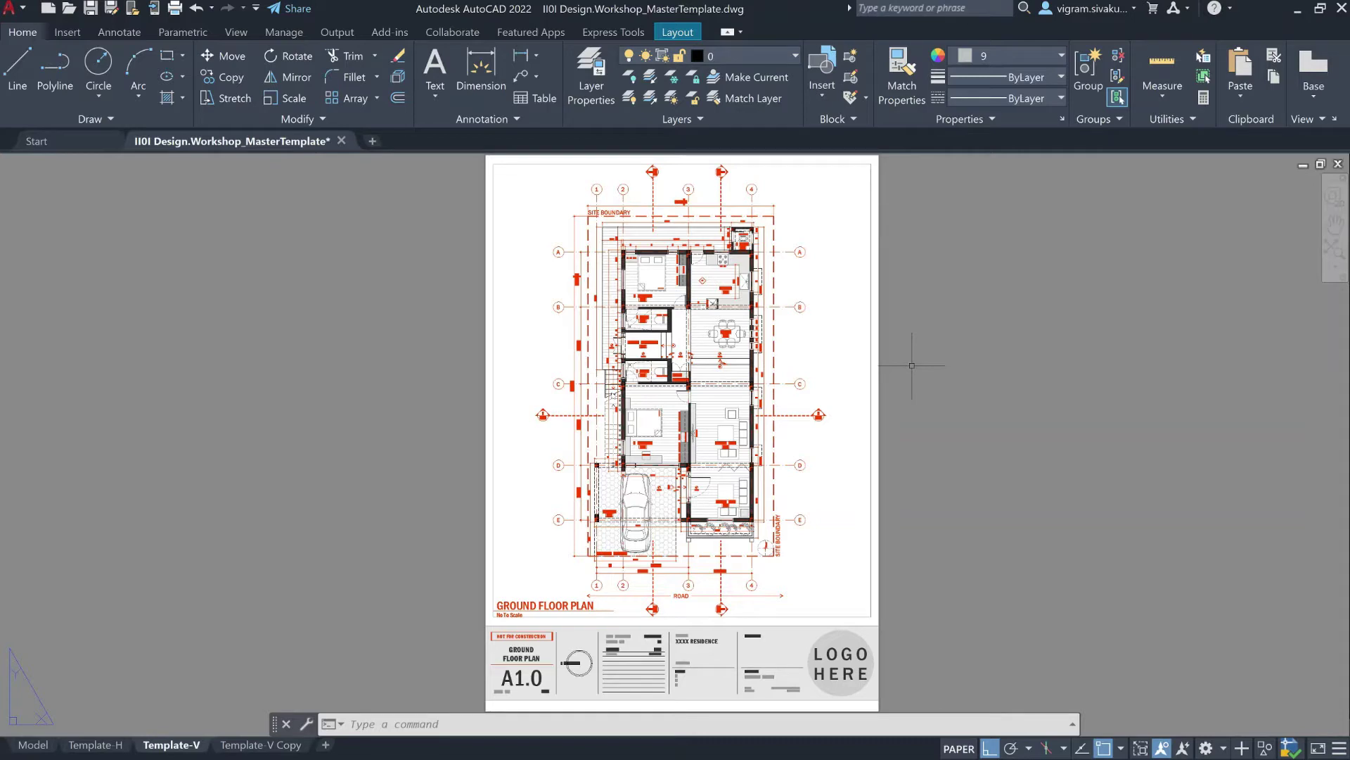
Pan and zoom across the ground floor plan's rooms, then recentre the sheet.
scroll(703, 493, "up", 6)
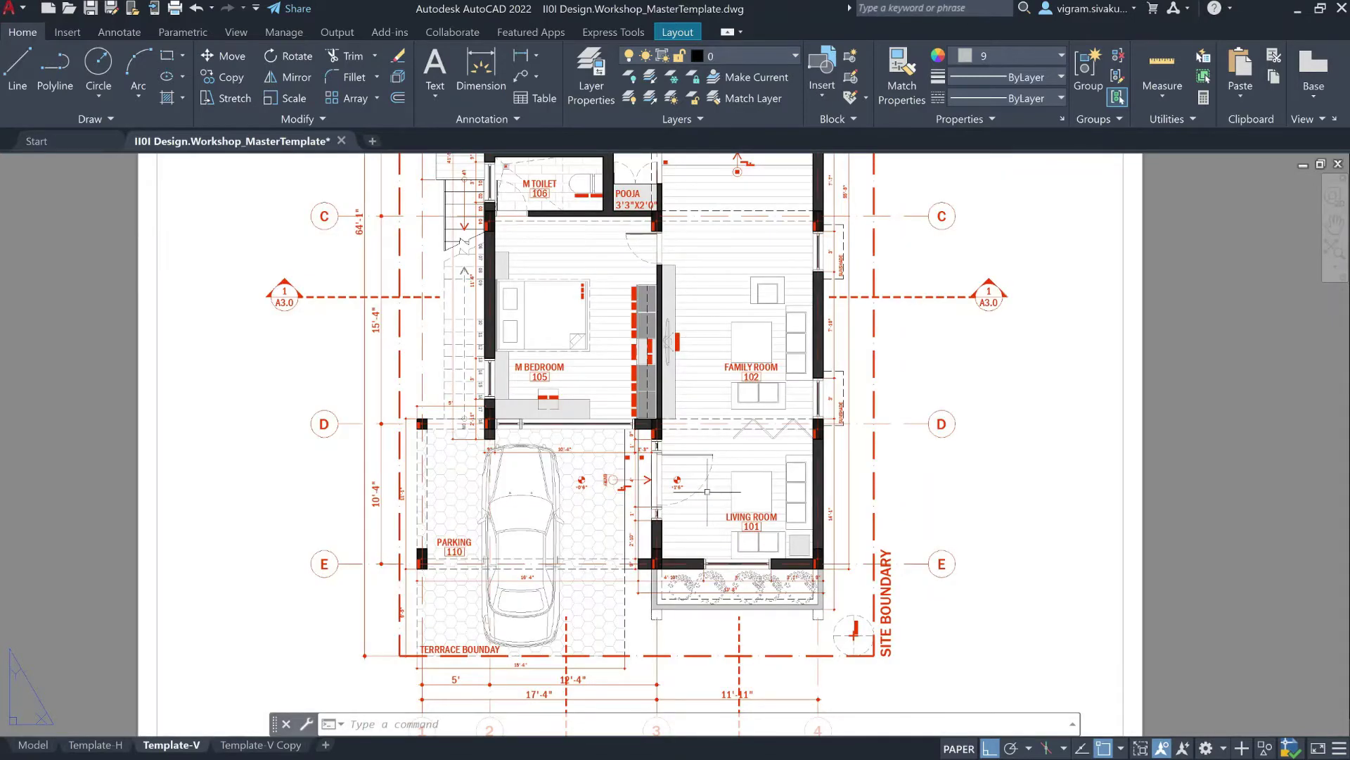
middle_click_drag(1068, 249, 1098, 325)
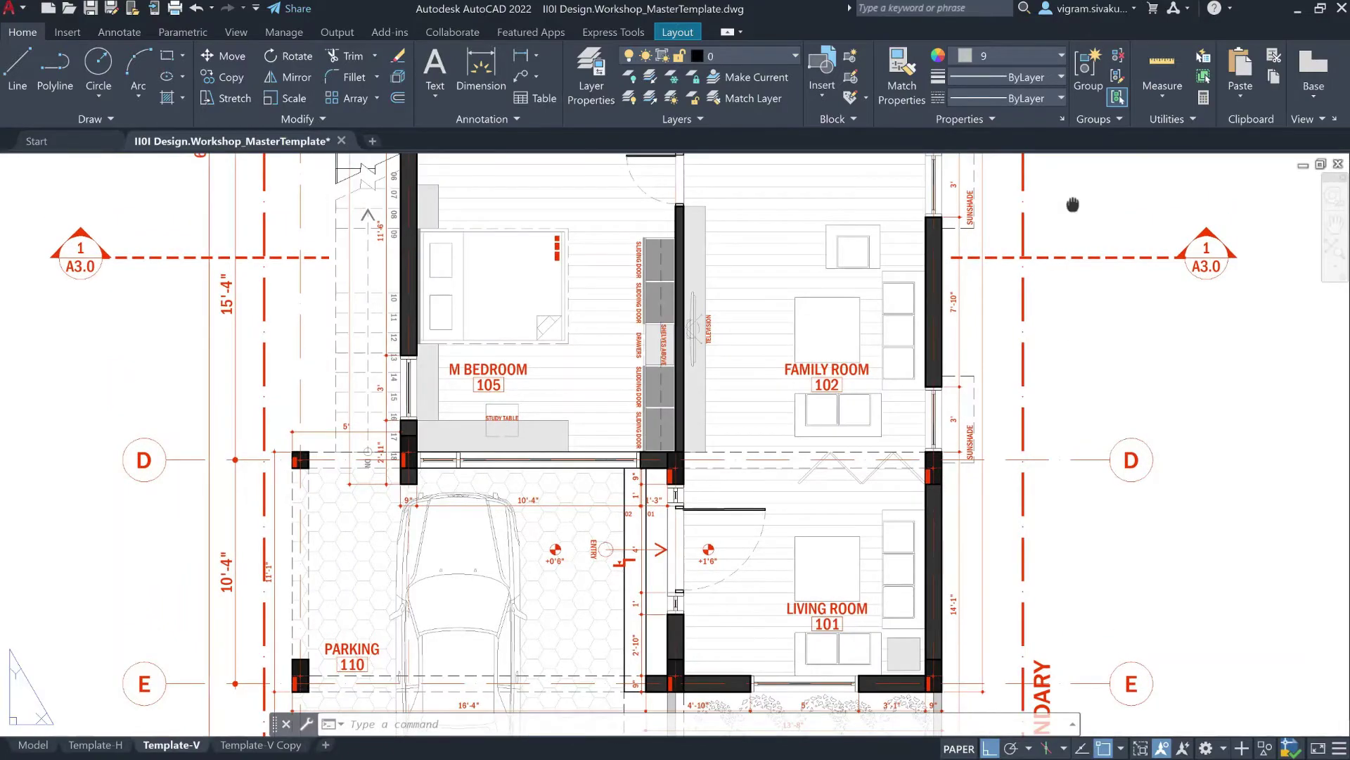
middle_click_drag(1072, 206, 1076, 401)
middle_click_drag(1075, 295, 1071, 409)
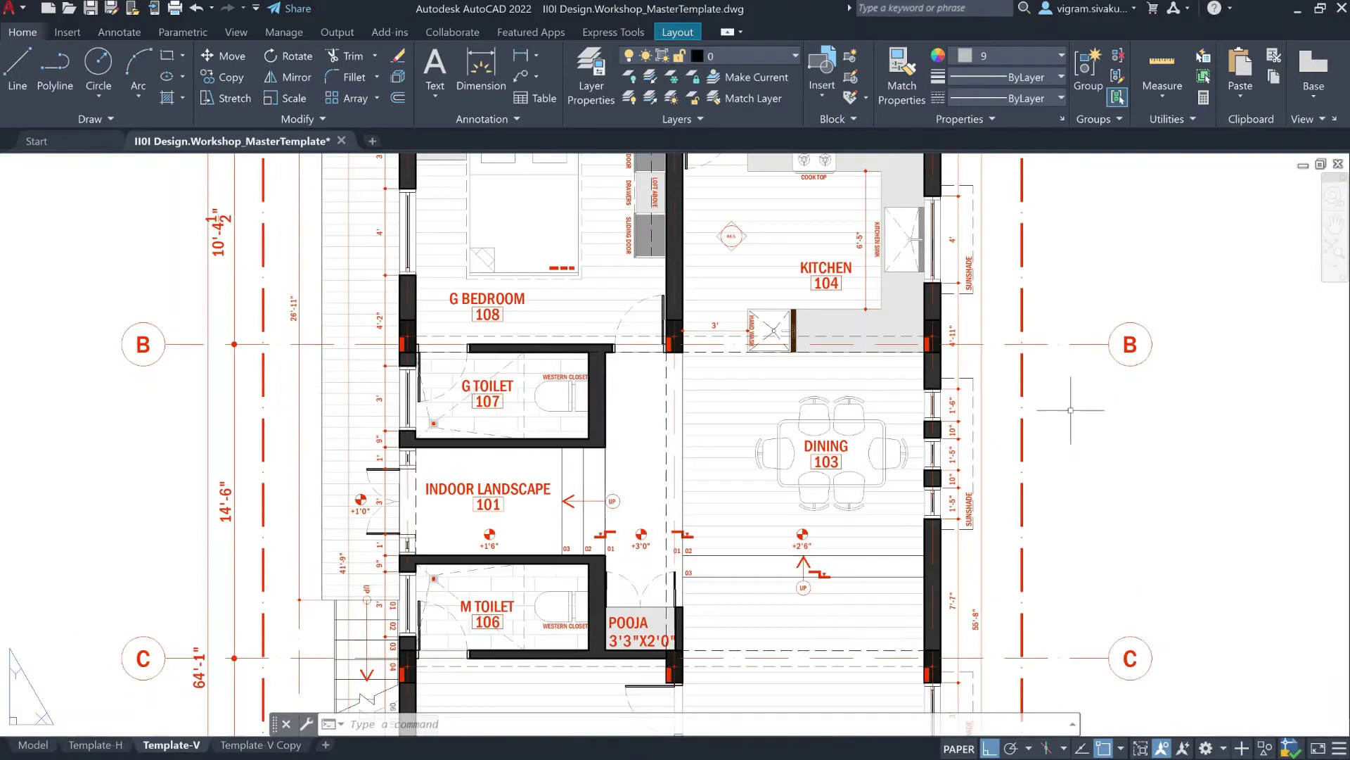
middle_click_drag(1068, 247, 1079, 393)
scroll(1079, 223, "down", 3)
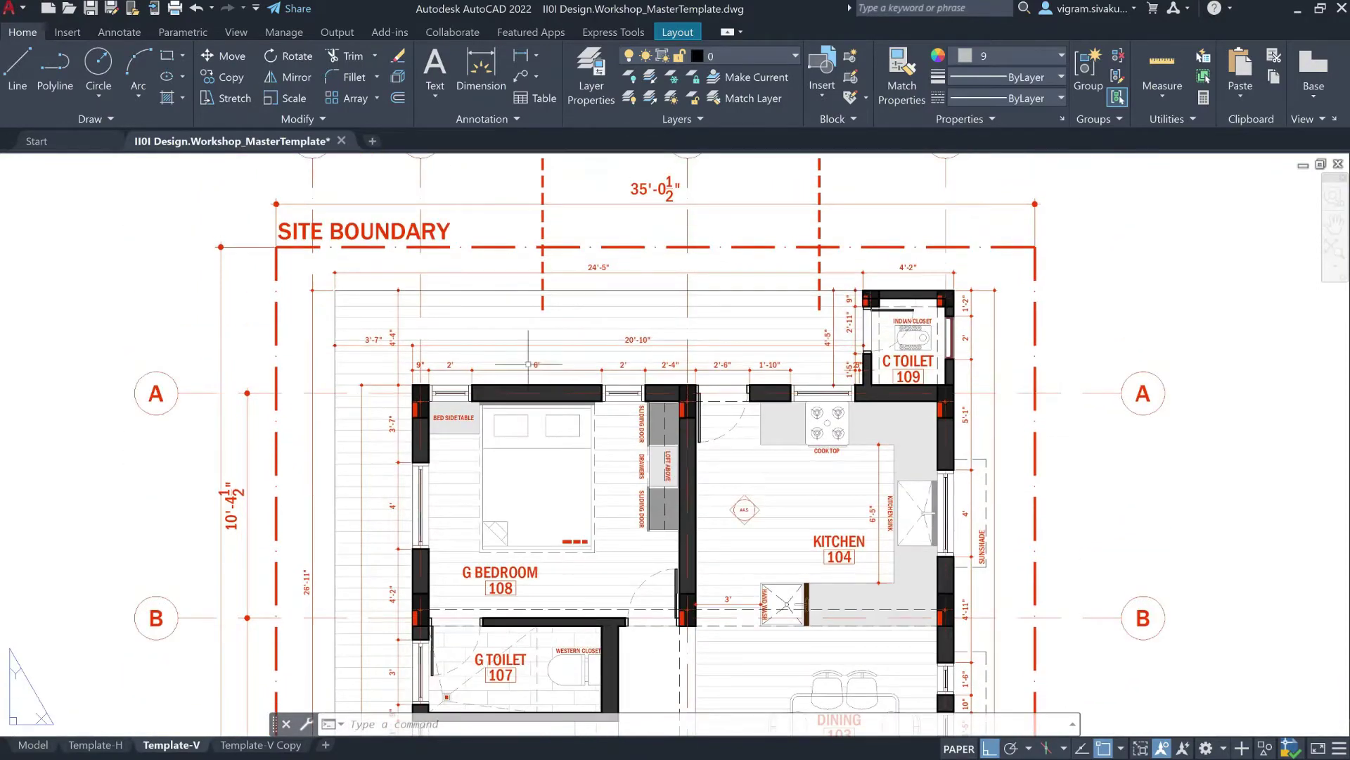
scroll(1041, 301, "down", 3)
scroll(610, 293, "down", 3)
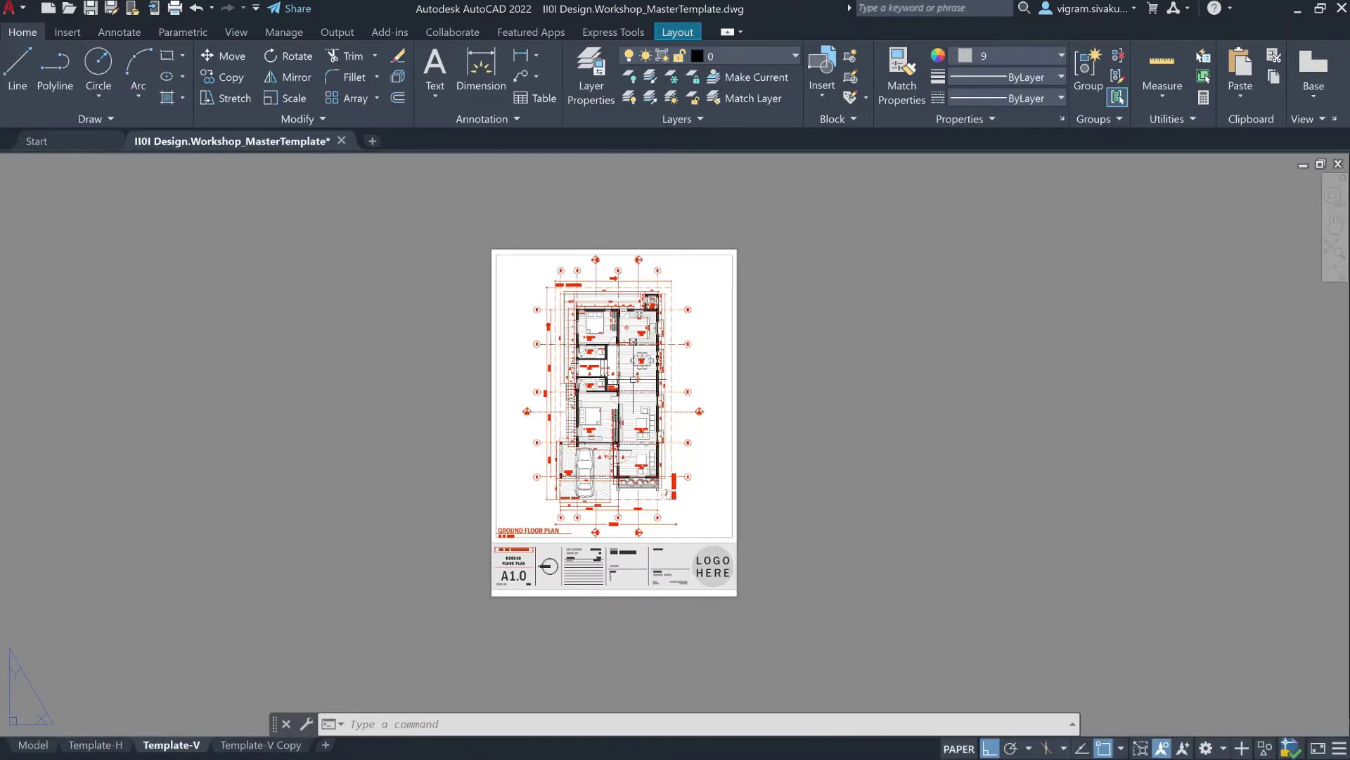
scroll(599, 374, "up", 2)
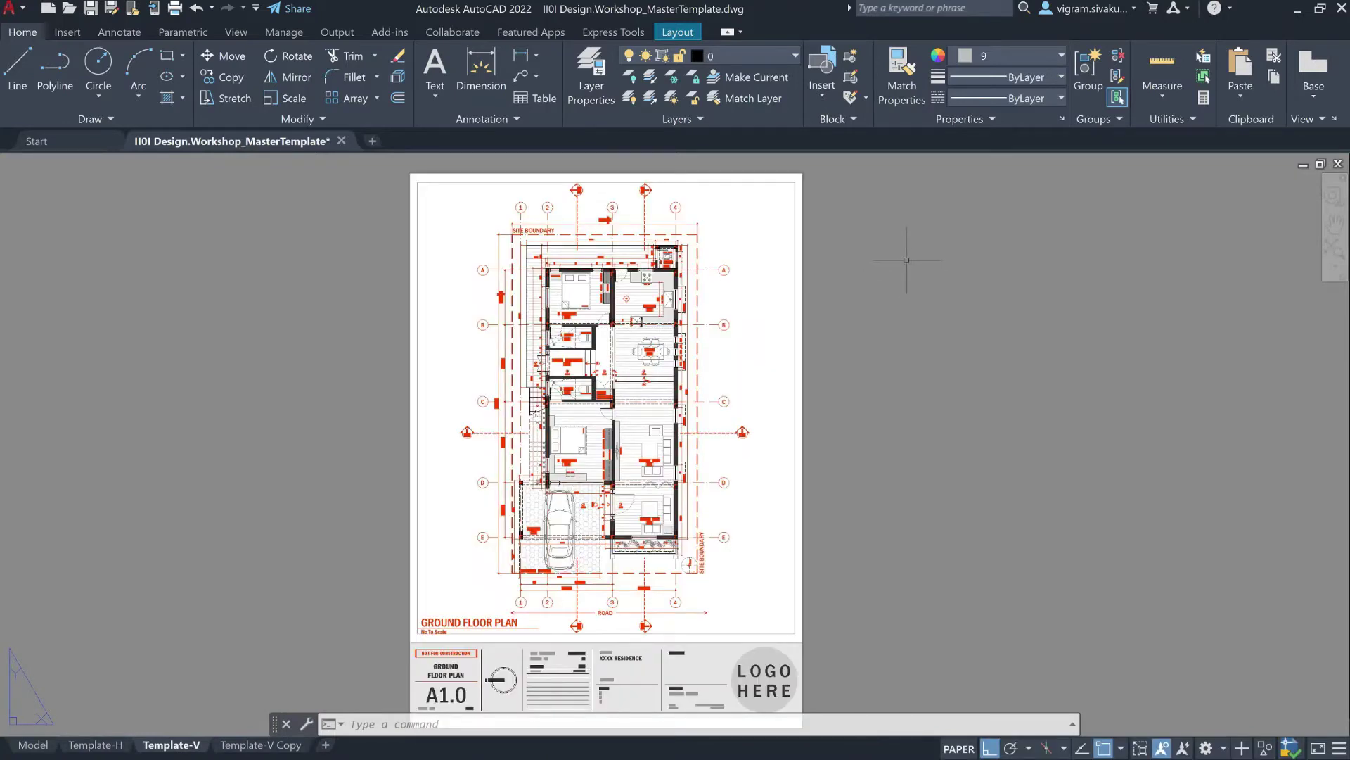
scroll(902, 265, "down", 2)
middle_click_drag(902, 265, 880, 284)
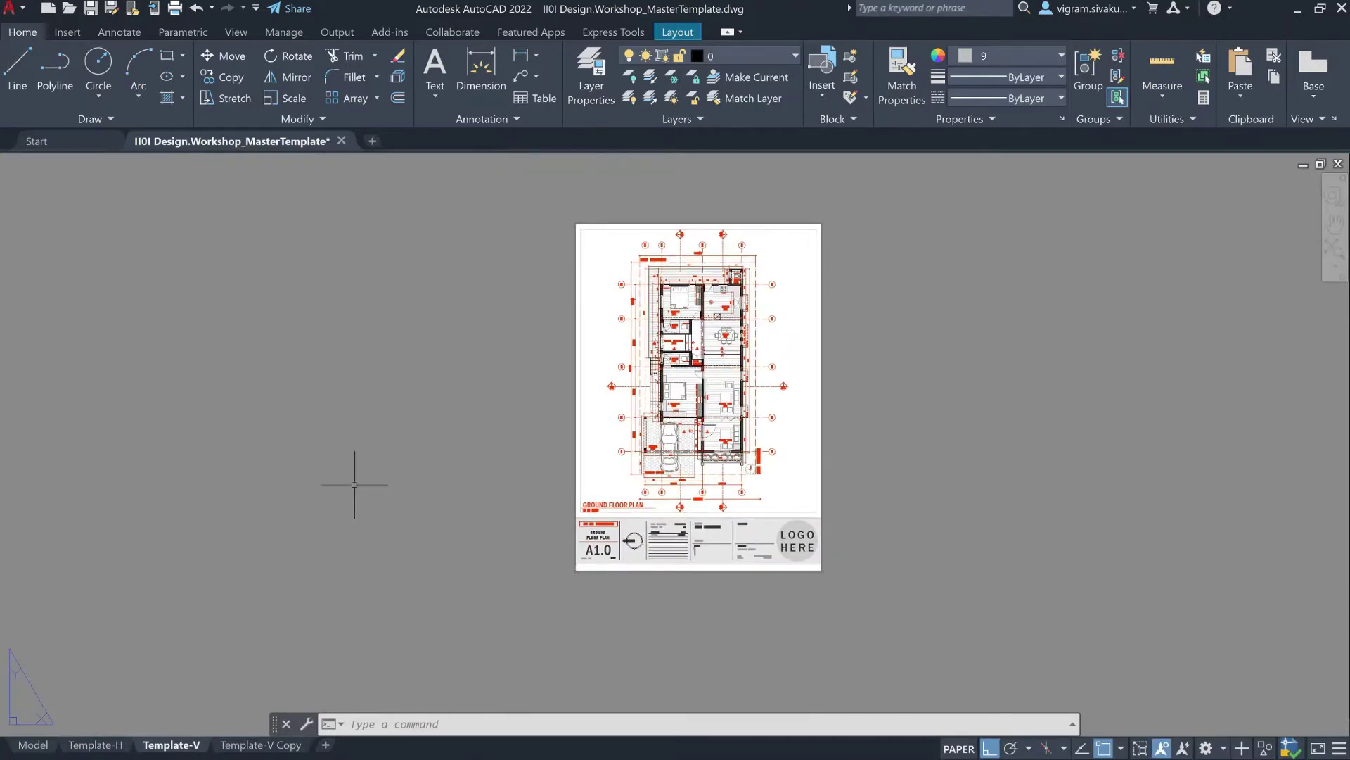
Use OP to set the Sheet/layout paper background colour to Black and apply it.
type("op")
key("Return")
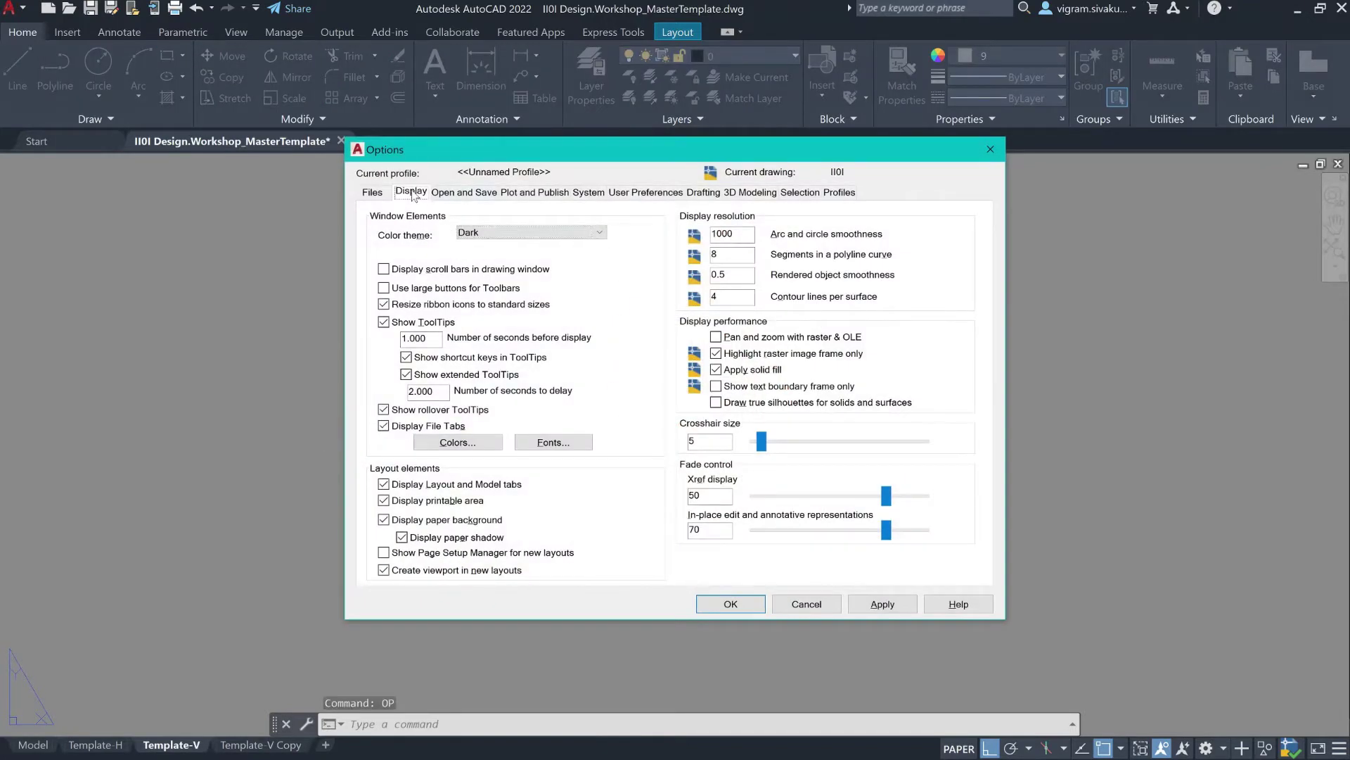
left_click(452, 448)
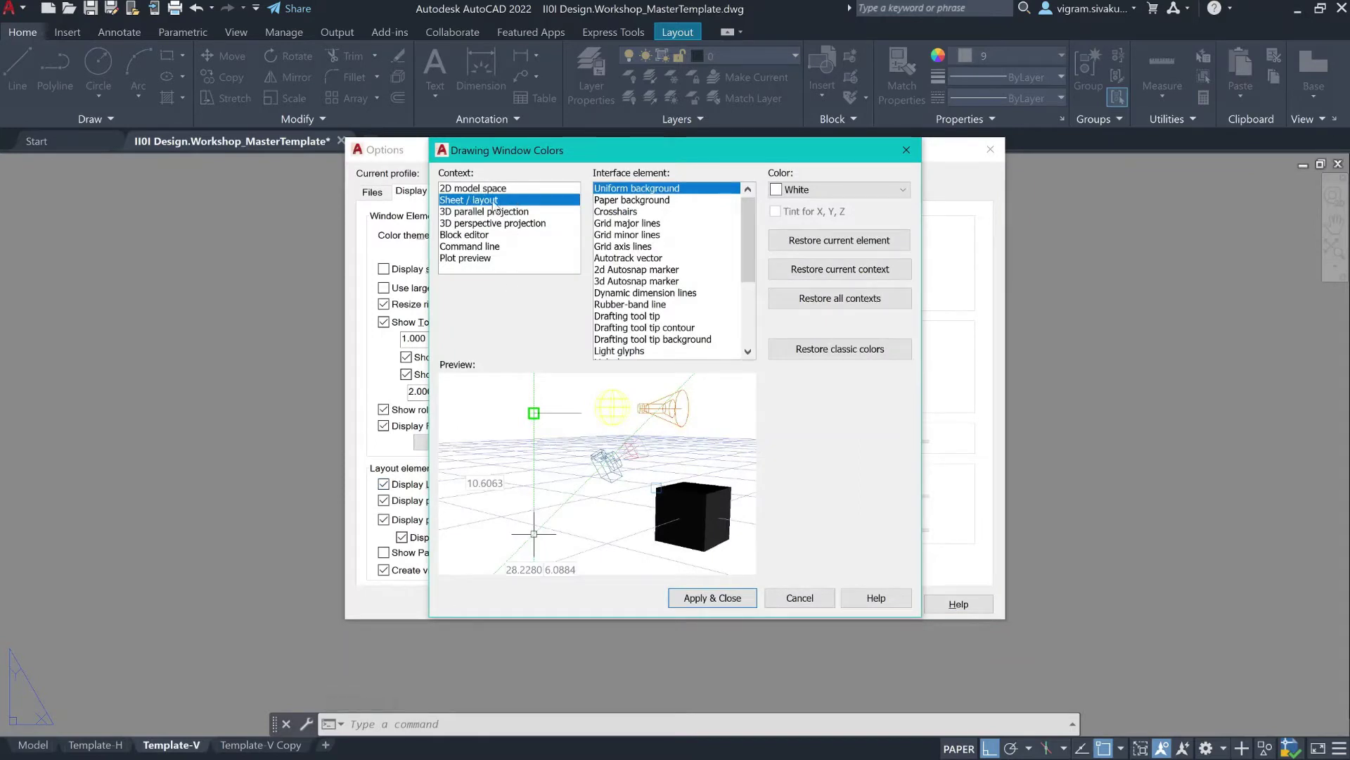
left_click(609, 201)
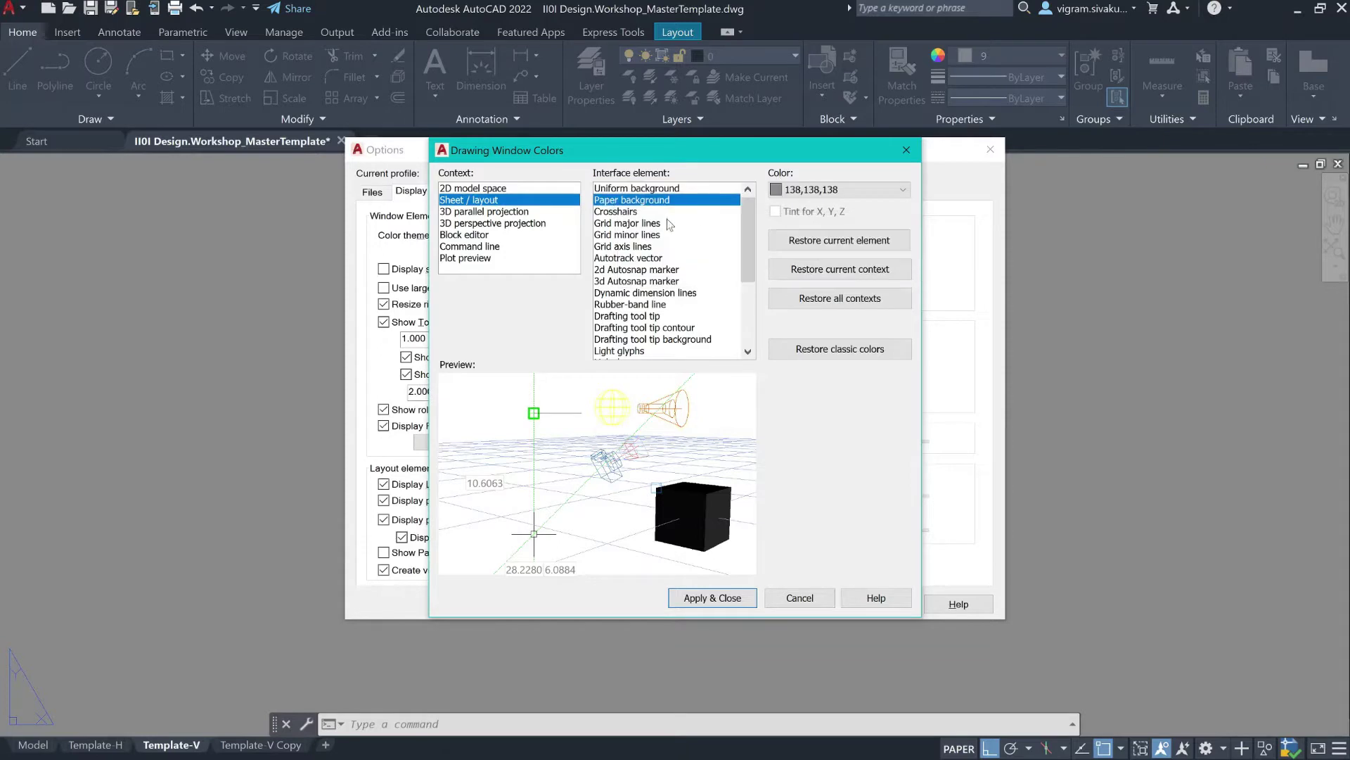
left_click(816, 190)
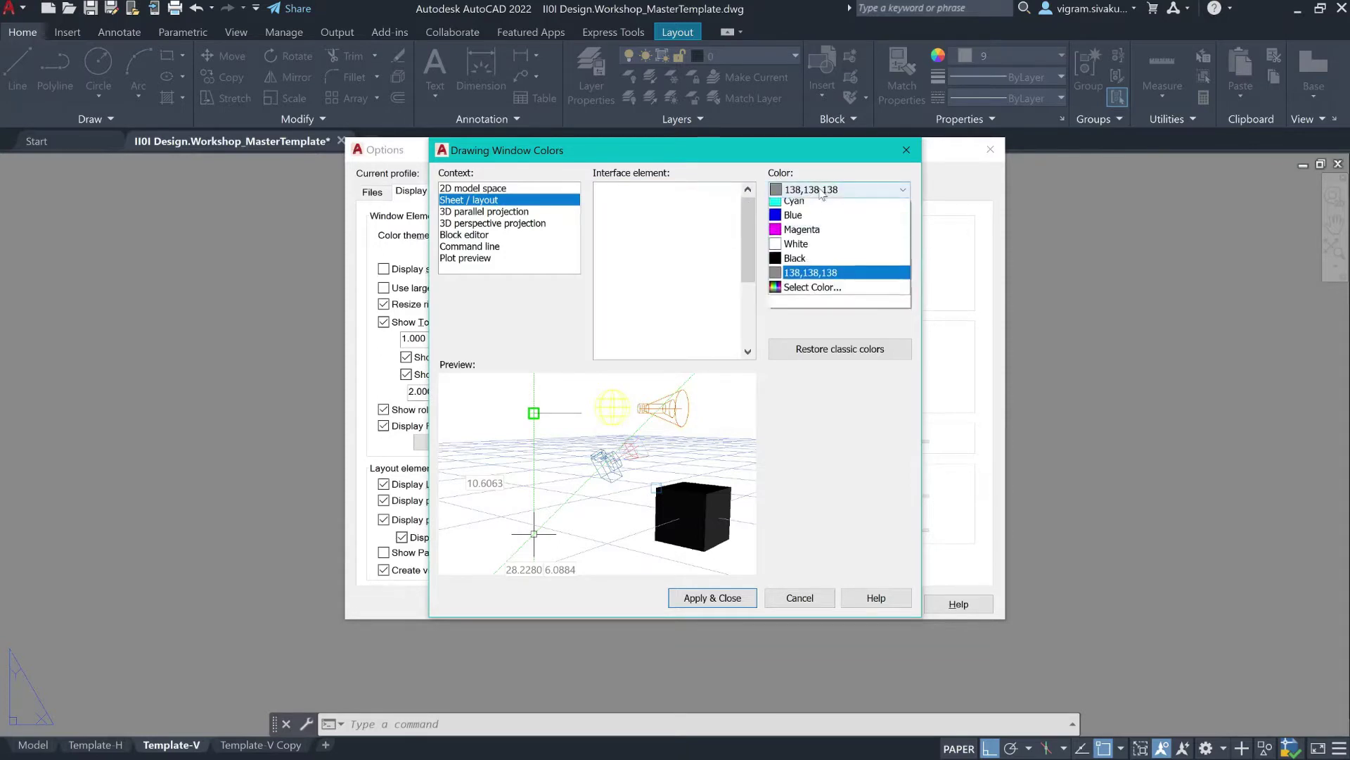
left_click(795, 306)
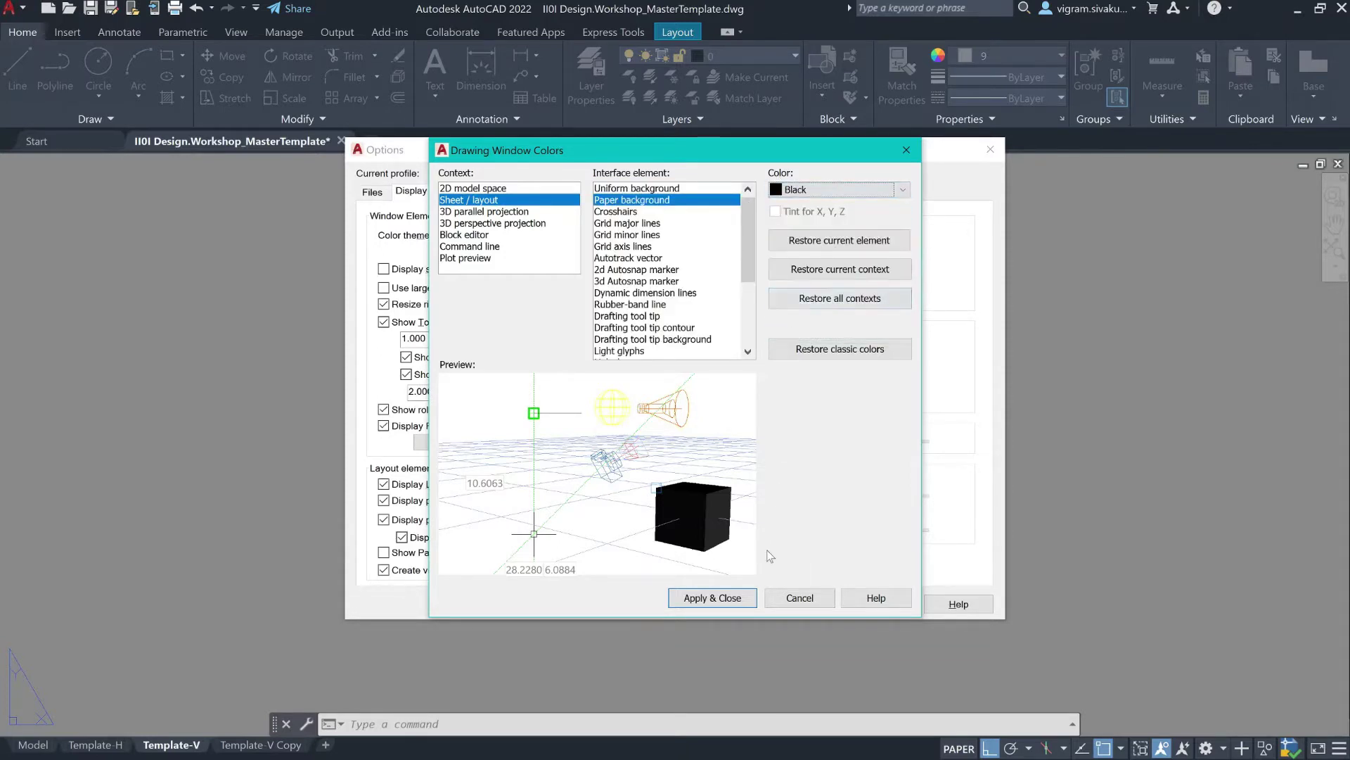
left_click(694, 598)
left_click(884, 603)
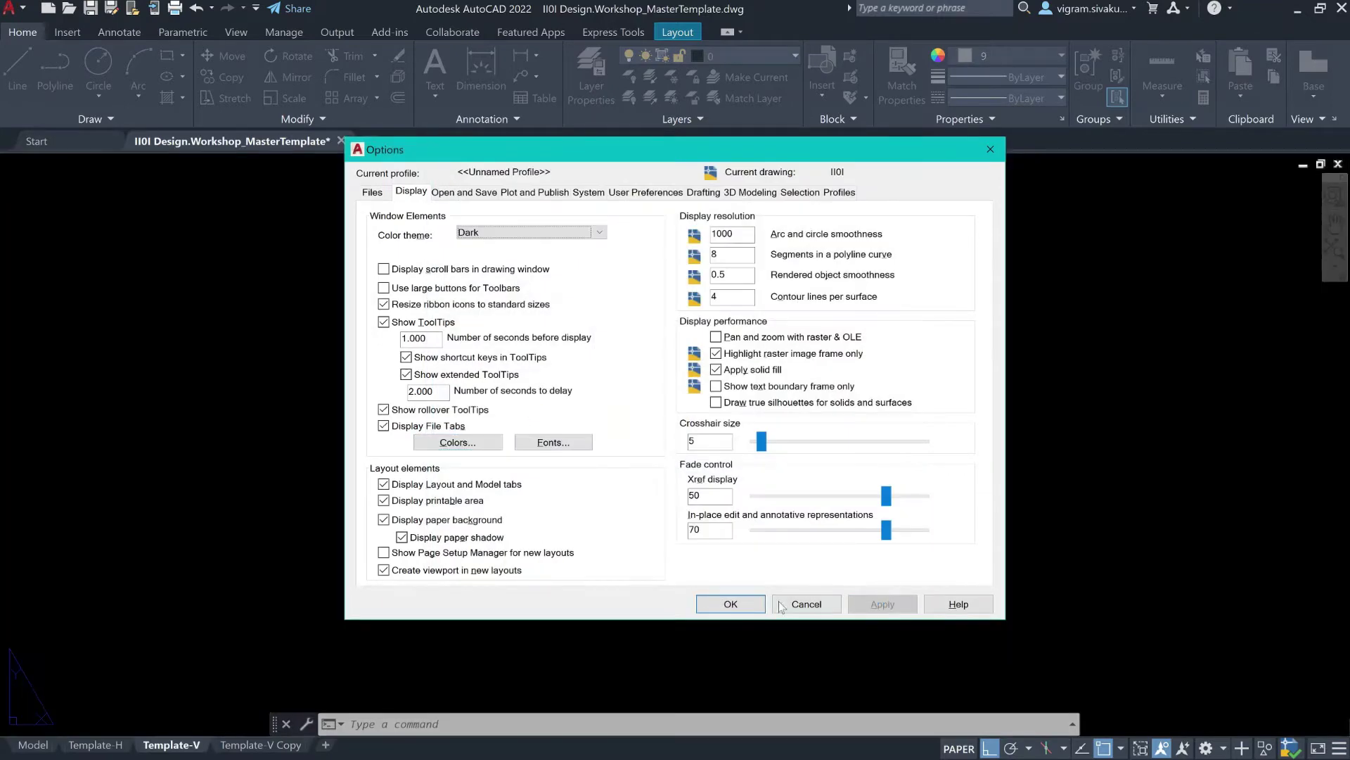
left_click(731, 603)
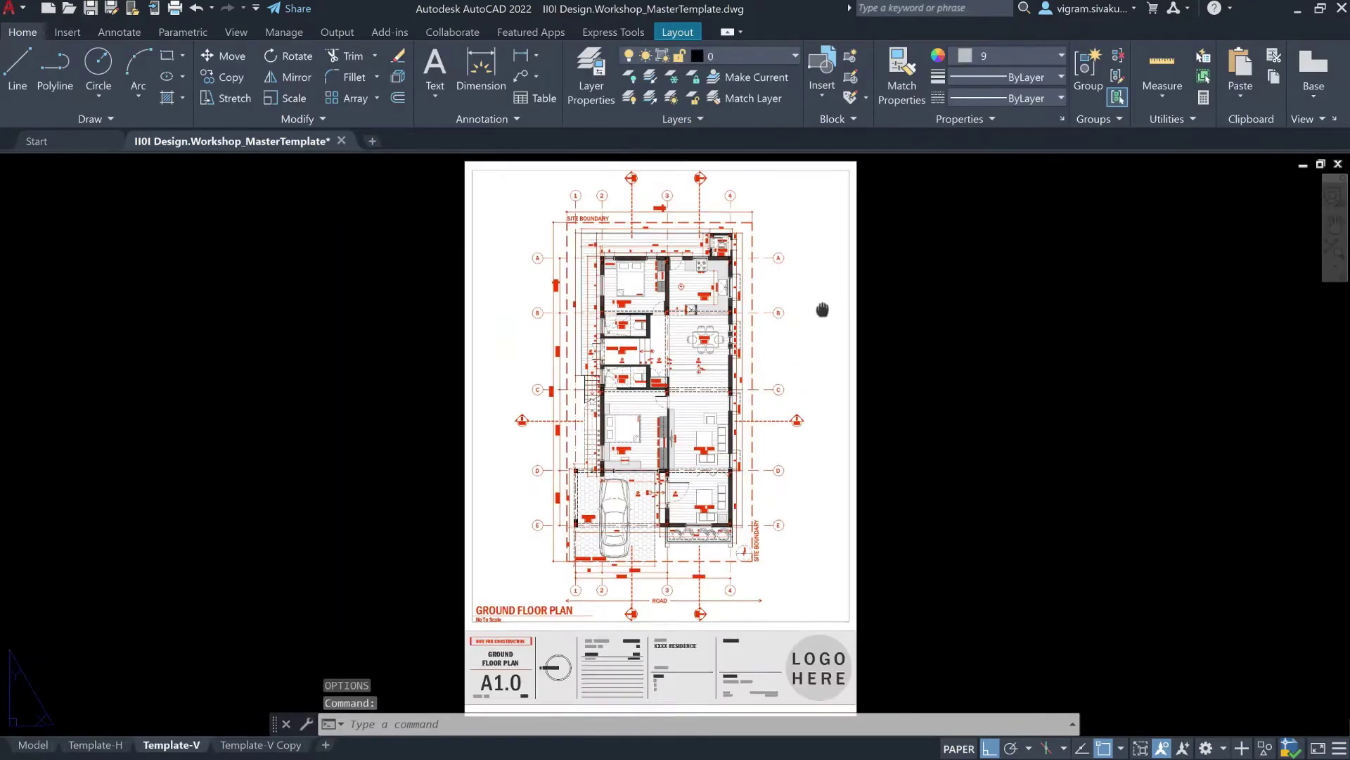
scroll(788, 295, "up", 4)
scroll(787, 265, "down", 6)
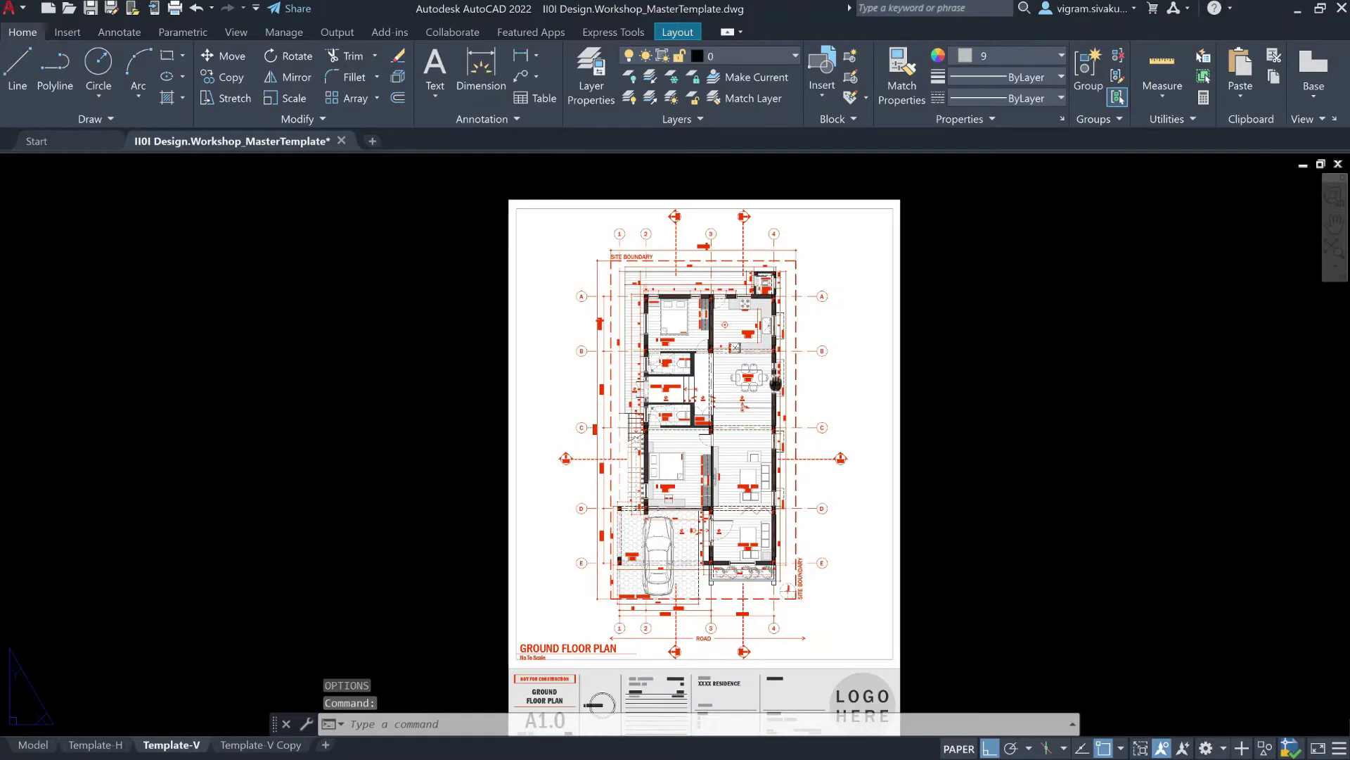
middle_click_drag(612, 425, 621, 443)
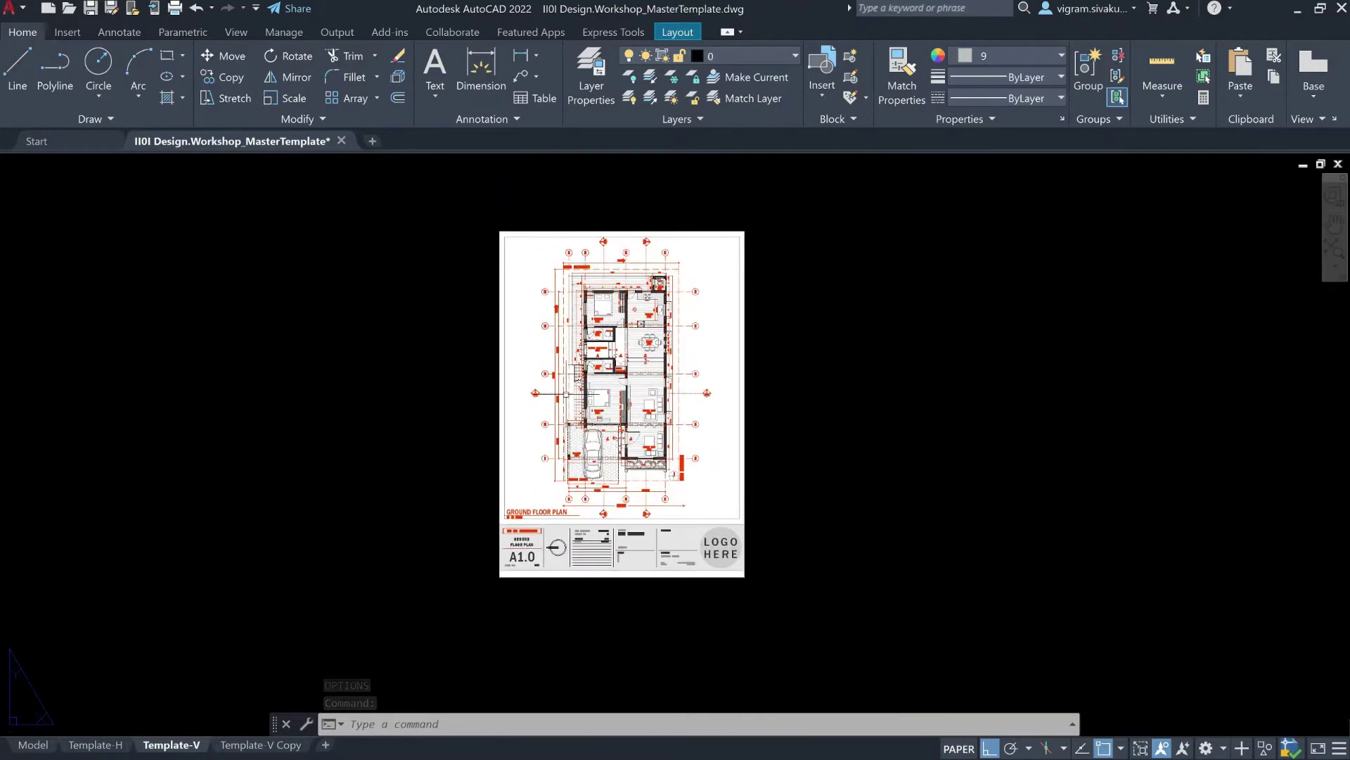
scroll(621, 443, "up", 2)
scroll(622, 443, "down", 2)
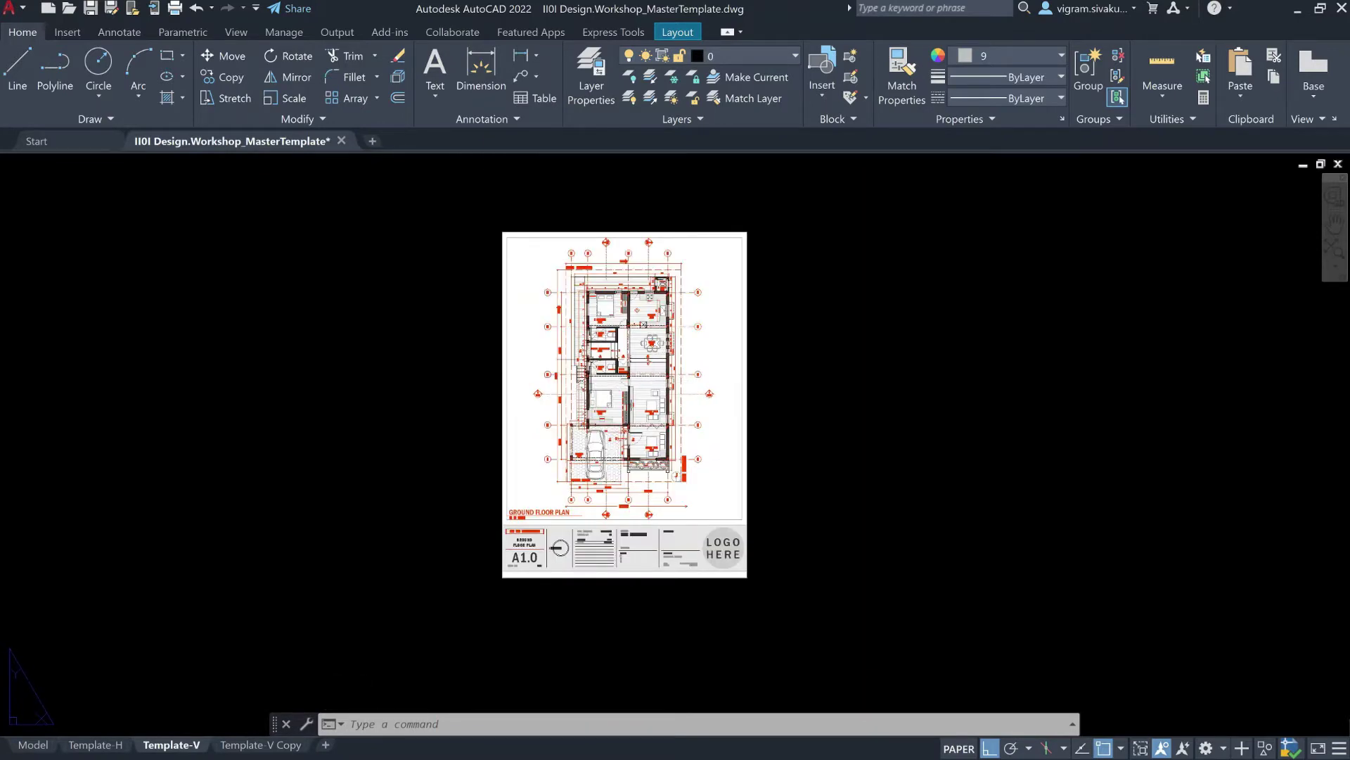
scroll(645, 344, "up", 2)
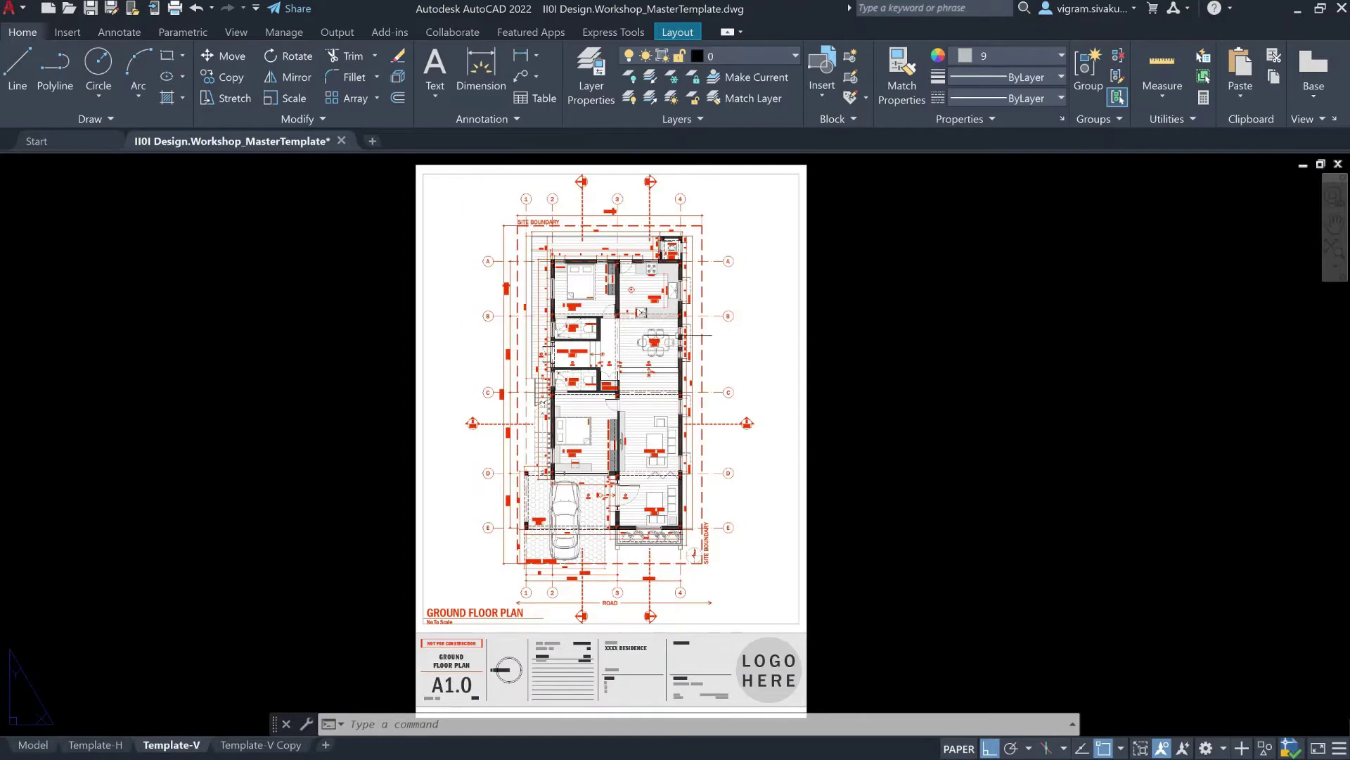
Add a new layout, Layout1, and inspect its default viewport.
left_click(325, 744)
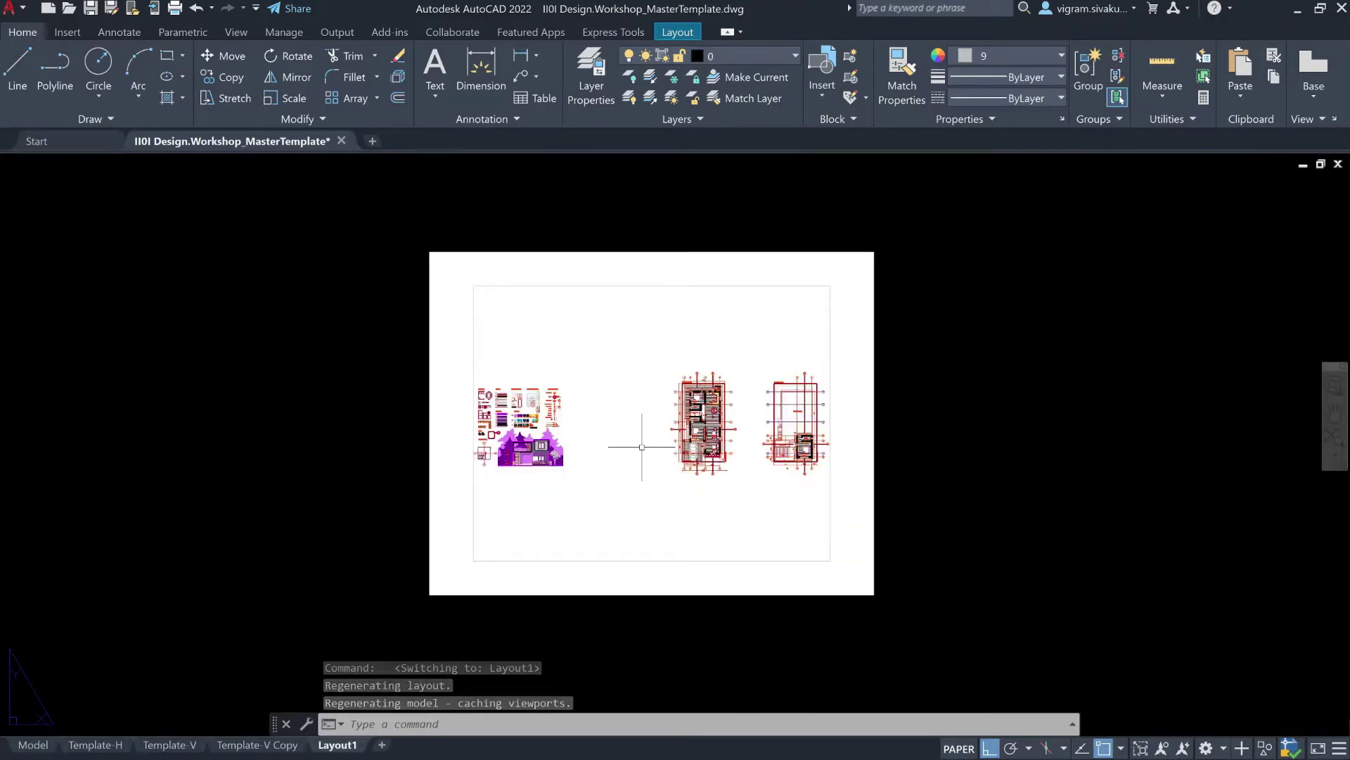
key("Escape")
scroll(613, 549, "down", 2)
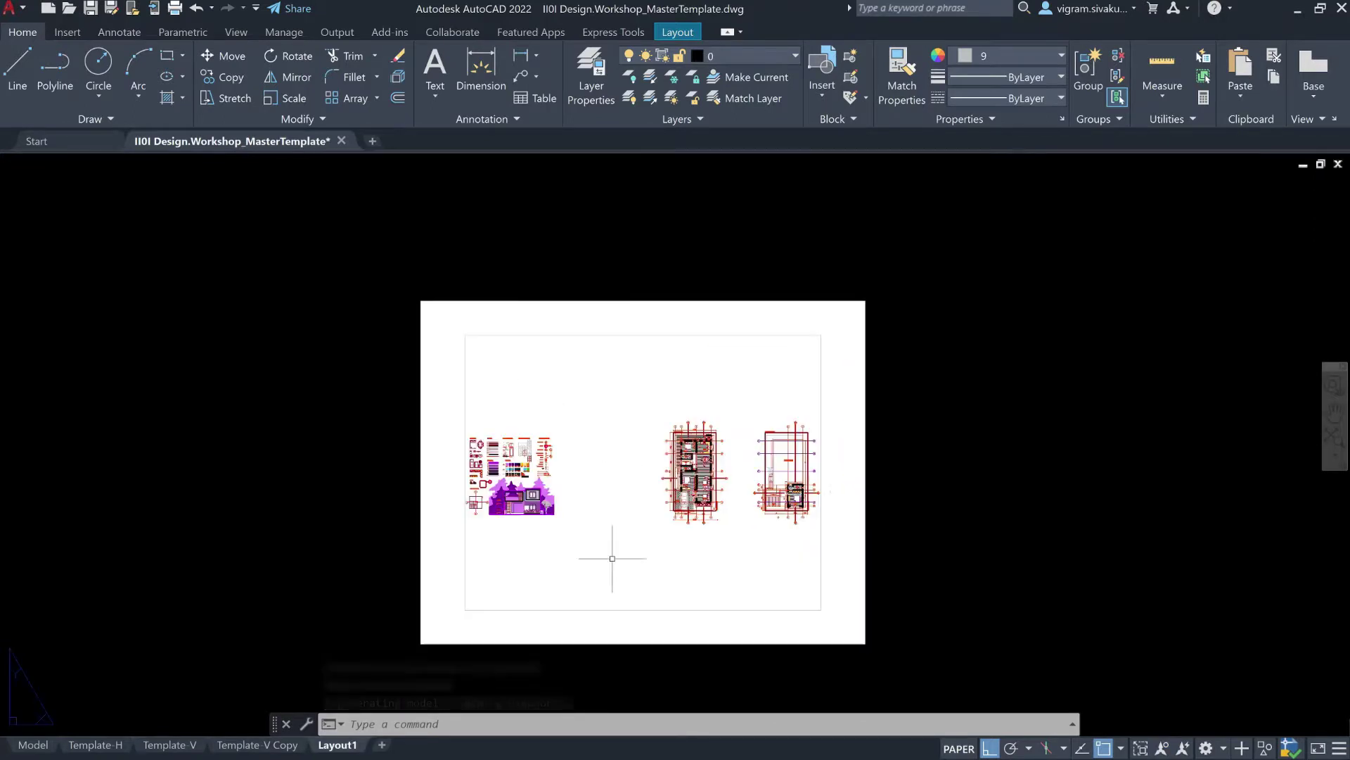
left_click(865, 542)
left_click(767, 517)
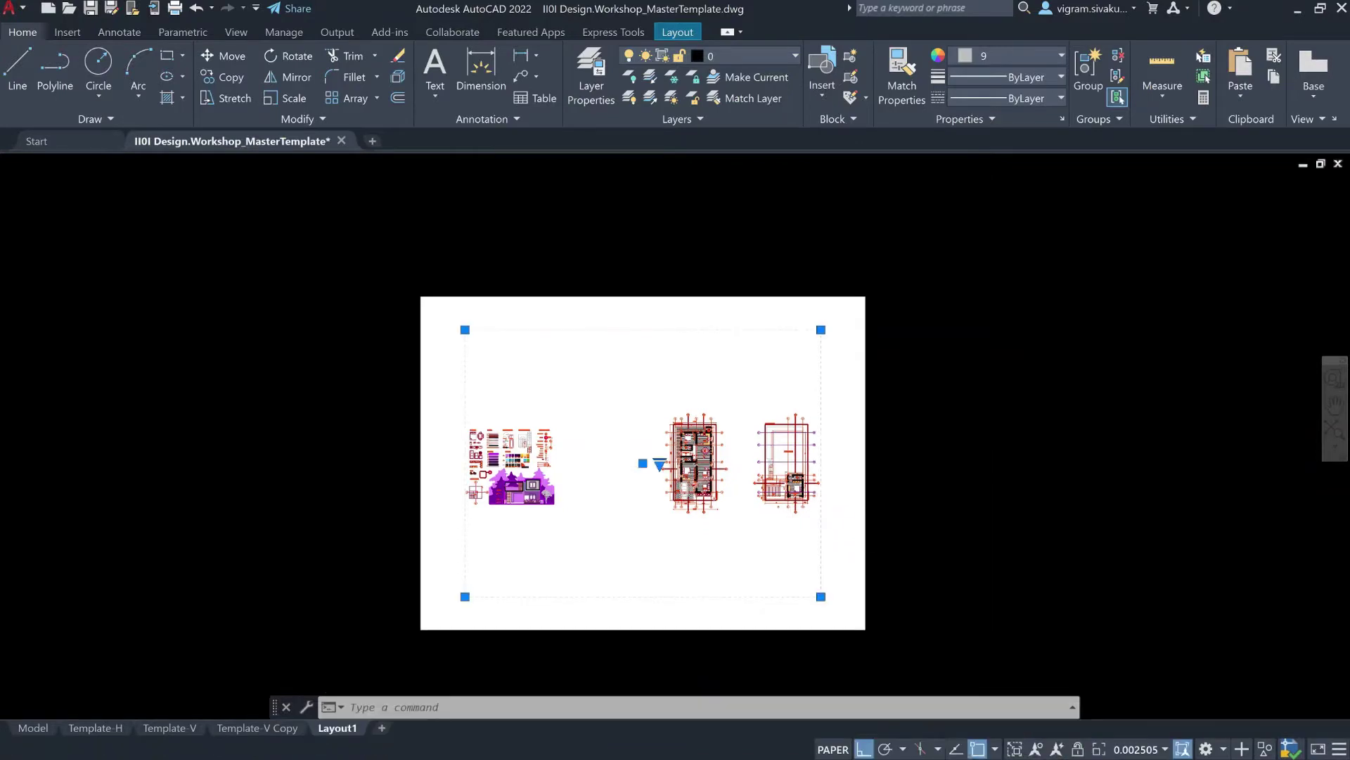
key("Escape")
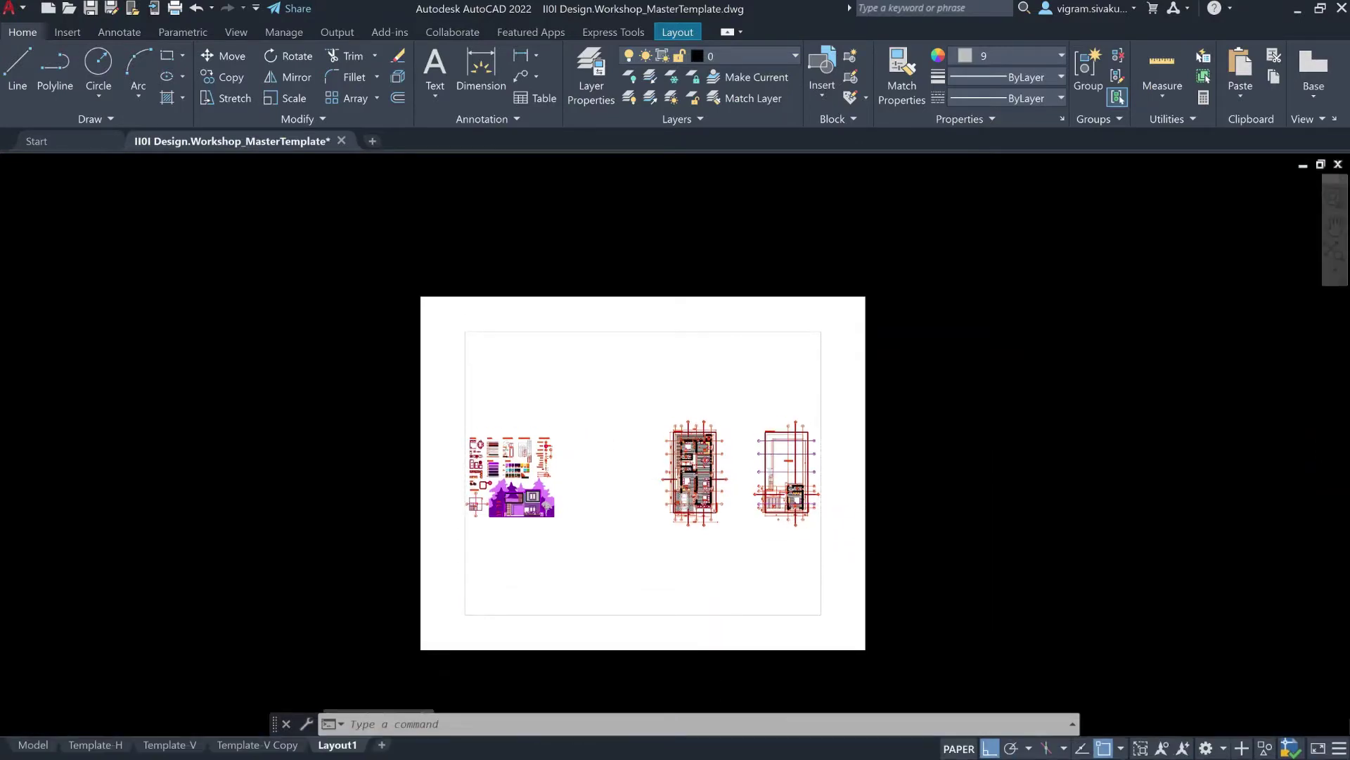
Activate the Layout1 viewport and zoom so the ground floor plan fits inside it.
double_click(605, 413)
scroll(710, 478, "up", 6)
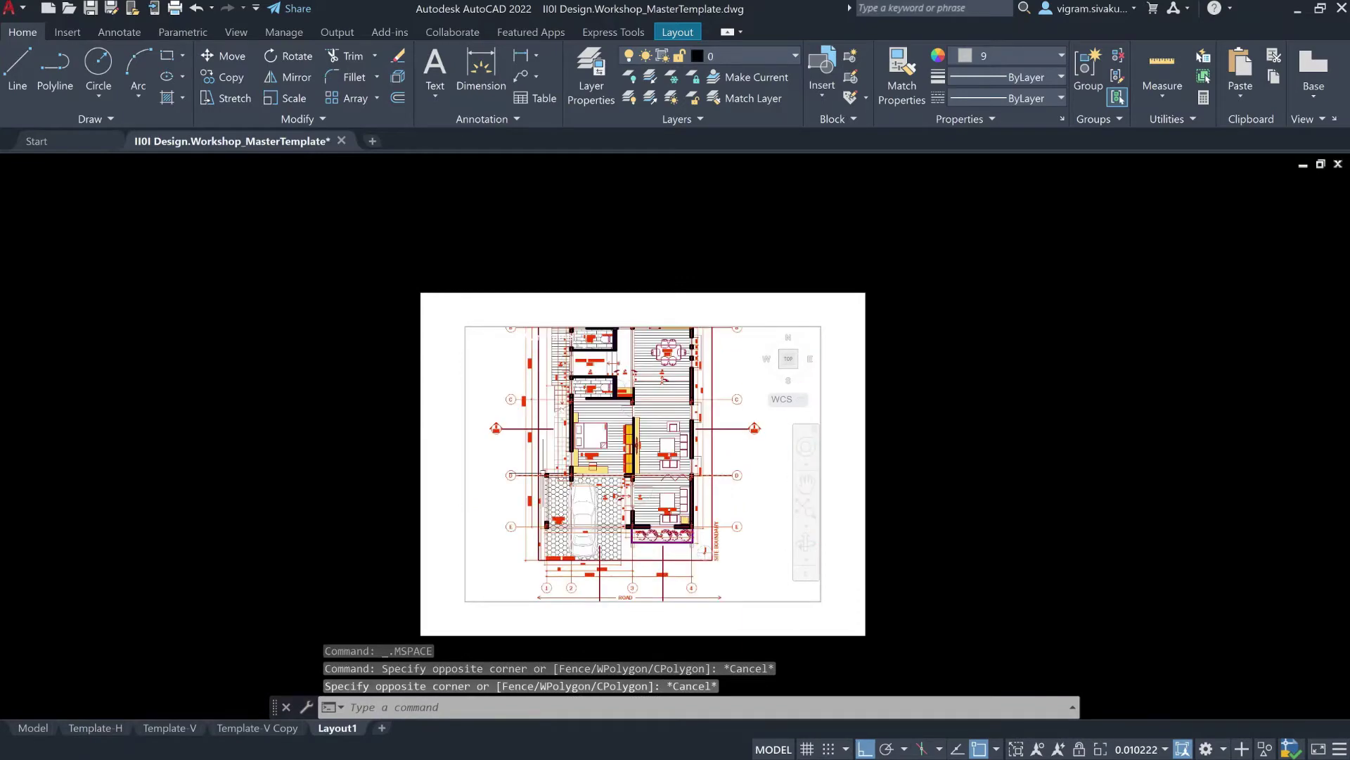
scroll(566, 441, "down", 2)
scroll(566, 441, "up", 2)
scroll(566, 442, "down", 2)
scroll(566, 442, "up", 2)
scroll(567, 441, "down", 2)
scroll(566, 442, "up", 2)
scroll(661, 382, "down", 2)
scroll(661, 382, "down", 2)
scroll(661, 422, "up", 2)
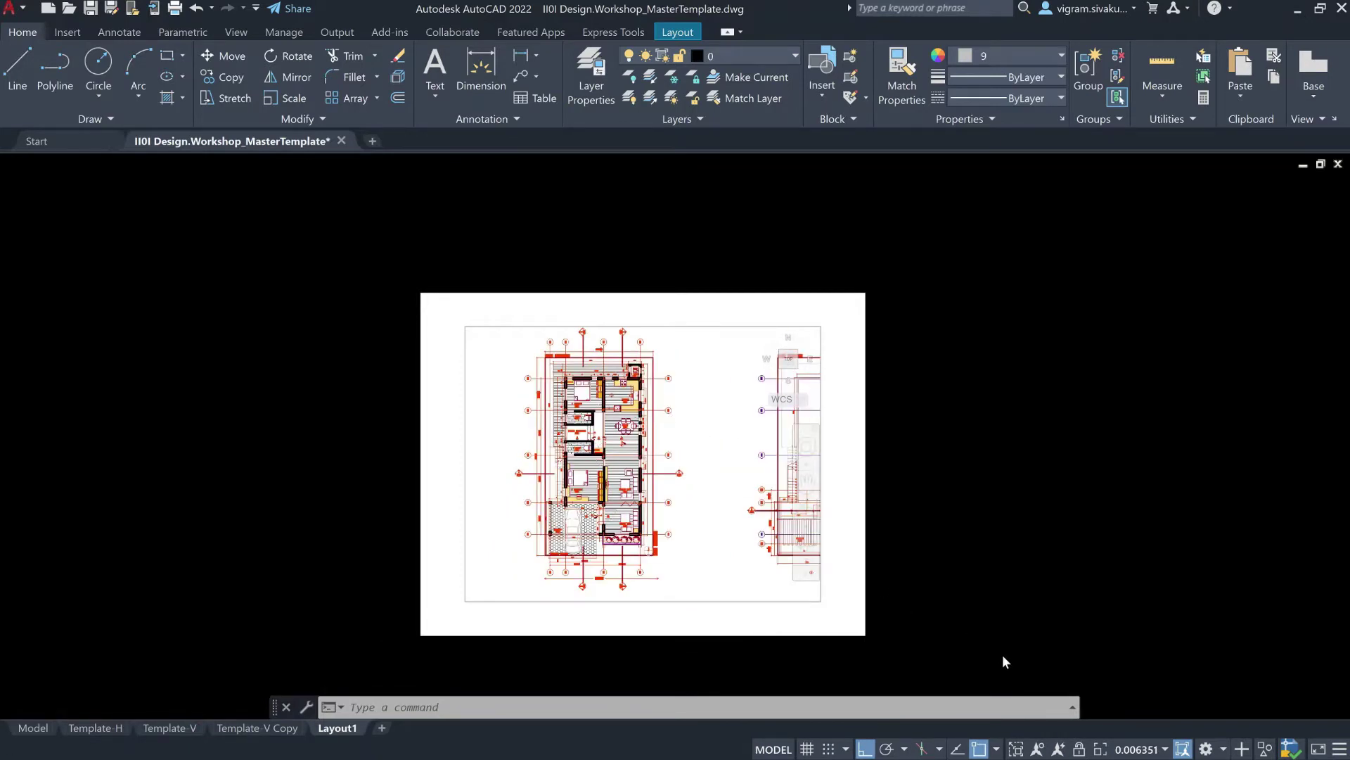
Lock the viewport's display, then switch to the Model tab.
left_click(1080, 749)
scroll(700, 499, "up", 1)
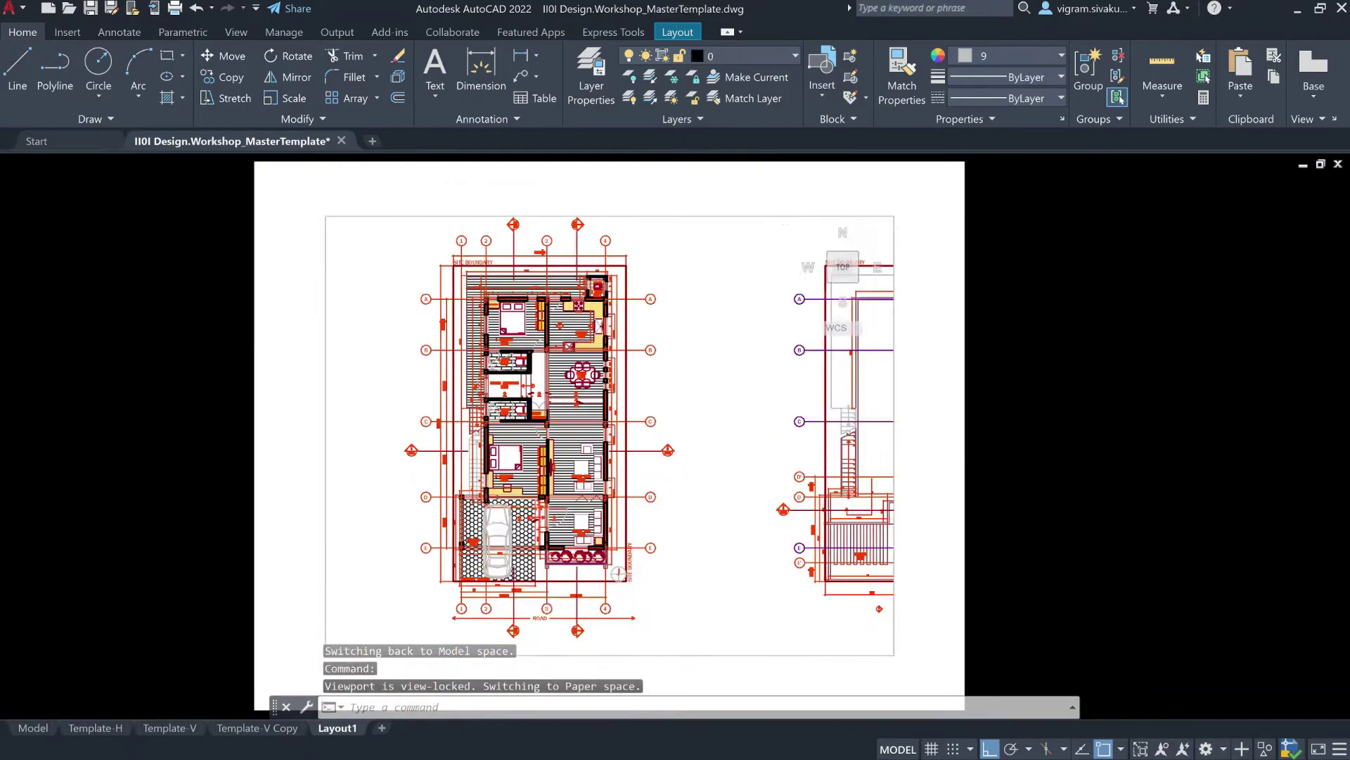
scroll(699, 453, "down", 2)
scroll(687, 415, "up", 2)
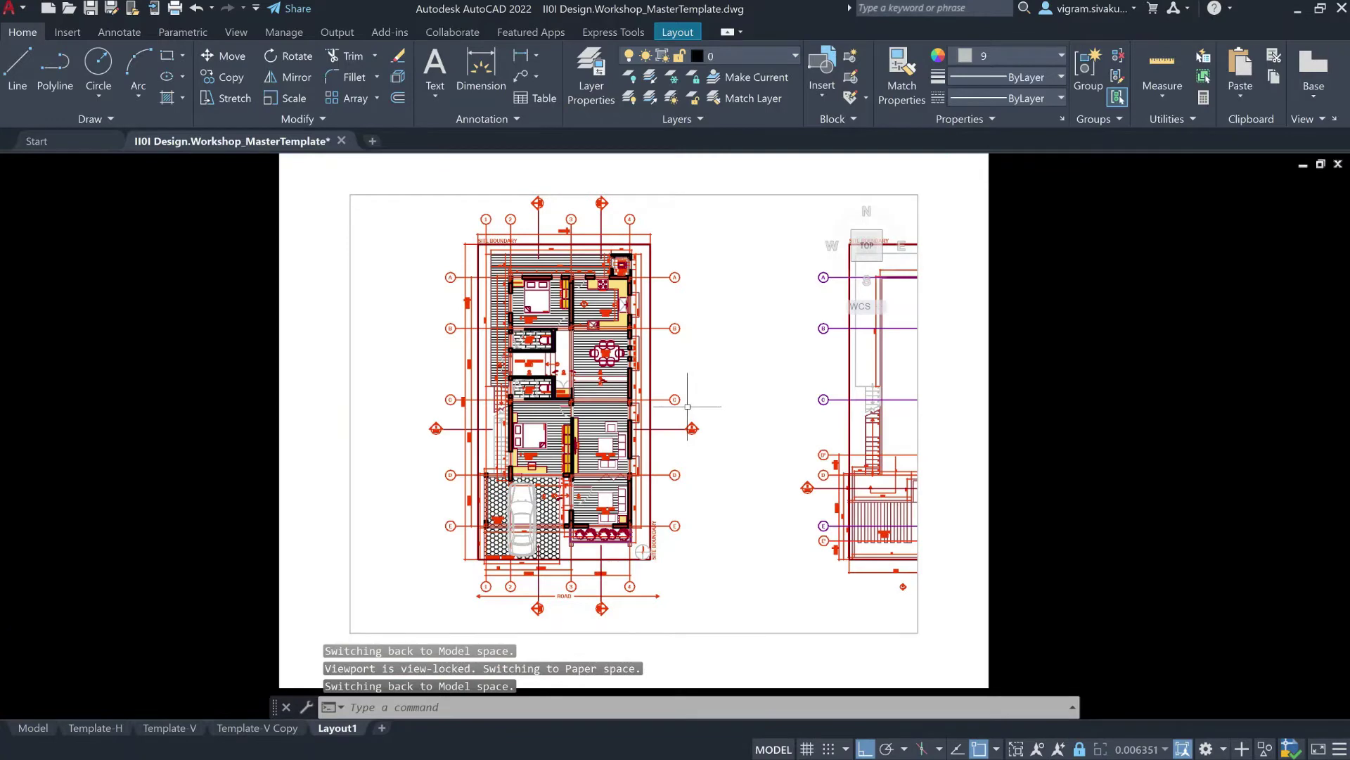
scroll(686, 406, "down", 2)
scroll(686, 401, "up", 2)
middle_click_drag(683, 391, 692, 405)
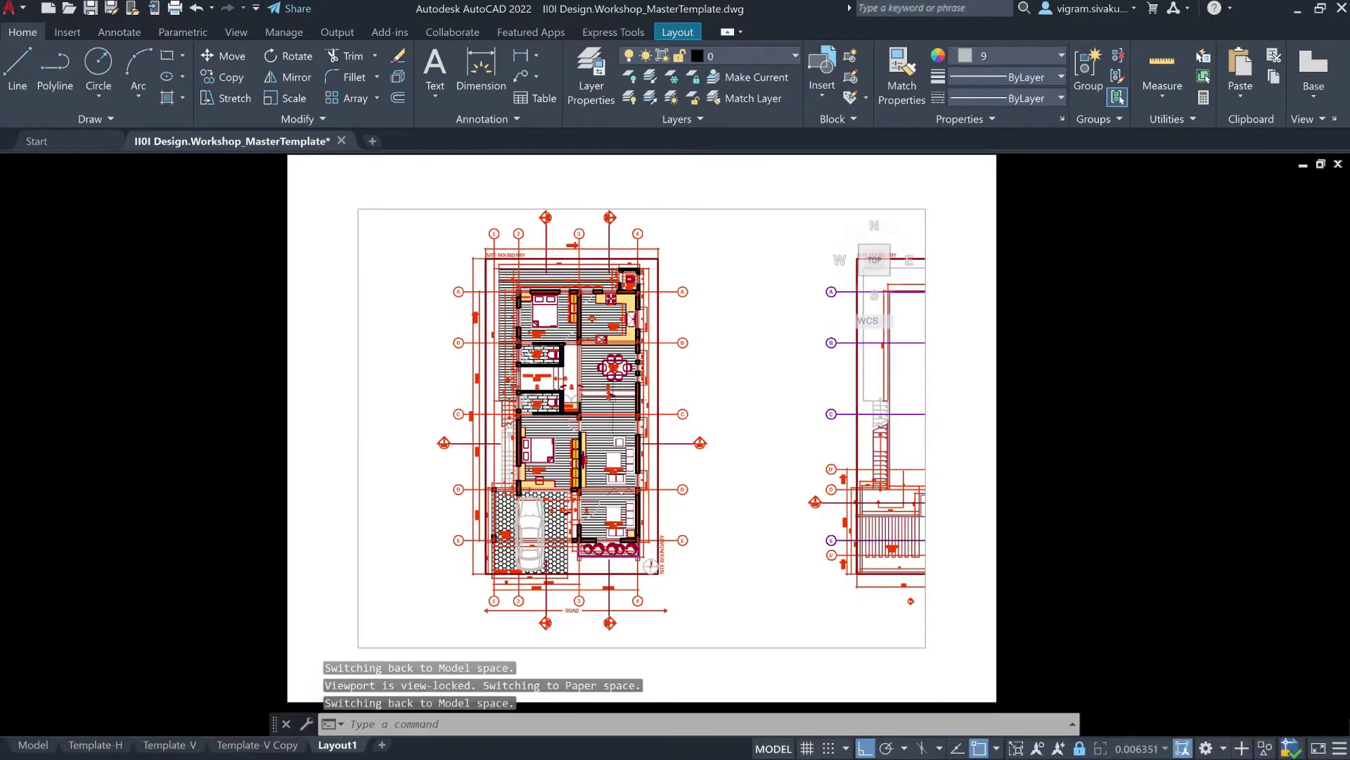
scroll(618, 422, "up", 3)
scroll(619, 422, "down", 1)
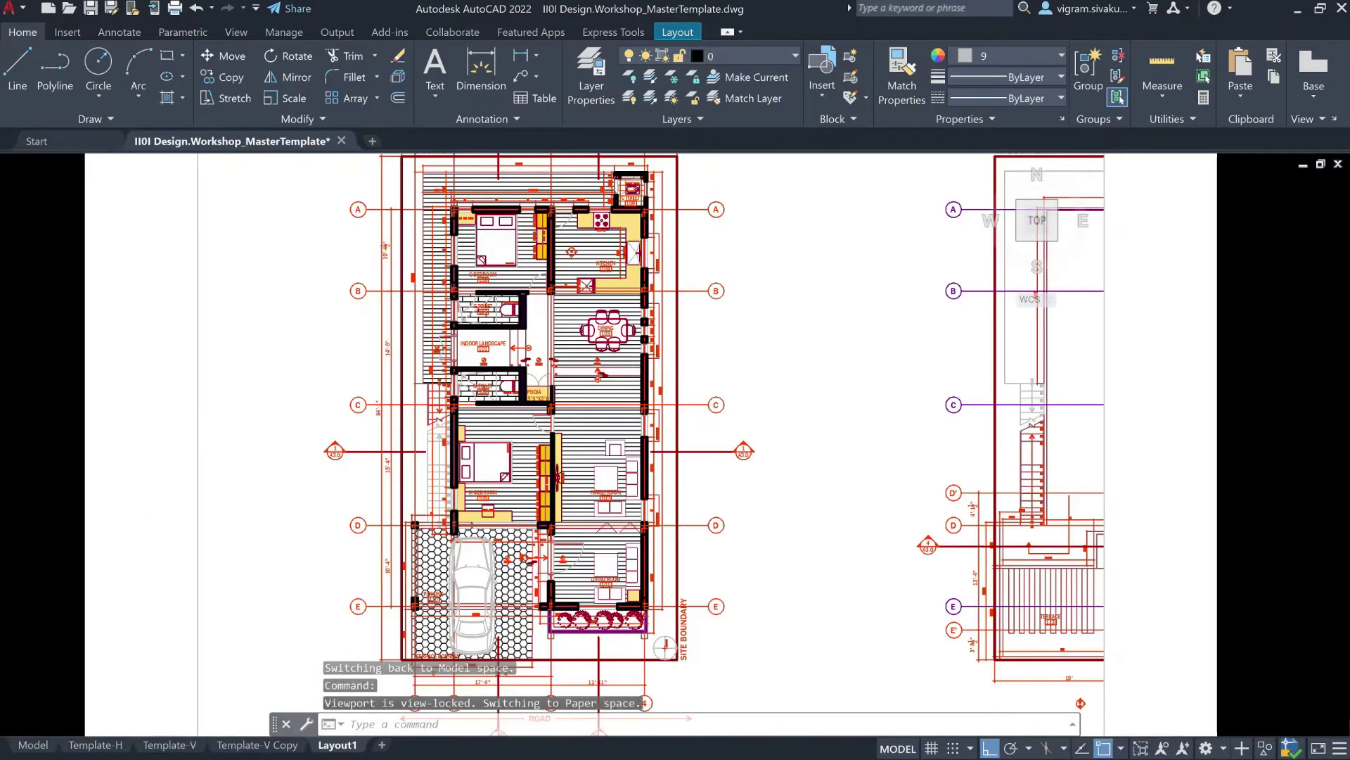
scroll(684, 391, "down", 3)
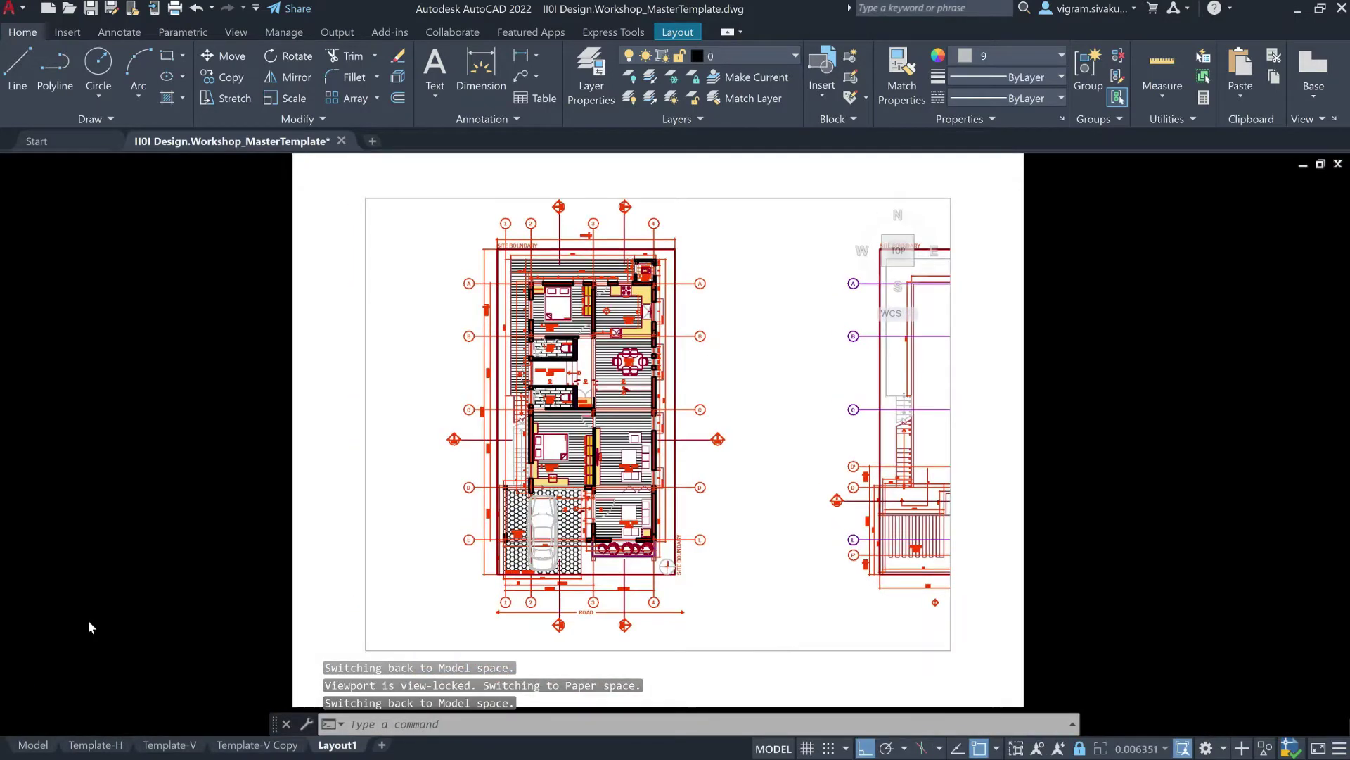
left_click(32, 745)
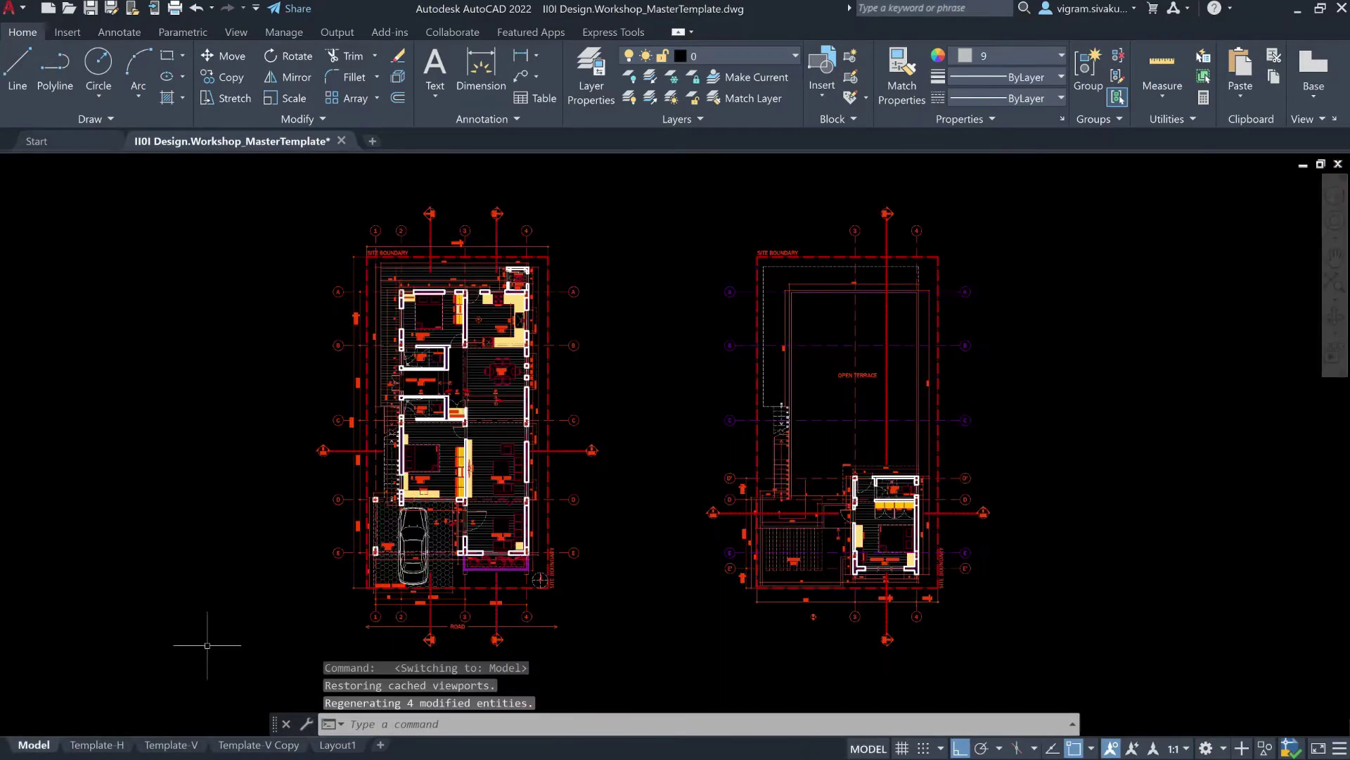
Switch to the Layout1 sheet and rename its tab to 'Renamed'.
scroll(961, 436, "up", 2)
scroll(373, 464, "down", 3)
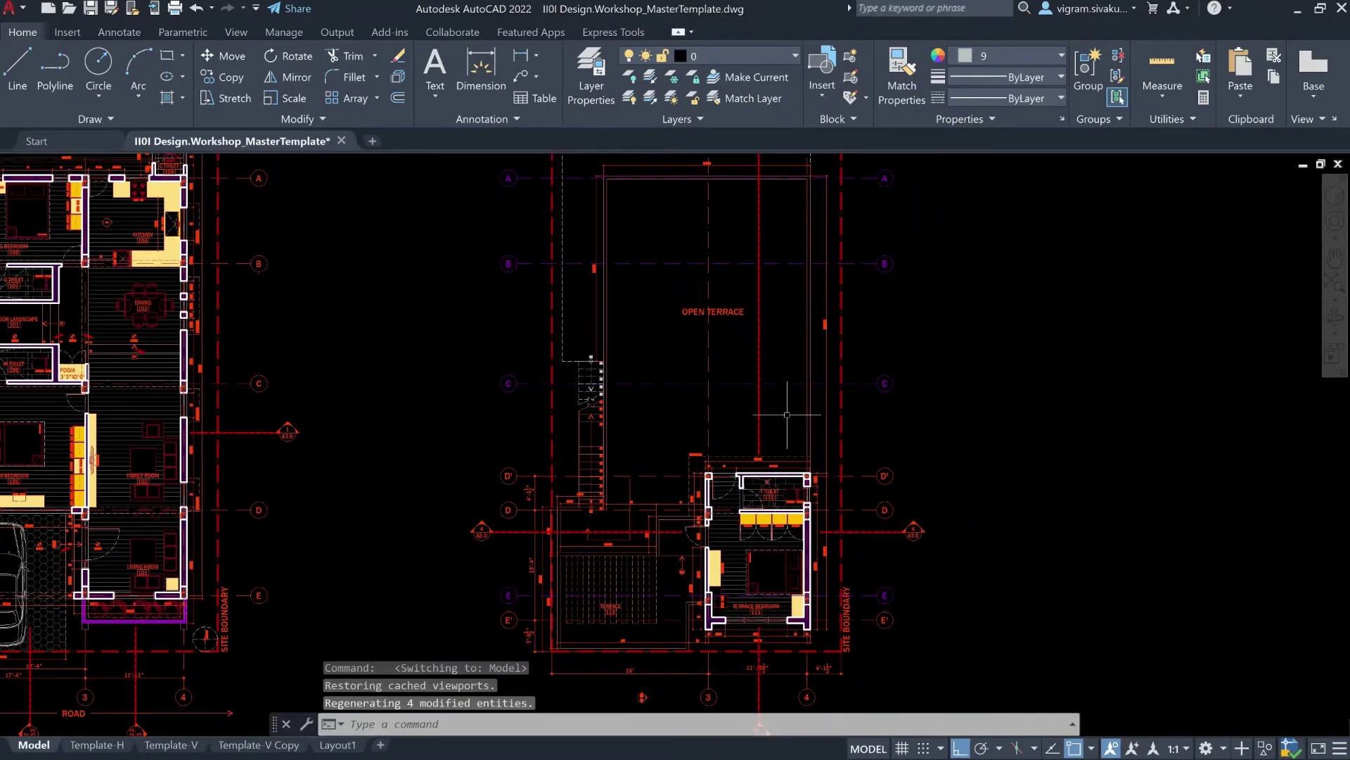
left_click(416, 627)
key("Escape")
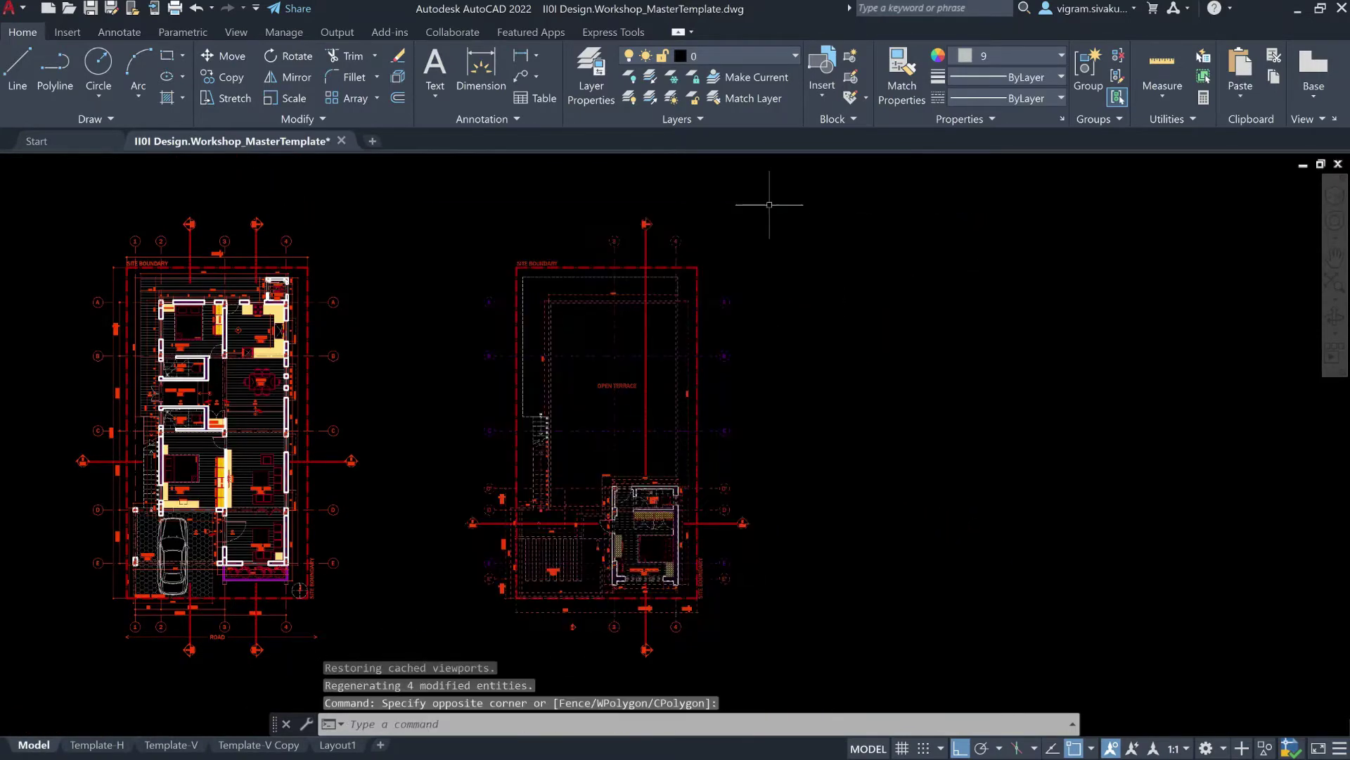
left_click(338, 745)
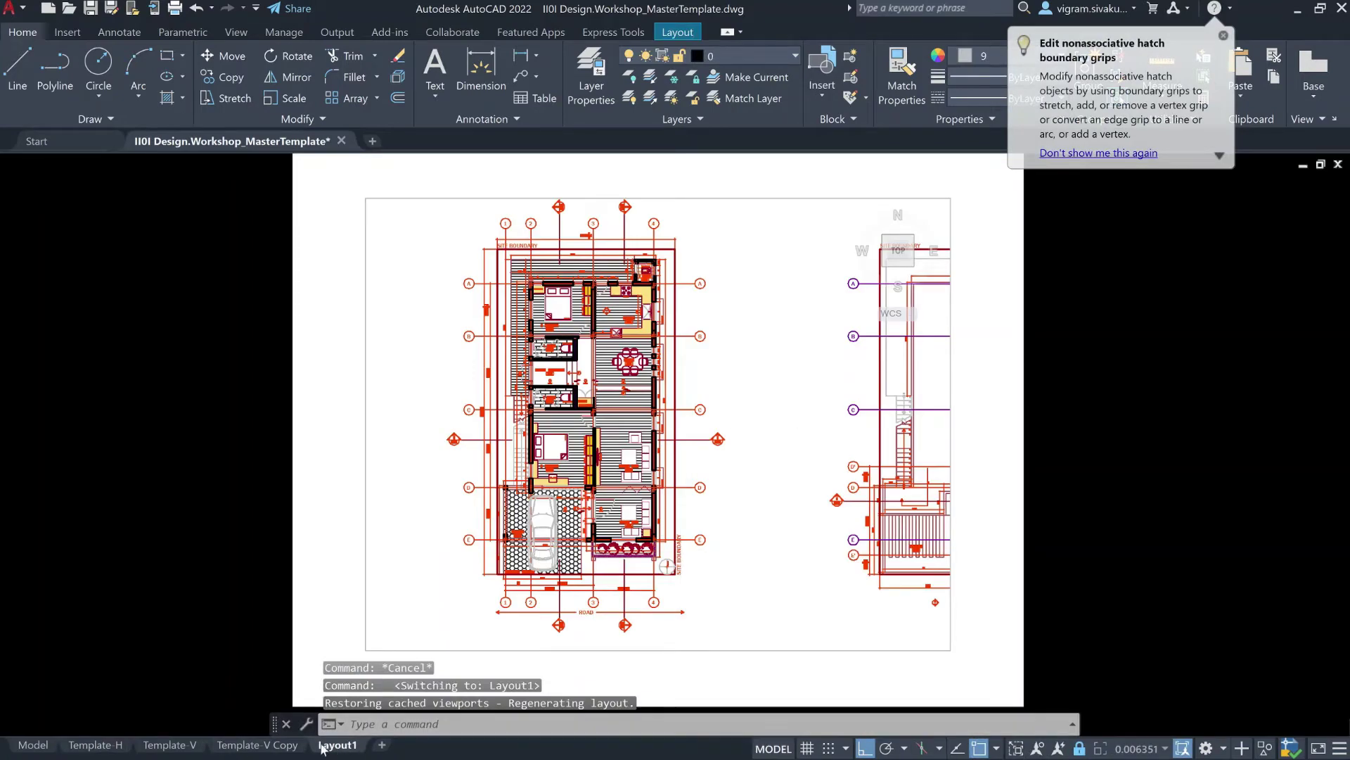
right_click(339, 748)
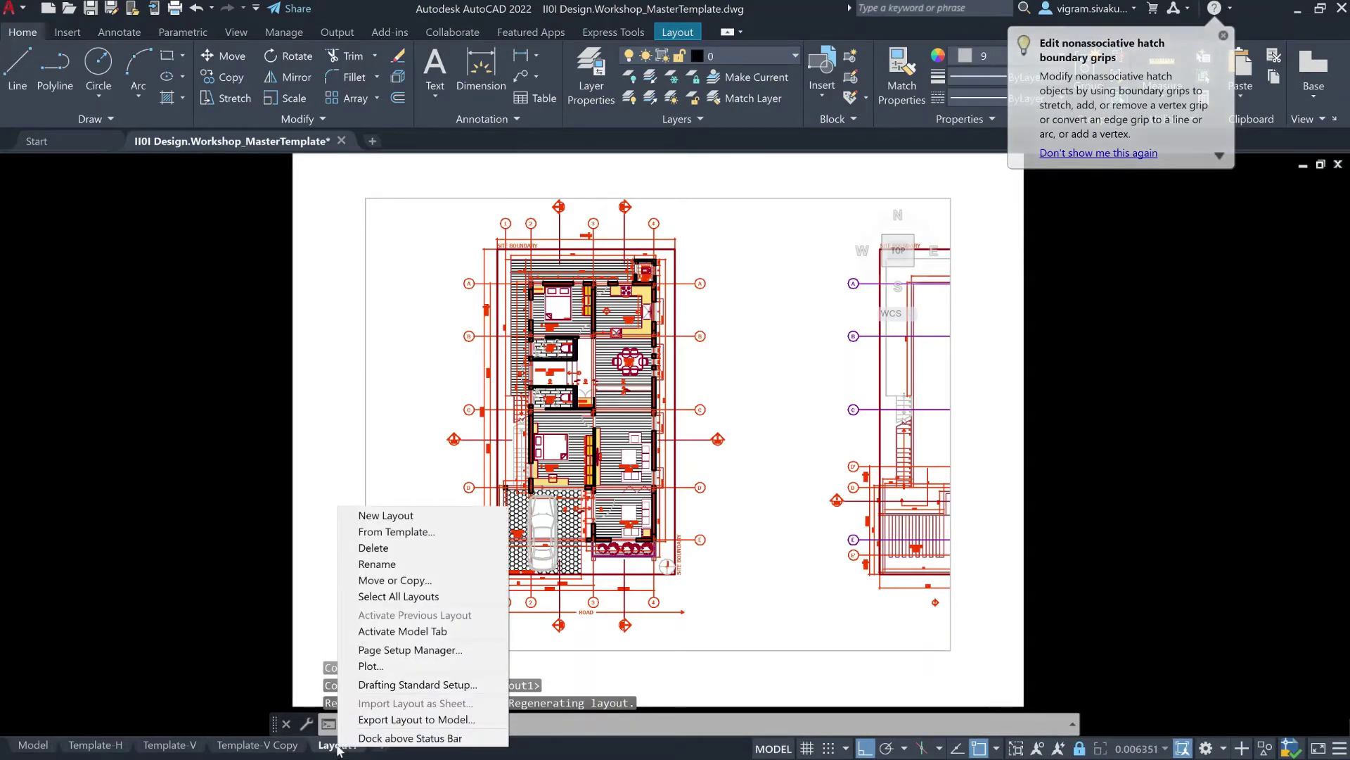
left_click(380, 563)
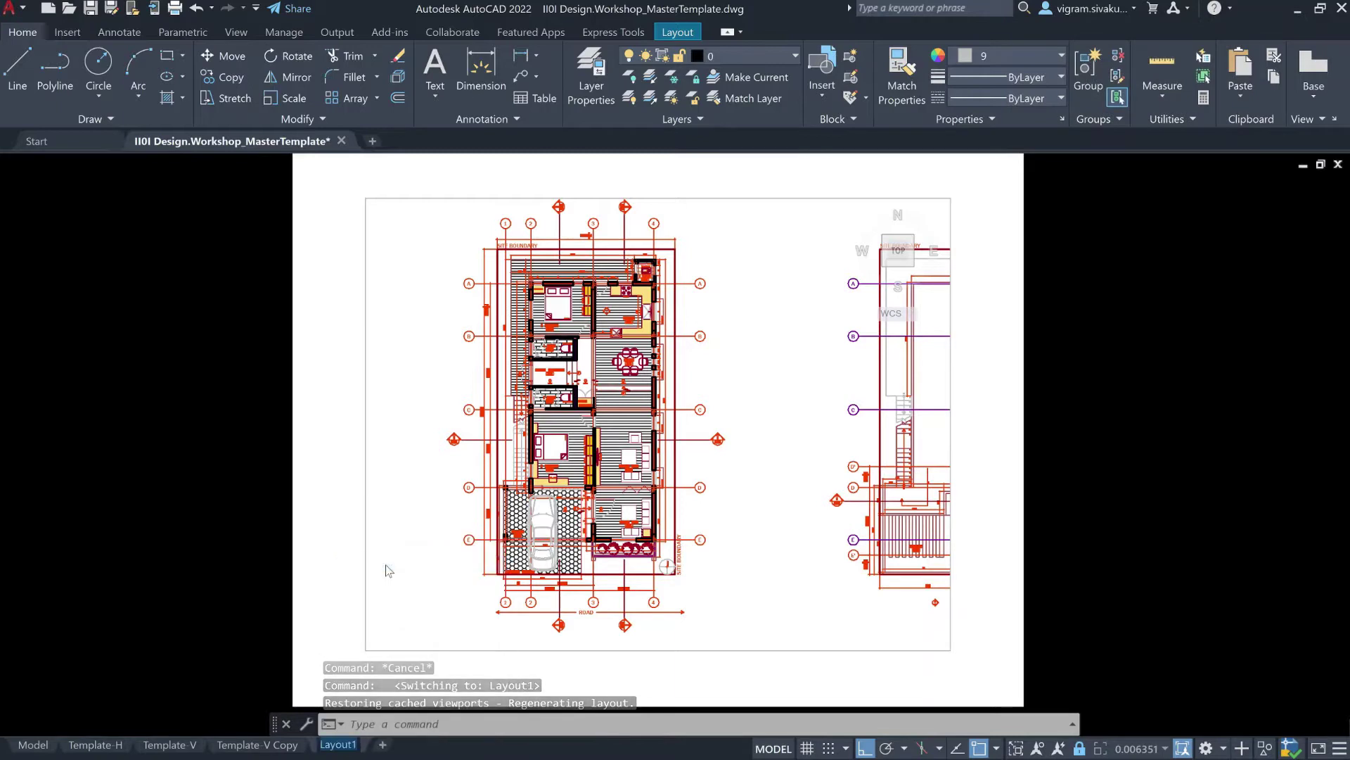
type("Renamed")
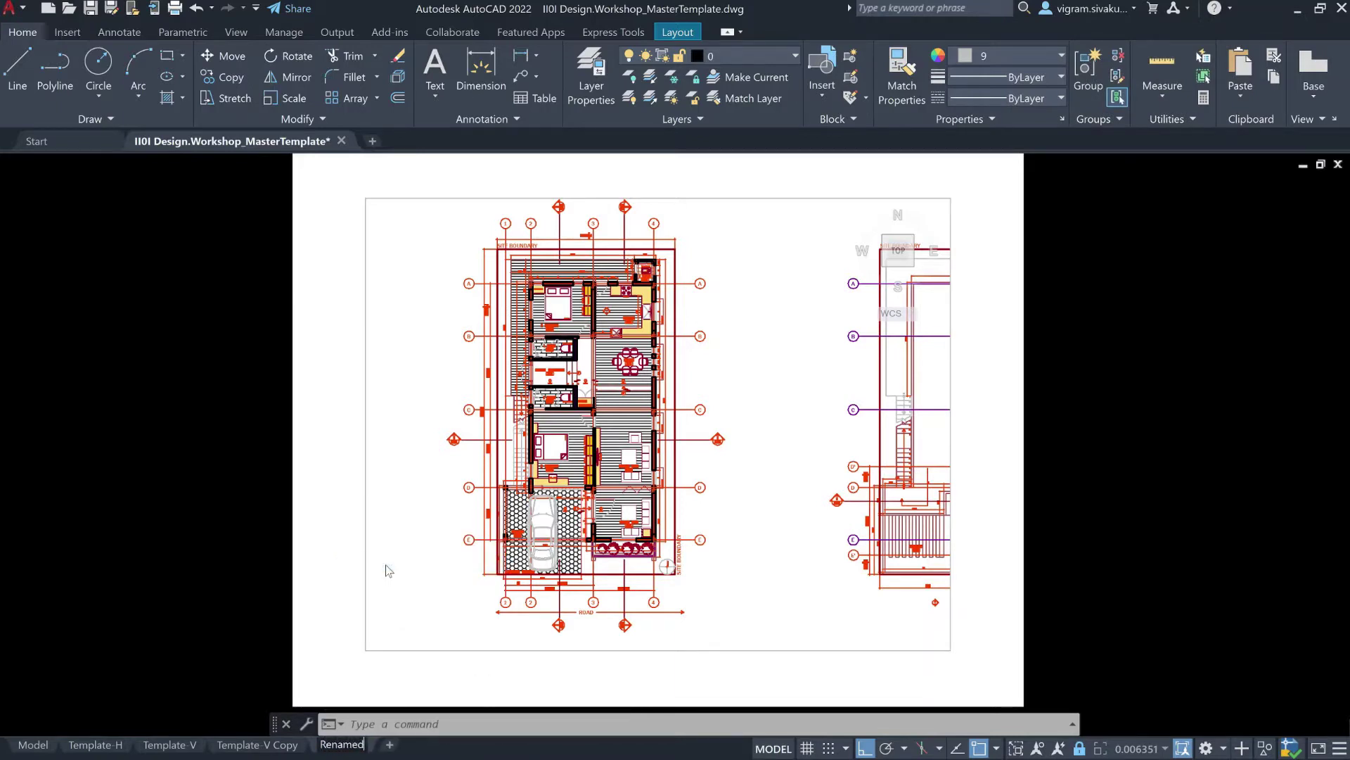
key("Return")
scroll(607, 356, "down", 3)
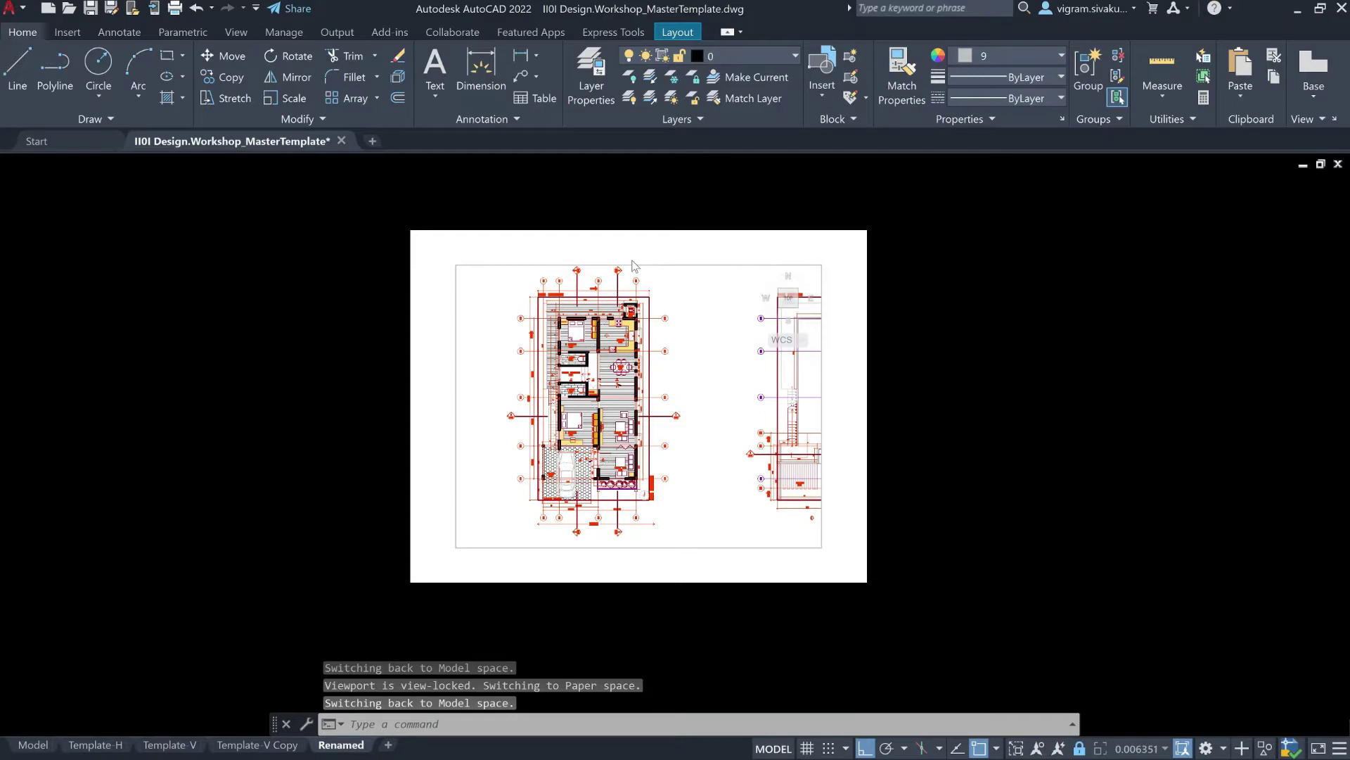
Run PLOT for a single sheet and select DWG To PDF.pc3 as the plotter.
type("plot")
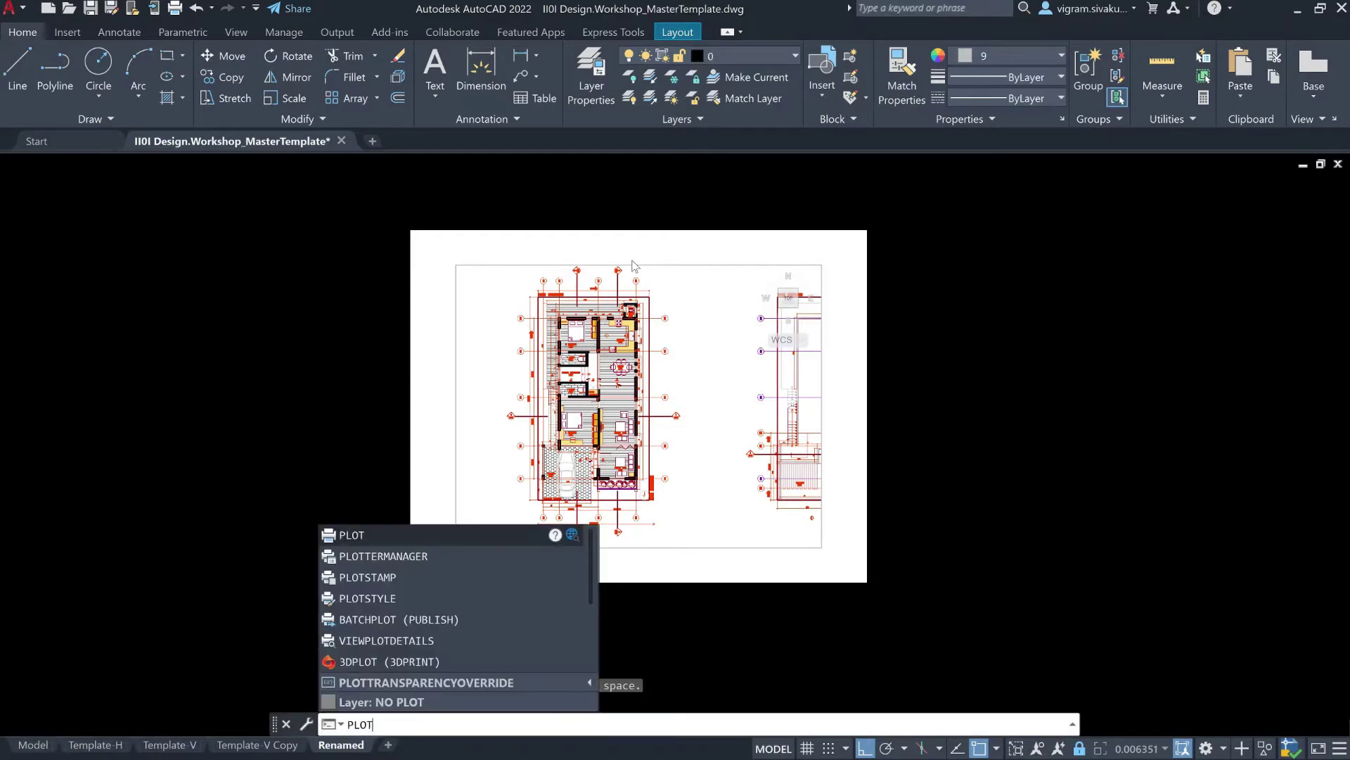
key("Return")
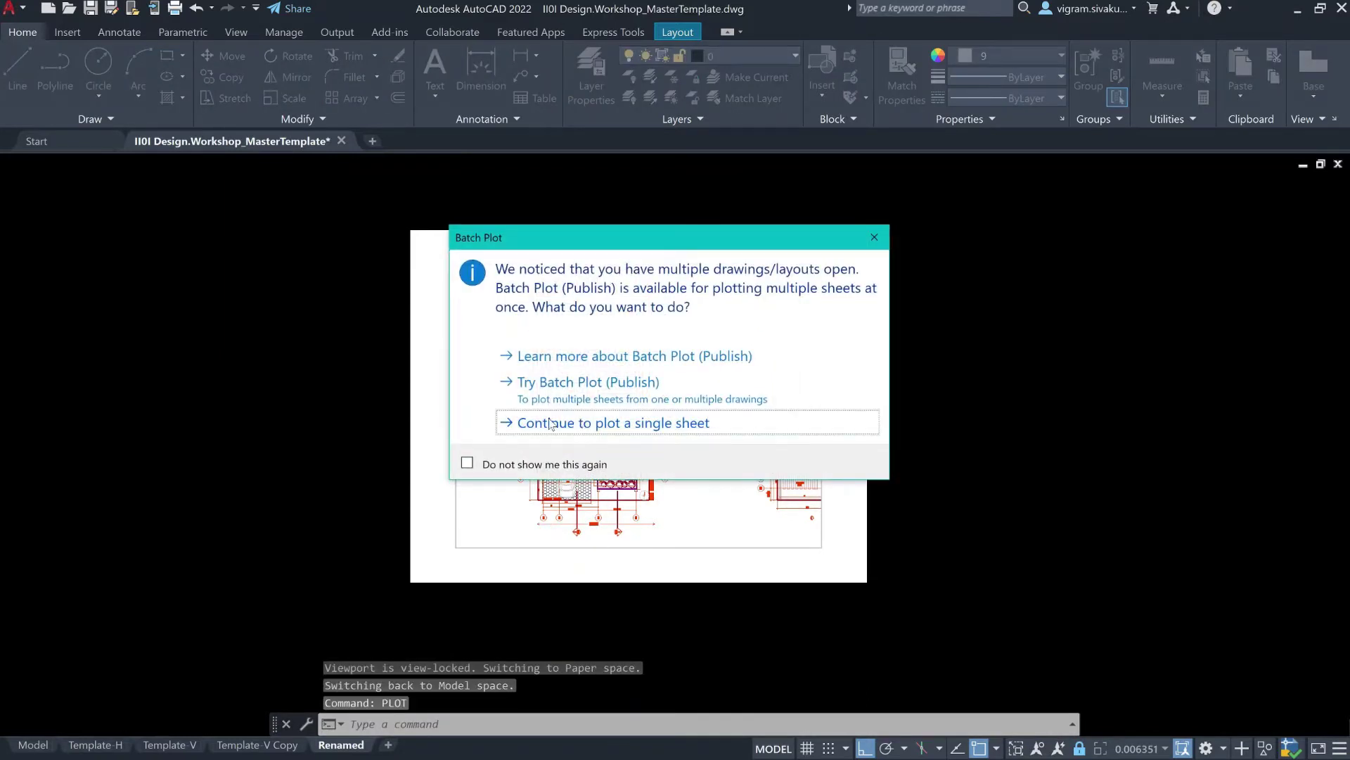
left_click(613, 424)
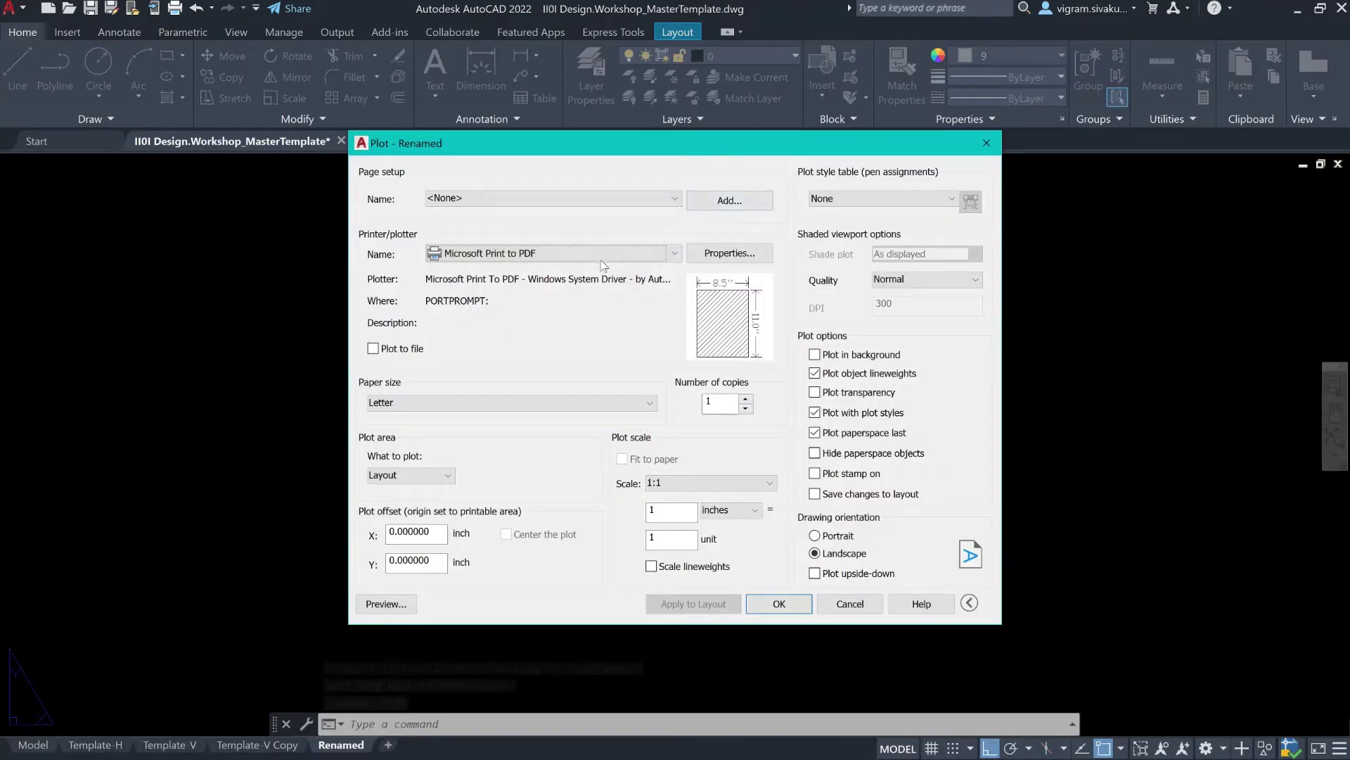
left_click(639, 252)
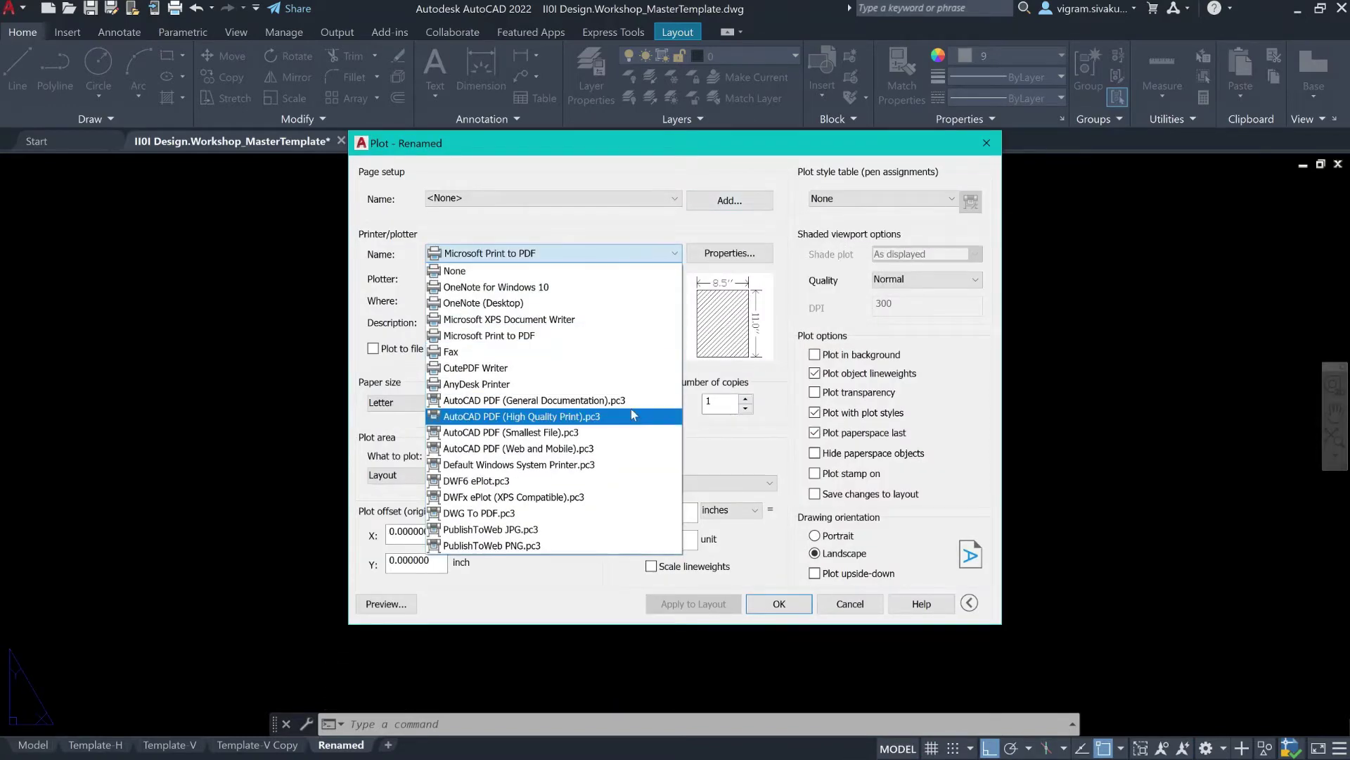
left_click(624, 520)
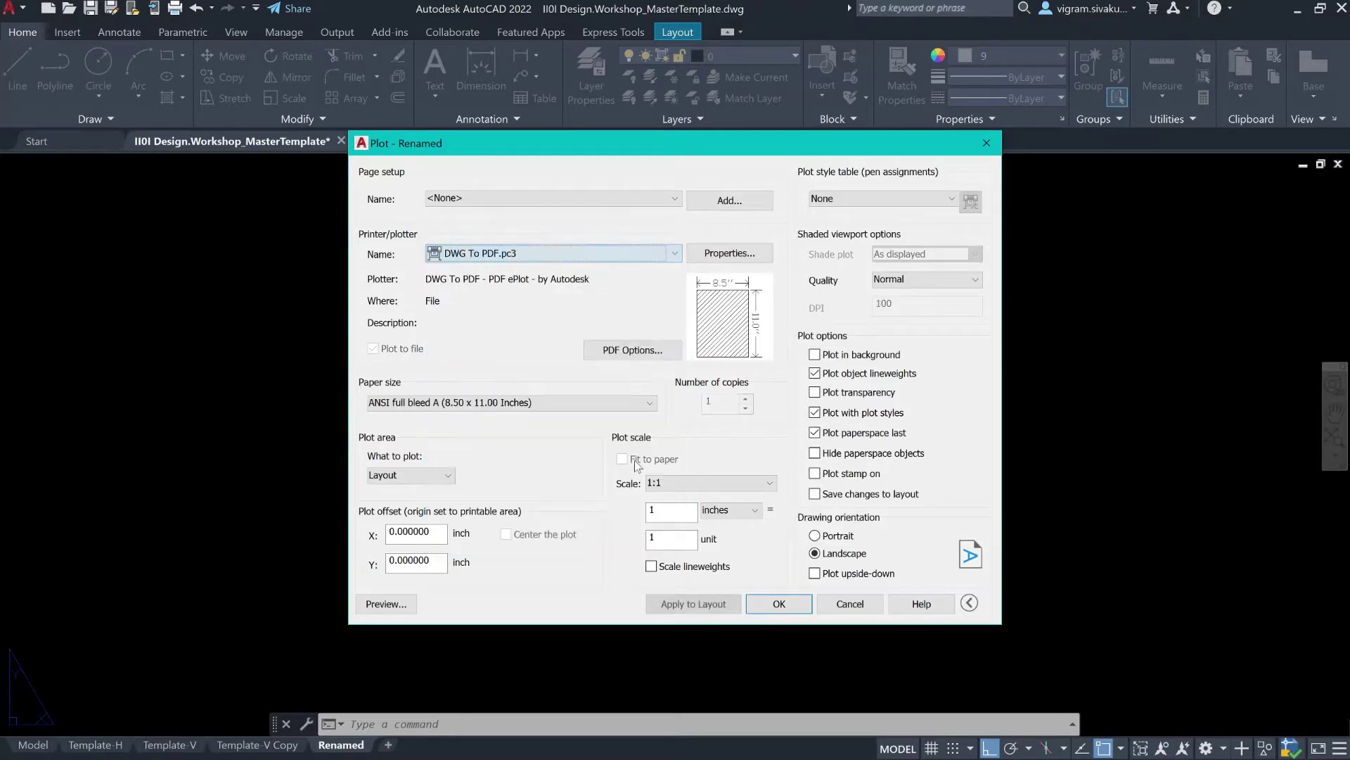
In the DWG To PDF.pc3 properties, open ISO full bleed B3 for modification, then cancel without saving.
left_click(723, 255)
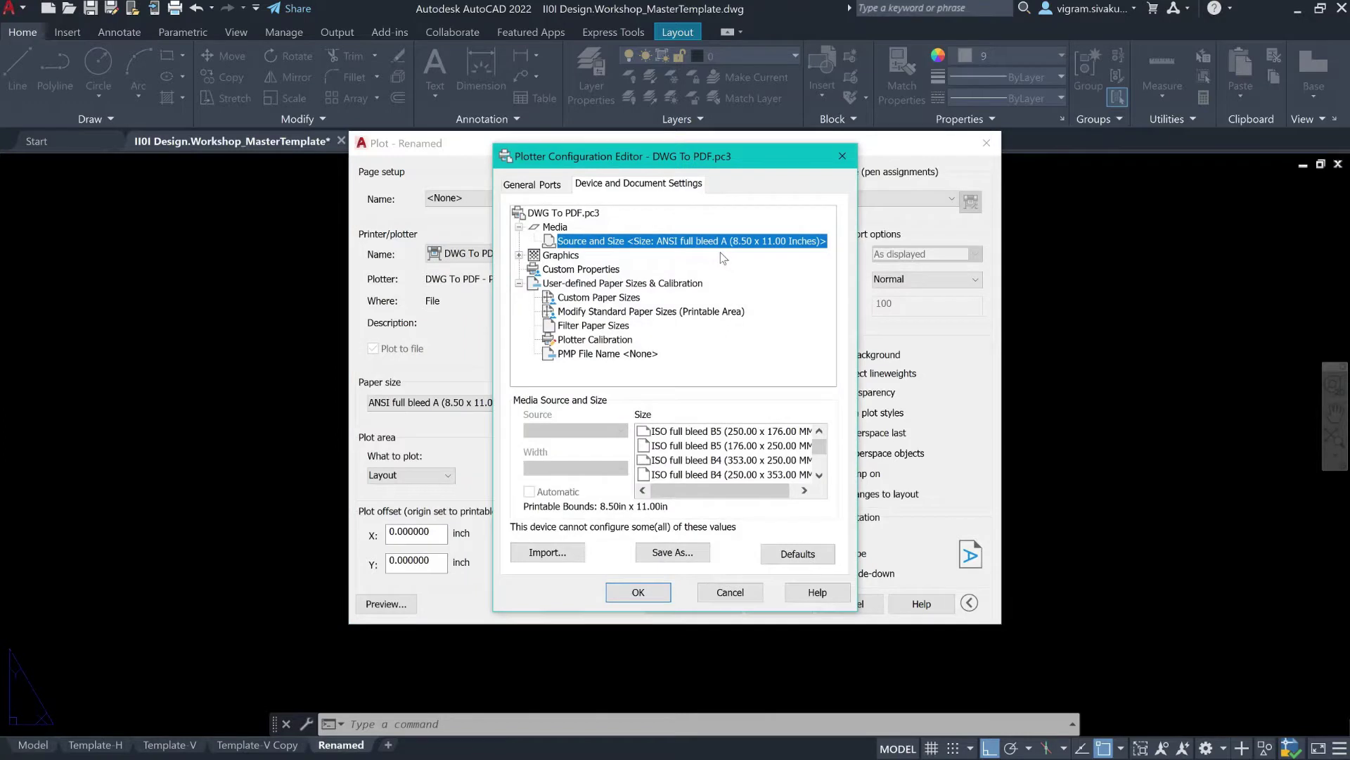
left_click(591, 298)
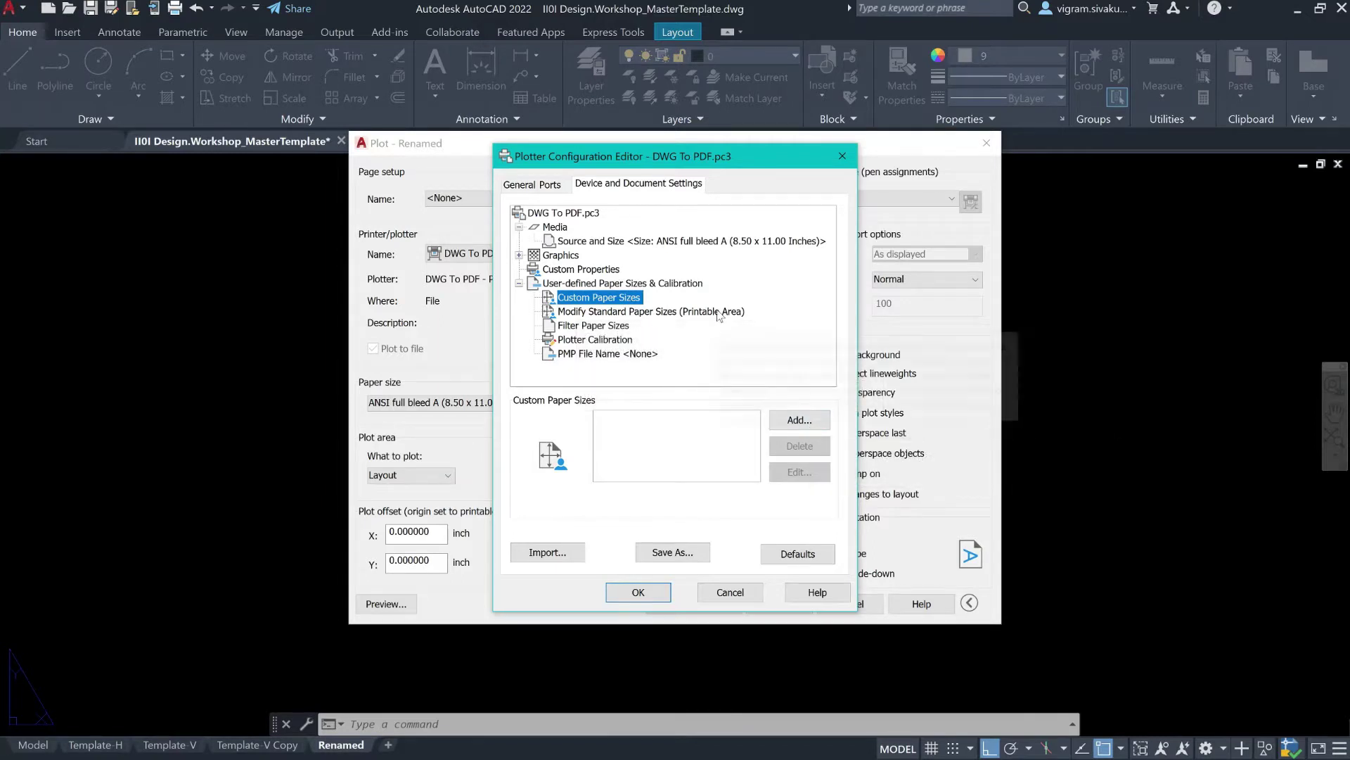
left_click(644, 315)
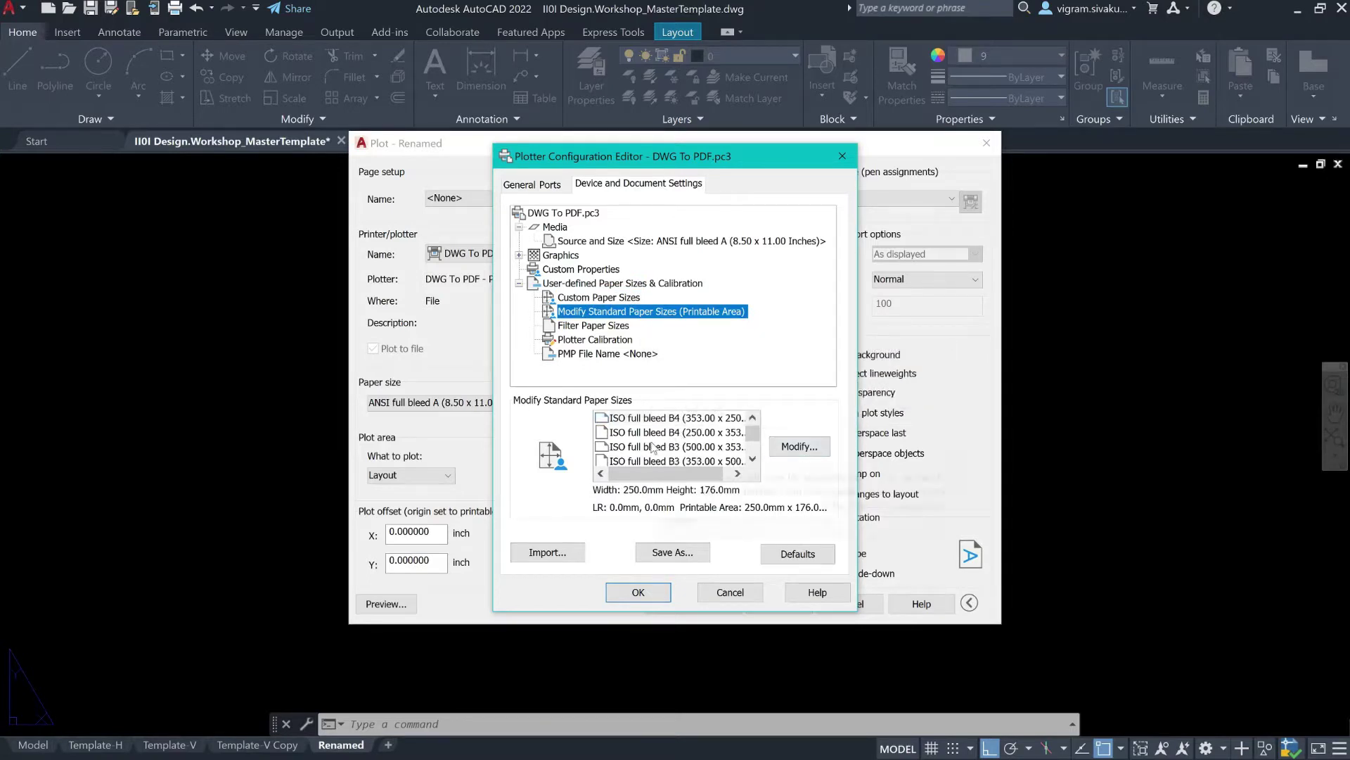
left_click(664, 447)
scroll(661, 454, "down", 2)
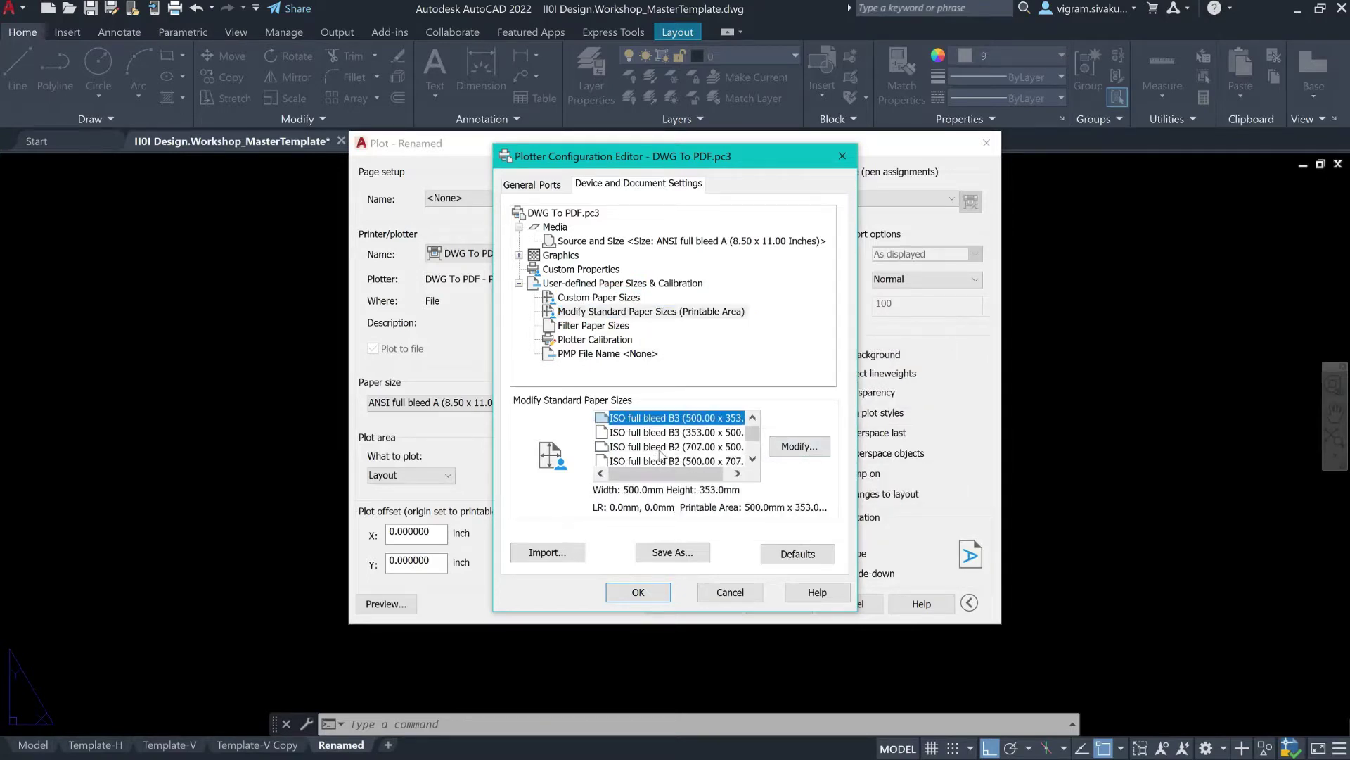
left_click(788, 448)
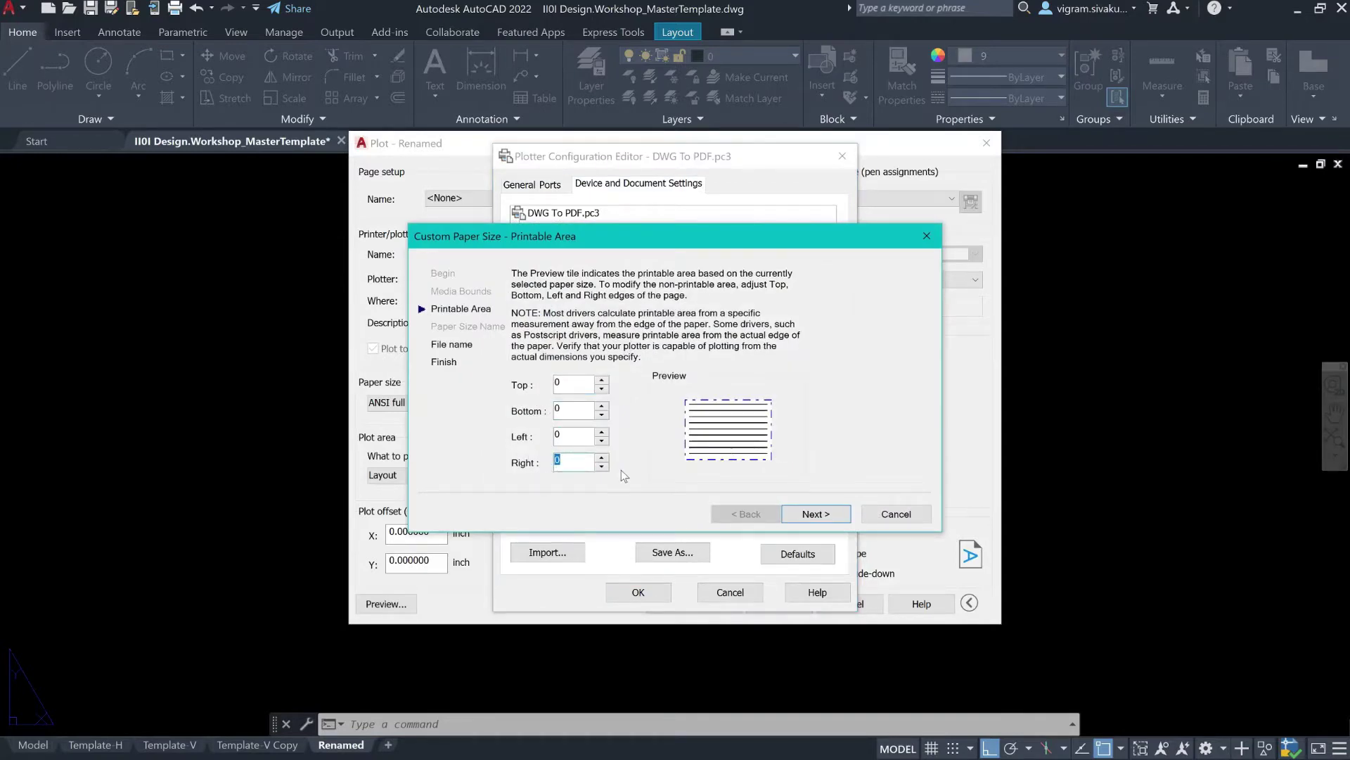
left_click(814, 514)
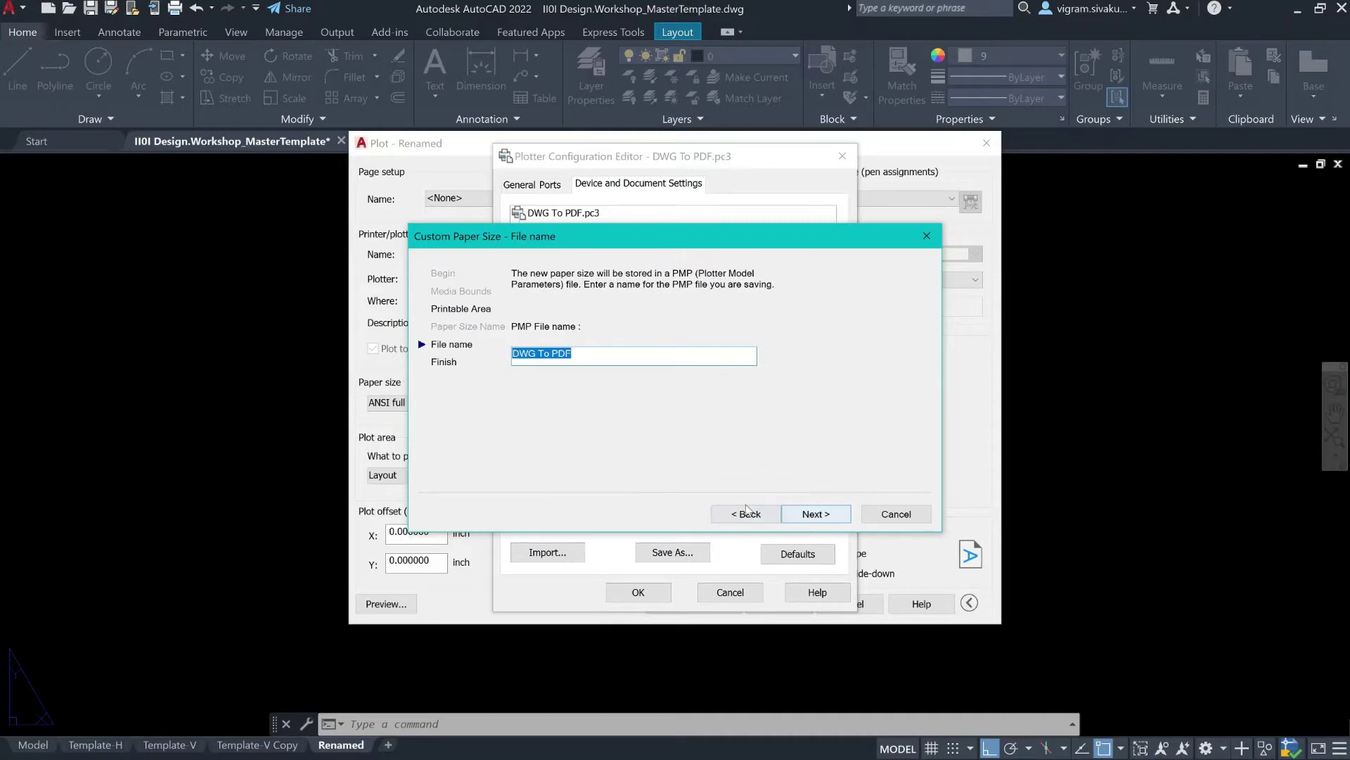
left_click(883, 517)
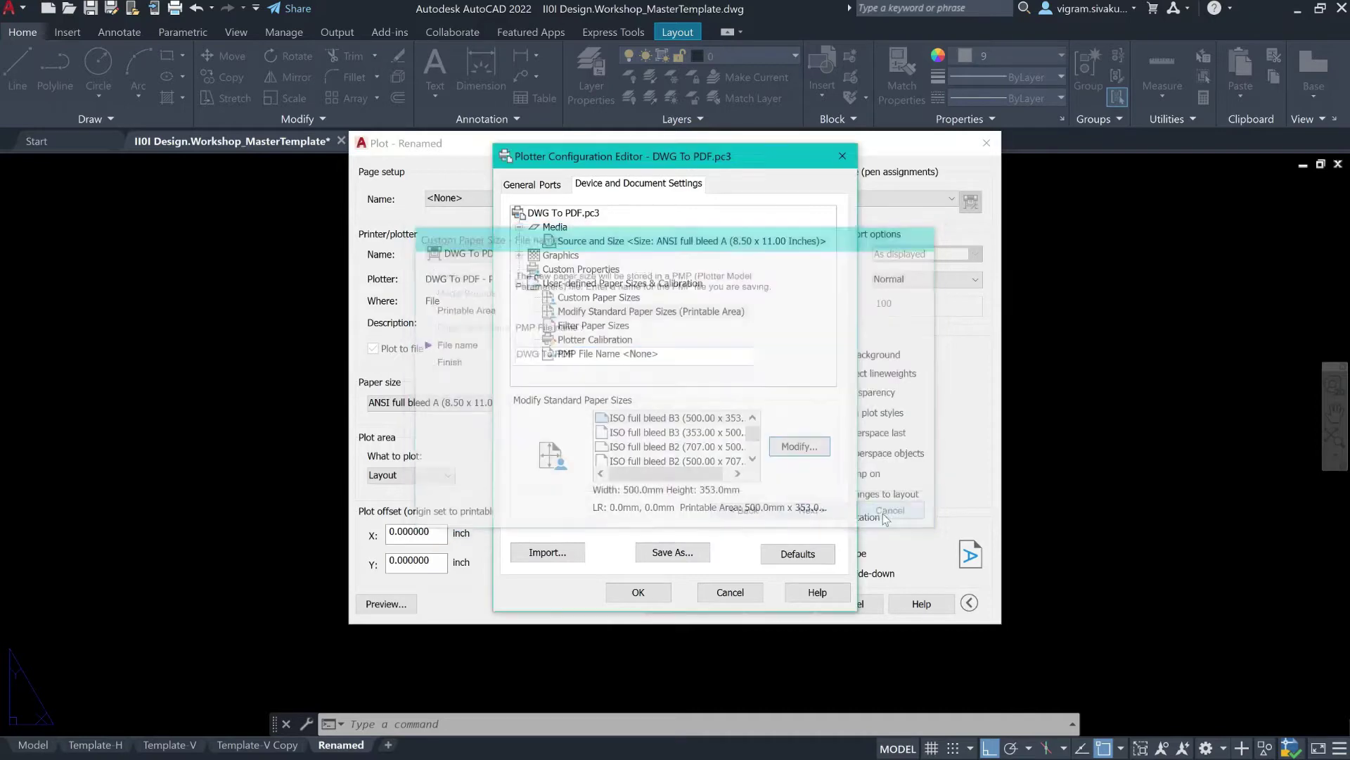
left_click(711, 595)
Choose ISO full bleed A3 (420 x 297 MM) as the paper size.
left_click(532, 405)
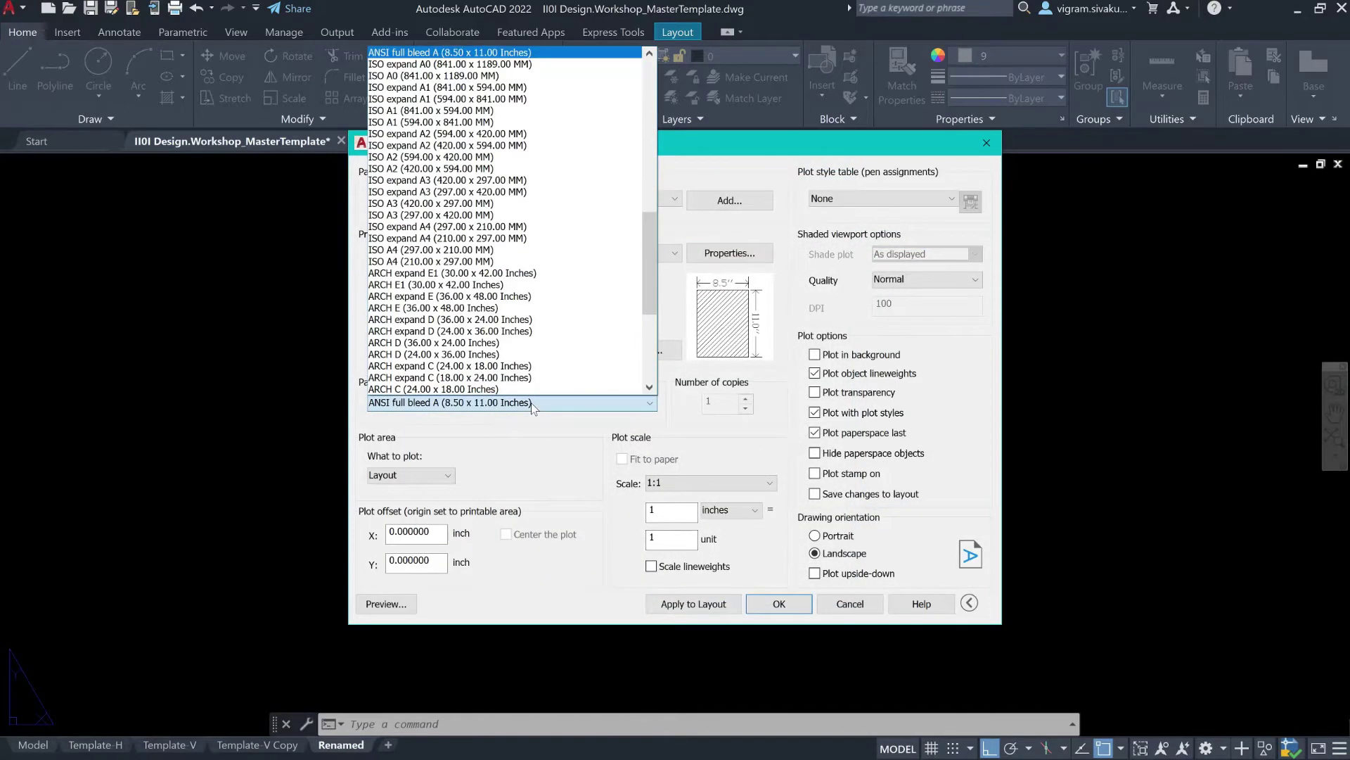
scroll(538, 114, "up", 1)
scroll(539, 113, "up", 9)
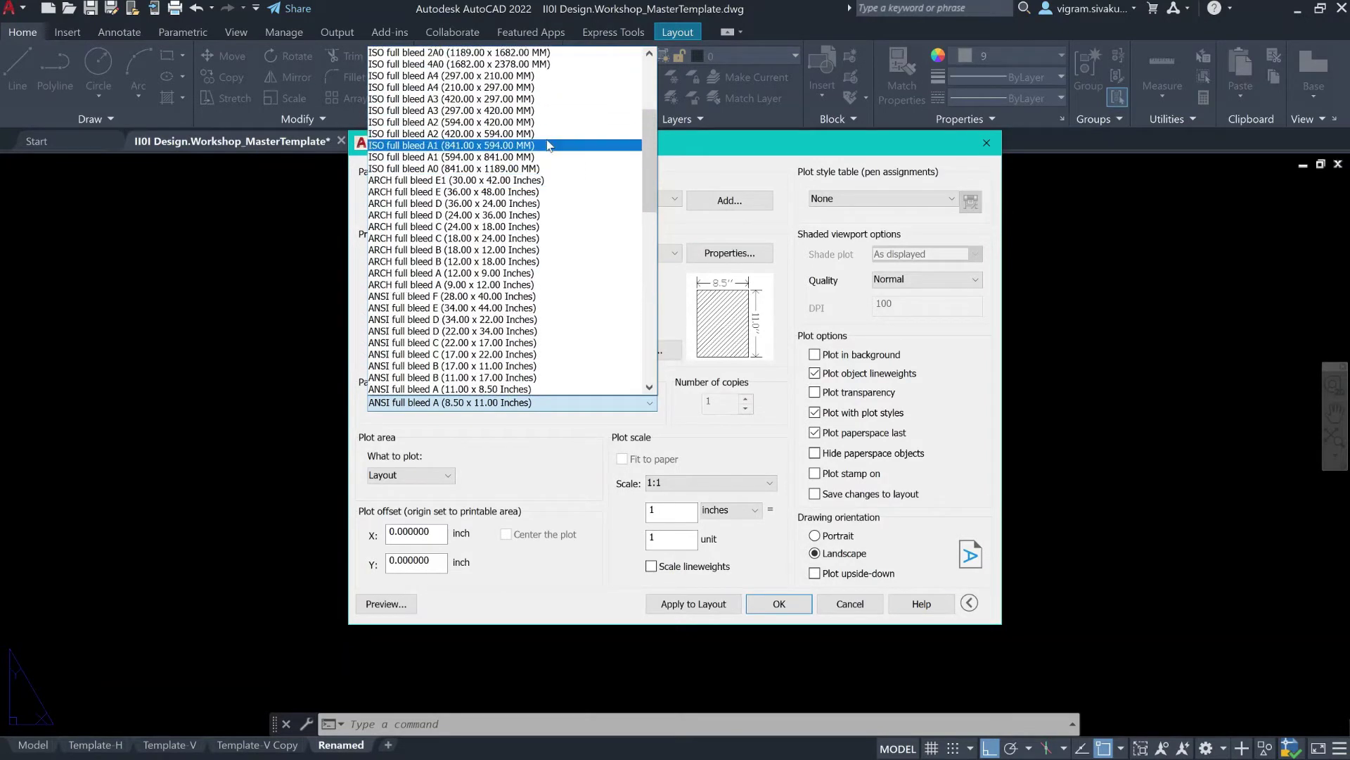
left_click(561, 99)
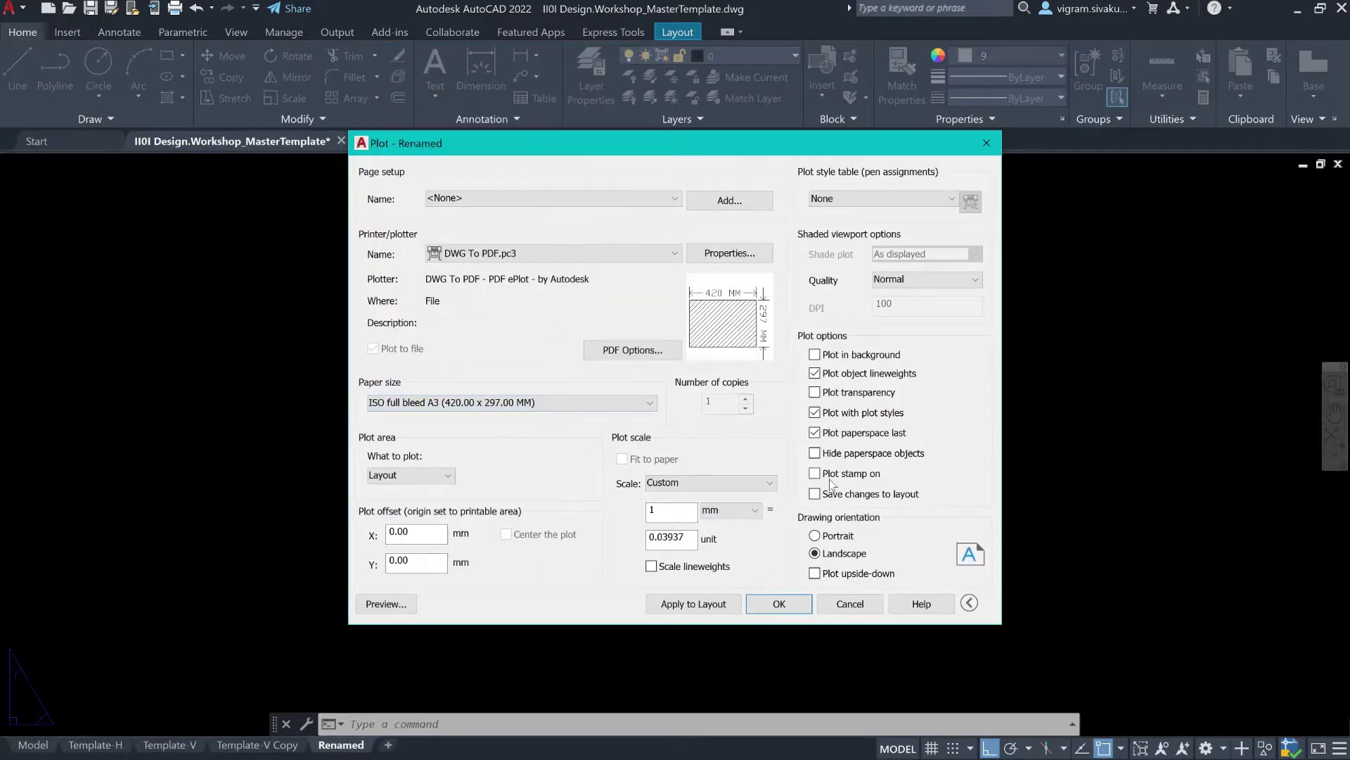
mouse_move(765, 297)
Keep Layout as the plot area and reposition the Plot dialog slightly lower.
left_click(445, 477)
left_click(445, 477)
left_click_drag(886, 153, 889, 176)
left_click(927, 307)
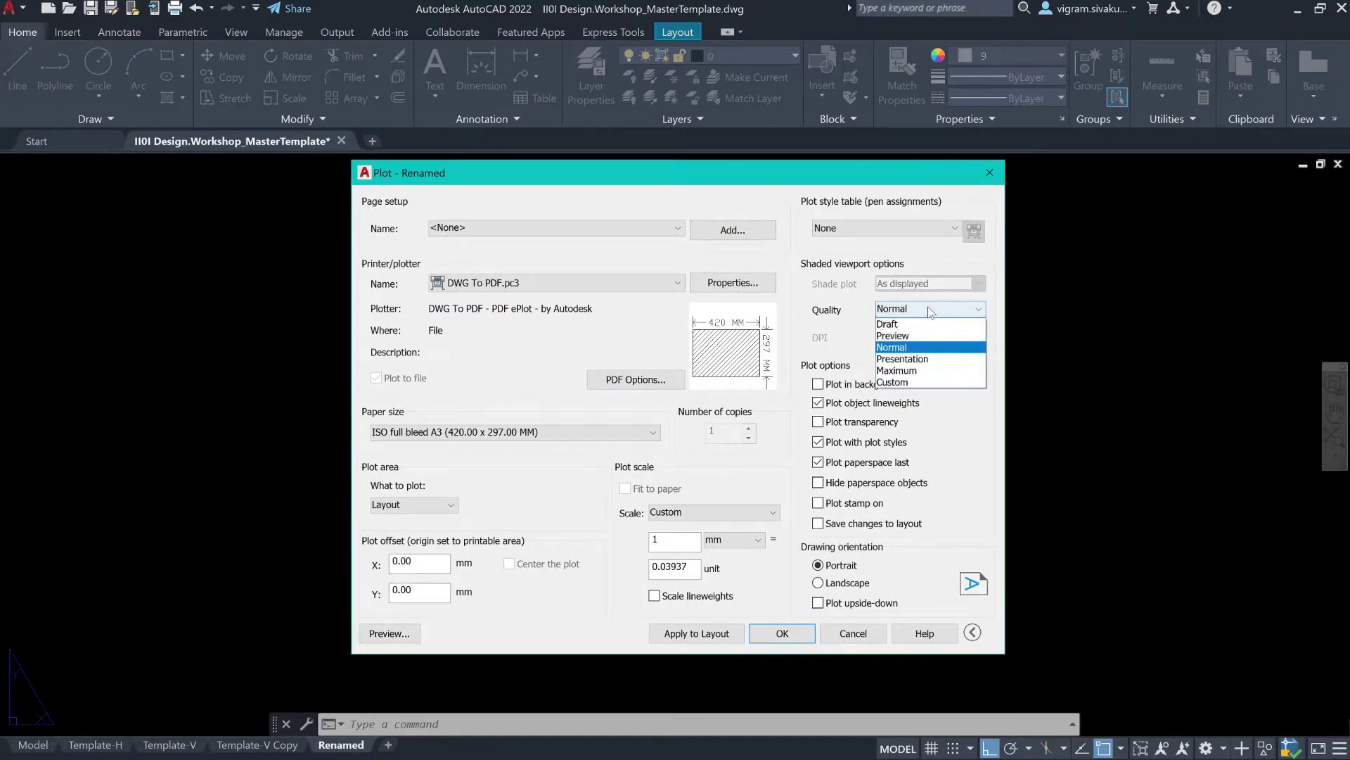
Set shaded viewport quality to Custom at 300 DPI and bring up PDF Options.
left_click(925, 370)
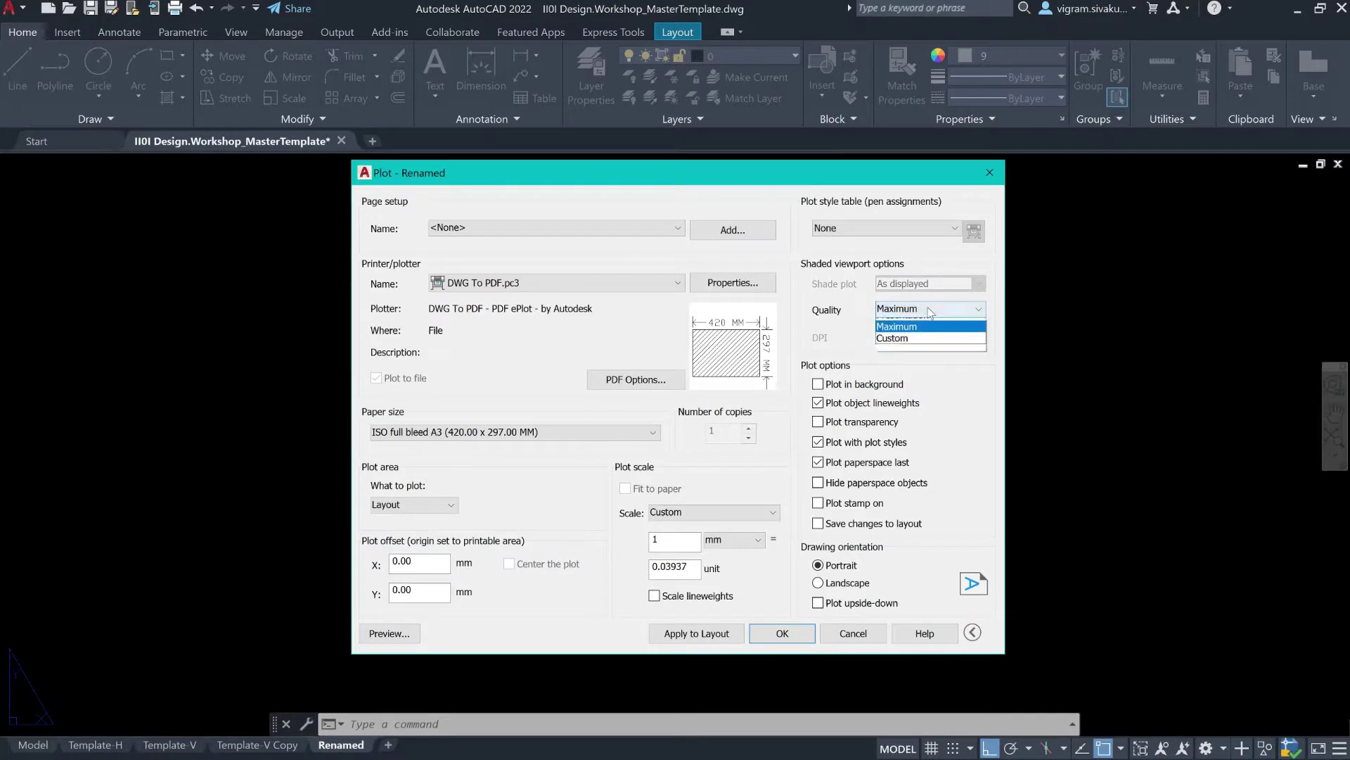
left_click(921, 360)
left_click(922, 310)
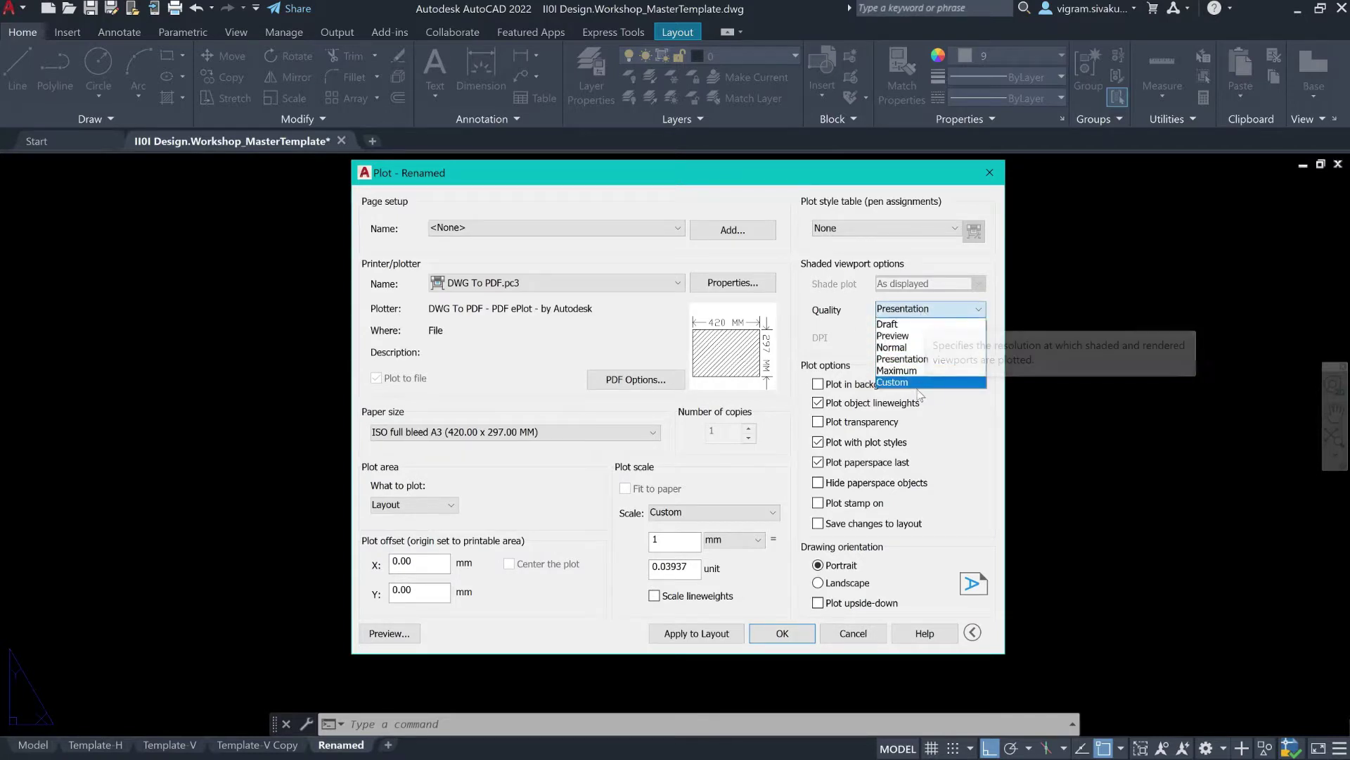
left_click(915, 384)
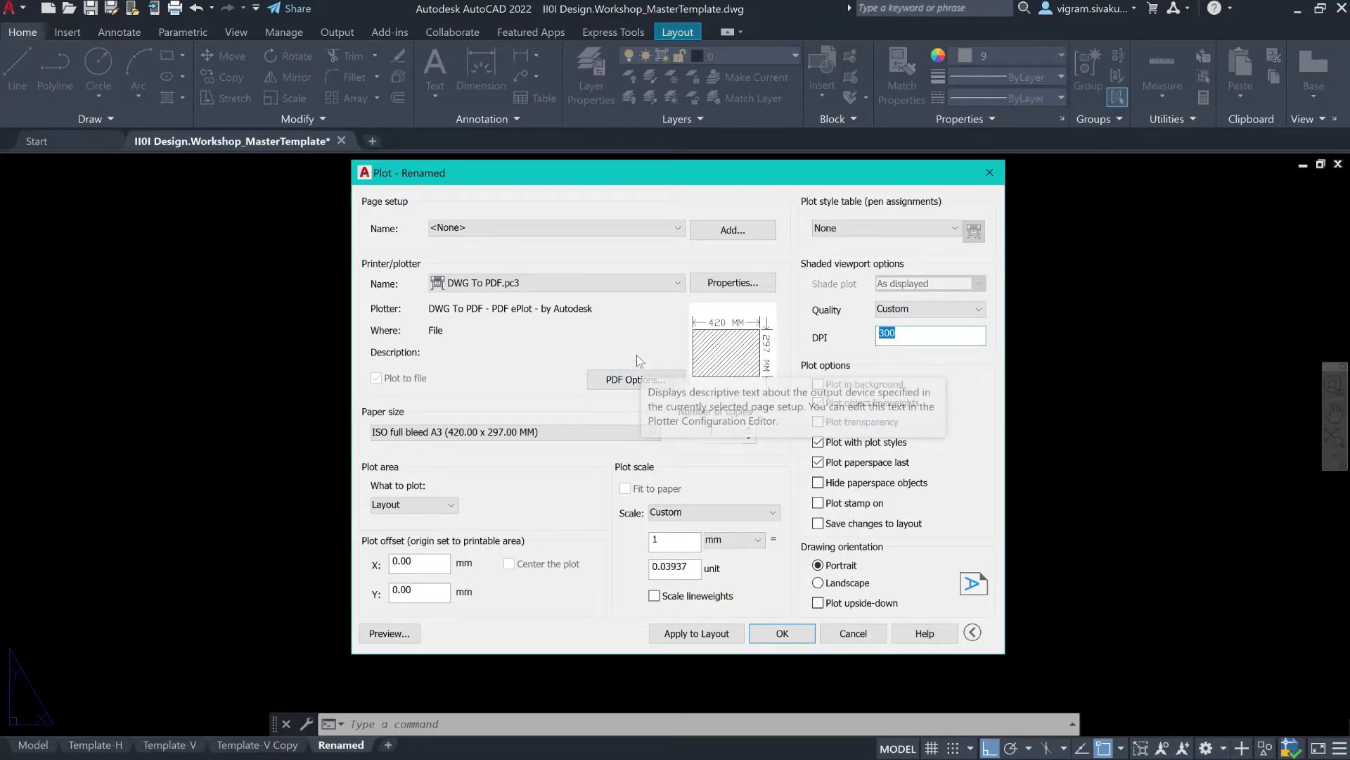
left_click(606, 384)
left_click_drag(627, 261, 624, 183)
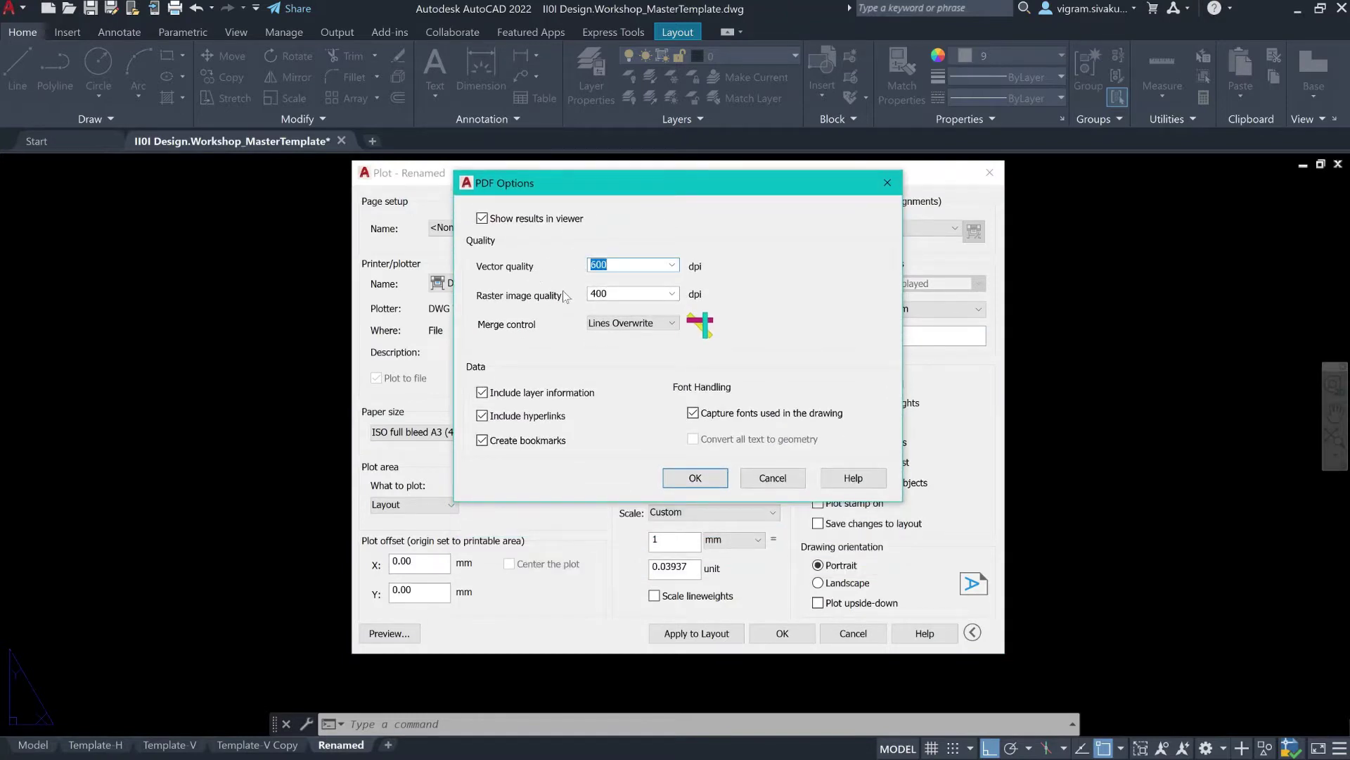
Accept the PDF options with hyperlinks excluded, applying the changes to the current plot only.
key("Tab")
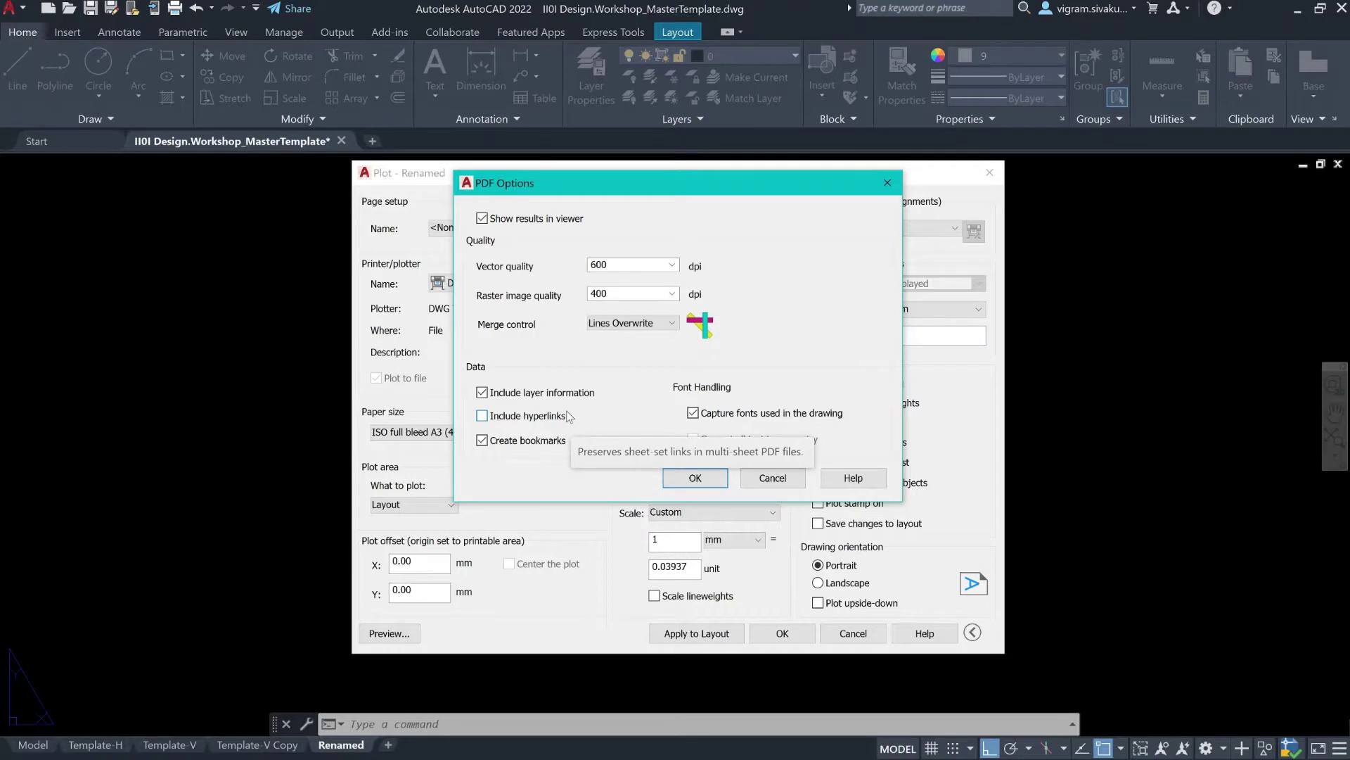
left_click(675, 477)
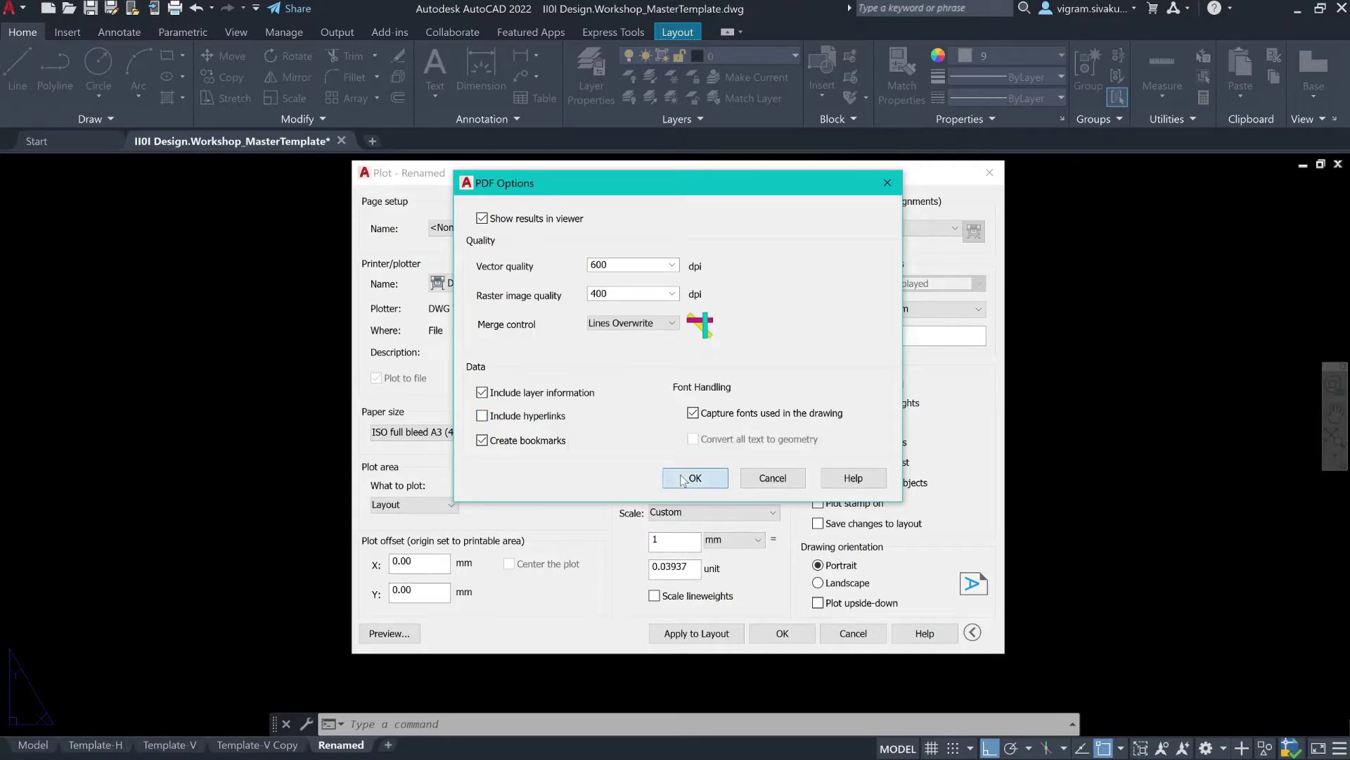
left_click(644, 475)
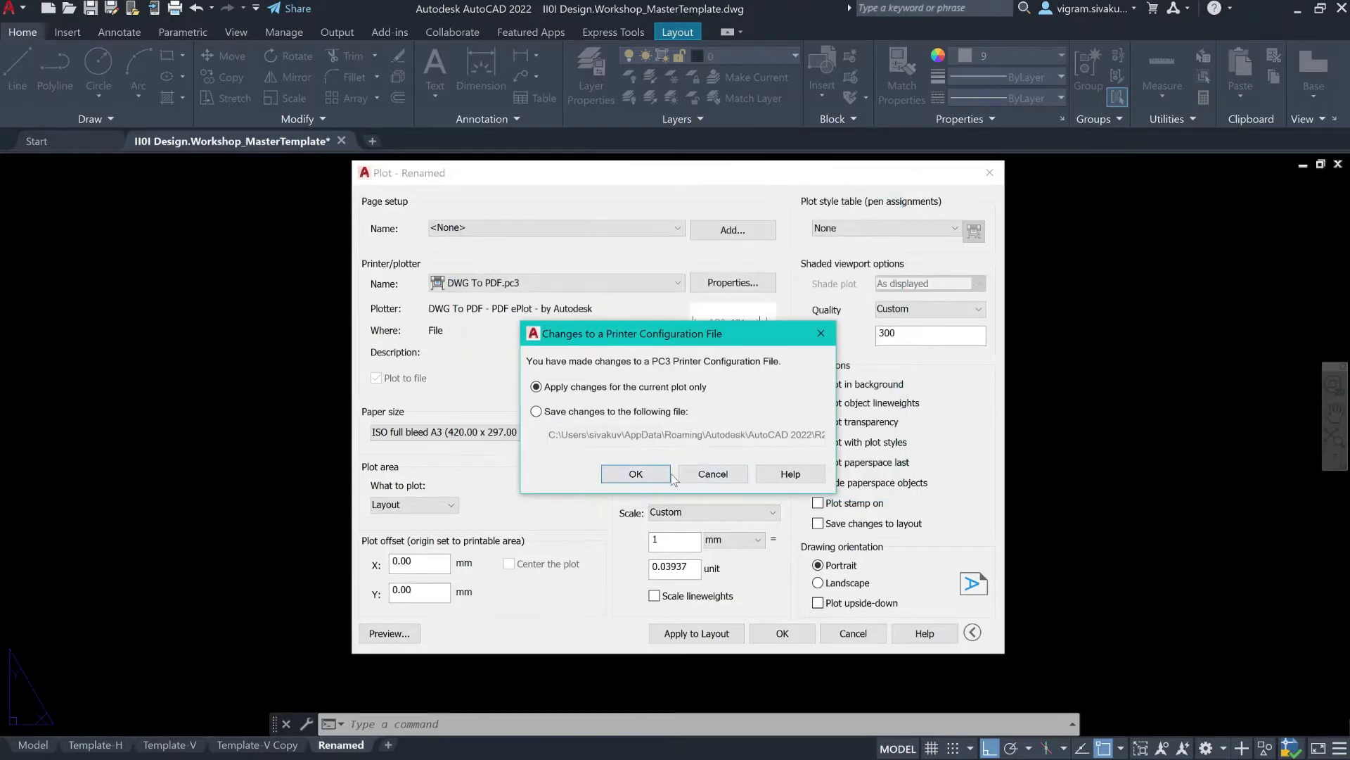
left_click(625, 475)
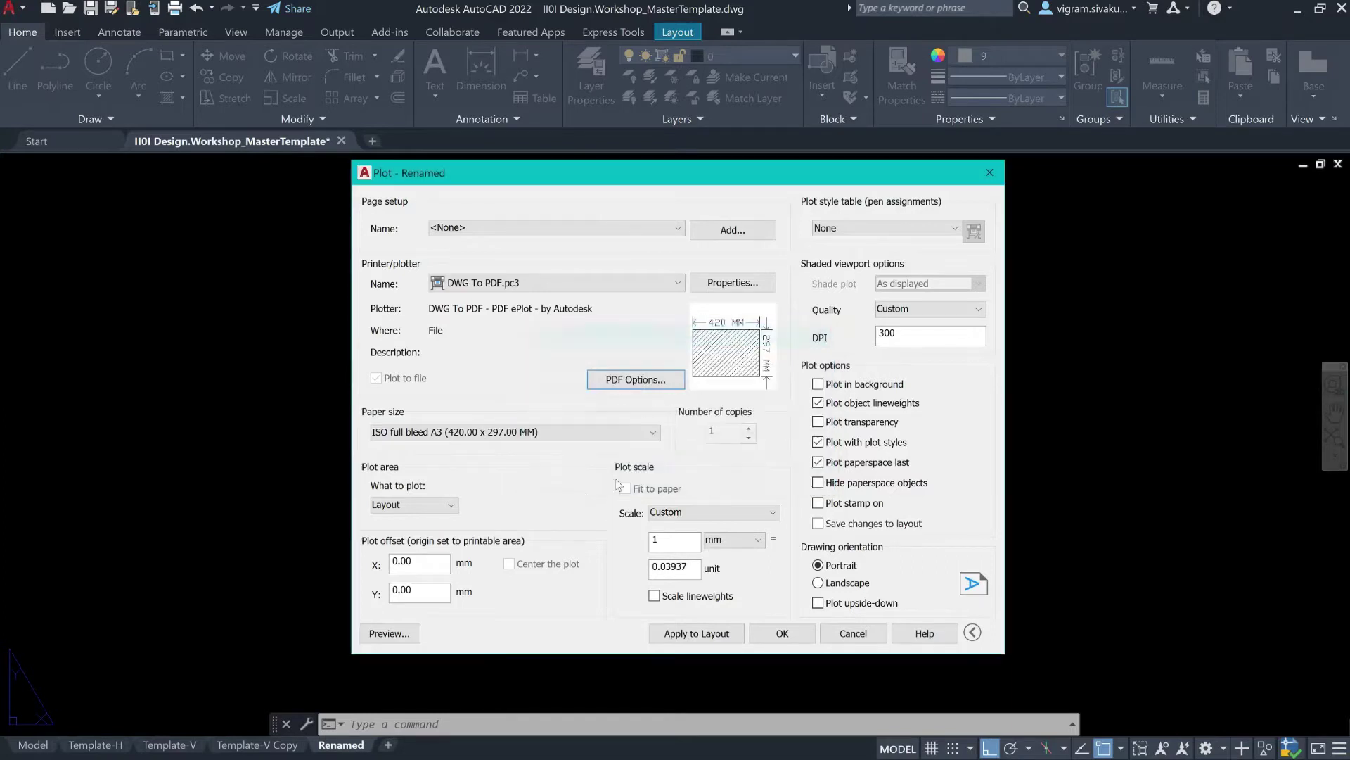
Leave the plot style table at None, apply settings to the layout, and plot to PDF.
left_click(851, 235)
left_click(852, 232)
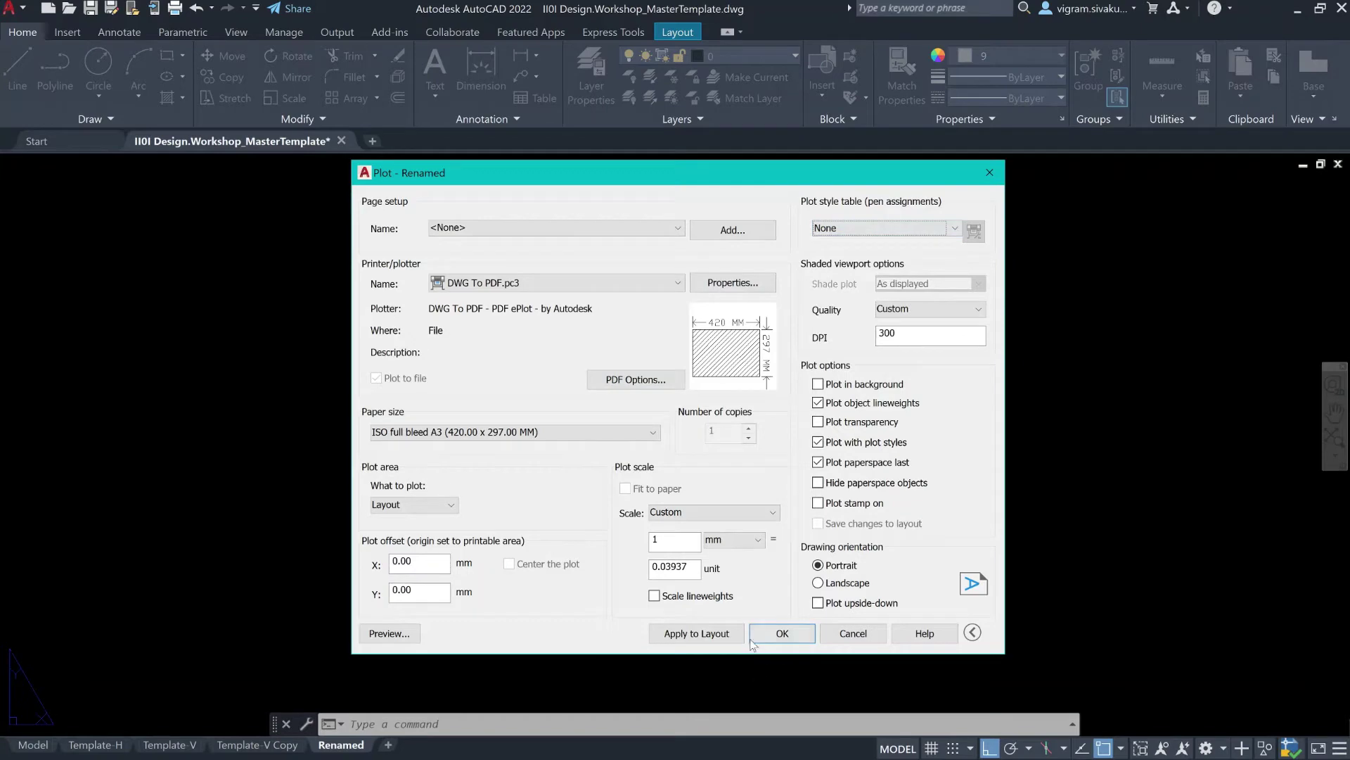
left_click(698, 634)
left_click(767, 636)
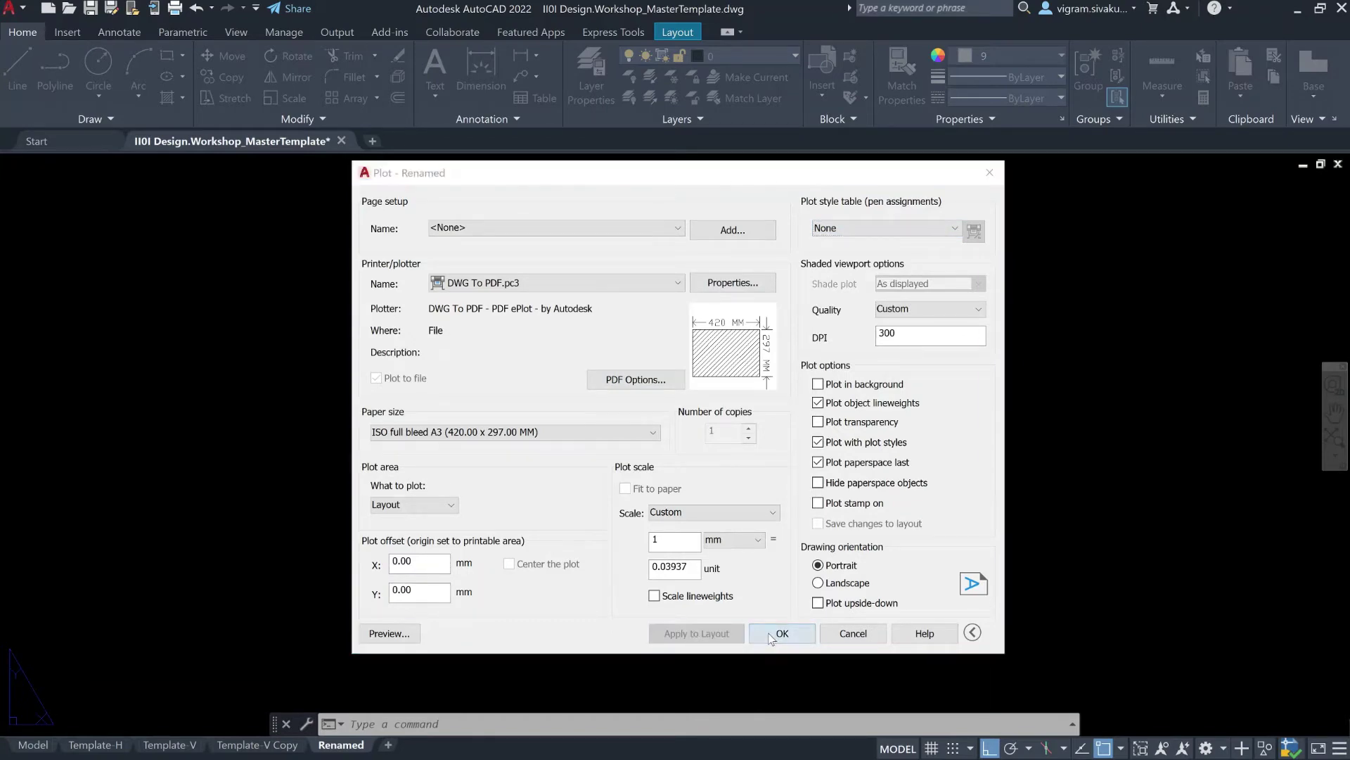
key("Return")
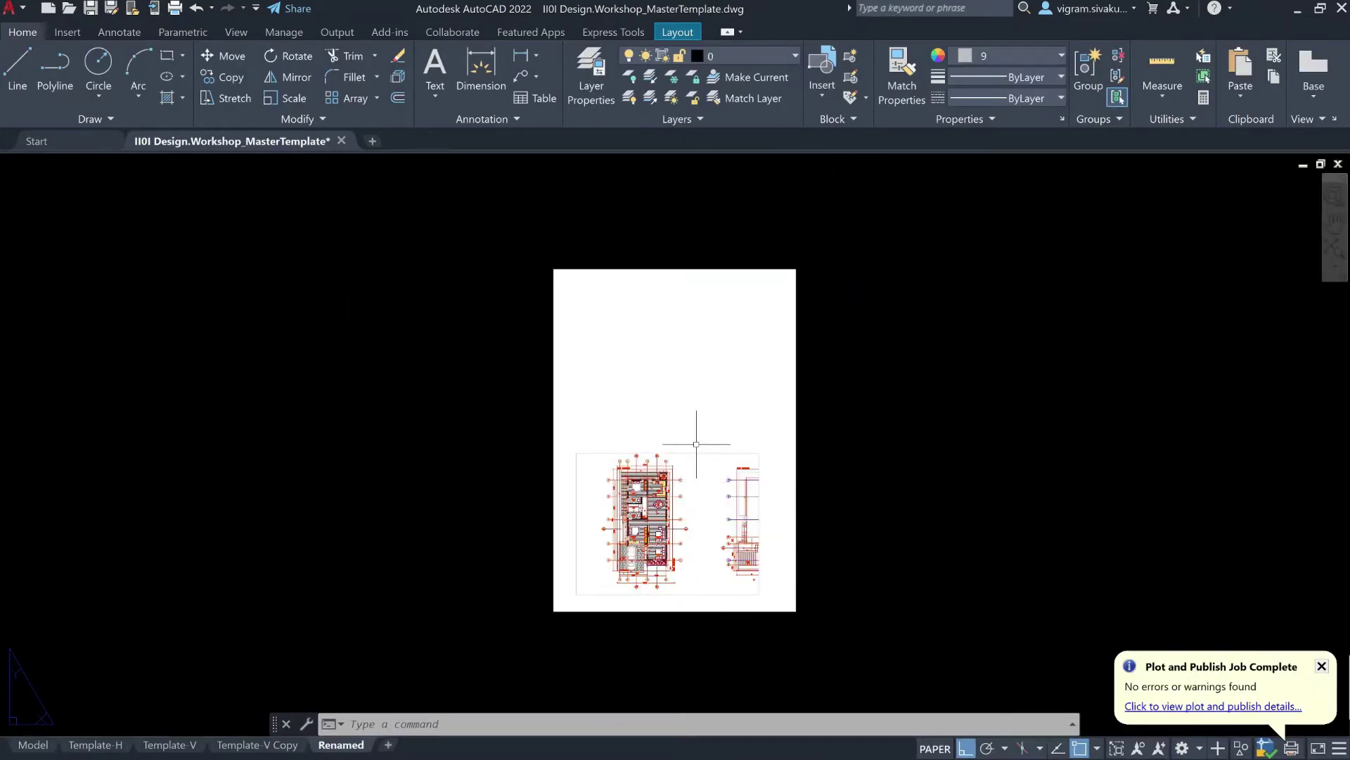
Copy the Template-V title block and floor-plan viewport, 63 objects, to the clipboard.
left_click(169, 747)
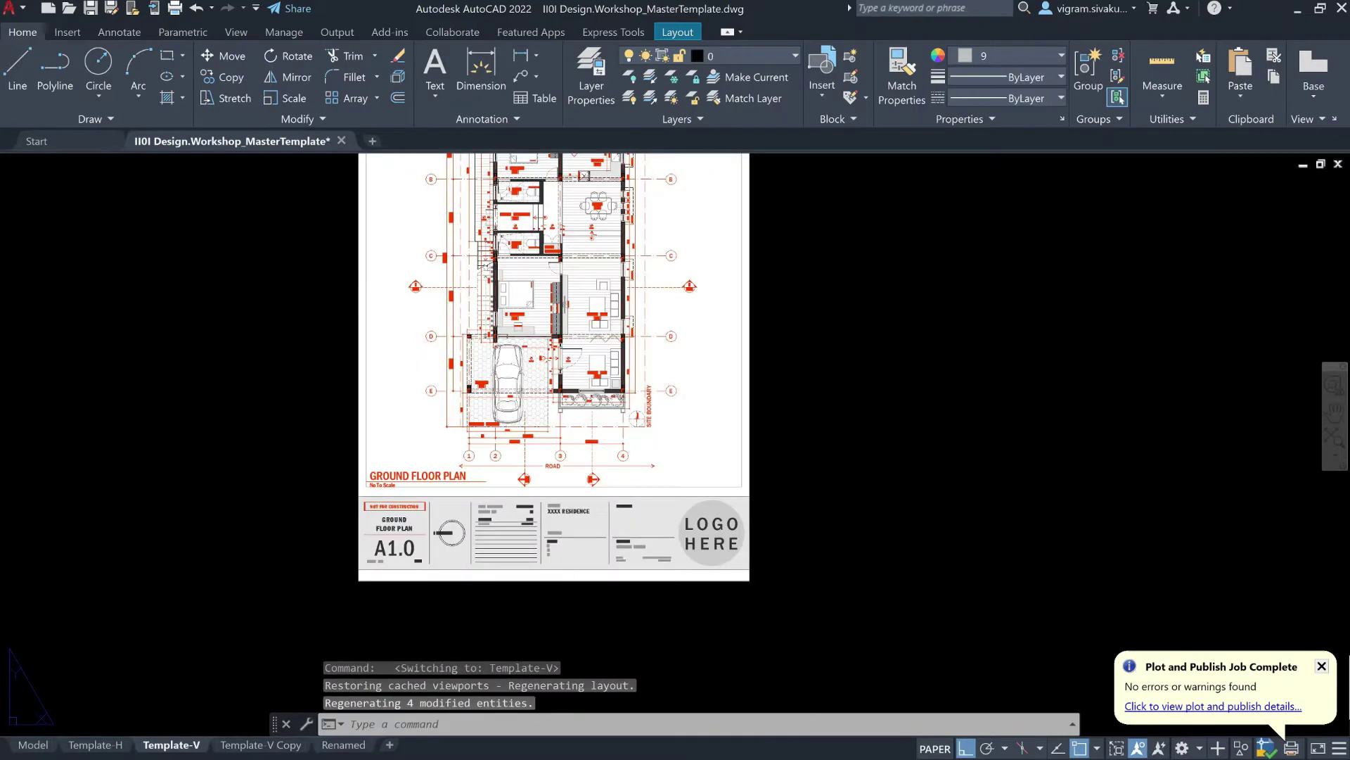
left_click(832, 621)
left_click(304, 493)
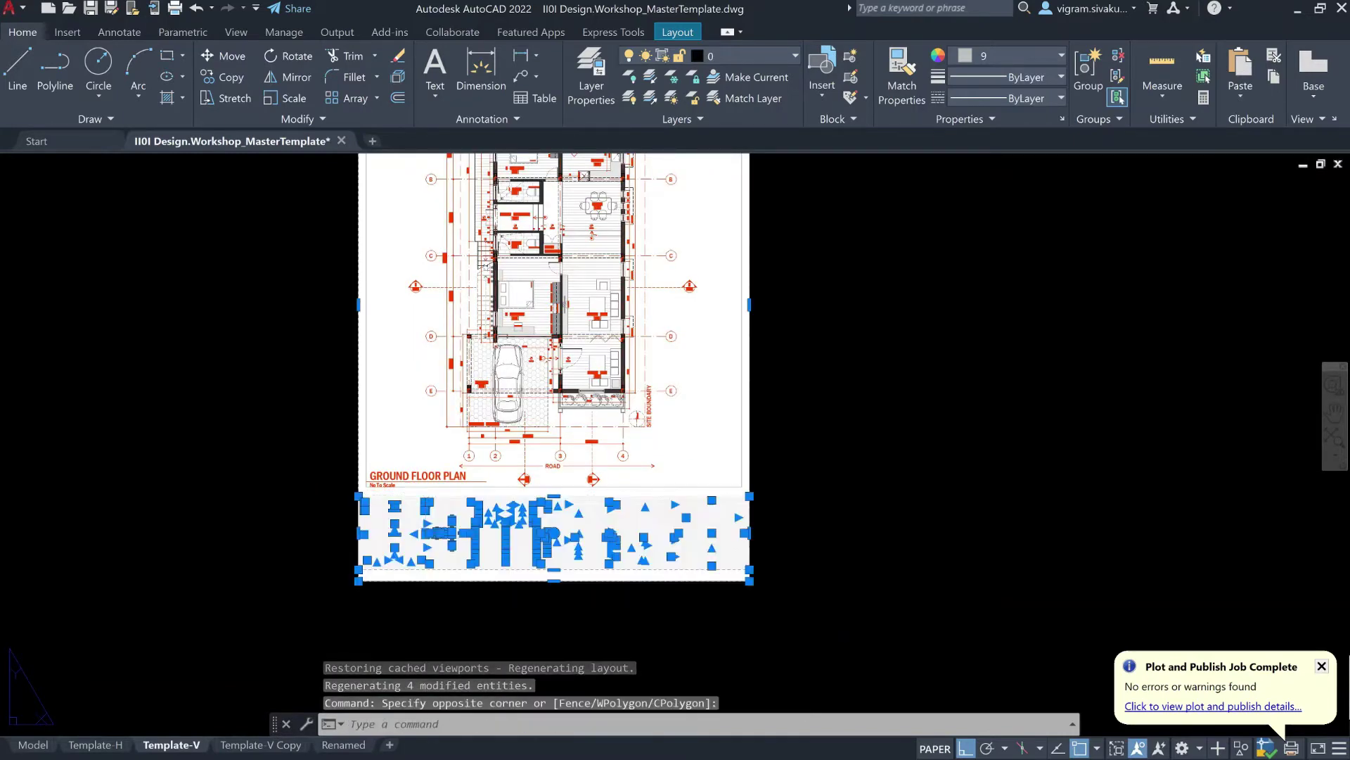
left_click(788, 507)
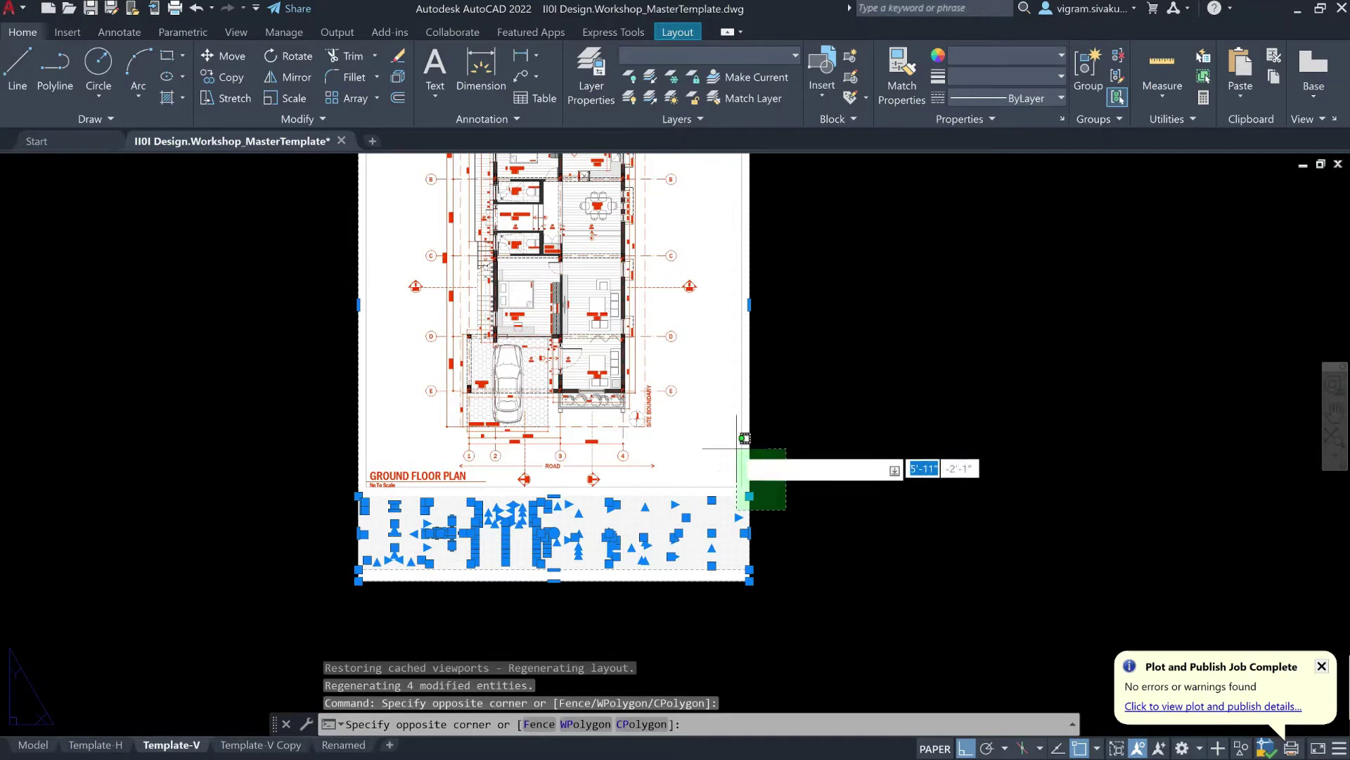
left_click(719, 437)
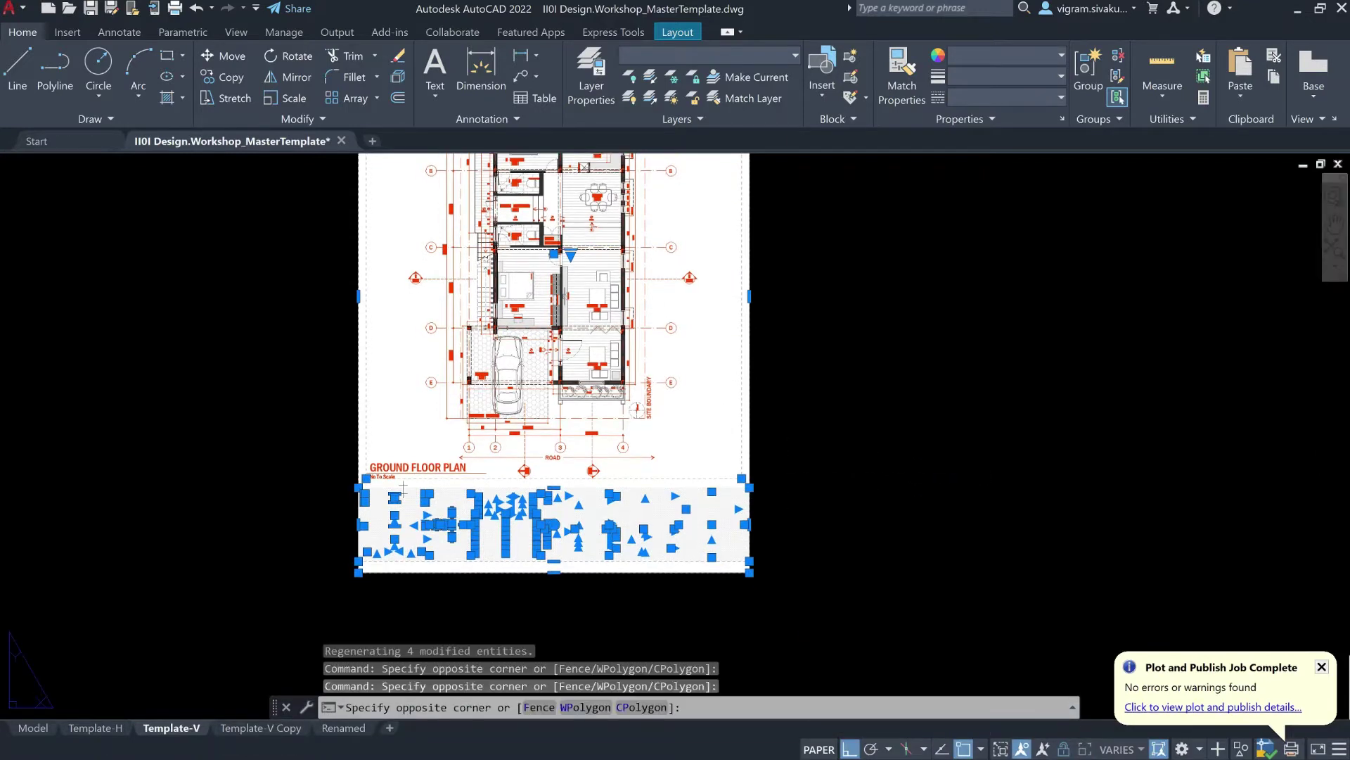
left_click(802, 646)
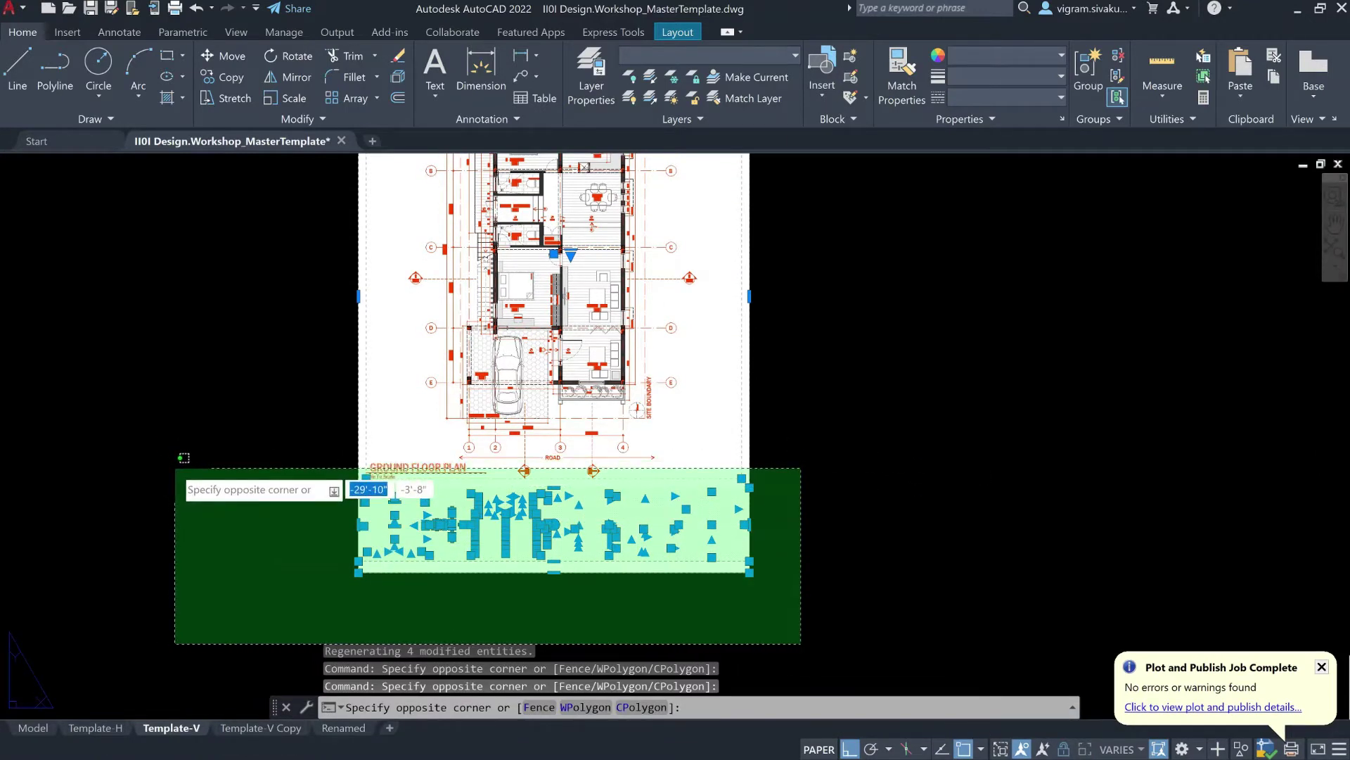
left_click(173, 467)
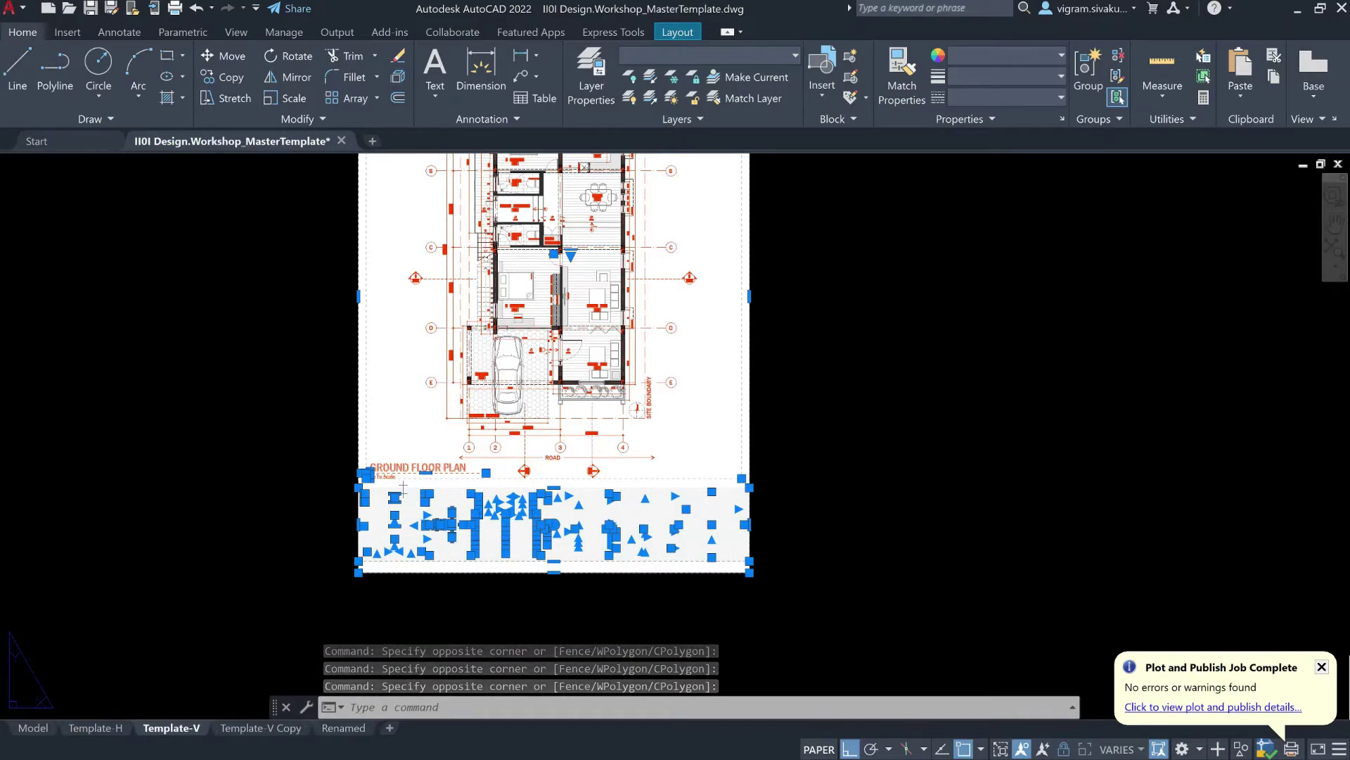
key("ctrl+c")
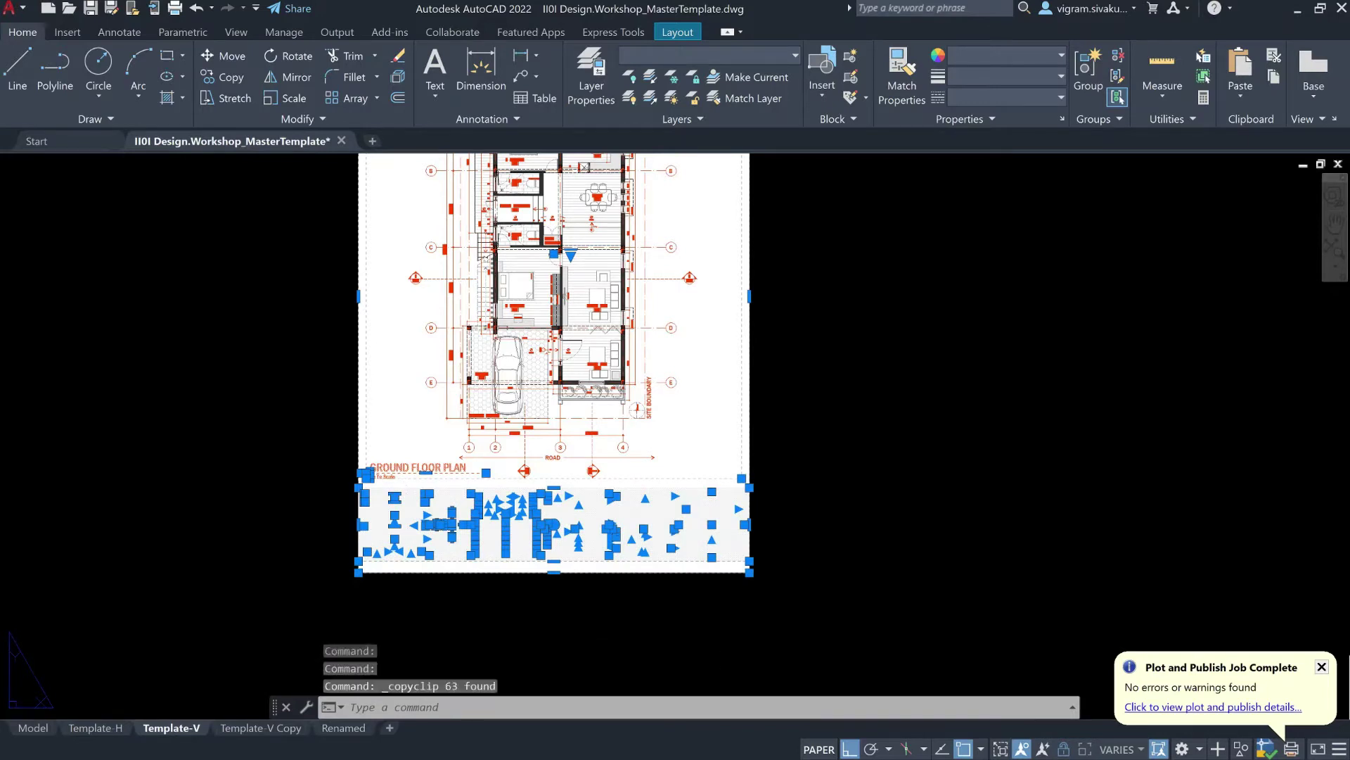
Delete the old floor-plan viewport from the Renamed layout's sheet.
left_click(340, 728)
left_click(829, 644)
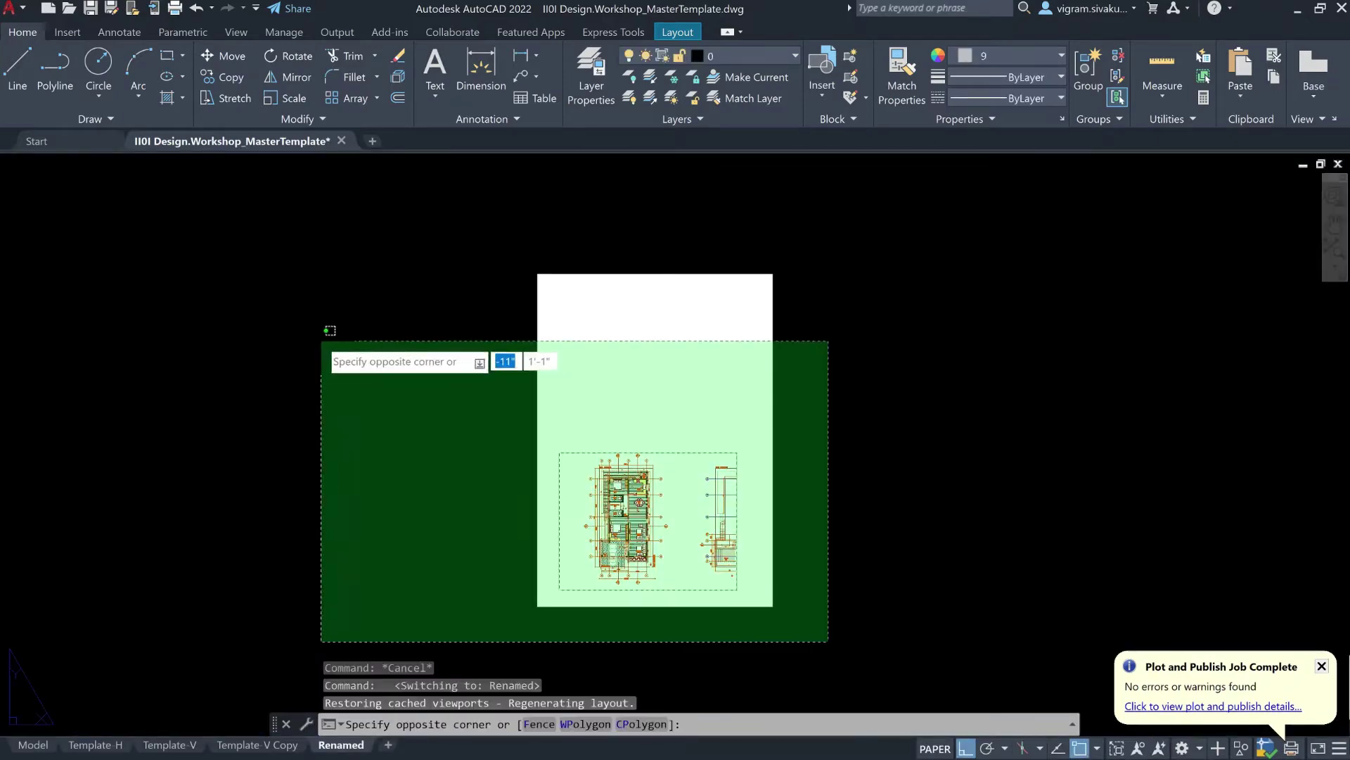
left_click(320, 340)
key("Delete")
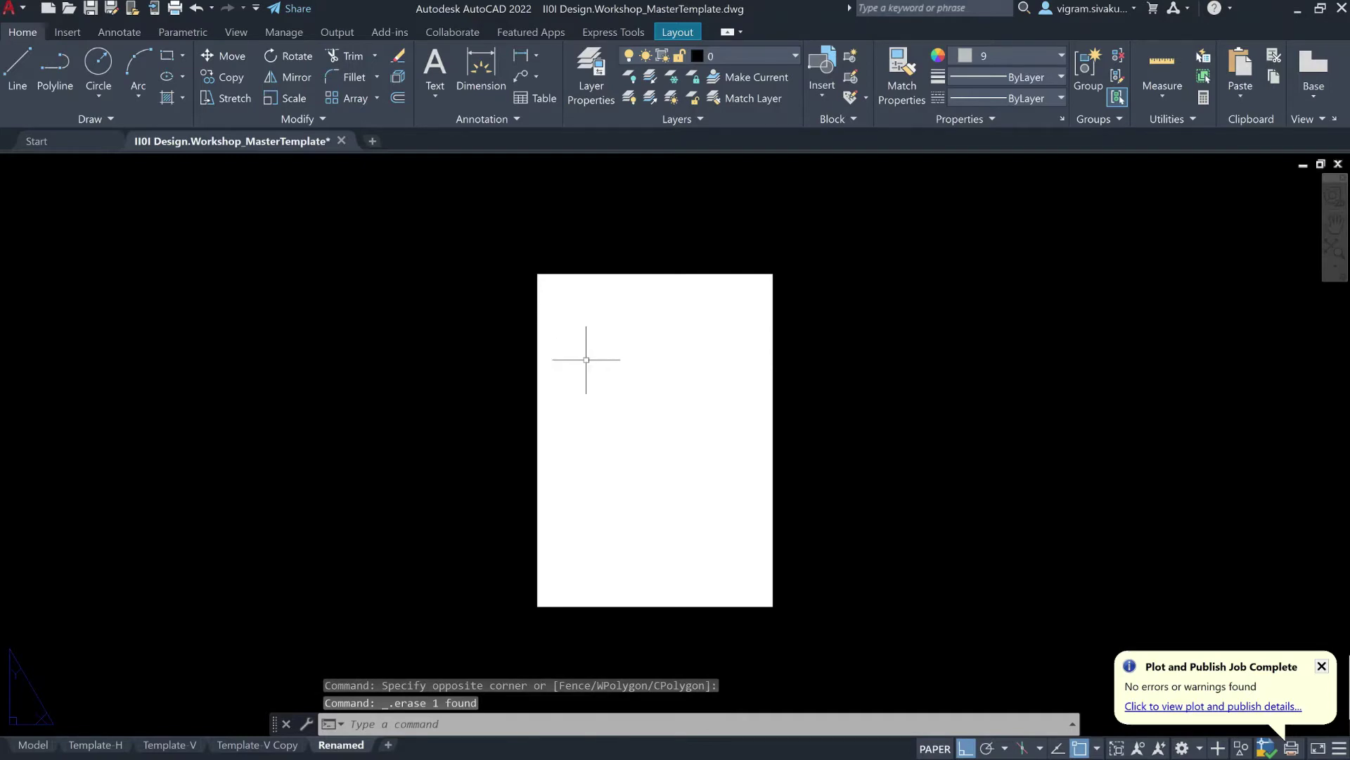
key("ctrl+v")
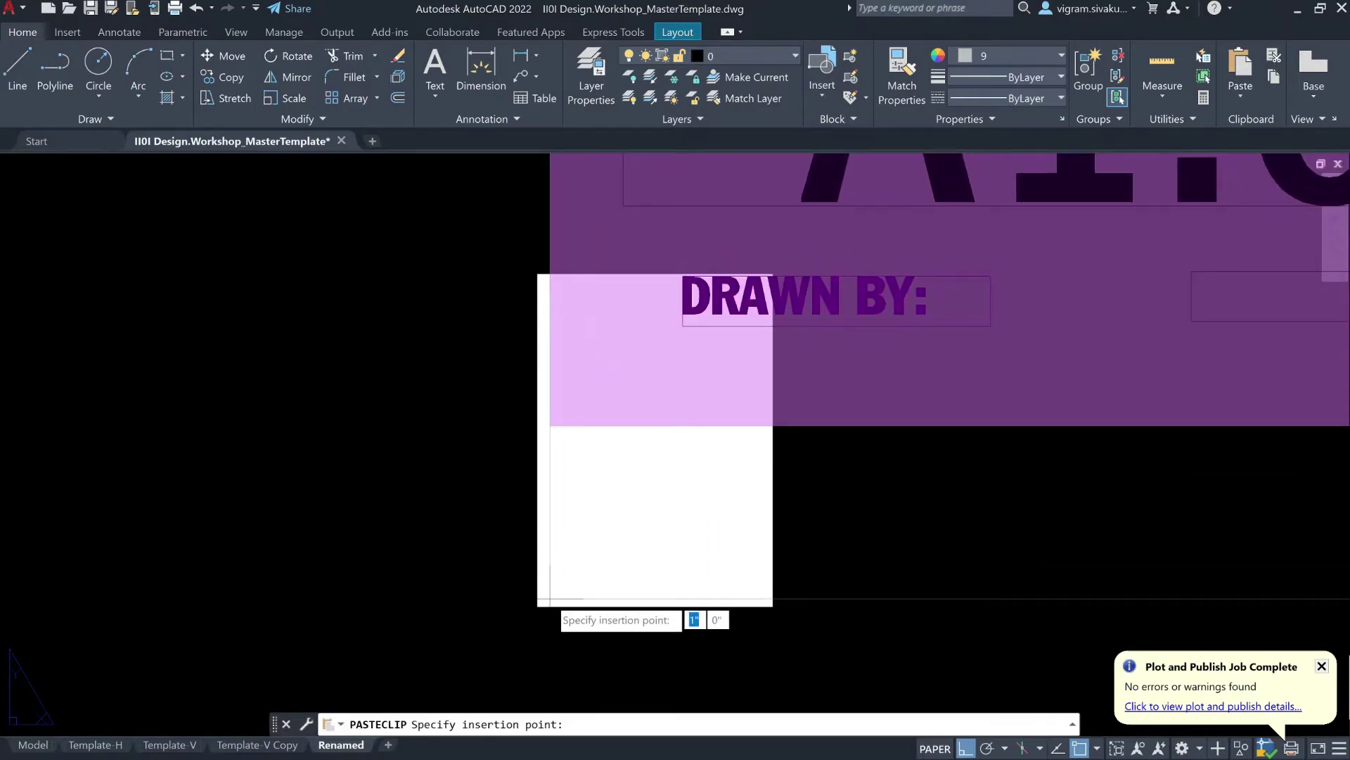
Insert the copied title block and plan at the Renamed sheet's lower-left corner.
left_click(576, 541)
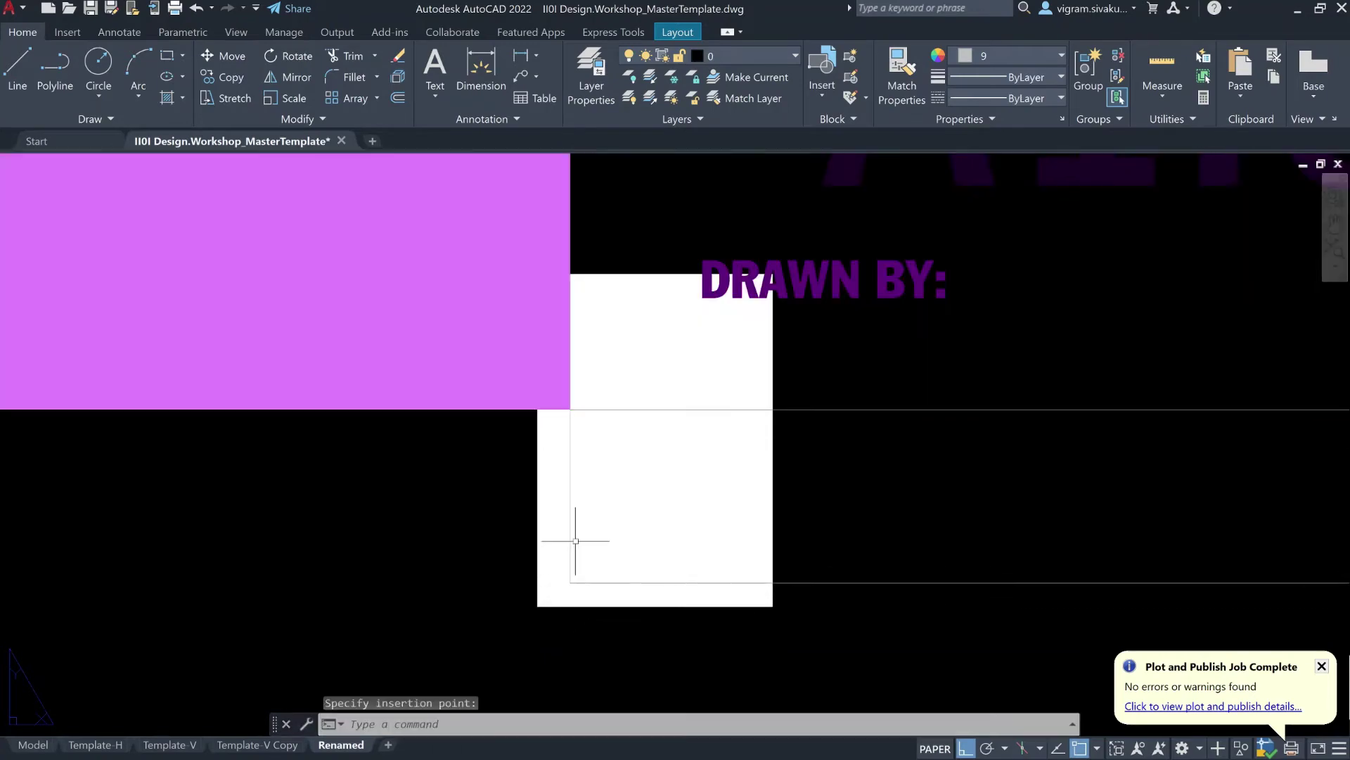
scroll(549, 484, "down", 10)
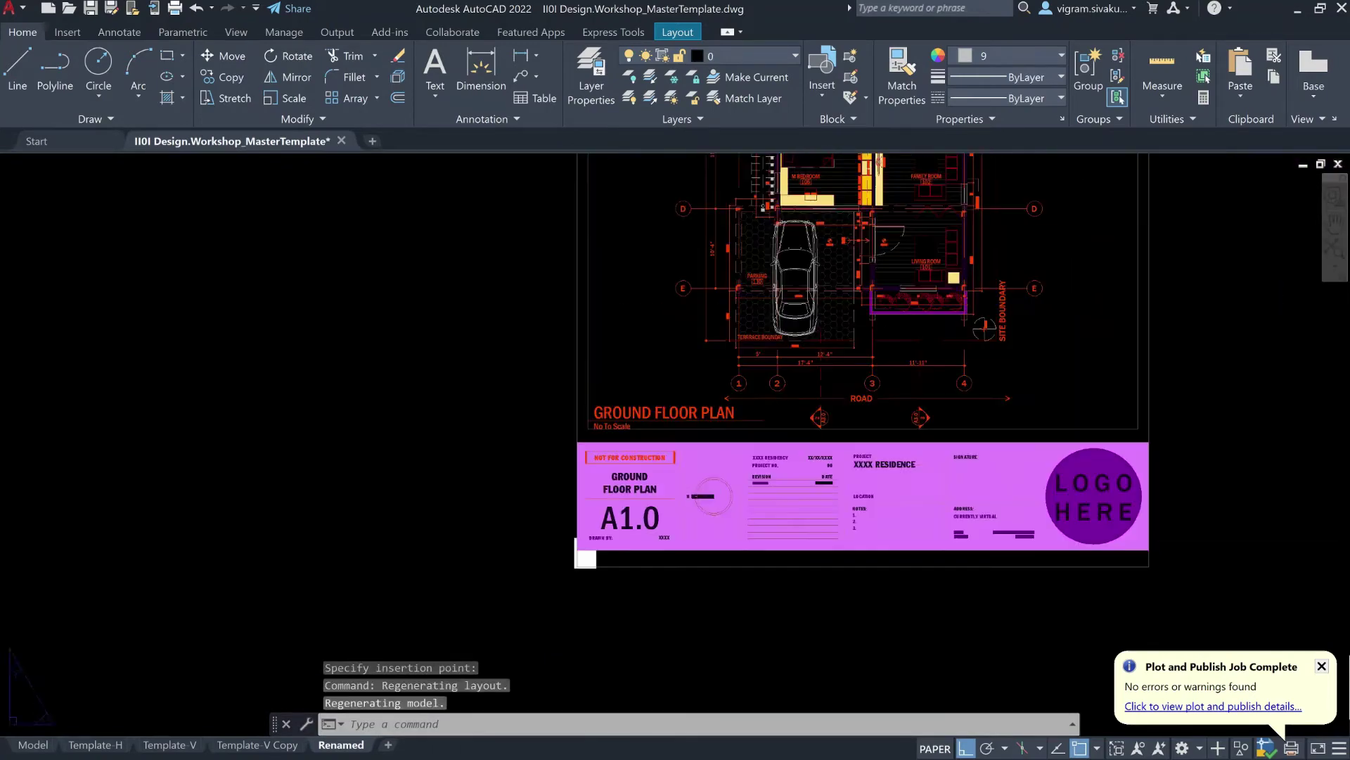
scroll(538, 567, "down", 5)
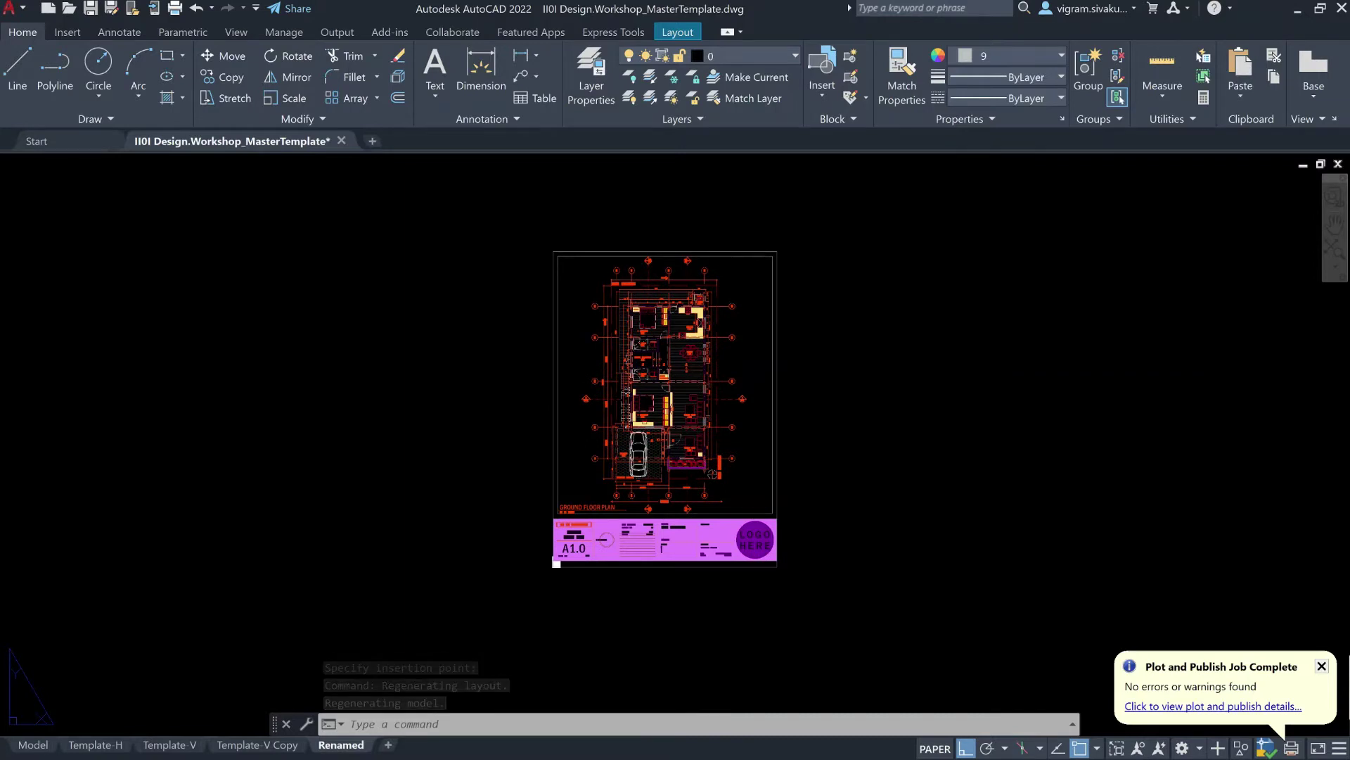
scroll(739, 323, "up", 3)
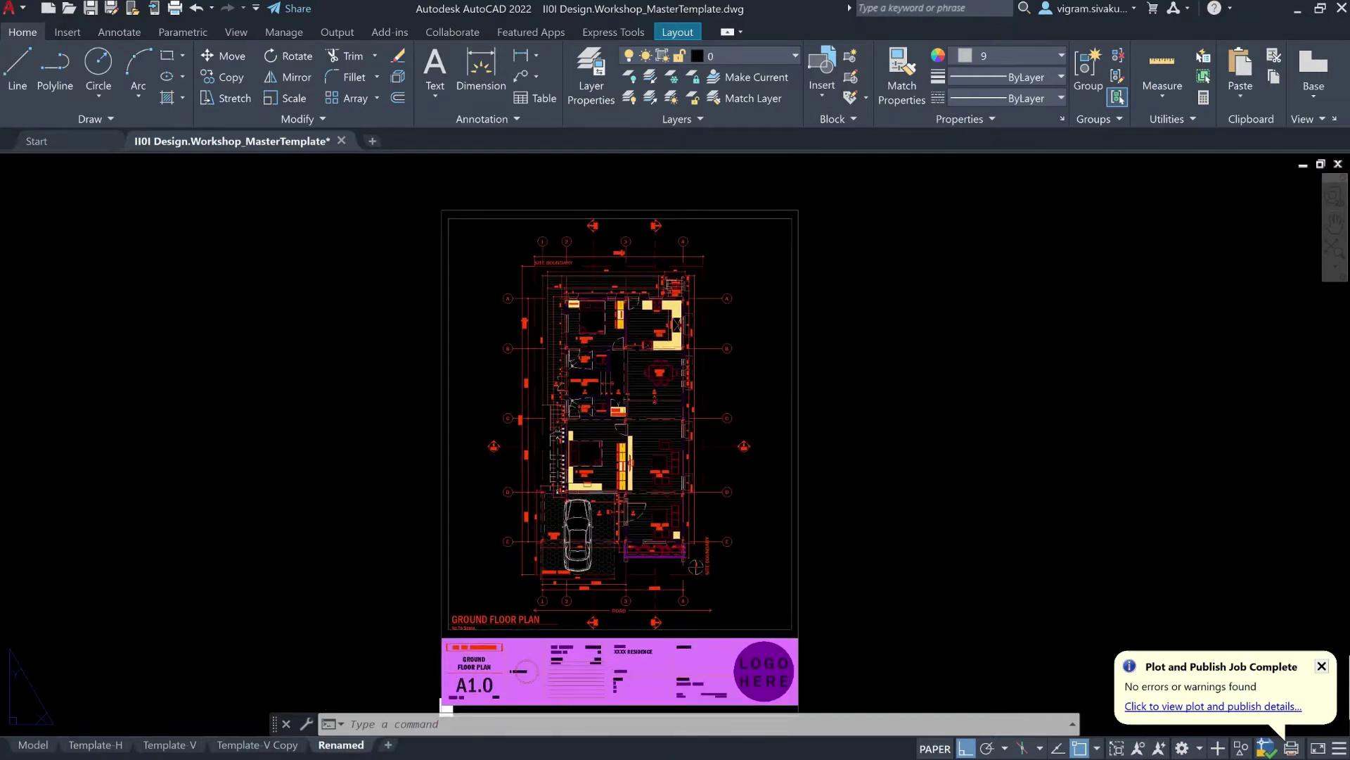
scroll(695, 253, "down", 3)
middle_click_drag(721, 250, 710, 262)
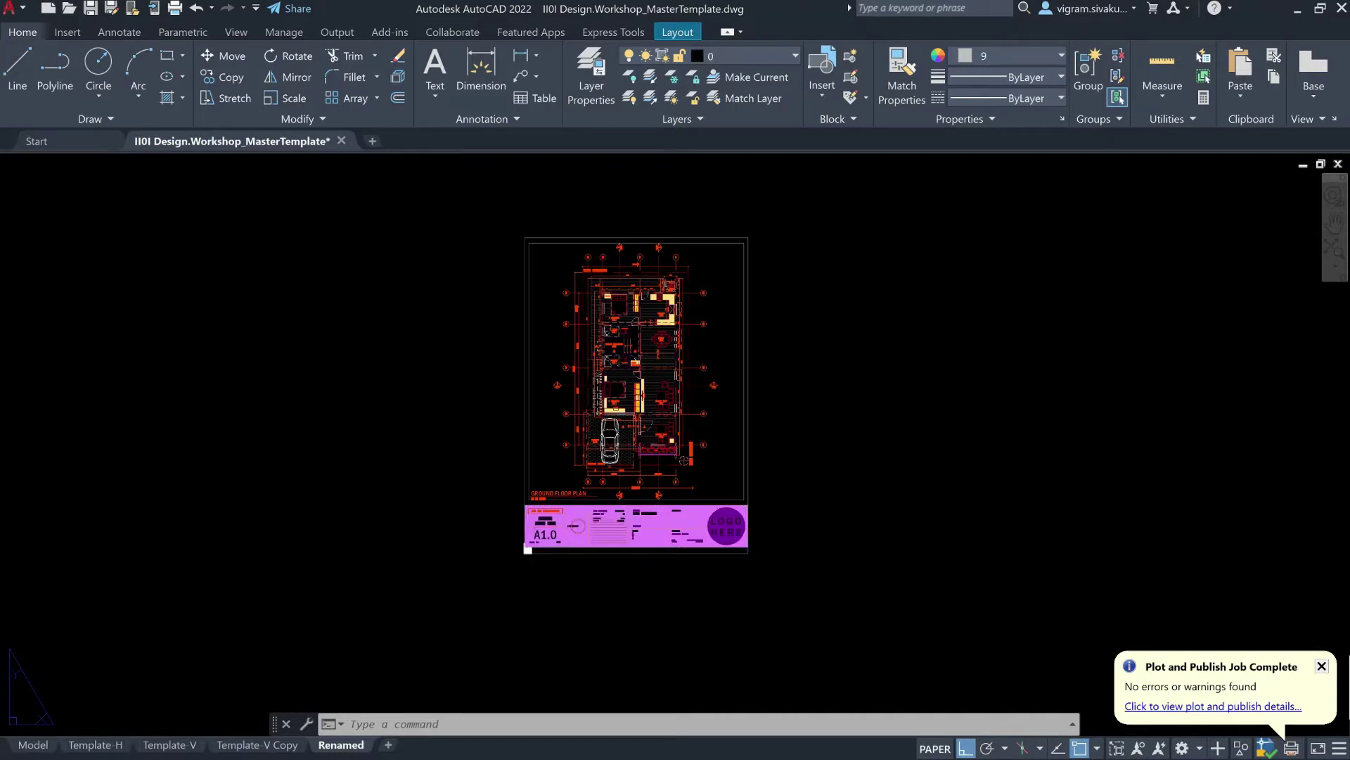
key("Escape")
key("Escape")
key("Escape")
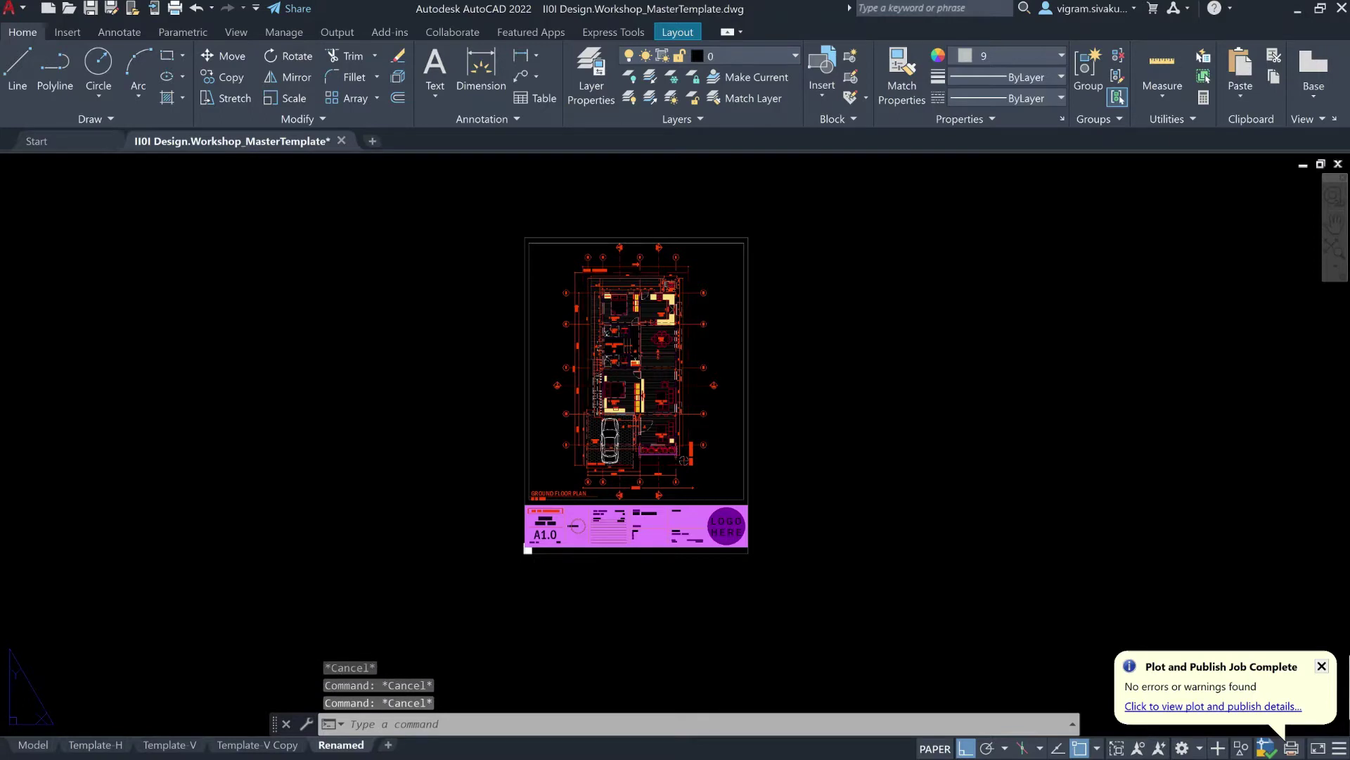
Start the PLOT command for the Renamed layout as a single sheet.
type("PLOT")
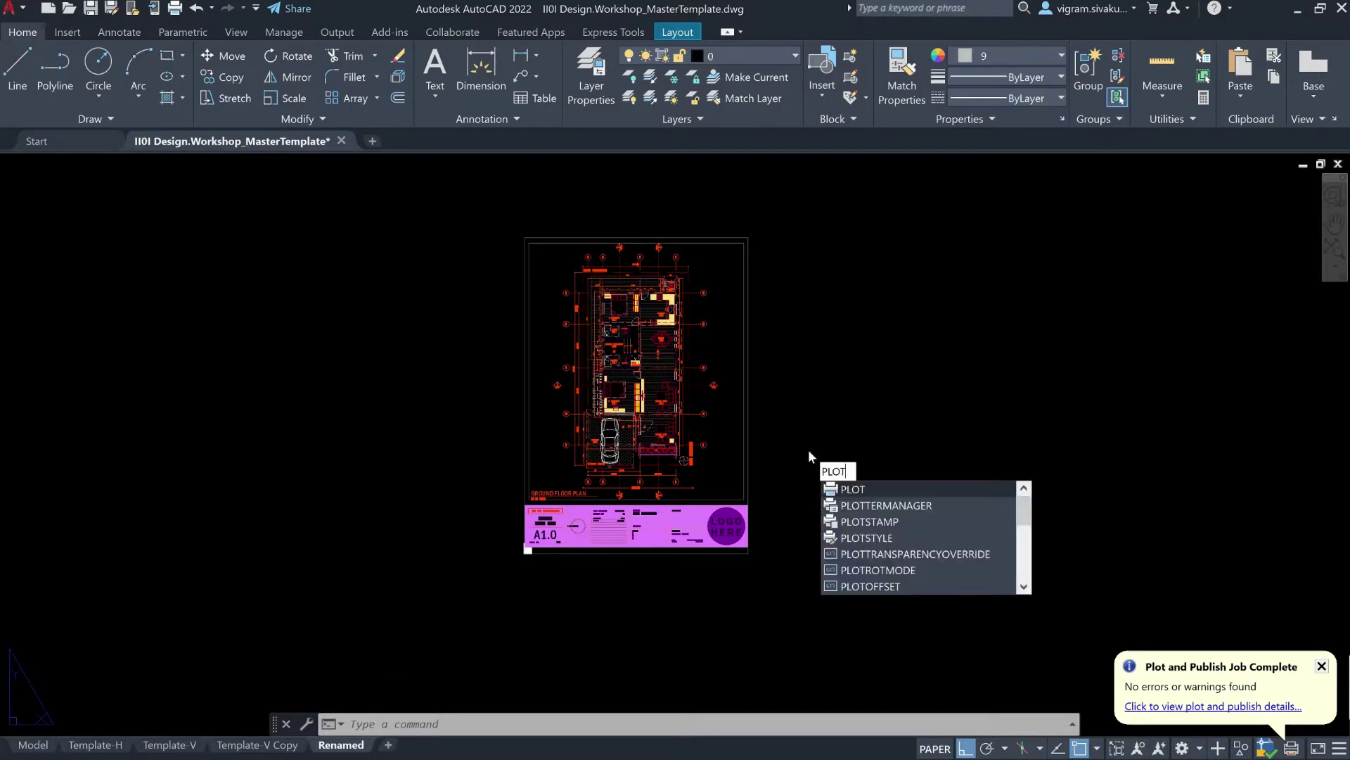
key("Return")
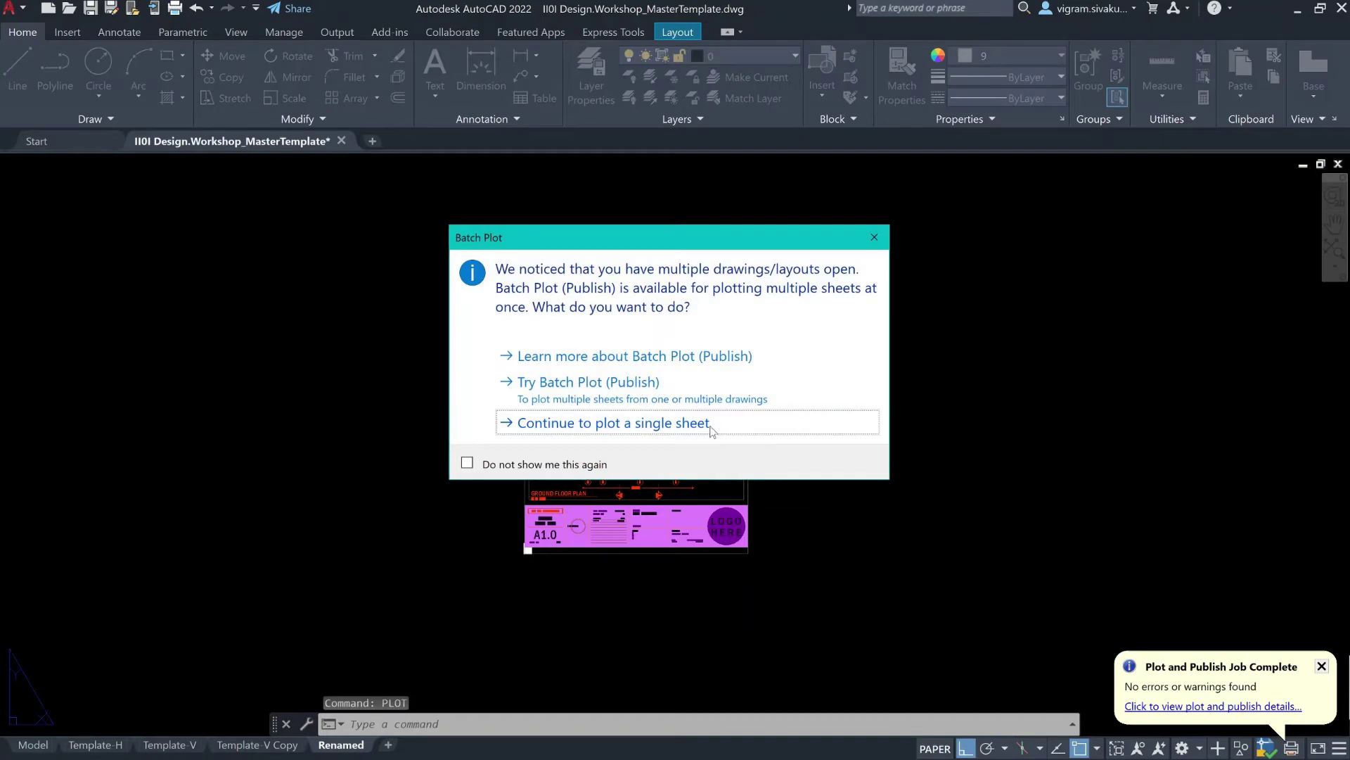
left_click(705, 425)
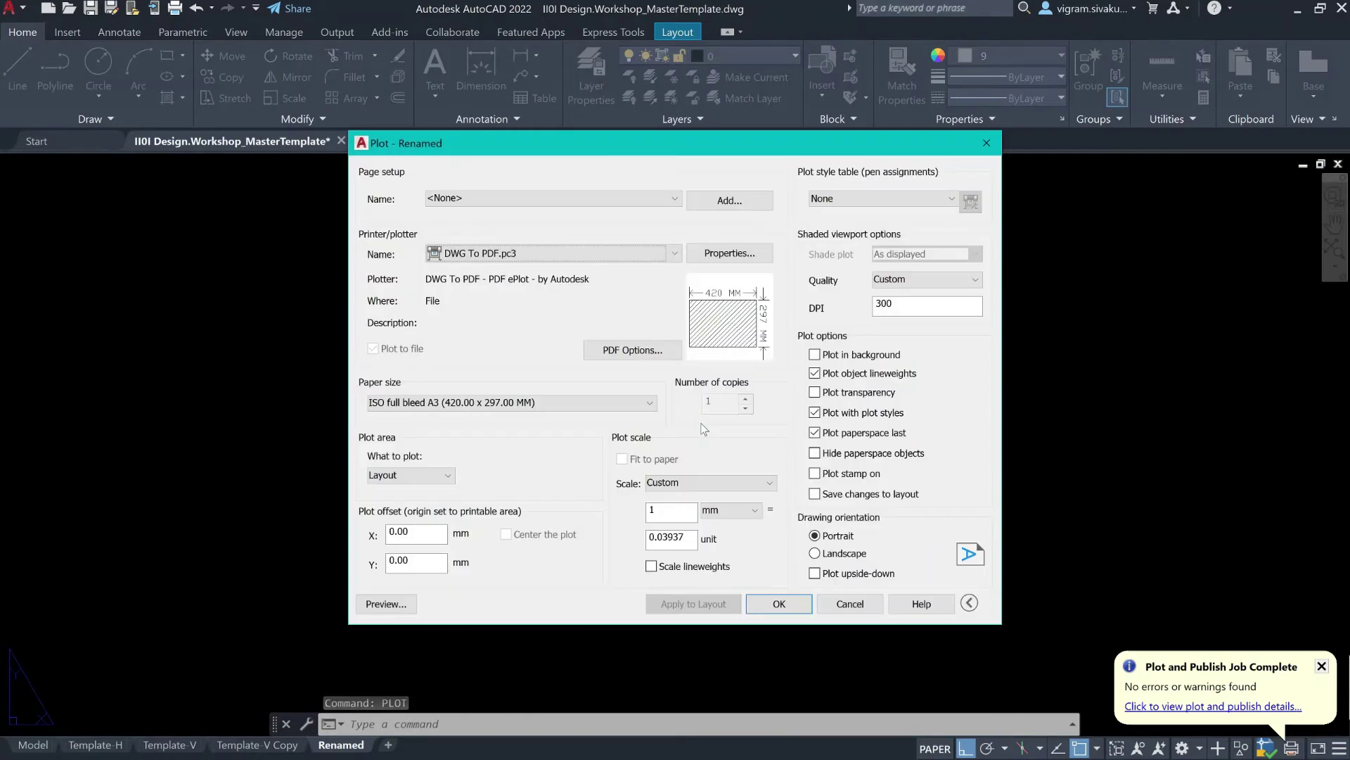
Set What to plot to Window, with corners picked around the sheet and title block.
left_click(432, 478)
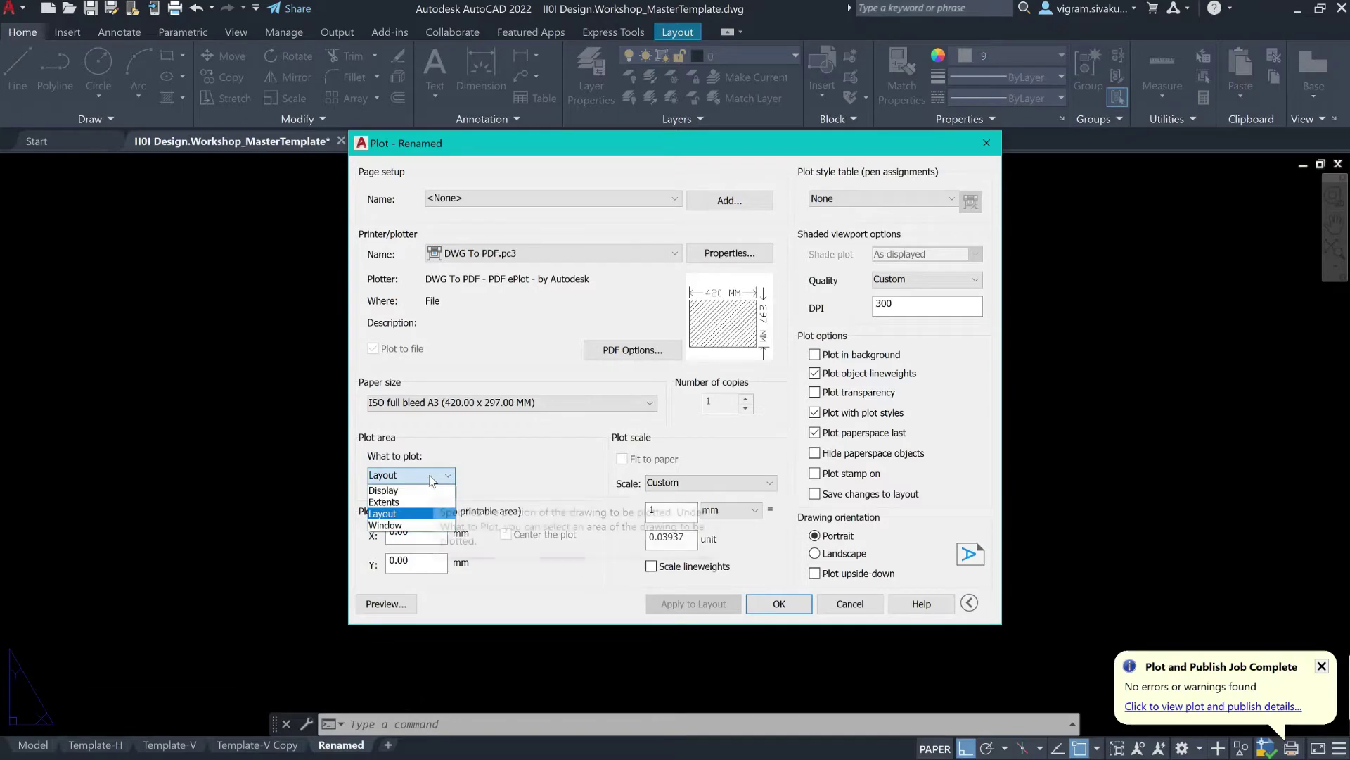
left_click(421, 525)
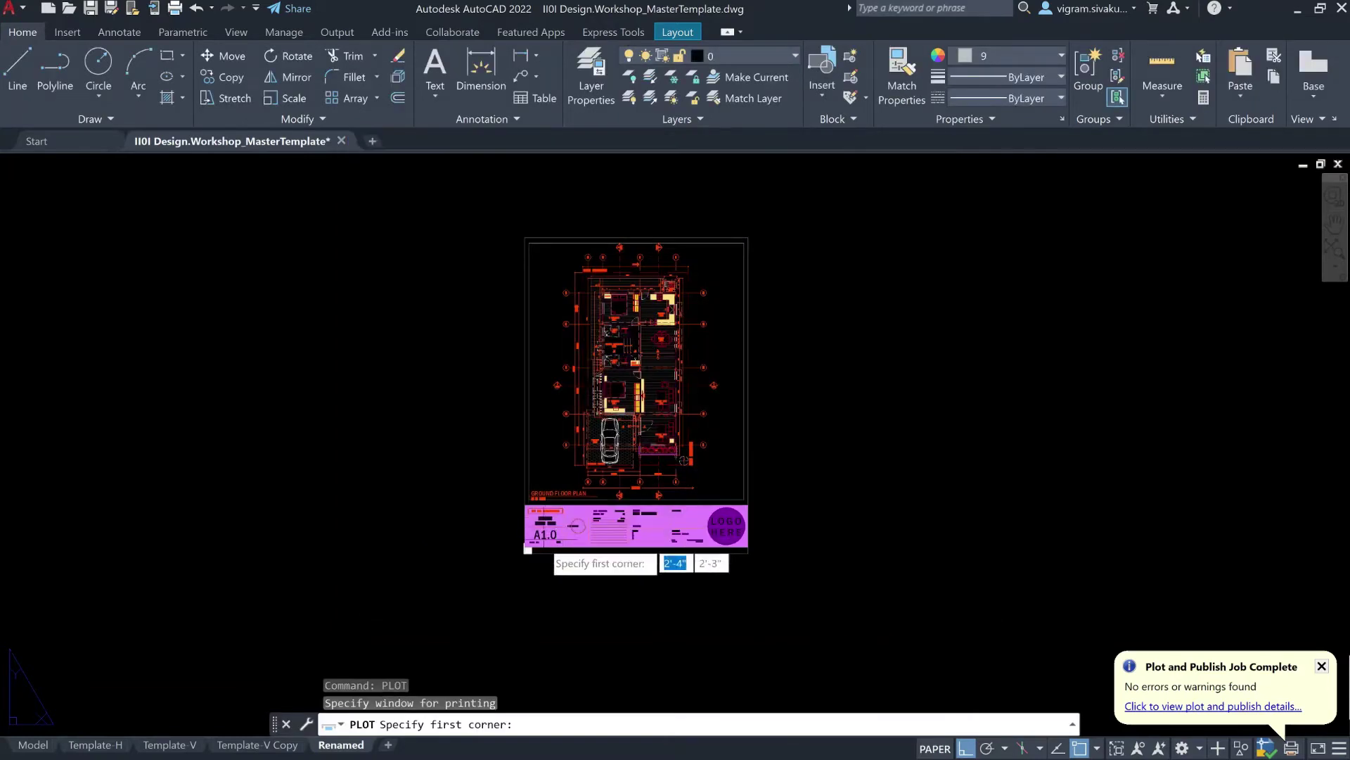
scroll(525, 559, "up", 8)
left_click(507, 556)
scroll(507, 556, "down", 8)
scroll(707, 246, "up", 4)
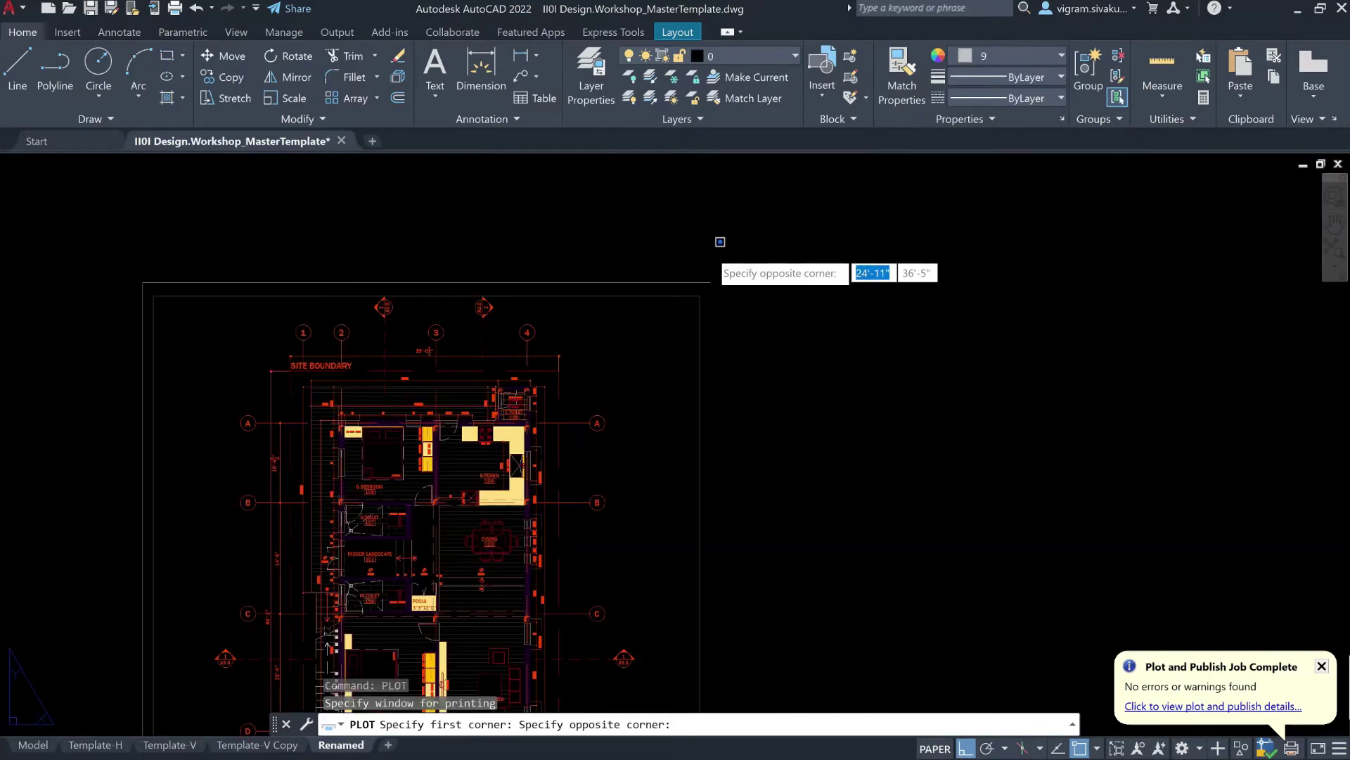
left_click(717, 278)
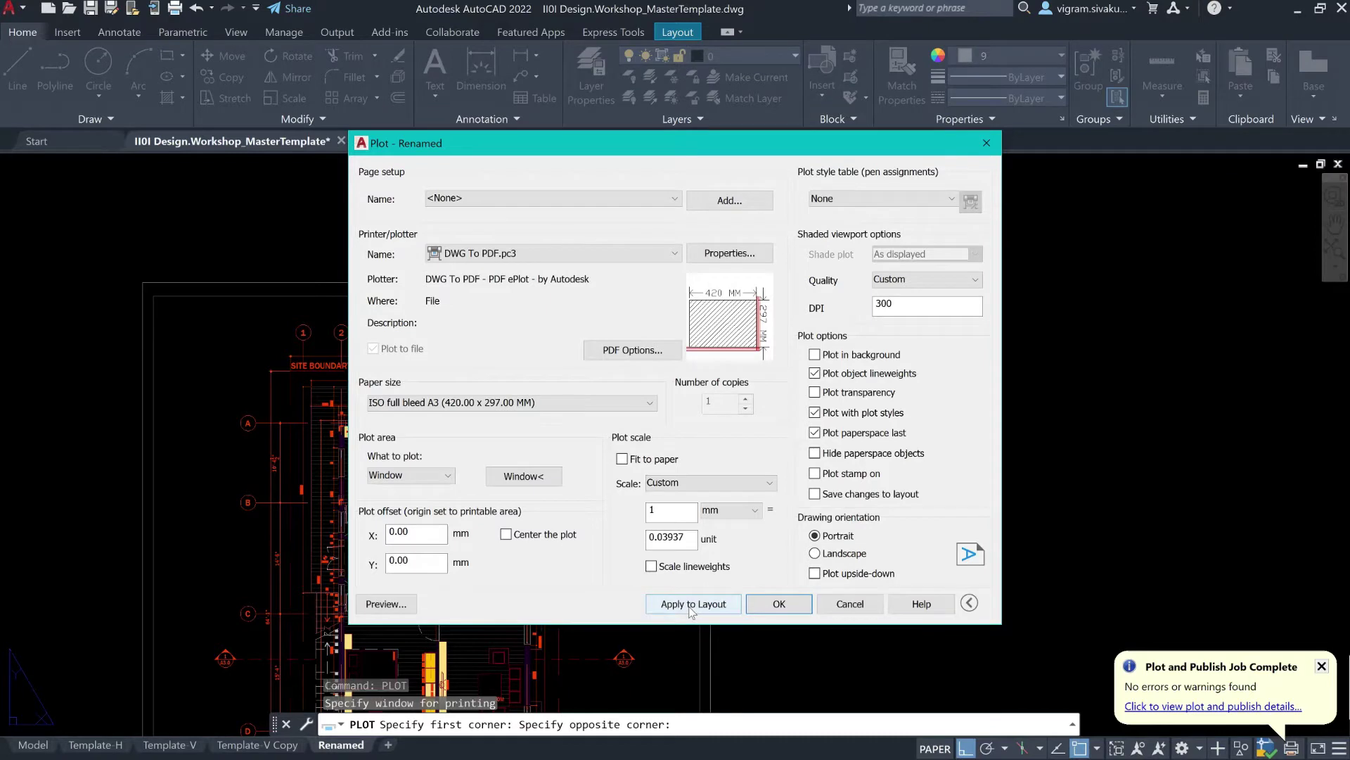
Turn on Fit to paper and Center the plot, apply to the Renamed layout, then cancel.
left_click(621, 459)
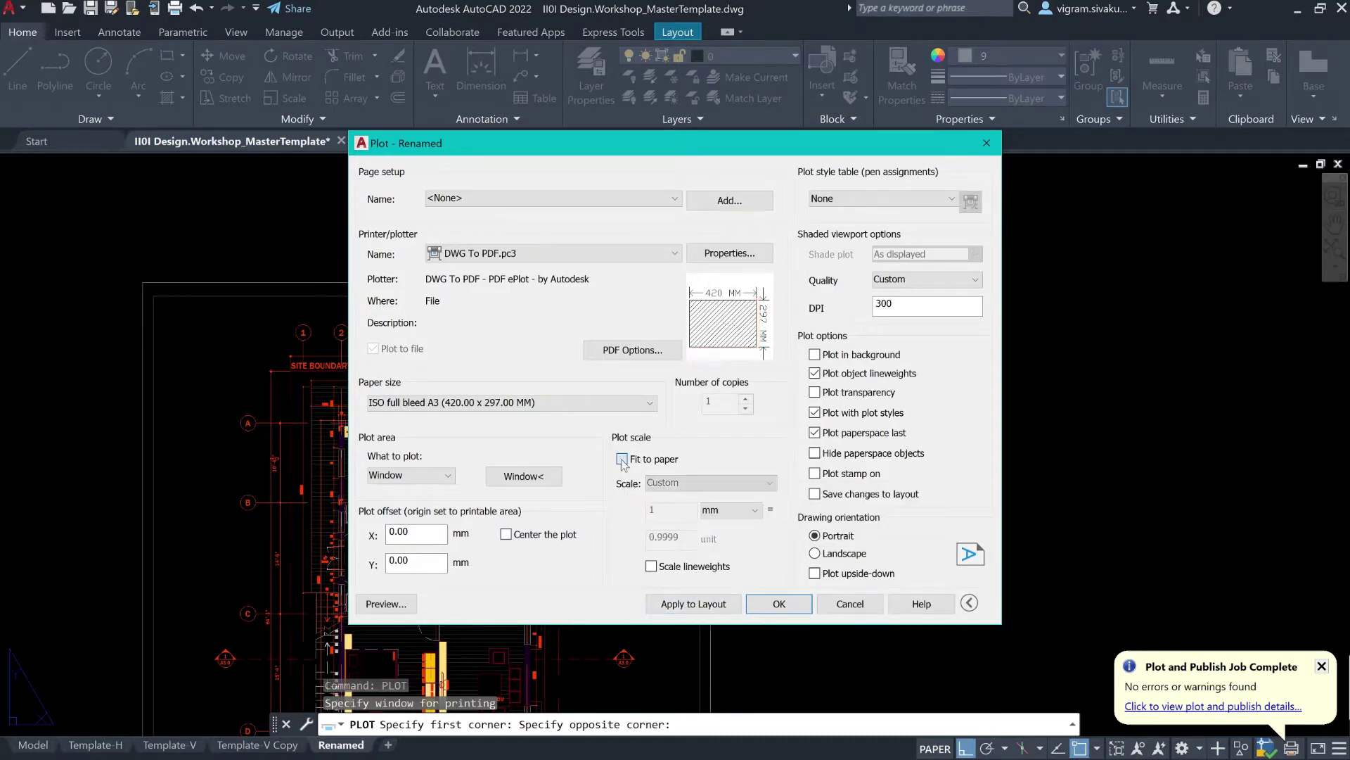
left_click(510, 537)
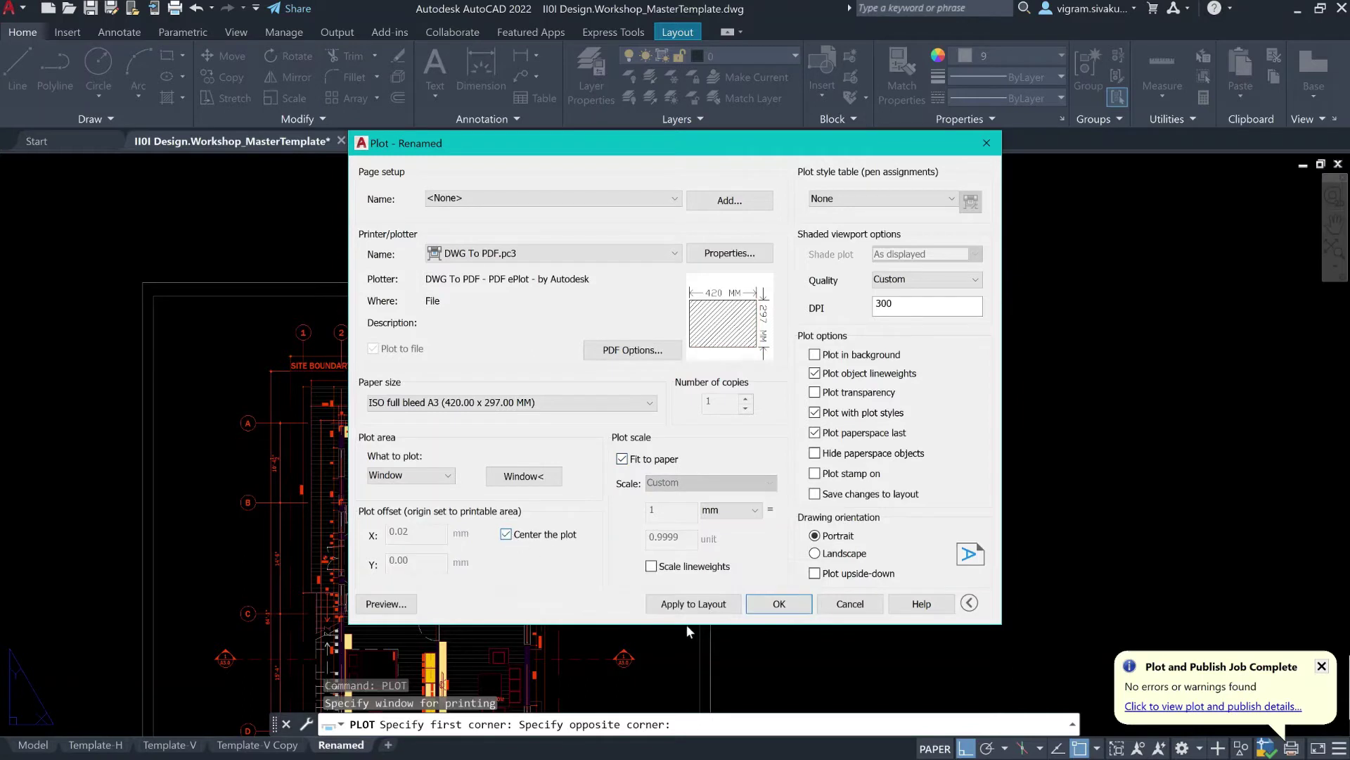
left_click(669, 605)
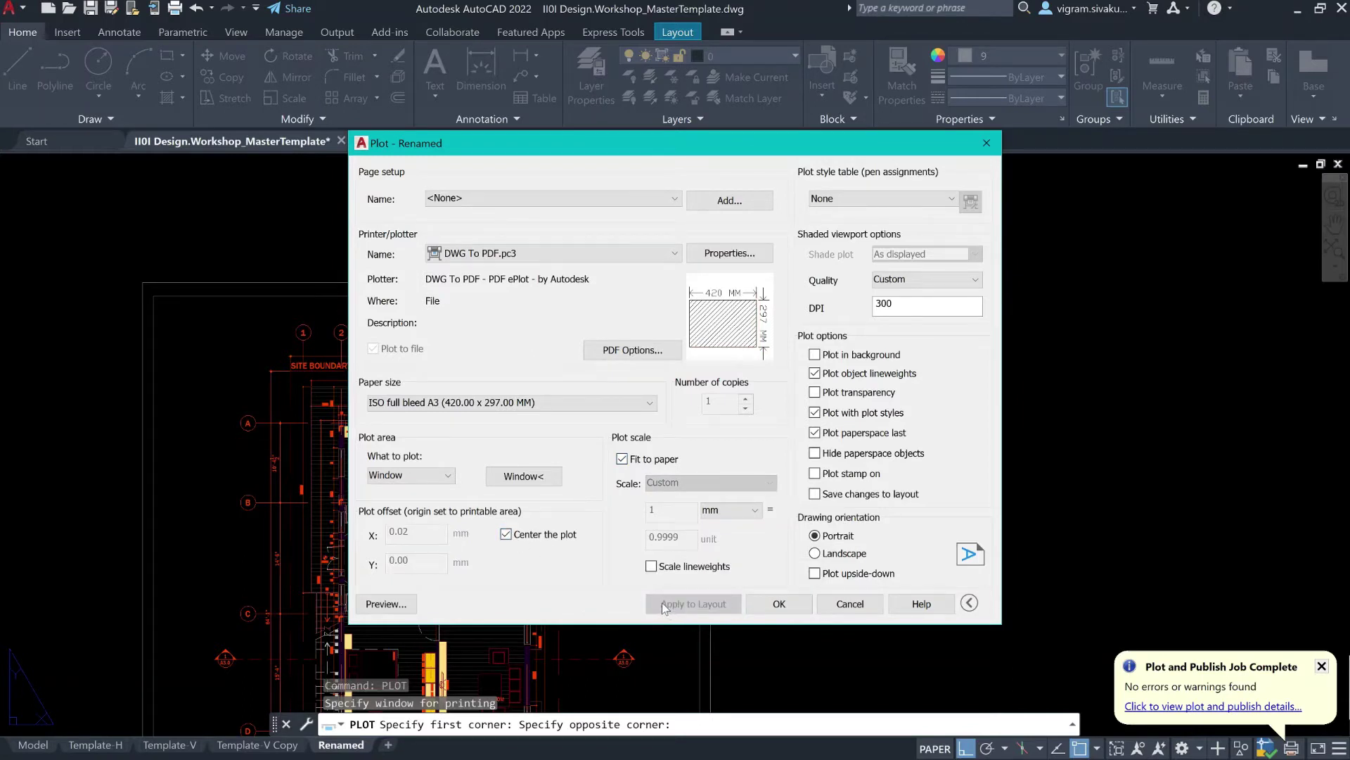
left_click(849, 605)
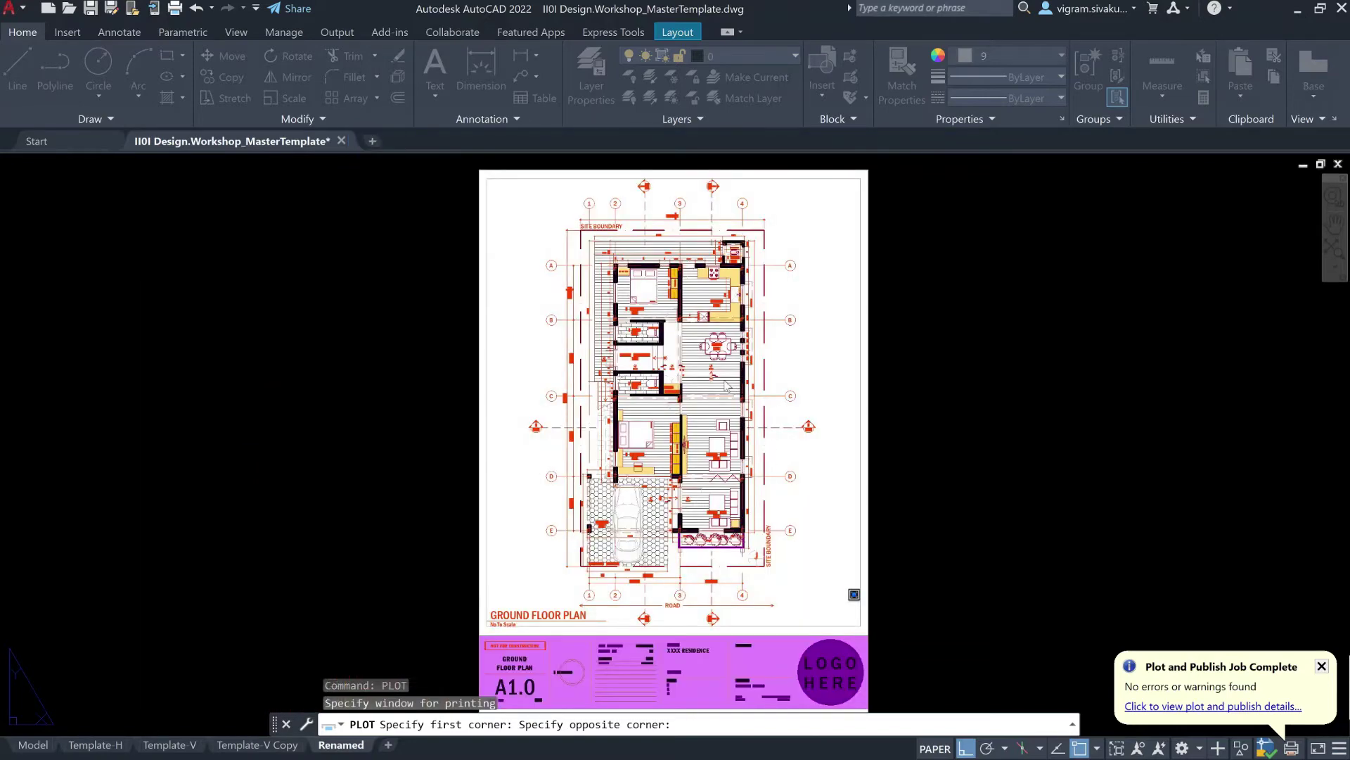
scroll(701, 364, "down", 2)
scroll(745, 401, "up", 2)
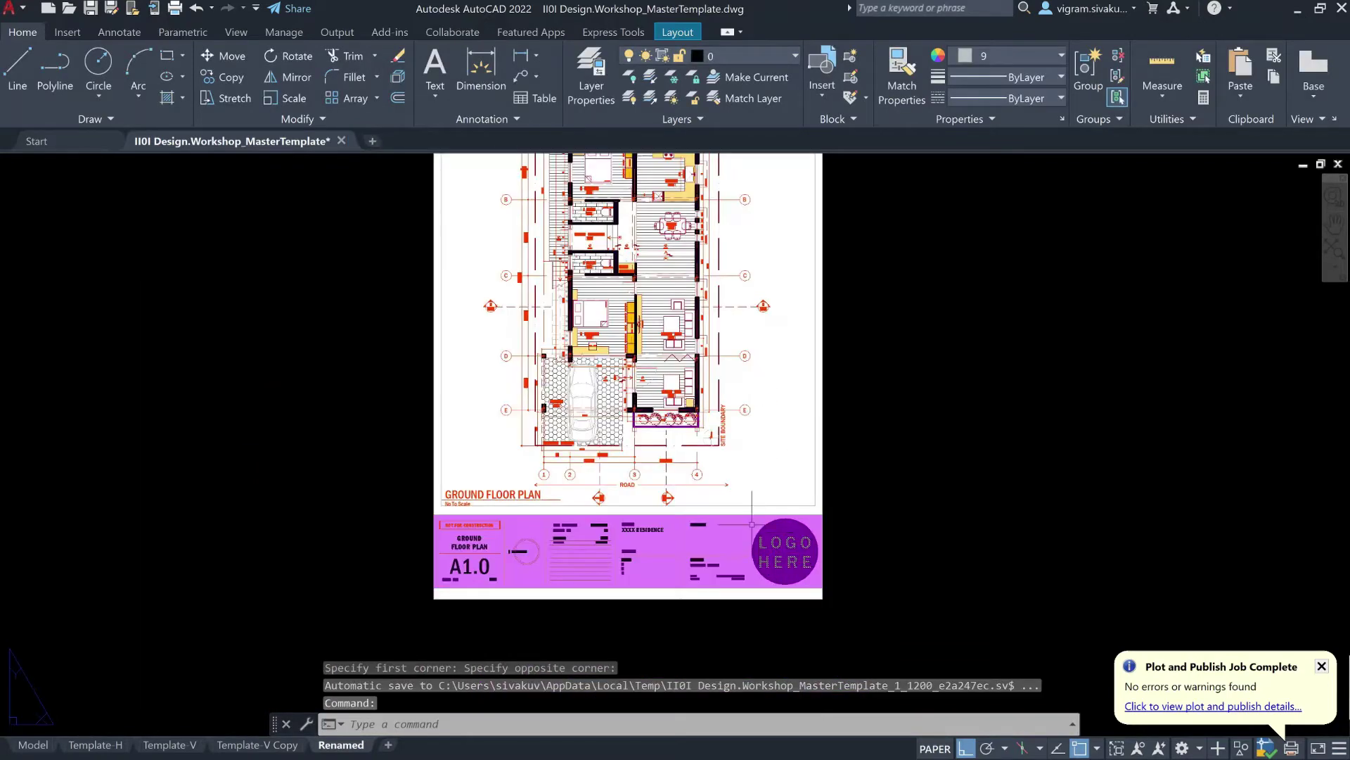
scroll(769, 421, "down", 2)
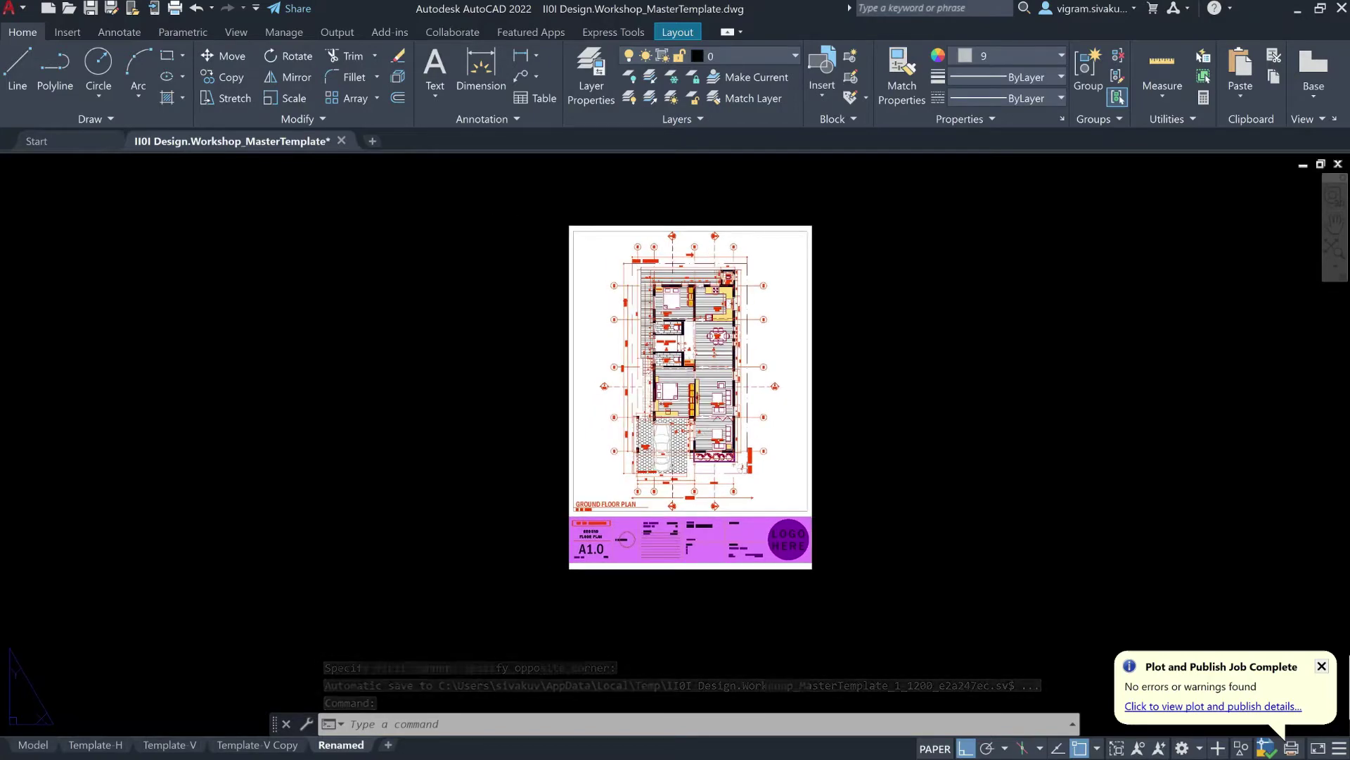
scroll(960, 569, "up", 2)
middle_click_drag(956, 572, 1043, 654)
middle_click_drag(842, 489, 874, 507)
mouse_move(844, 420)
middle_mouse_down()
mouse_move(844, 443)
mouse_move(848, 433)
middle_mouse_up()
left_click(184, 744)
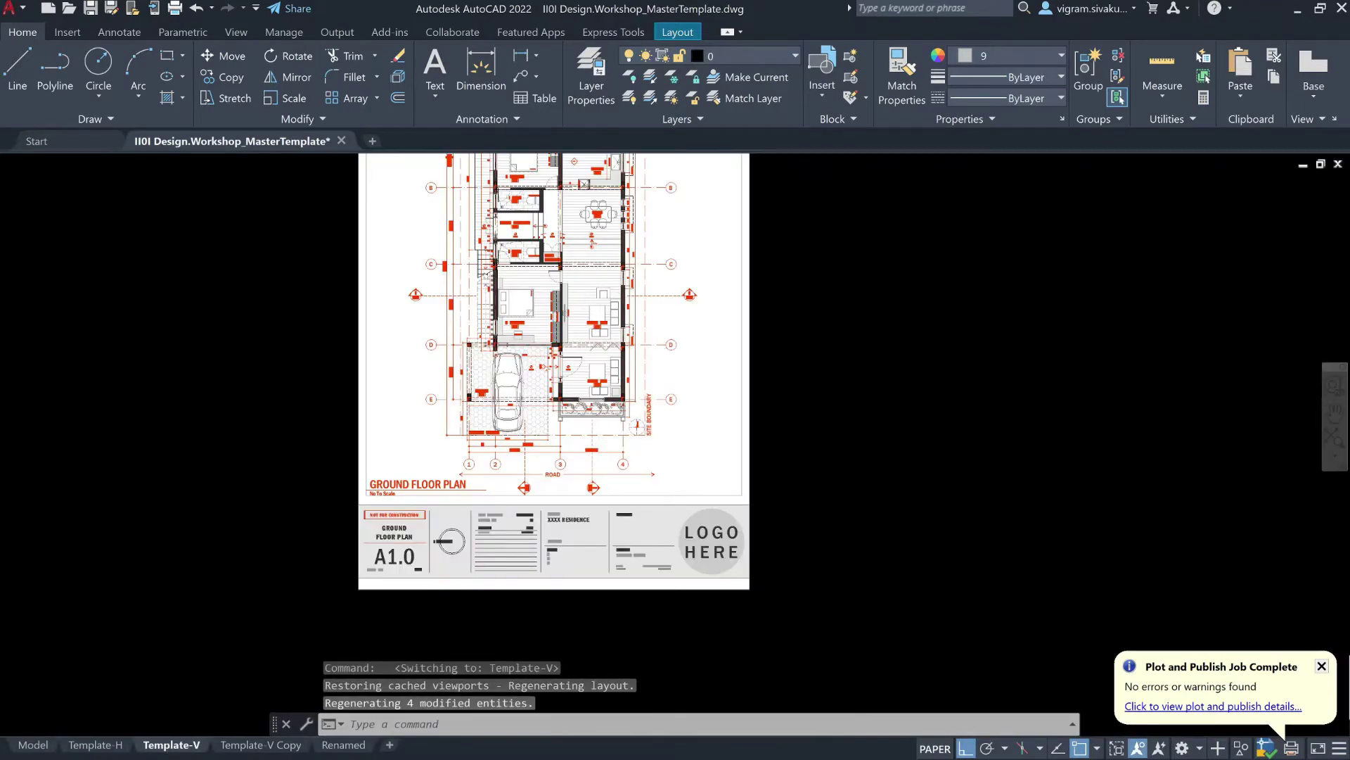
scroll(583, 284, "up", 5)
scroll(663, 309, "down", 3)
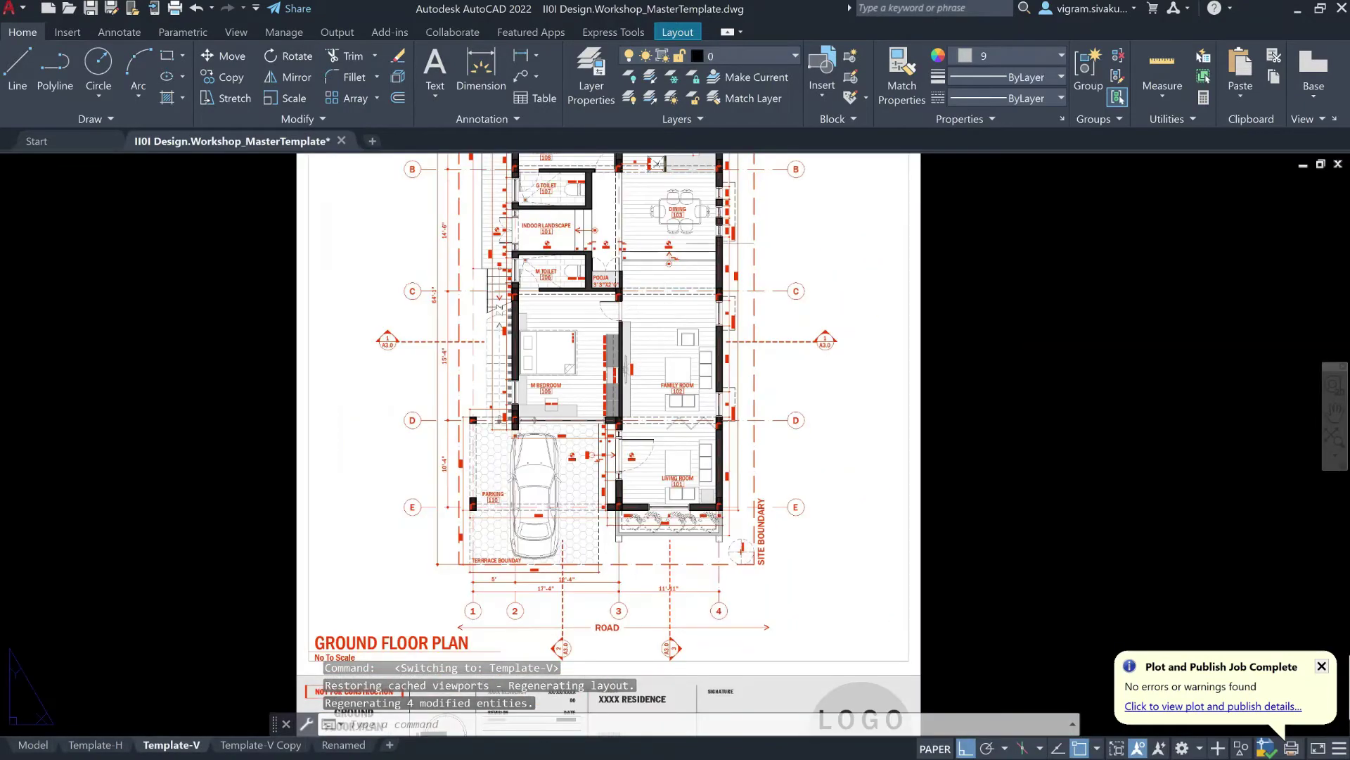
middle_click_drag(665, 158, 688, 324)
scroll(689, 279, "up", 2)
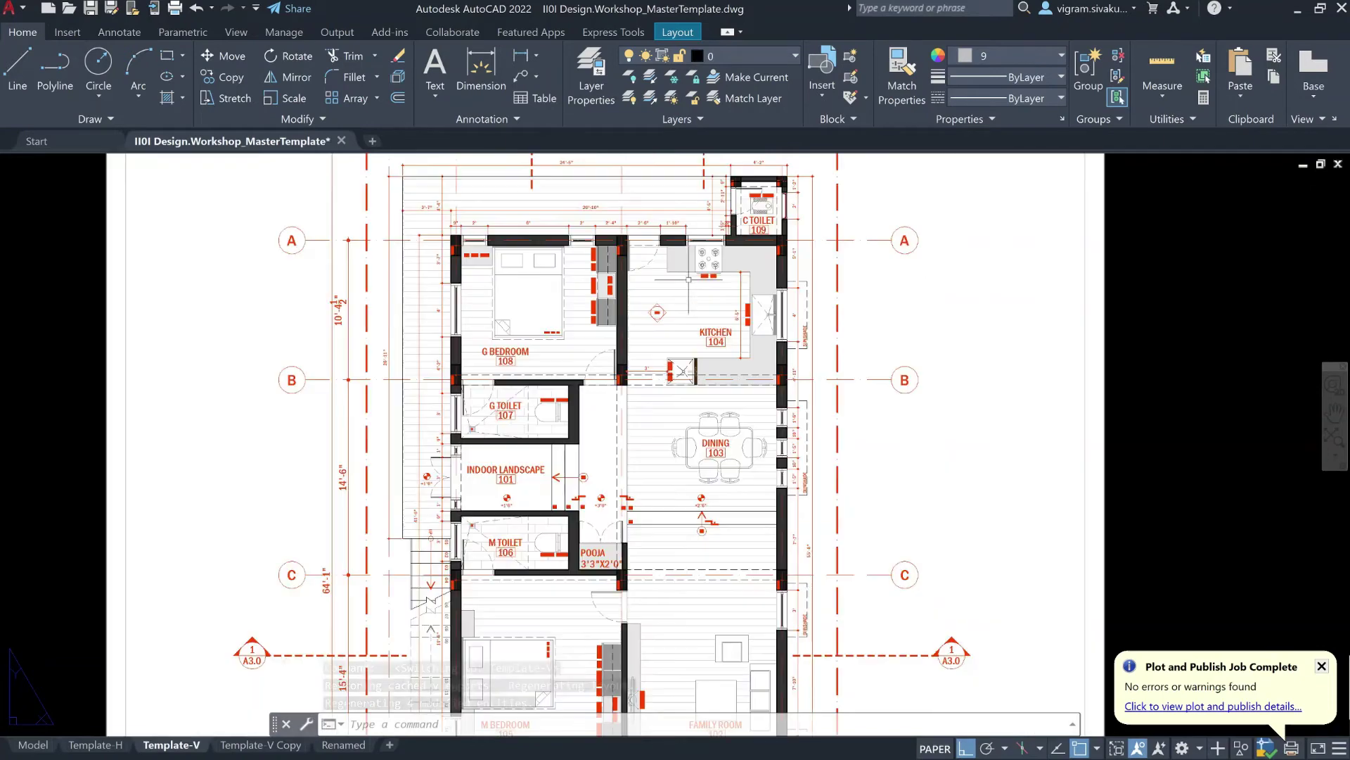
scroll(679, 240, "down", 2)
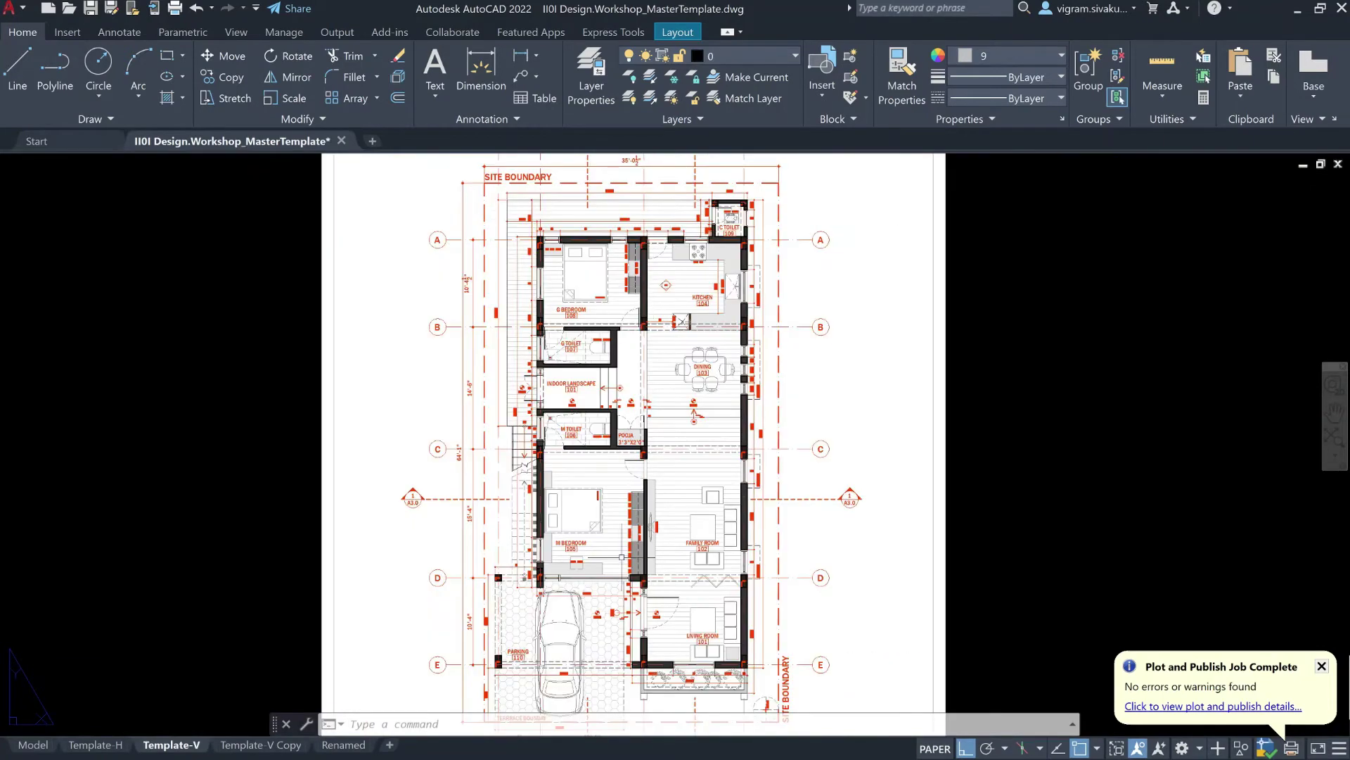
middle_click_drag(626, 619, 616, 459)
middle_click_drag(588, 708, 578, 514)
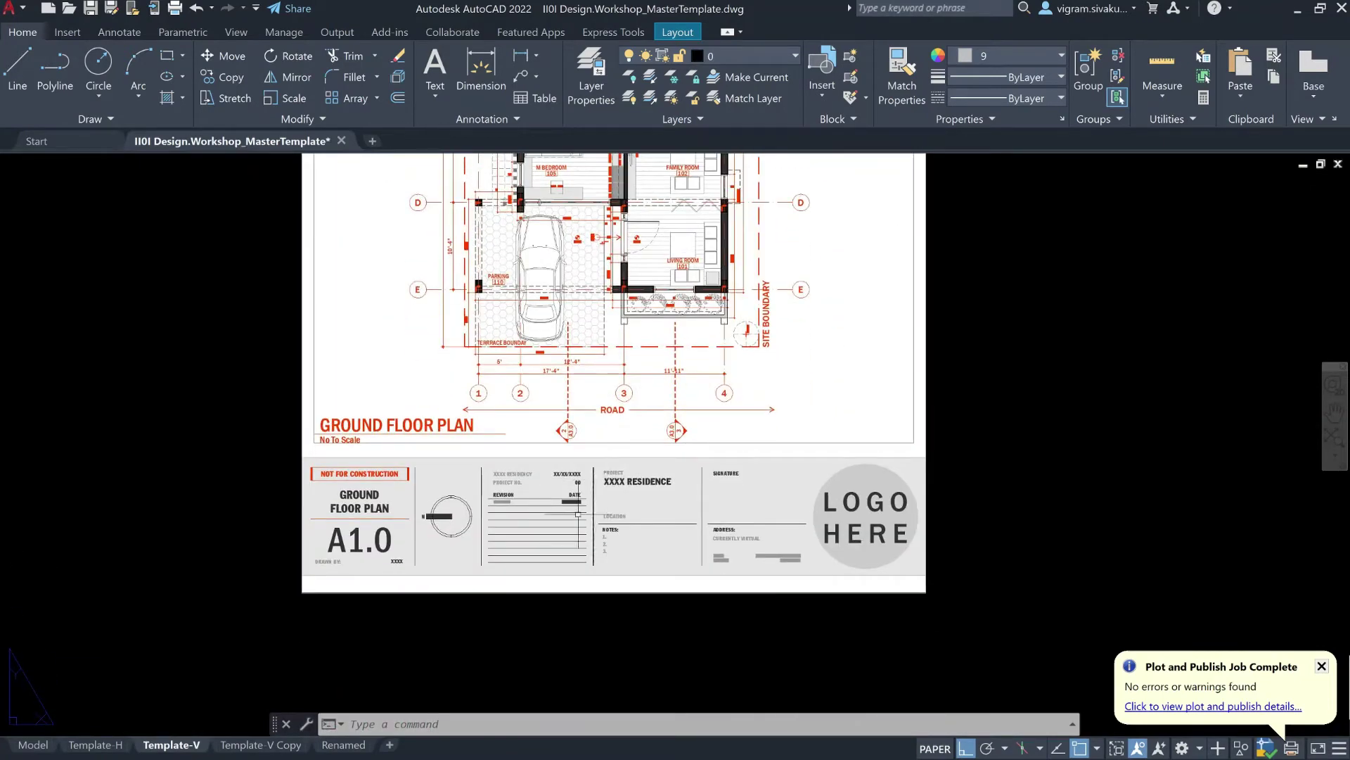
left_click(343, 750)
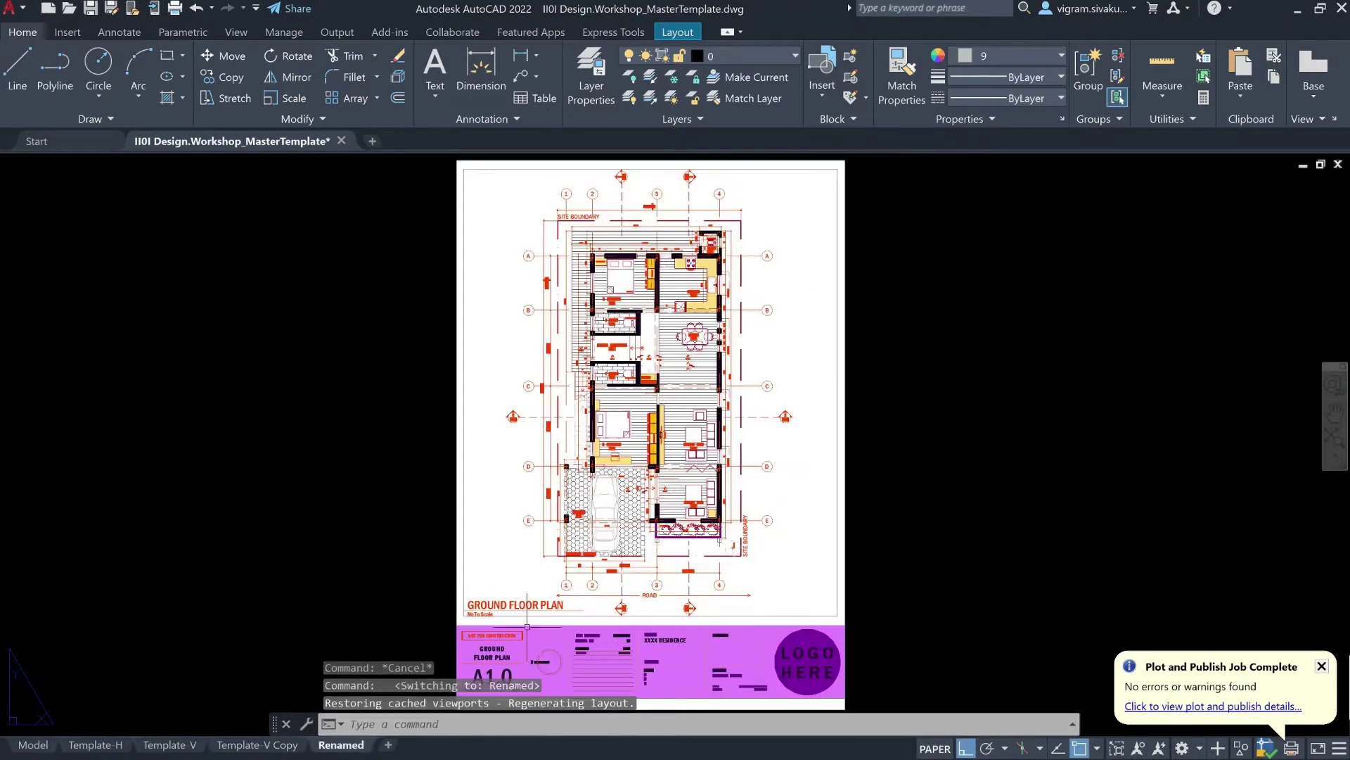
In the Page Setup Manager, modify the Renamed layout's setup to use IIOI Design.Workshop.ctb.
right_click(335, 749)
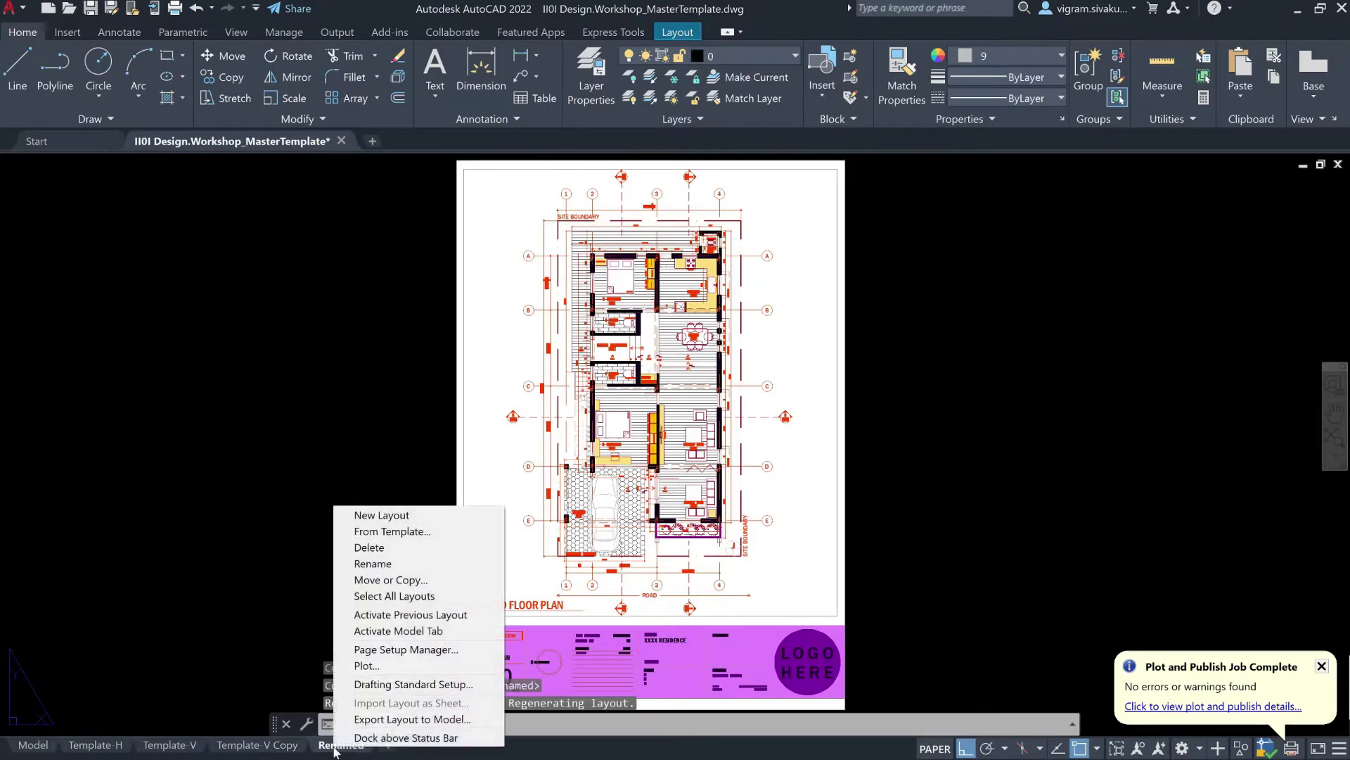
left_click(401, 651)
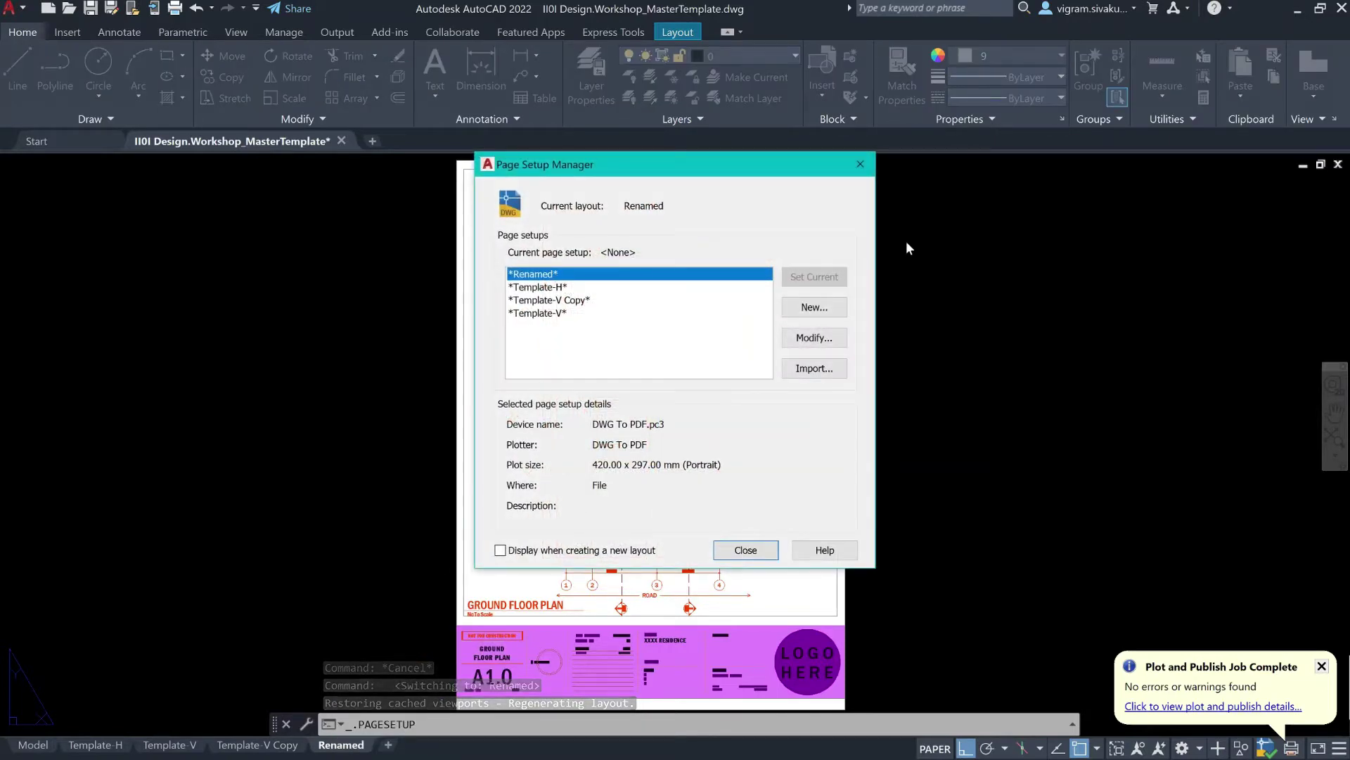
left_click(807, 339)
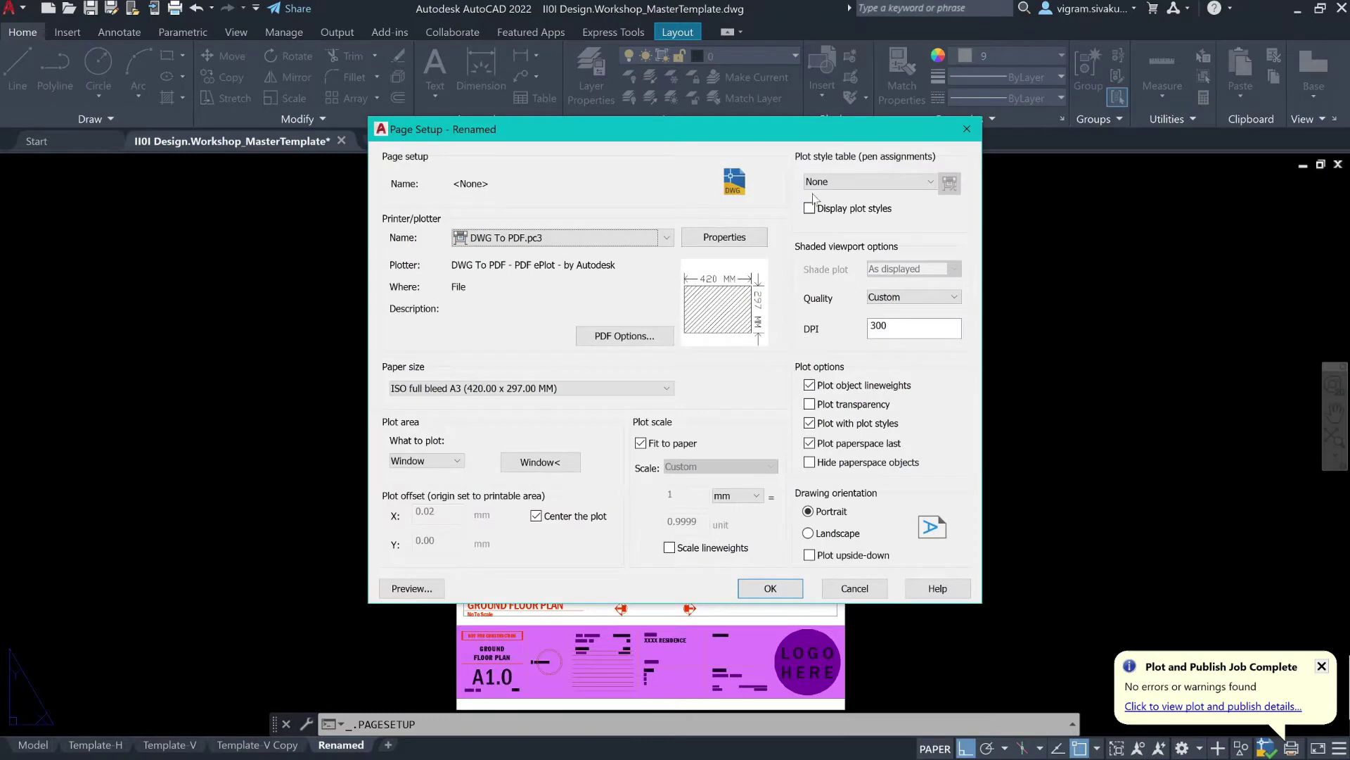
left_click_drag(806, 131, 806, 163)
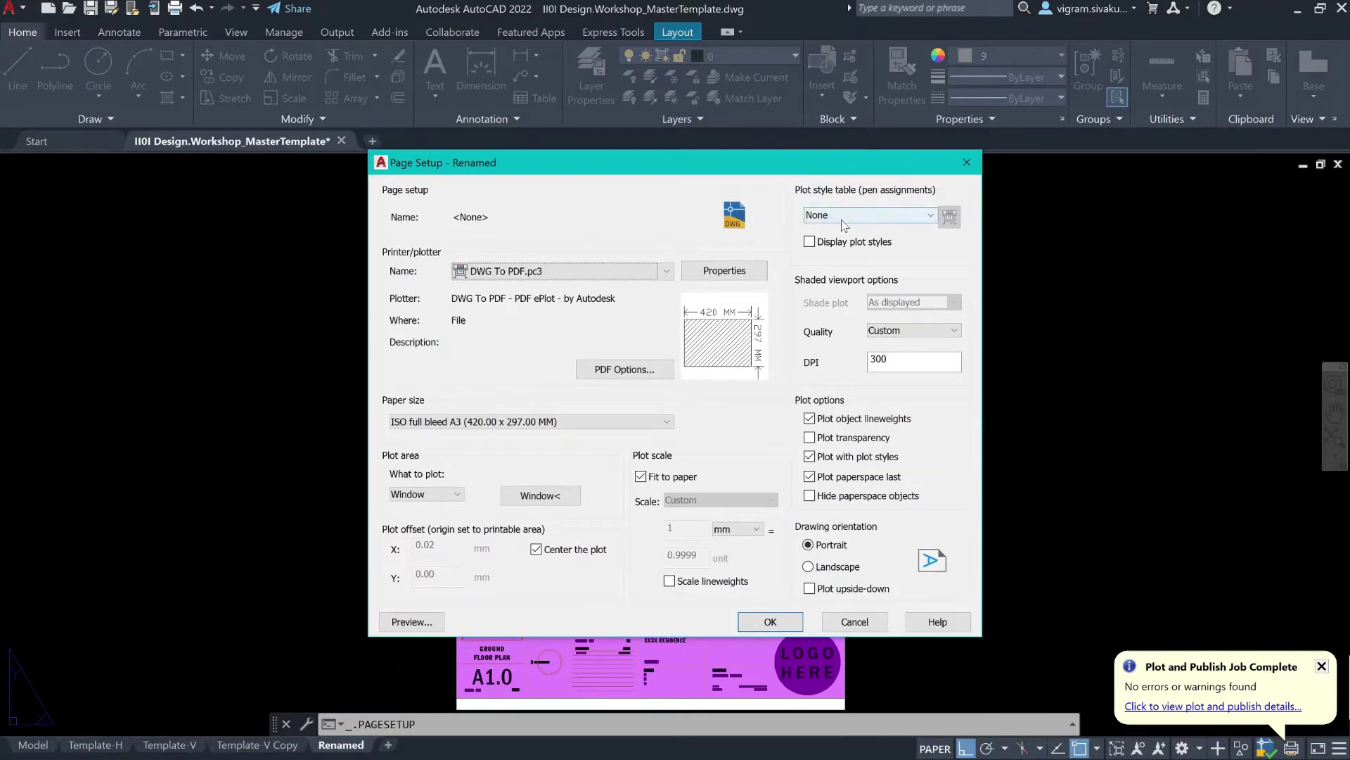
left_click(863, 216)
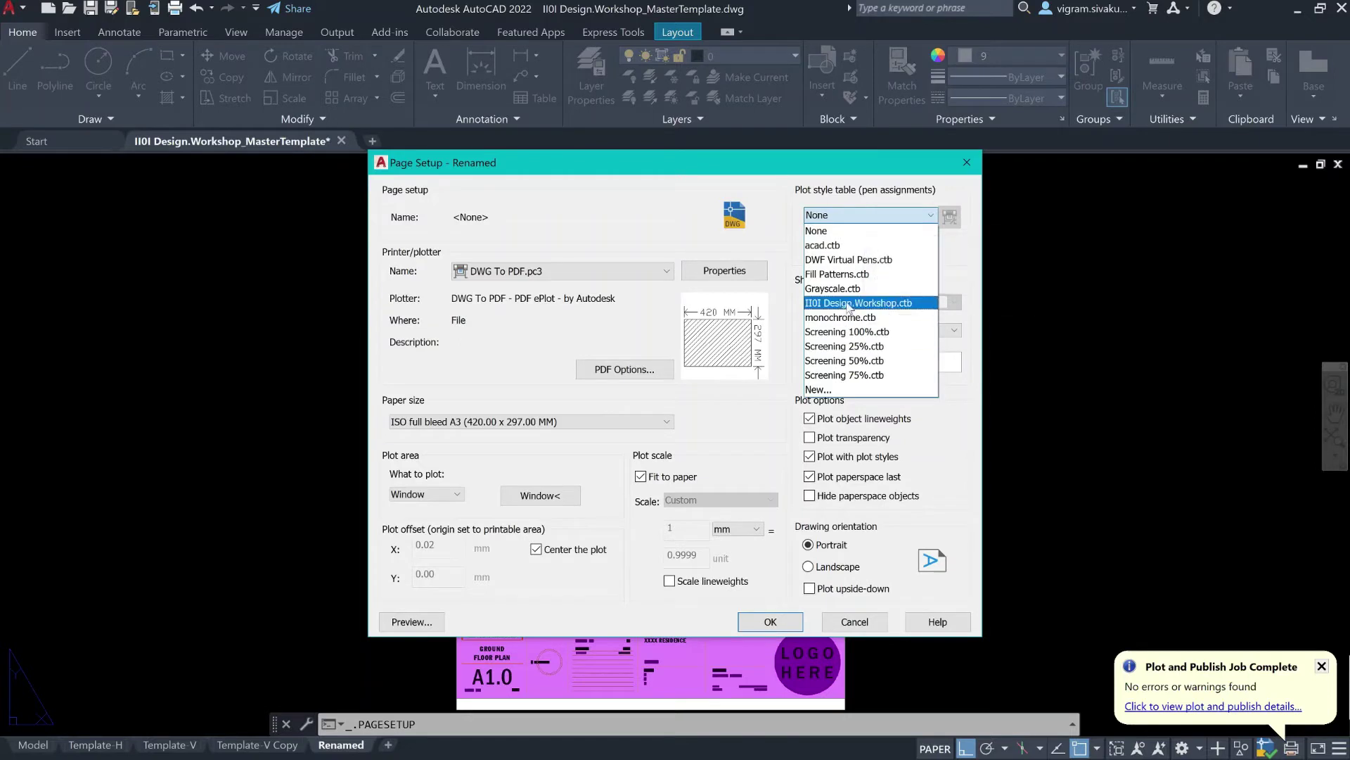
left_click(878, 197)
left_click(851, 214)
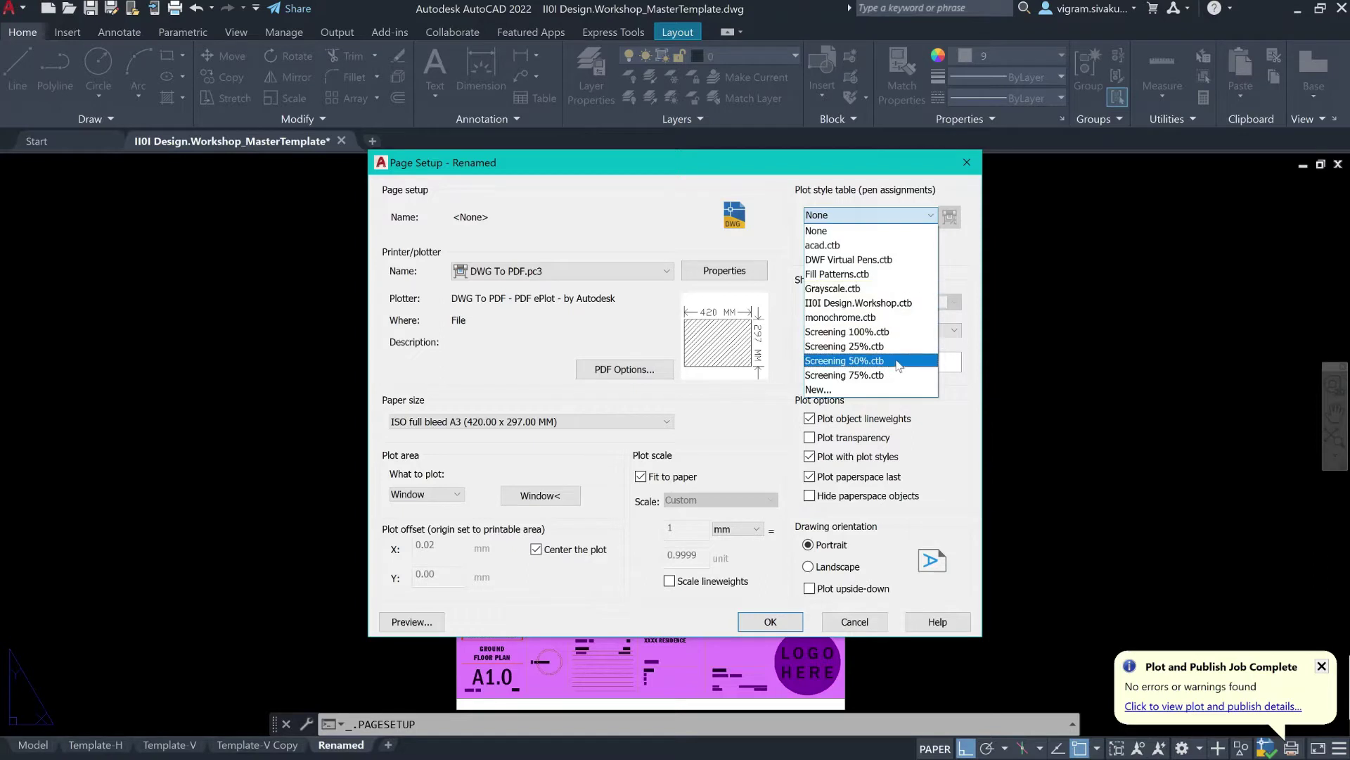
left_click(886, 304)
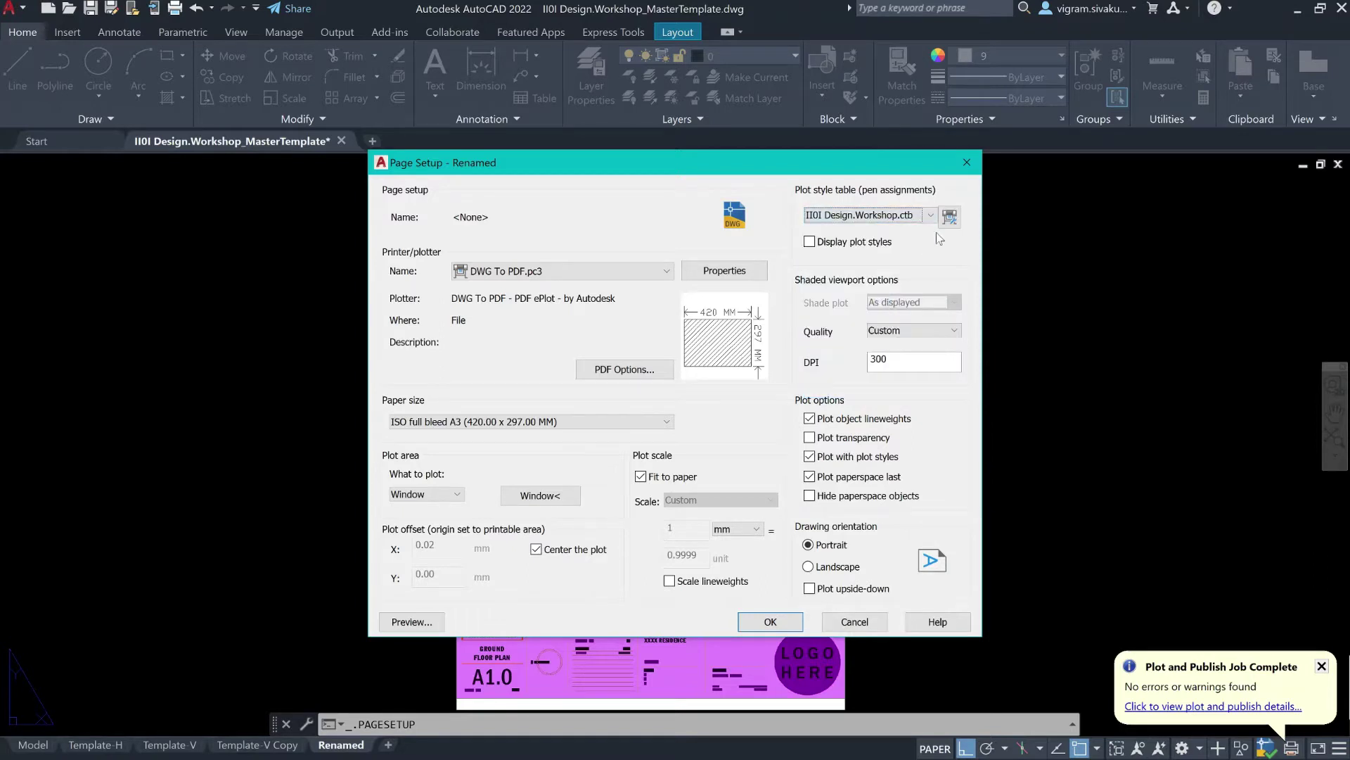
Open IIOI Design.Workshop.ctb in the editor and check Color 7's 0.3000 mm lineweight.
left_click(949, 220)
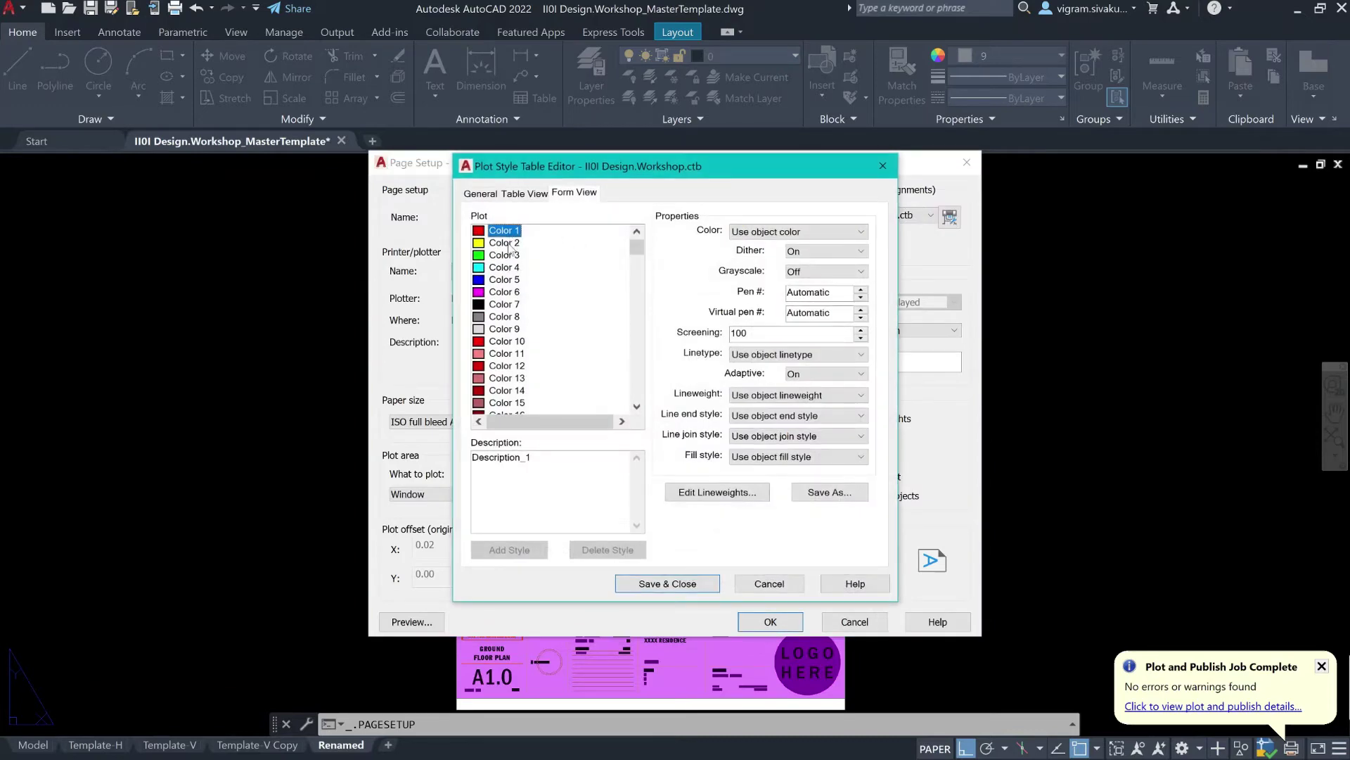
left_click_drag(612, 173, 520, 186)
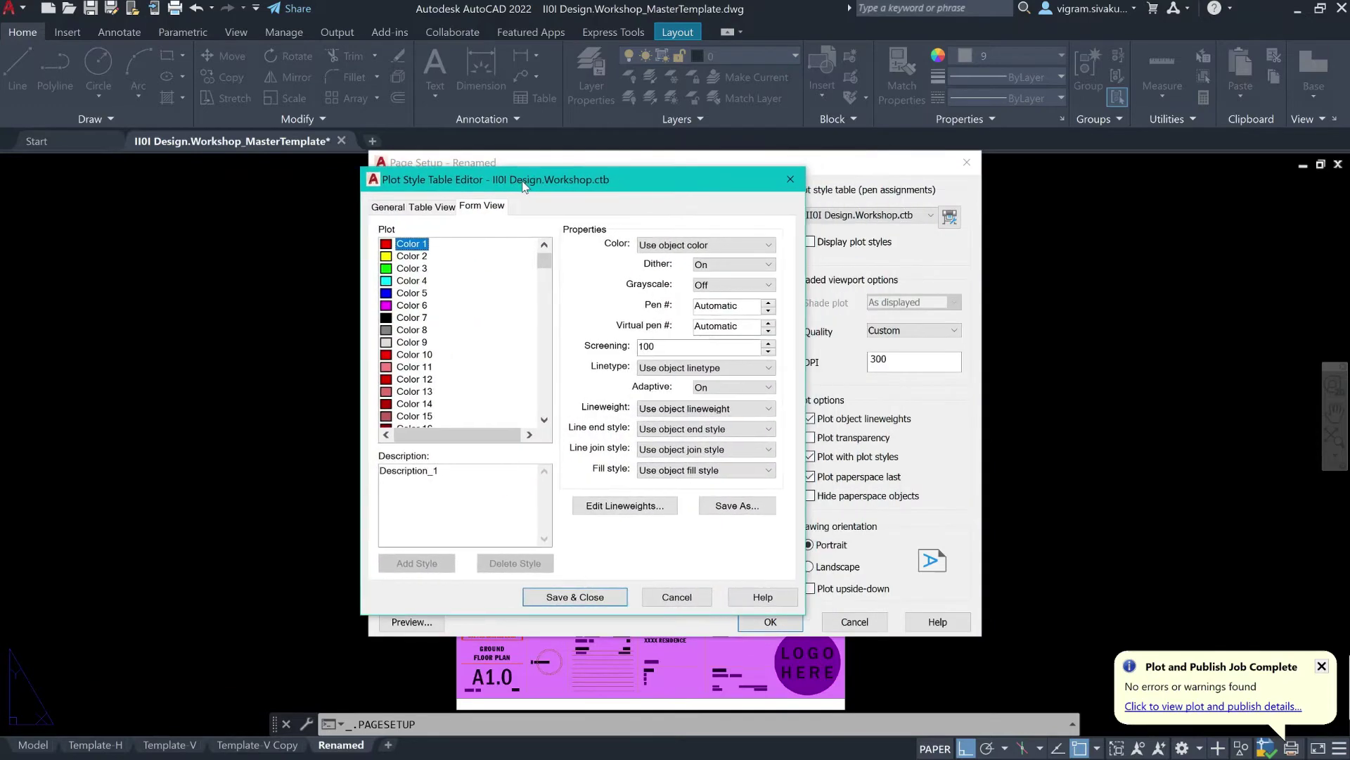
left_click(410, 318)
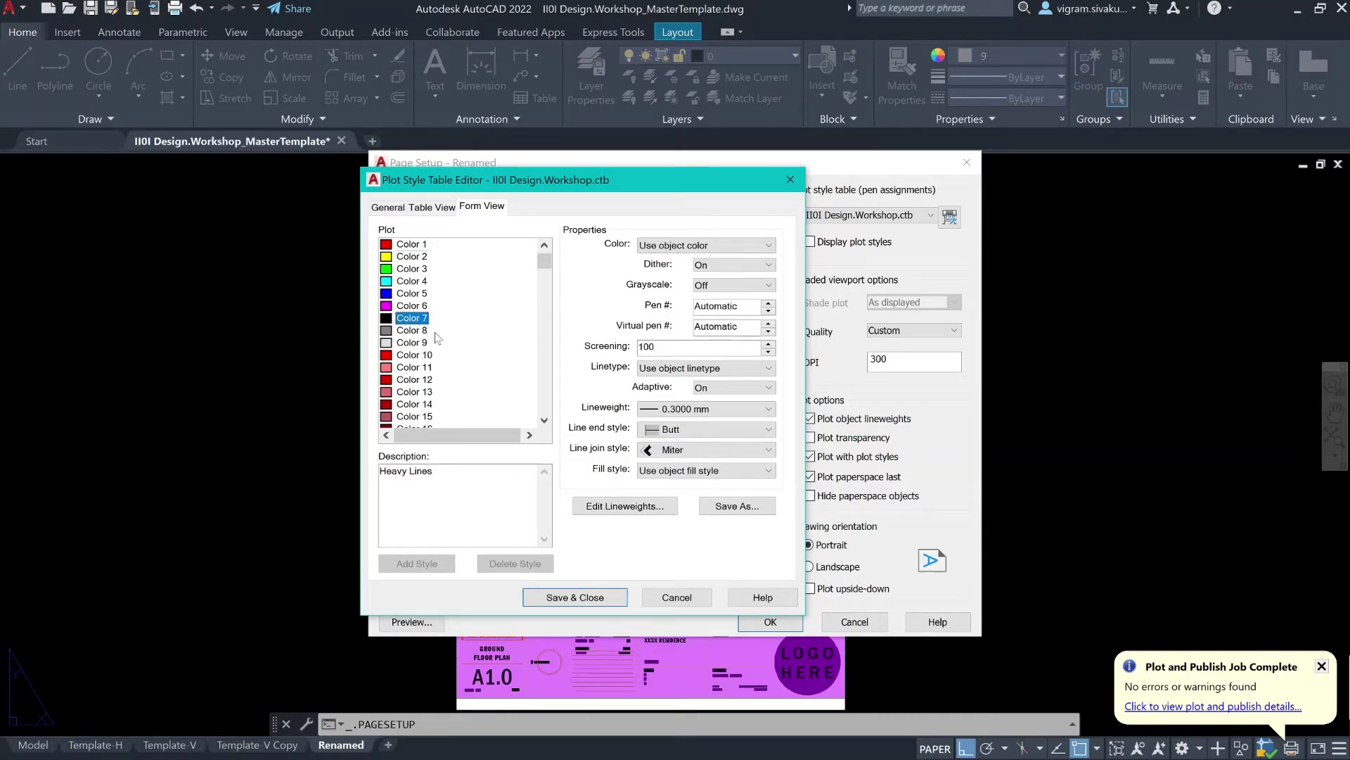
left_click(689, 409)
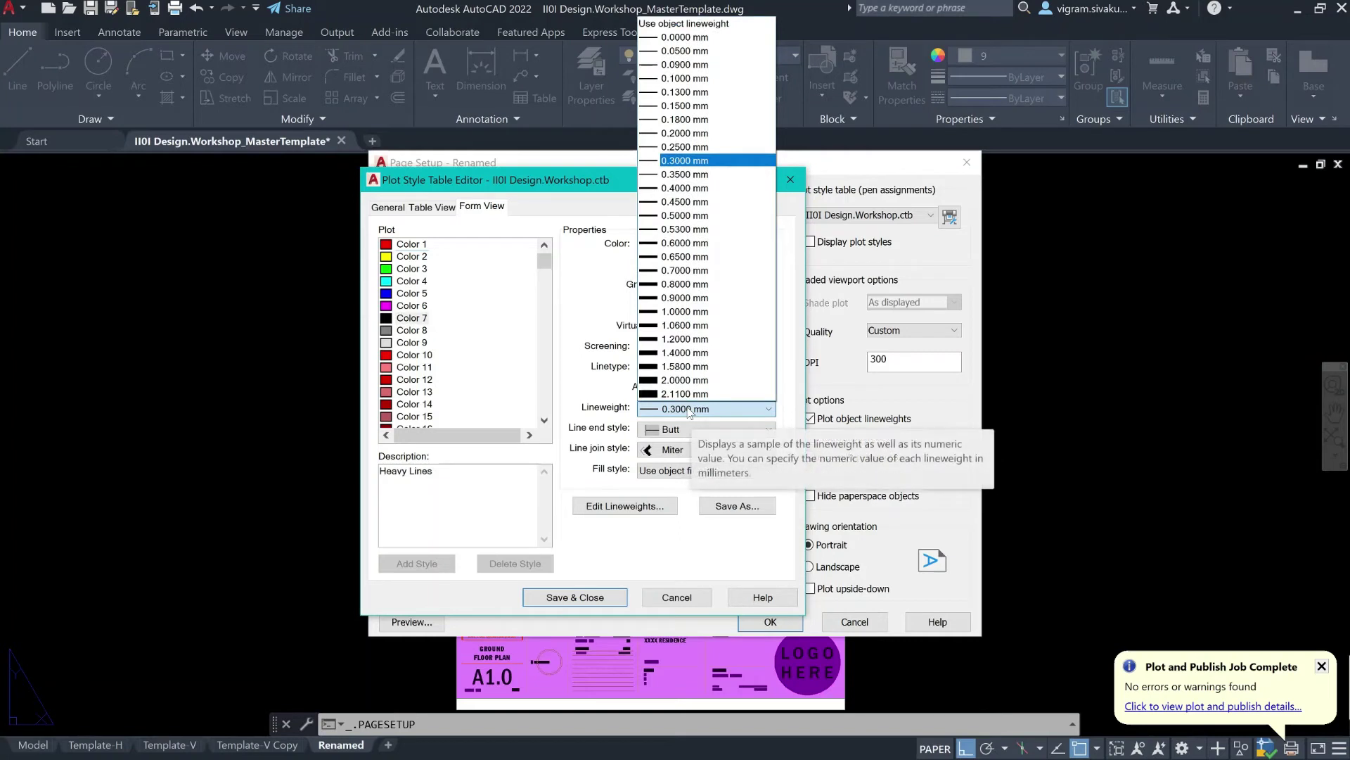
left_click(593, 313)
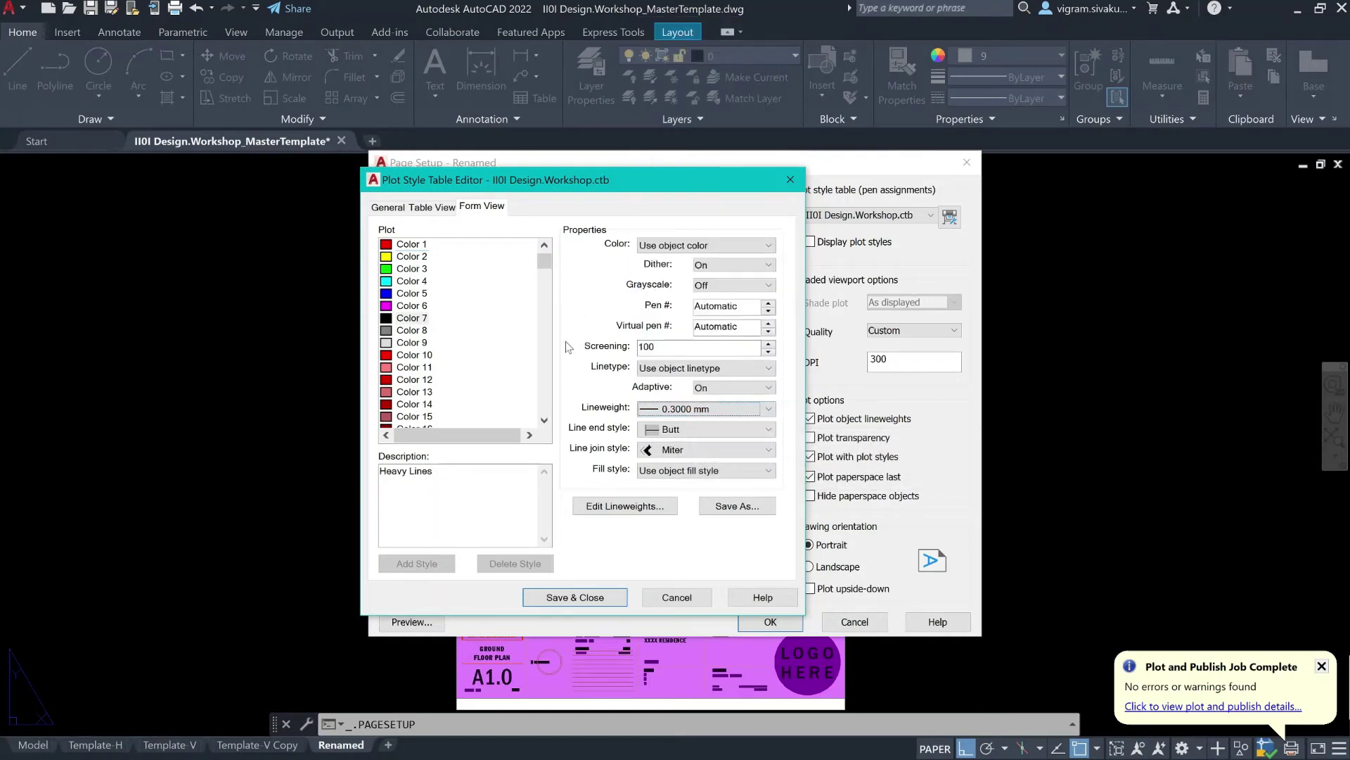
Review Colors 201–203 screening (10, 30) and Black colour, then close without saving.
scroll(438, 367, "down", 9)
scroll(406, 342, "down", 9)
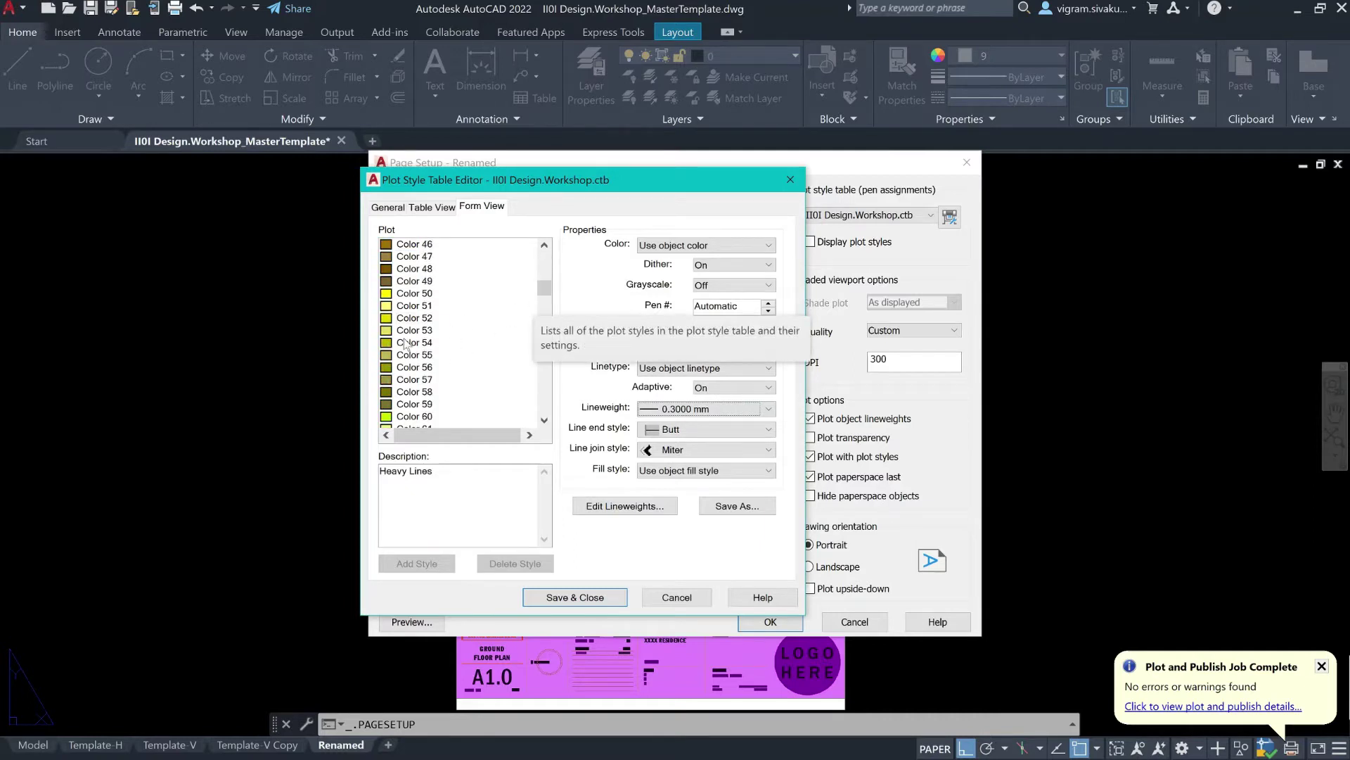
scroll(409, 345, "down", 20)
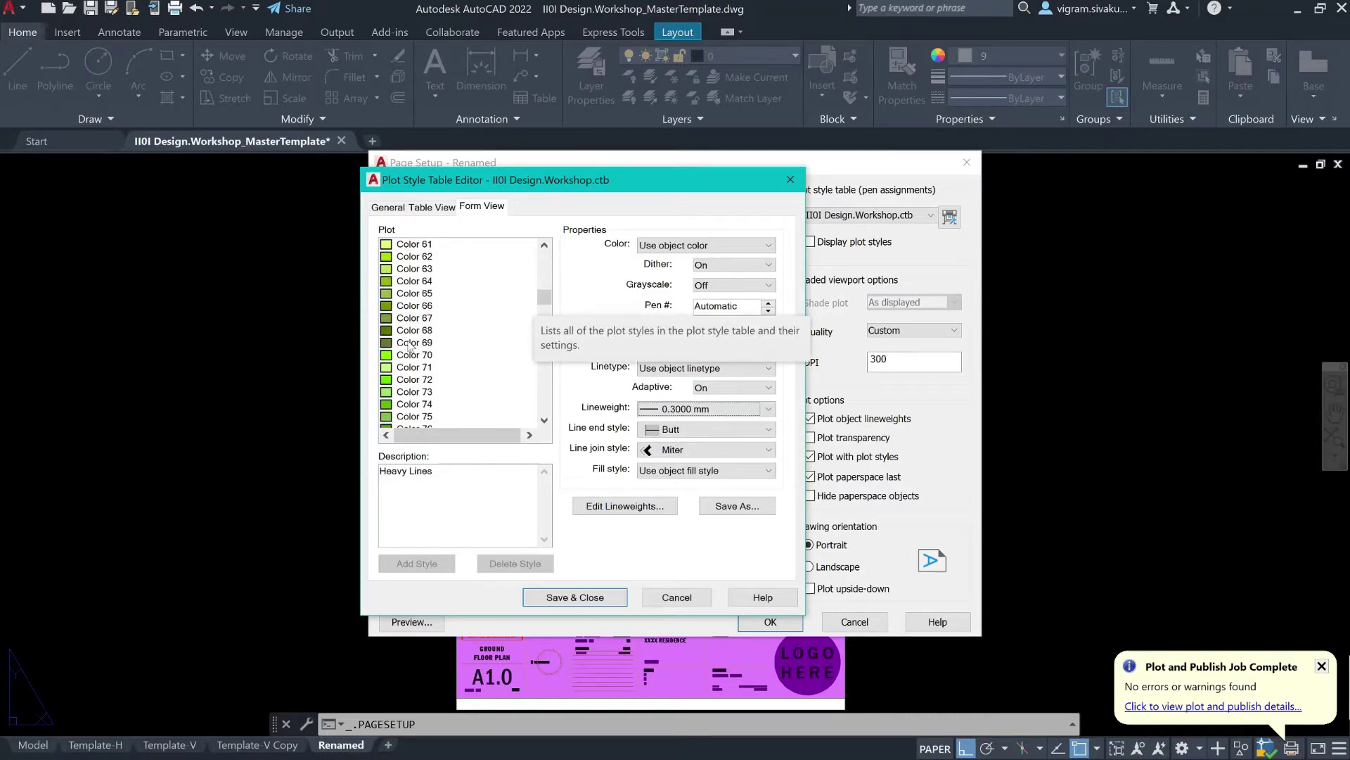
scroll(436, 357, "down", 20)
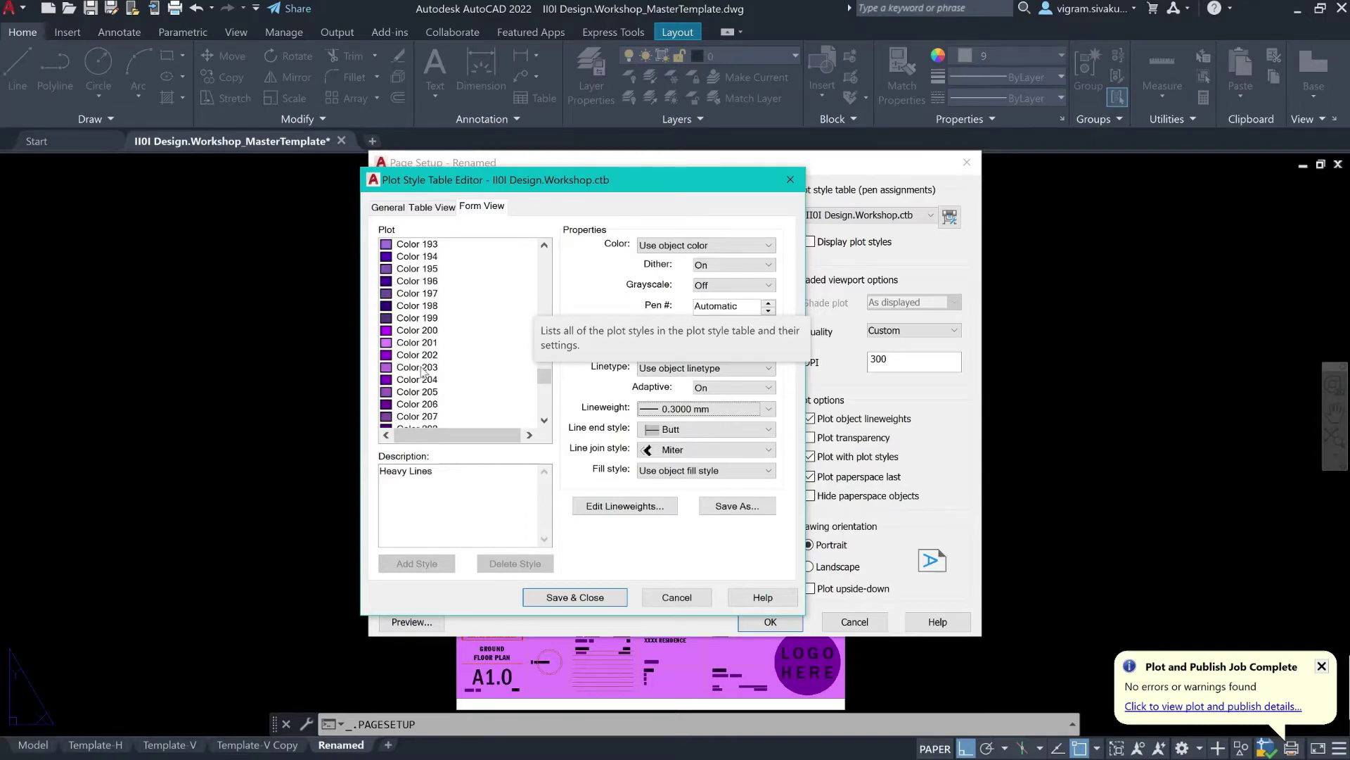
left_click(410, 344)
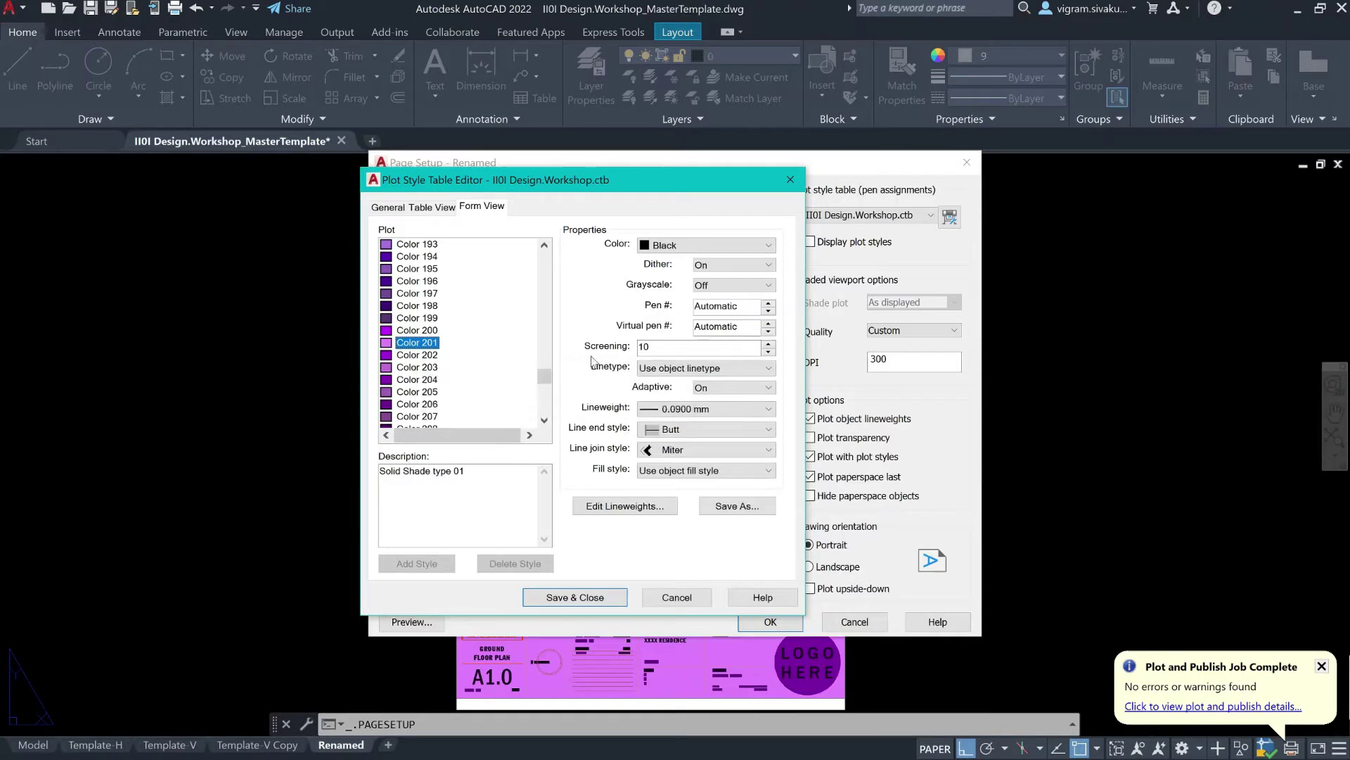
double_click(641, 346)
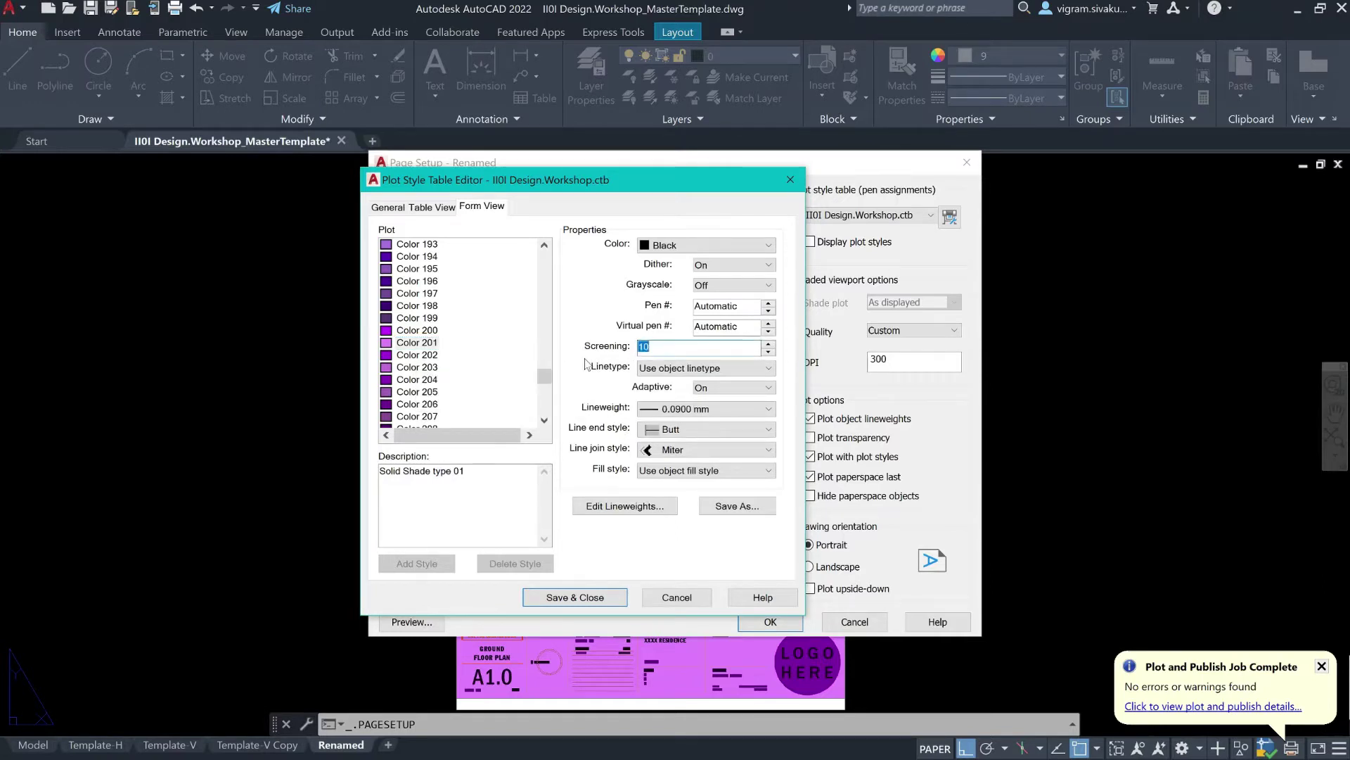
left_click(418, 358)
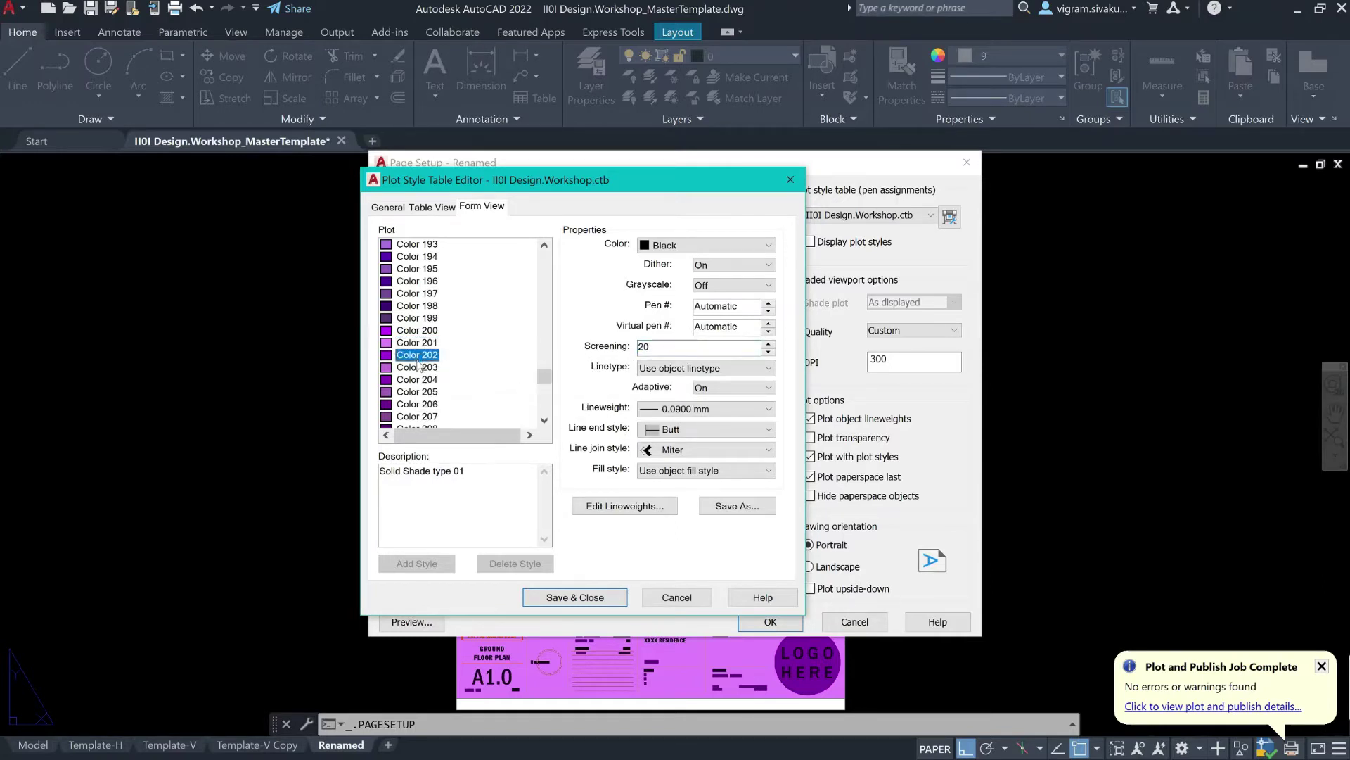
left_click(418, 366)
double_click(641, 347)
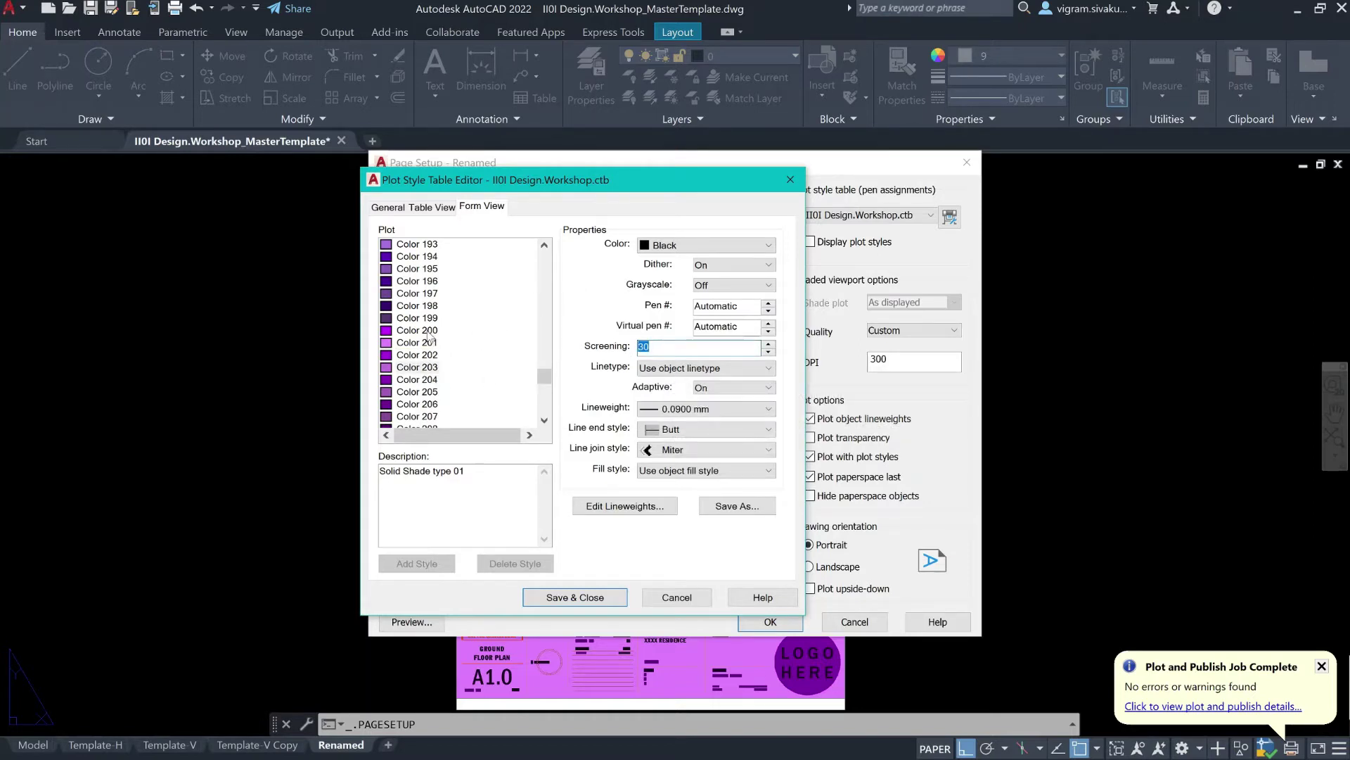
left_click(694, 246)
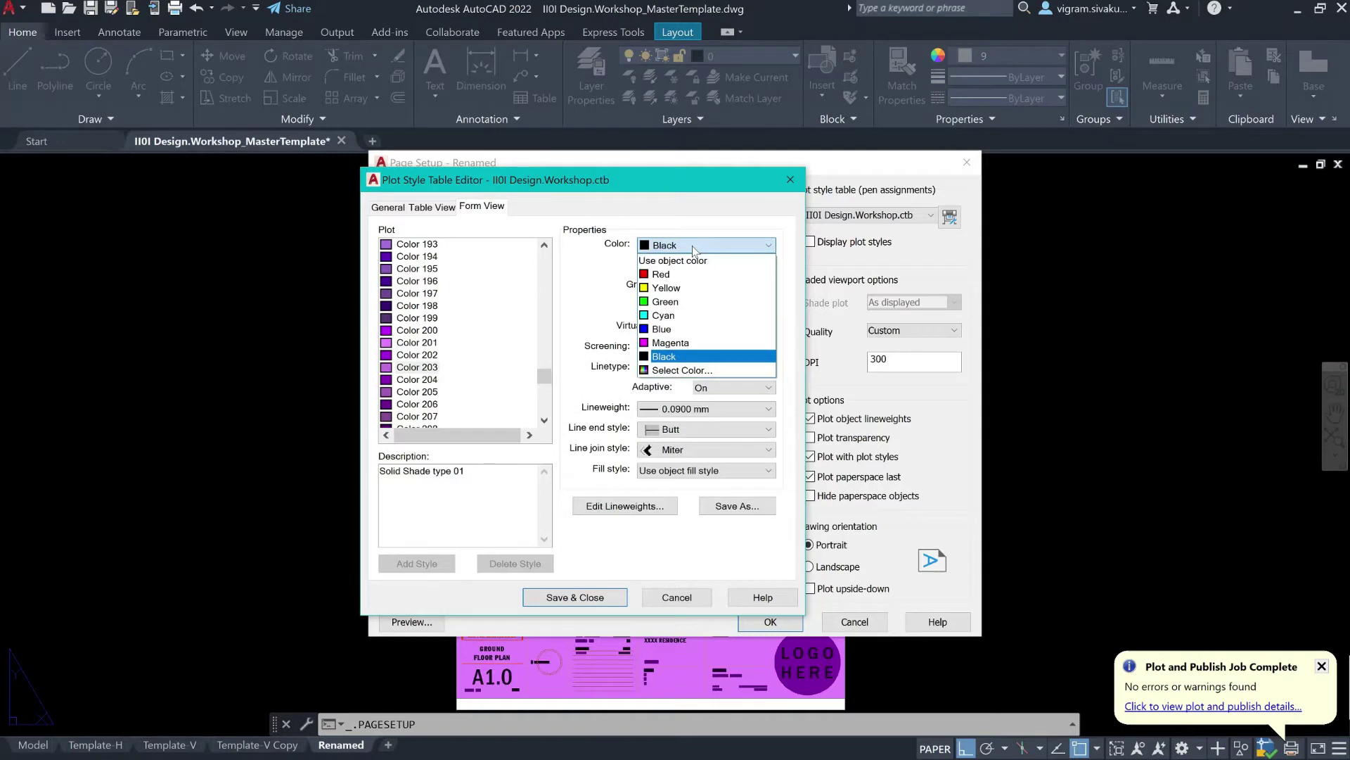
left_click(594, 291)
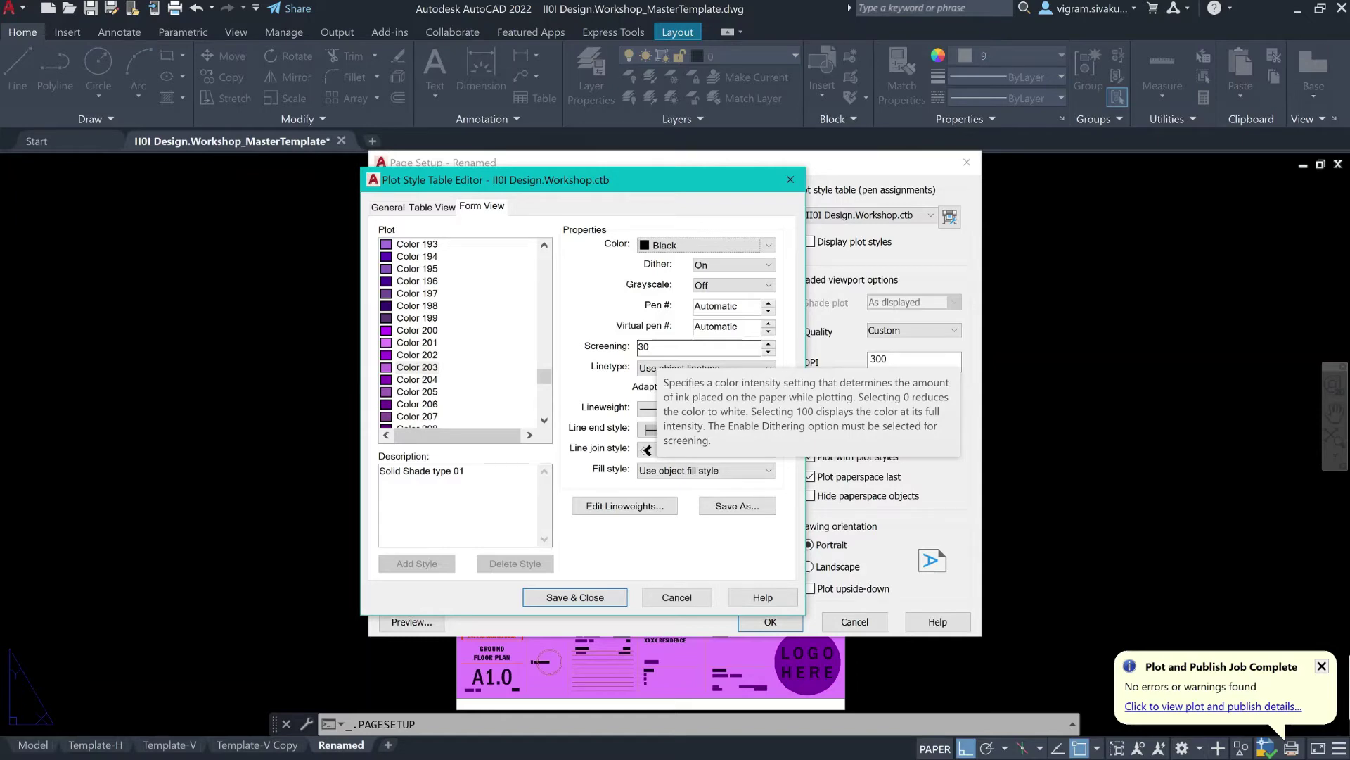
left_click(706, 599)
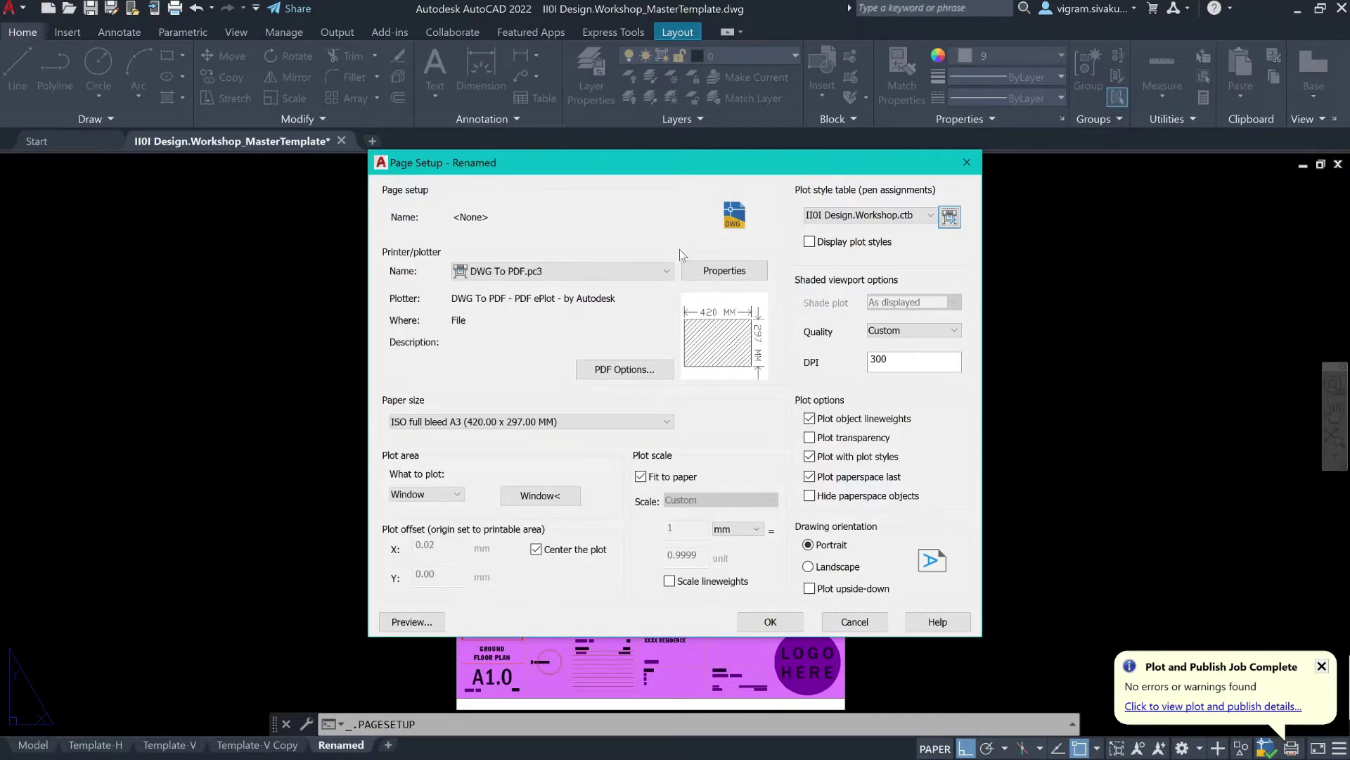
Enable Display plot styles, close Page Setup, REGEN, and enter the floor plan viewport.
left_click(827, 244)
left_click(780, 623)
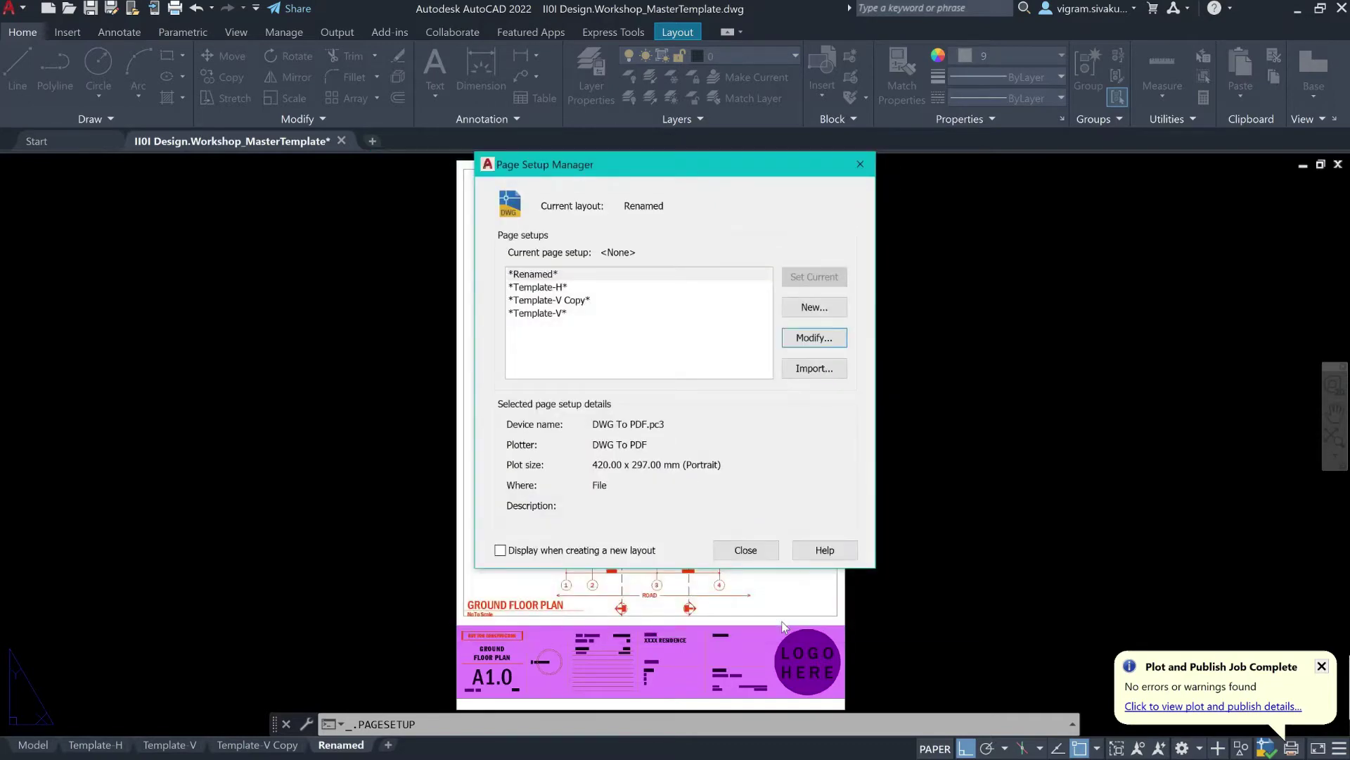
left_click(747, 550)
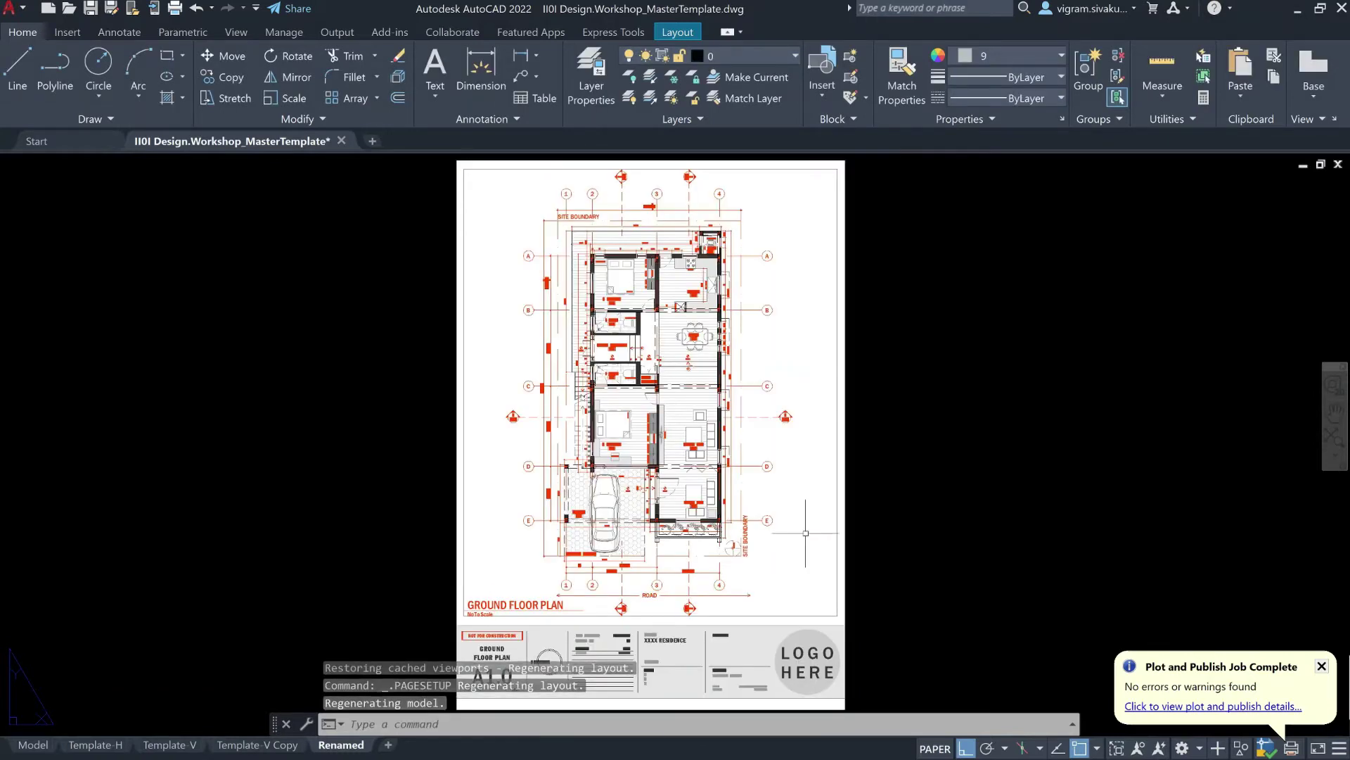
key("Escape")
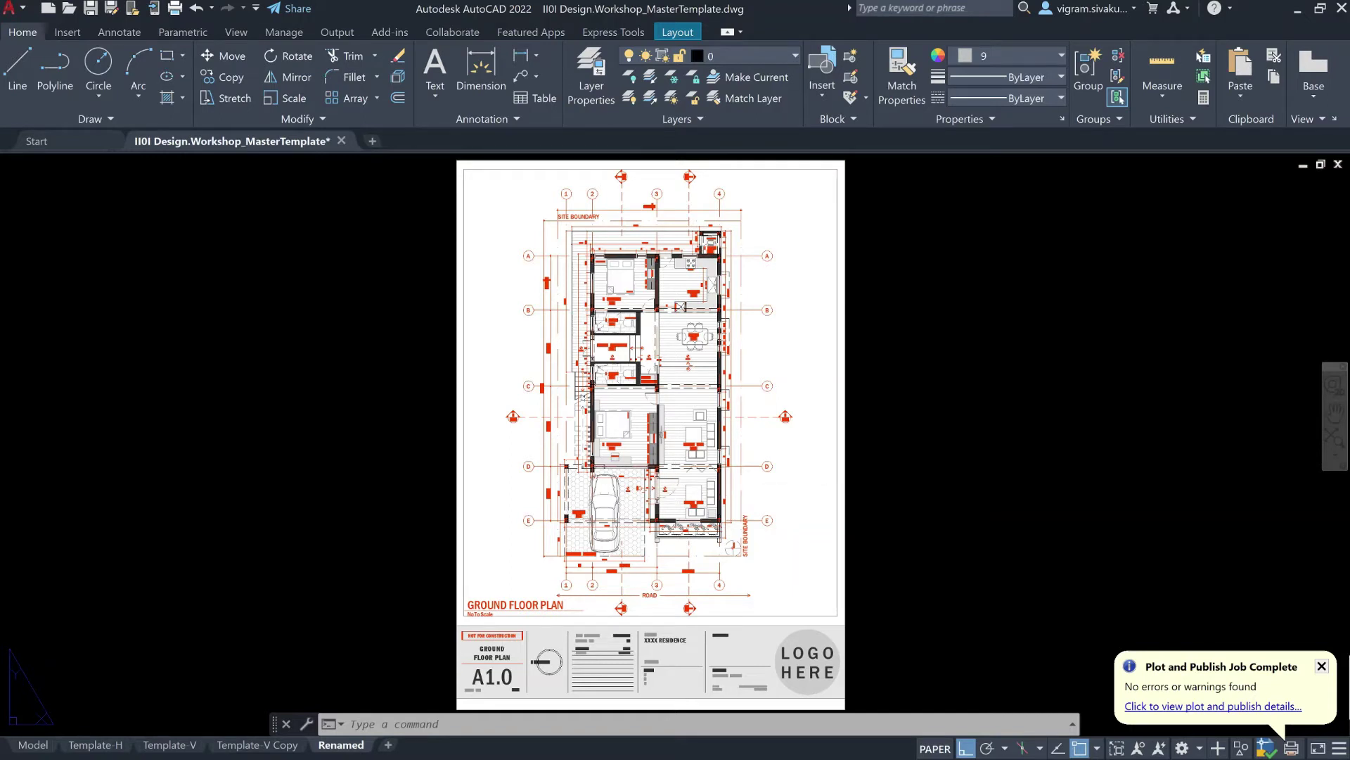
type("RE")
left_click(325, 399)
double_click(785, 476)
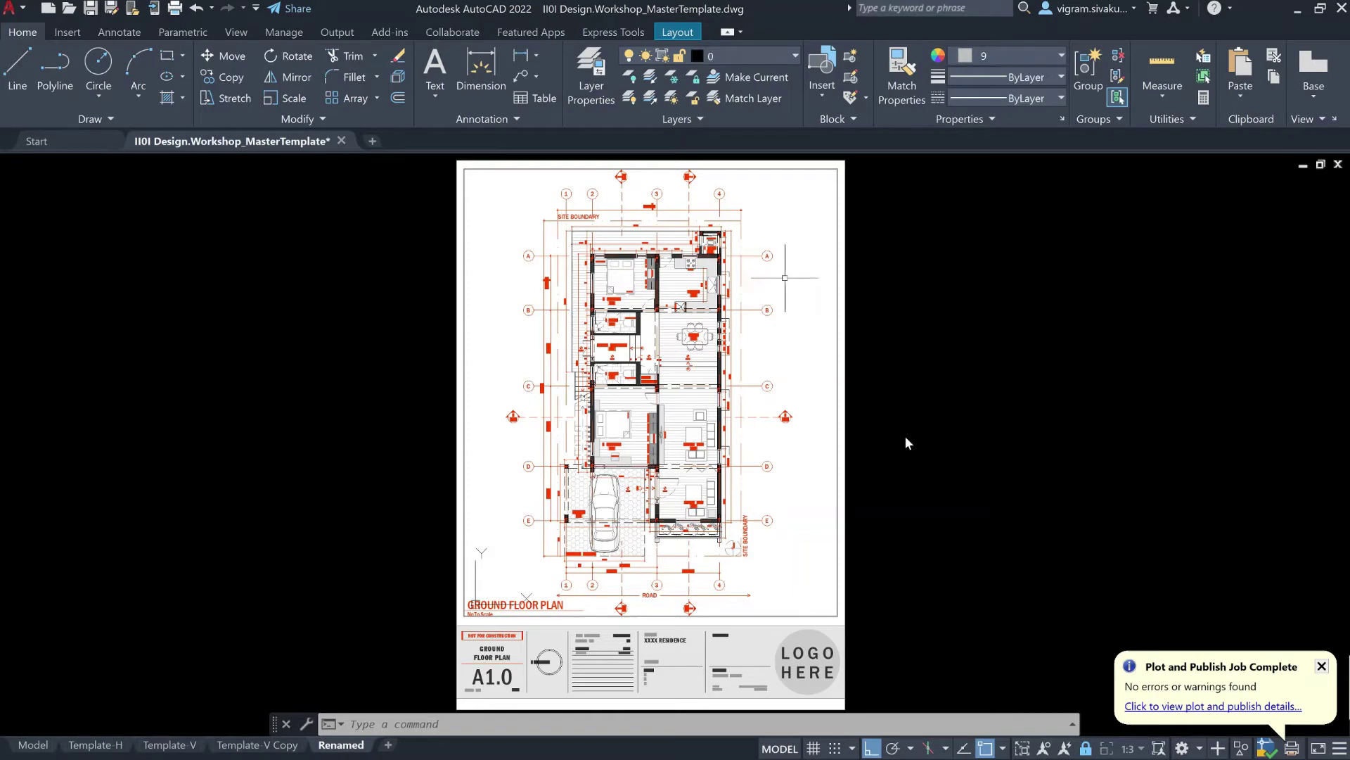
Unlock the viewport and try scales 1:1 and 1" = 1'-0" before returning to 1:3.
left_click(794, 456)
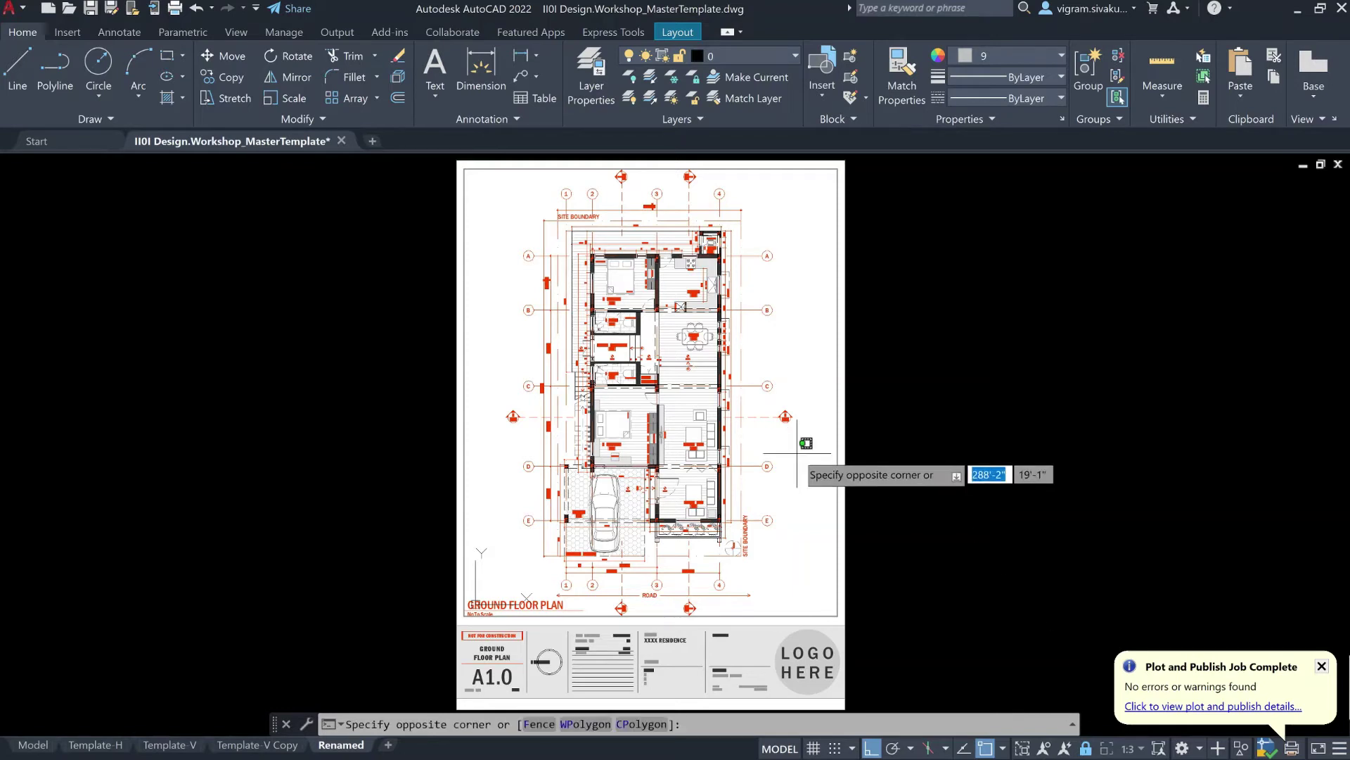
left_click(1087, 749)
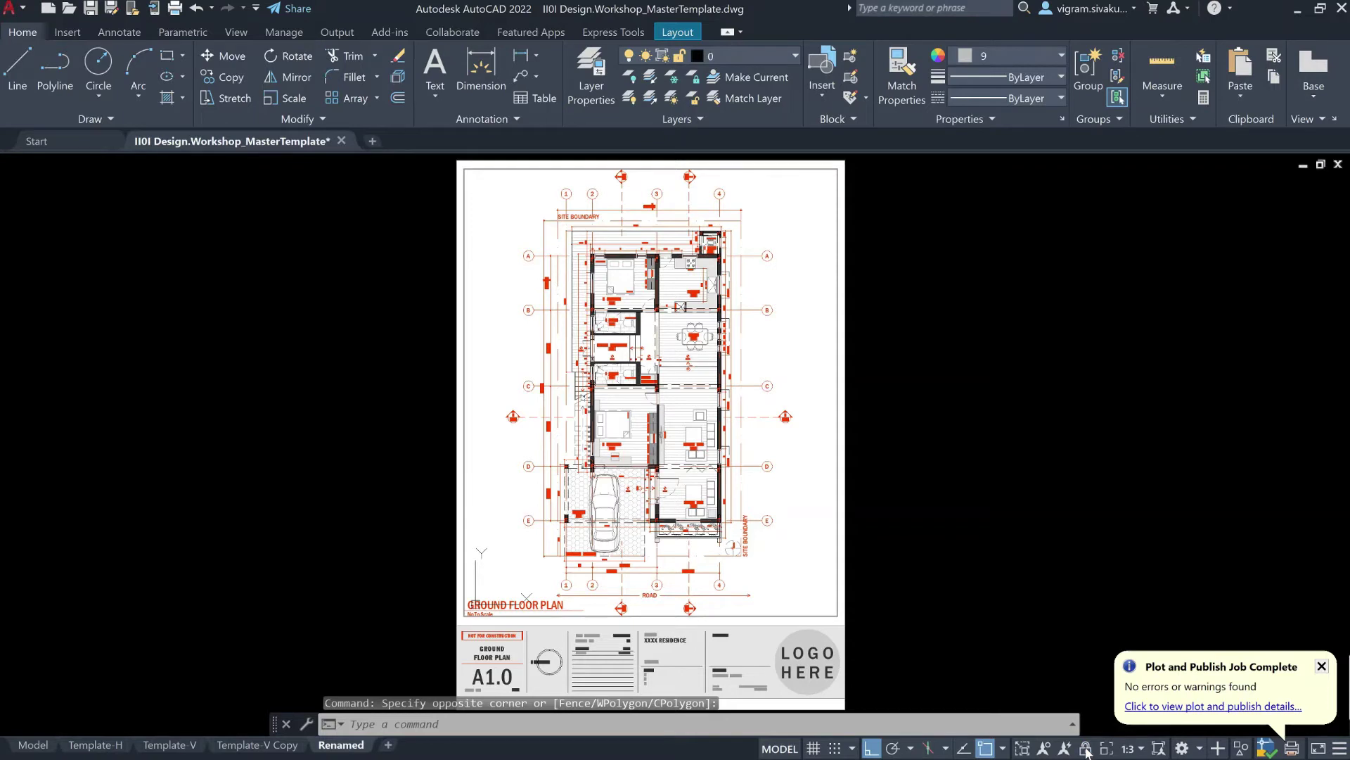
left_click(1142, 749)
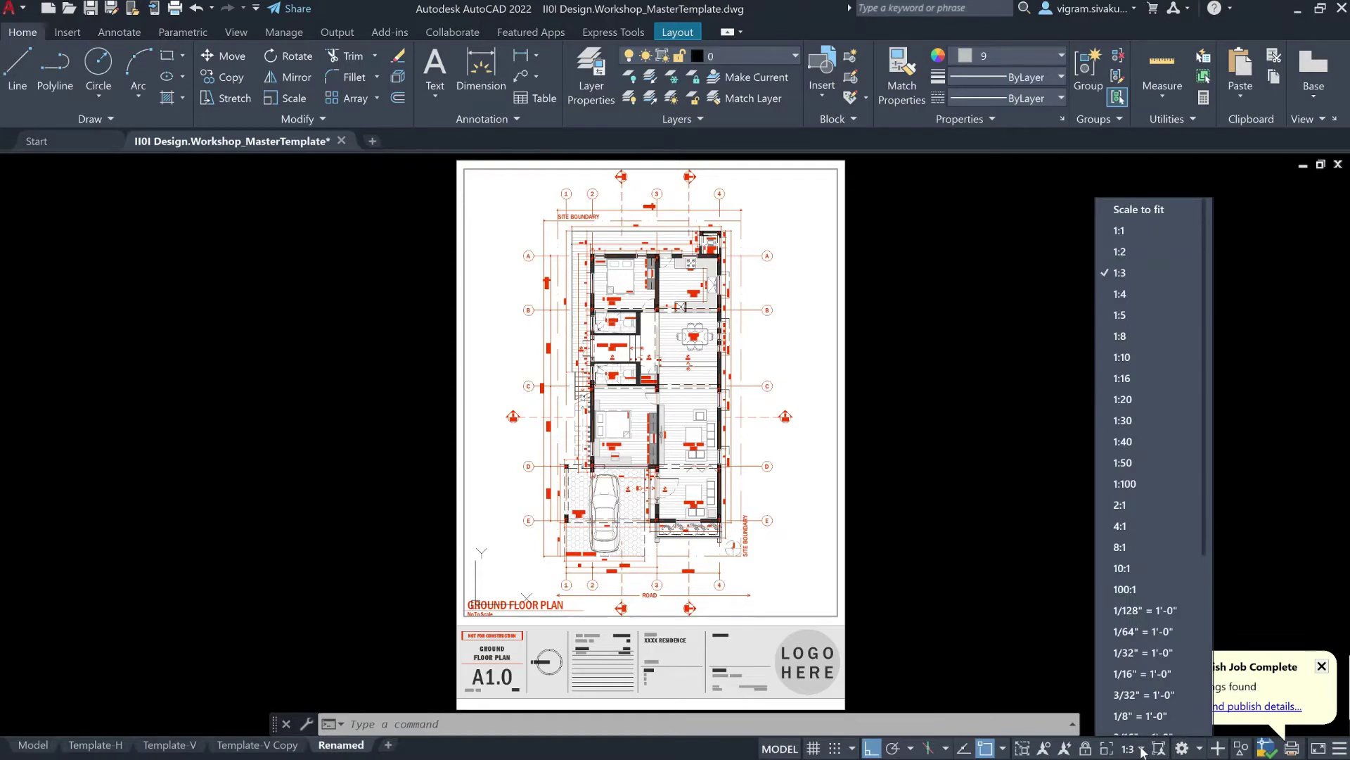
left_click(1135, 229)
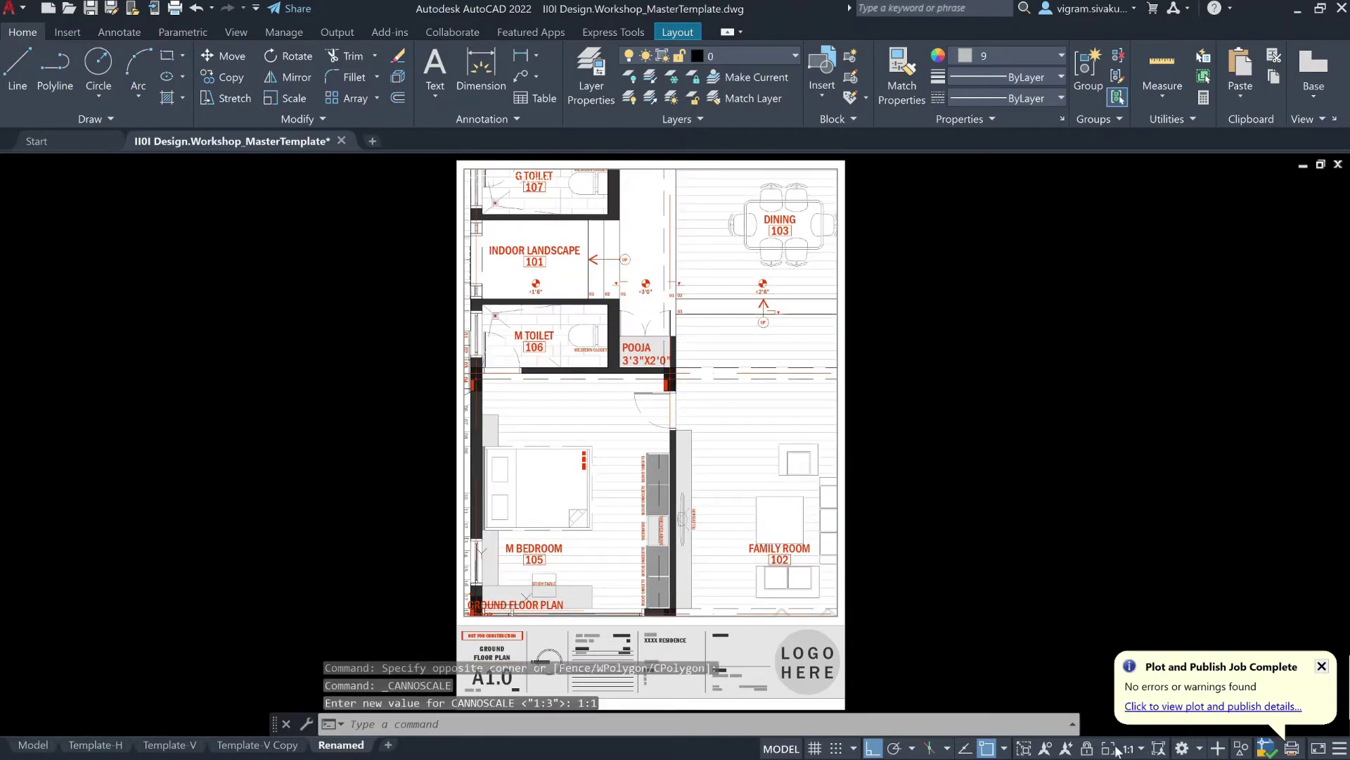
left_click(1141, 749)
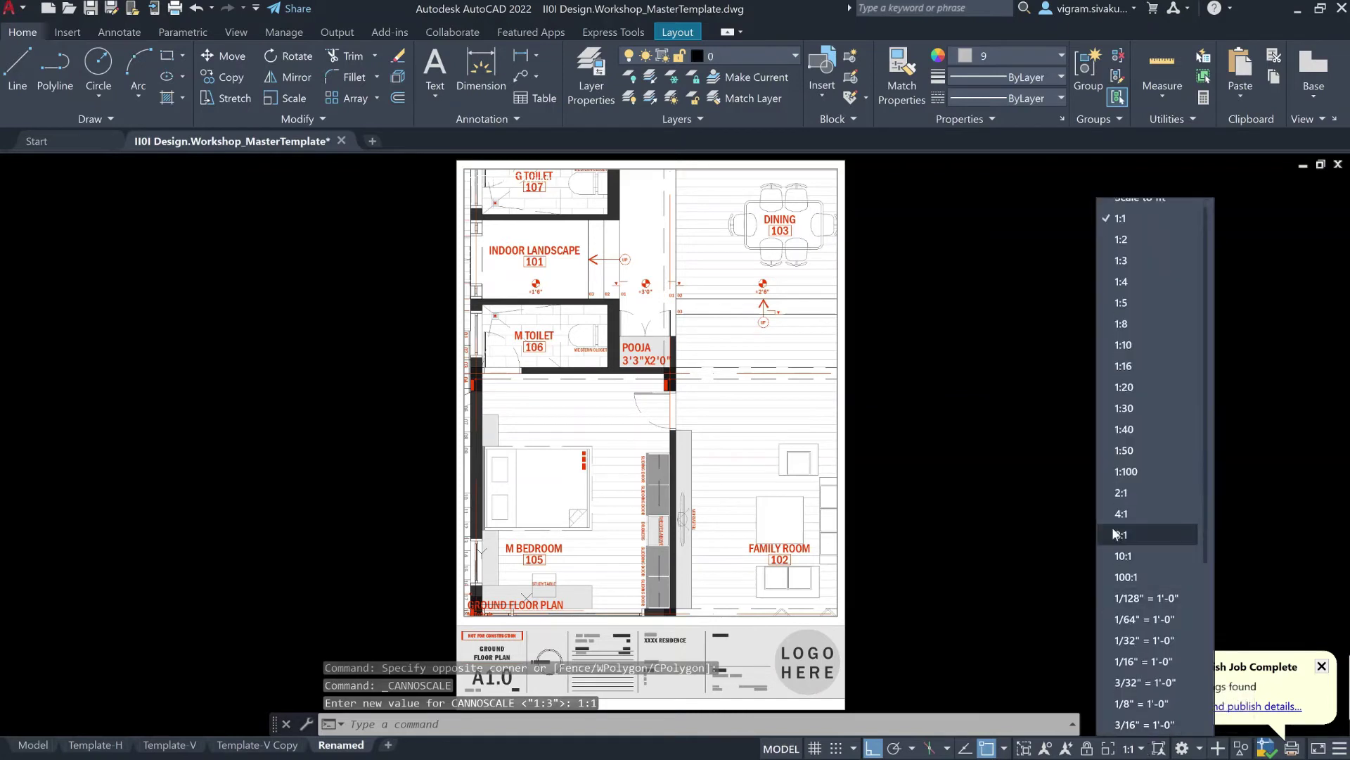
scroll(1129, 498, "down", 2)
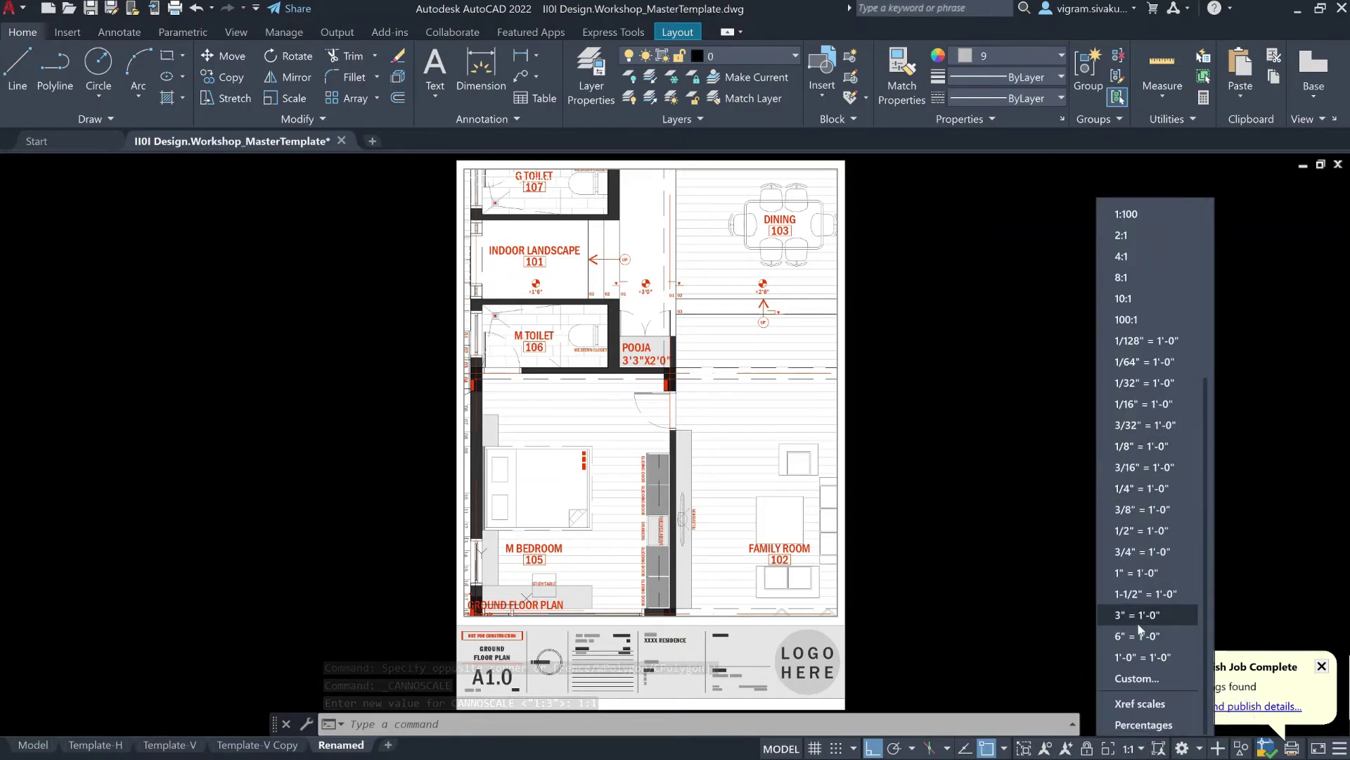
left_click(1155, 574)
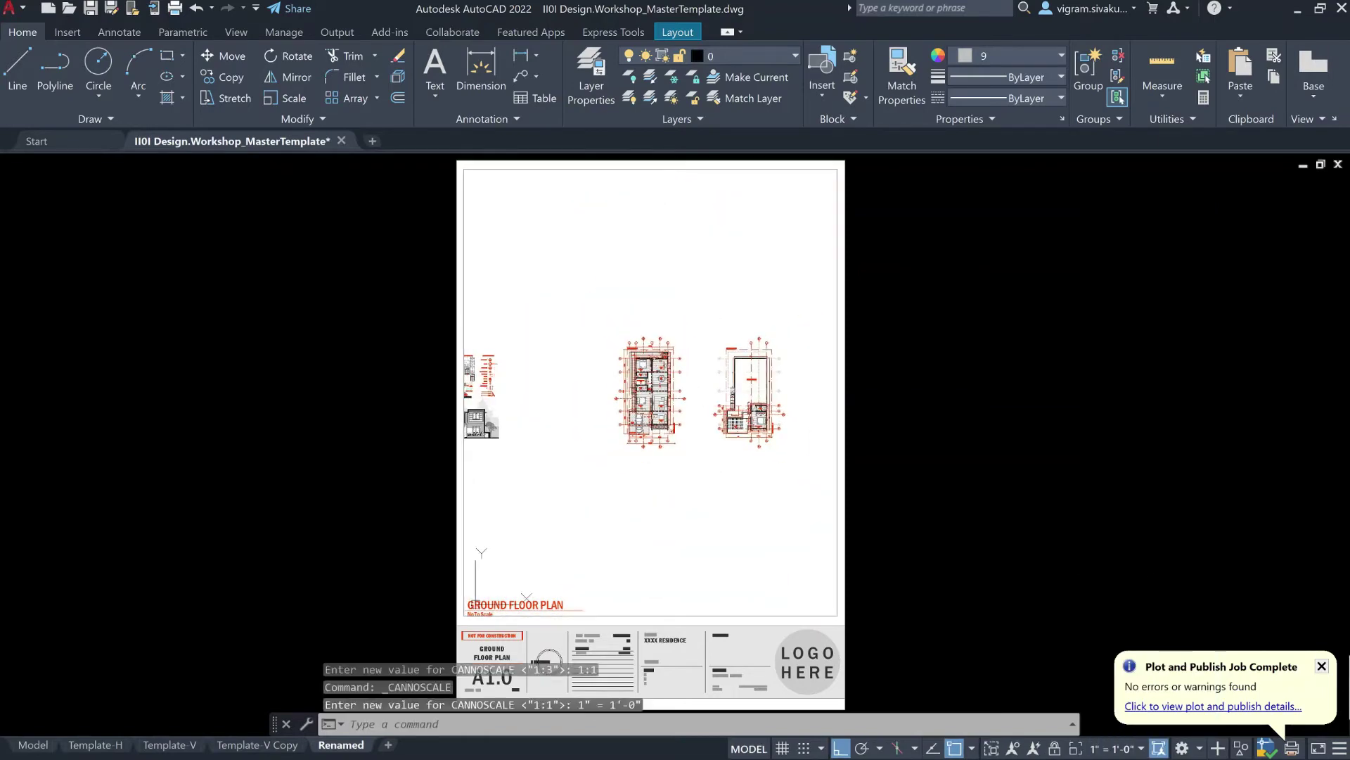
left_click(1140, 749)
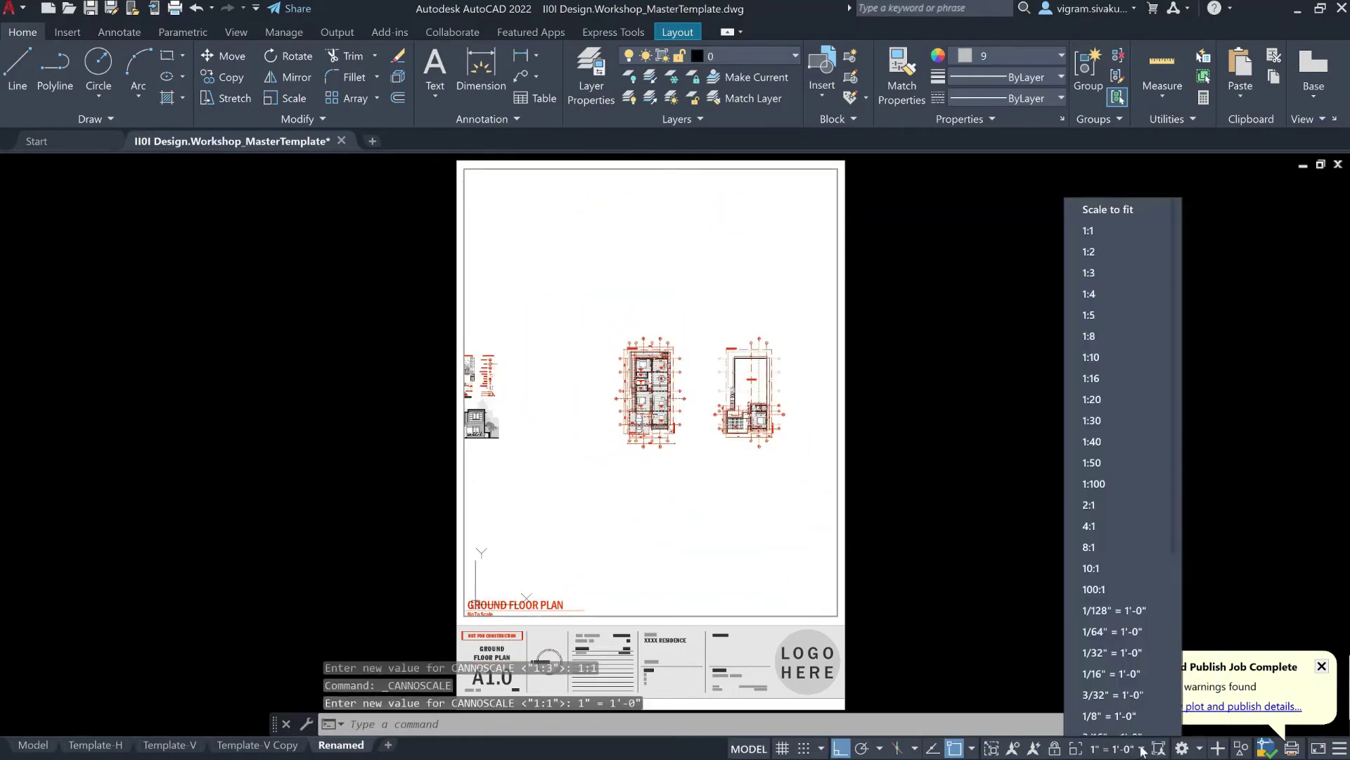
left_click(1105, 273)
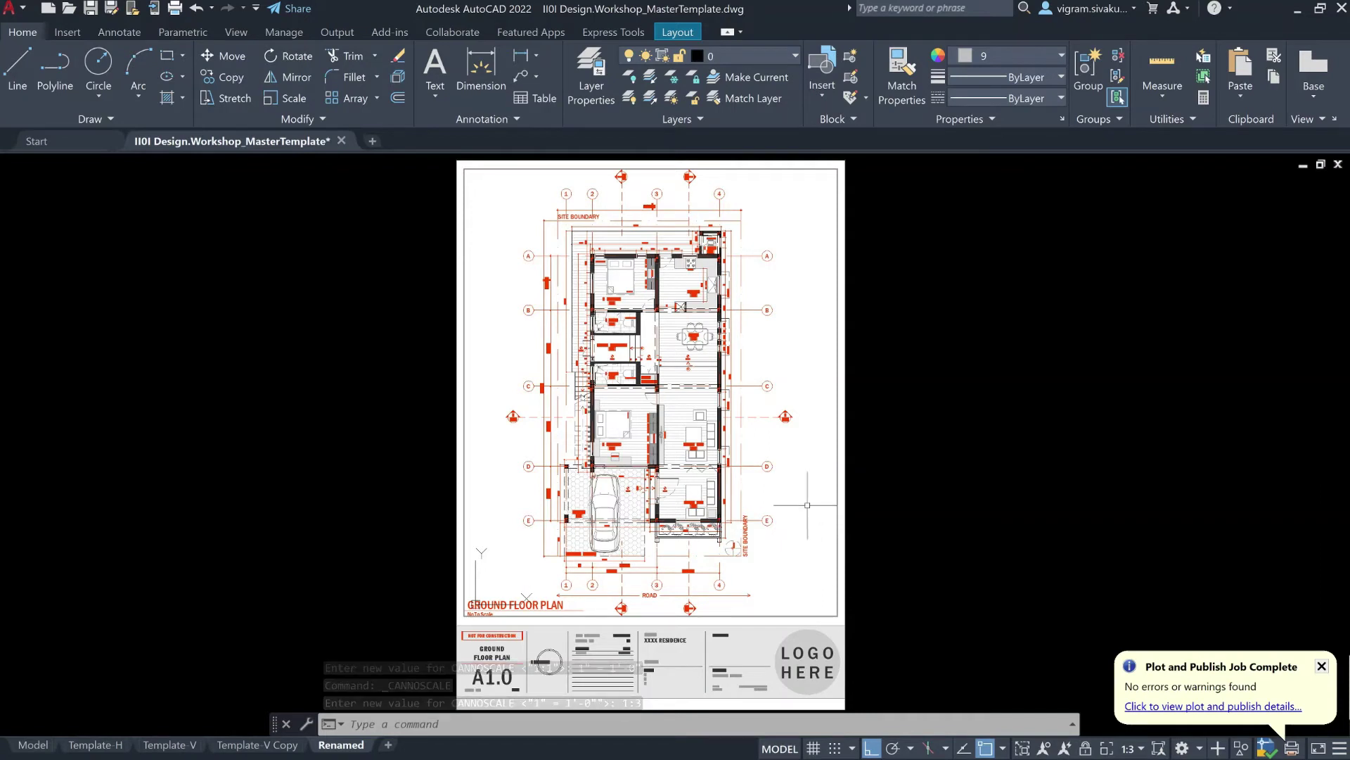
Undo a zoom inside the floor plan viewport, lock it at 1:3, and return to paper space.
double_click(895, 486)
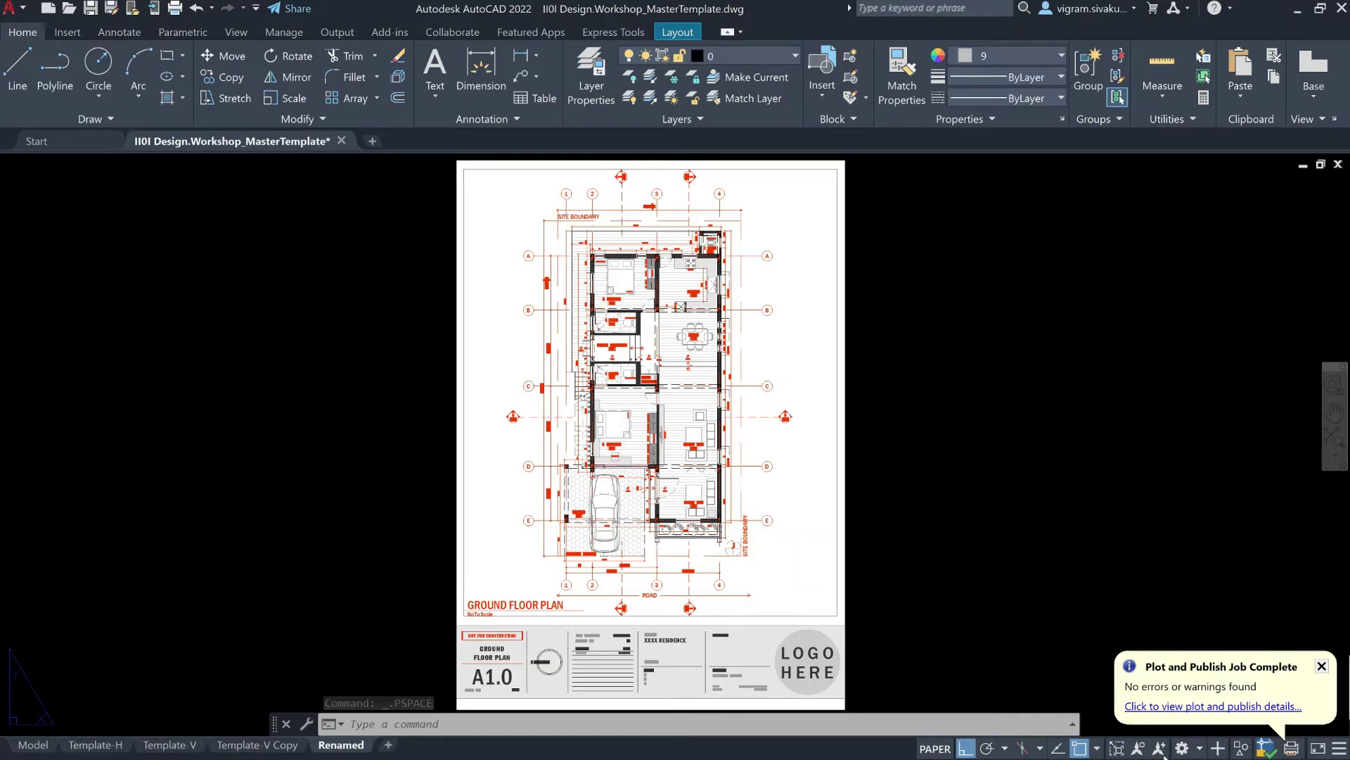
double_click(812, 499)
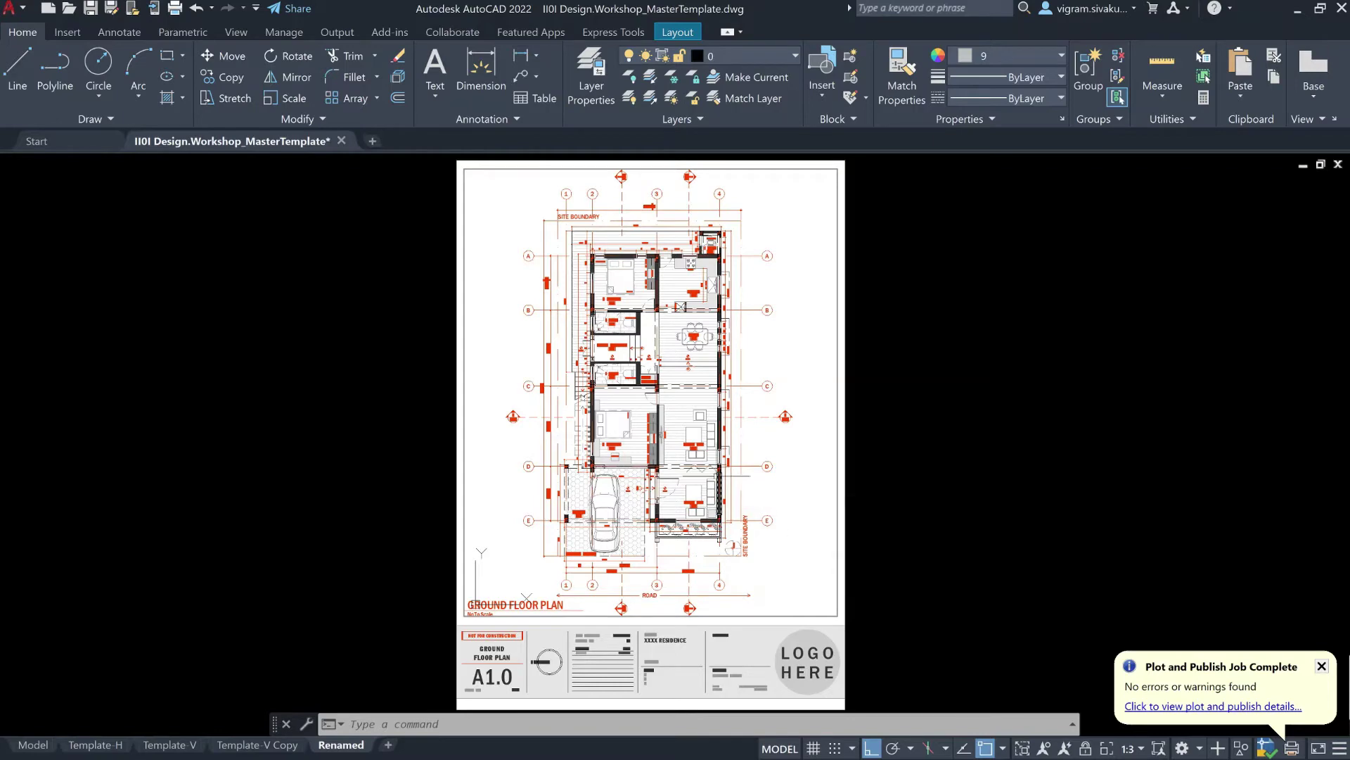
scroll(718, 477, "up", 5)
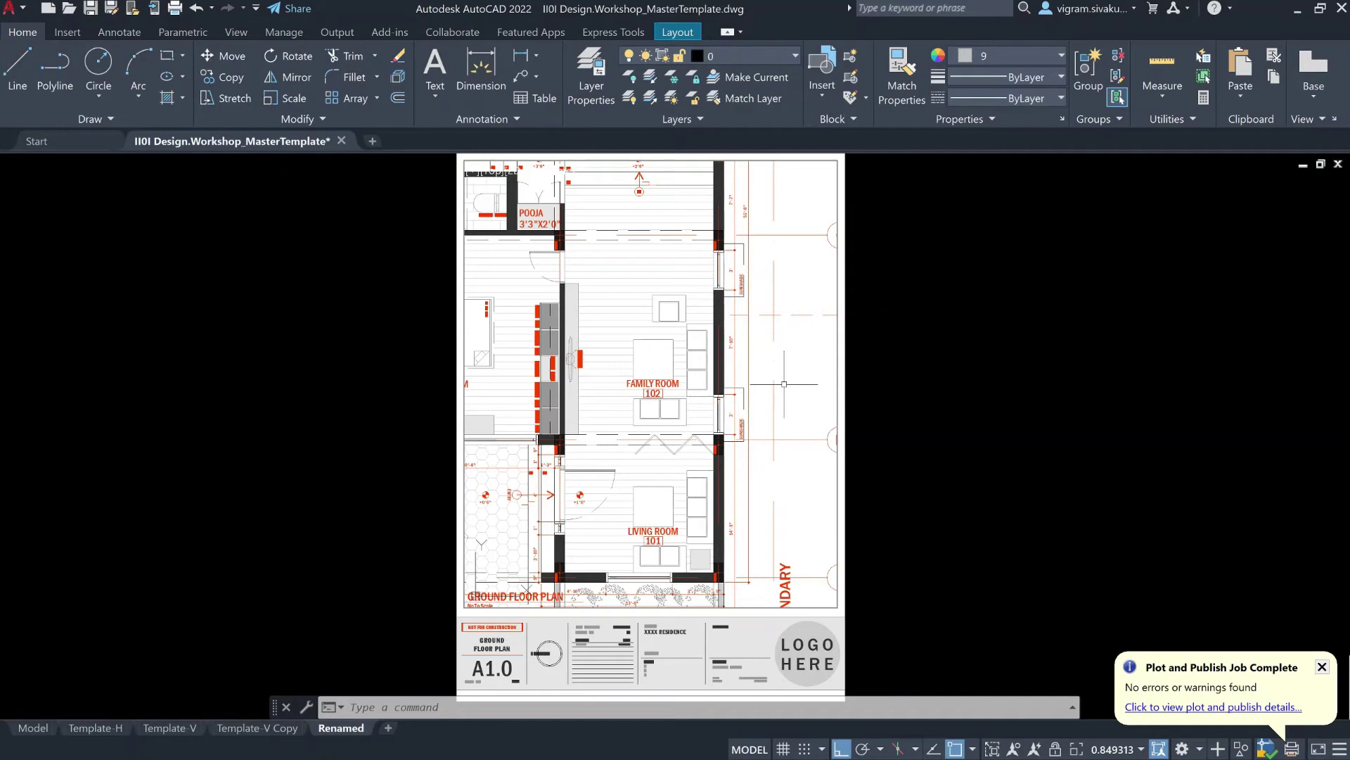
key("ctrl+z")
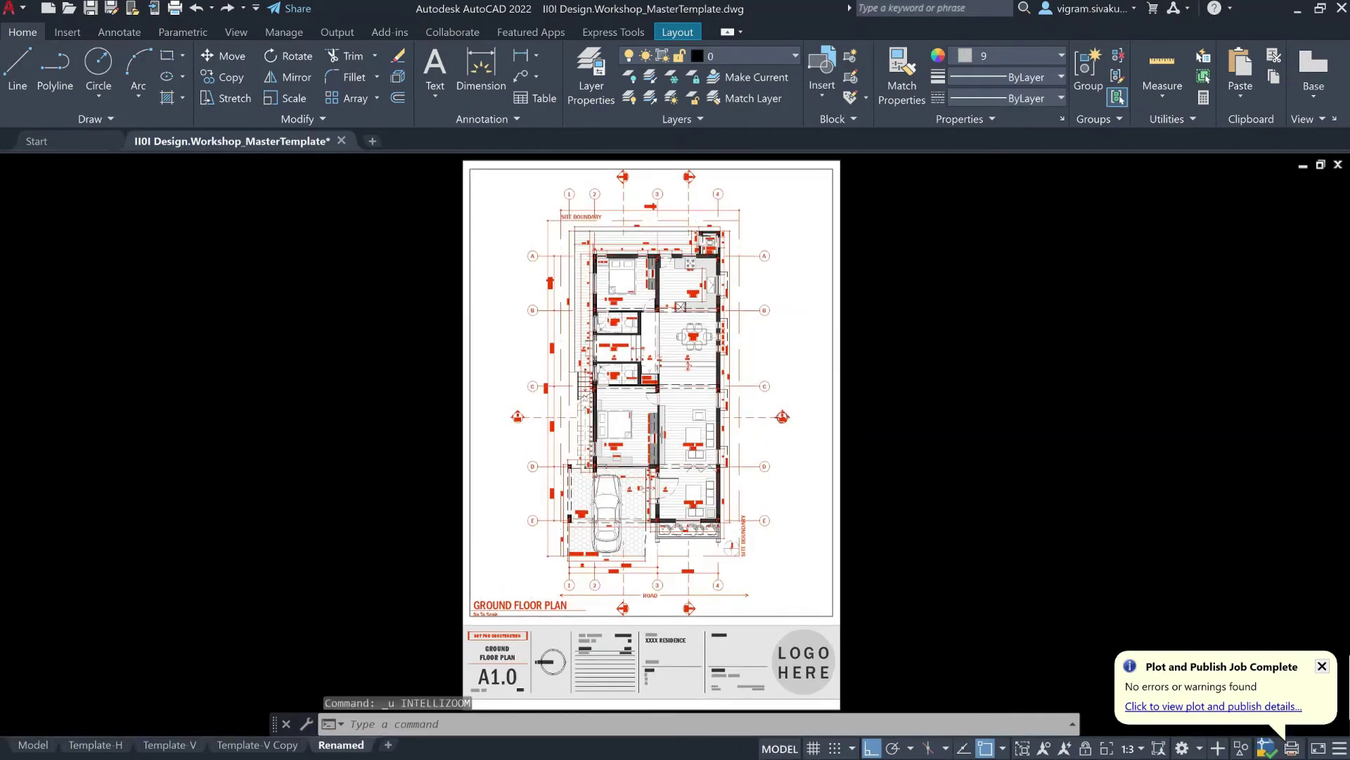
left_click(1086, 749)
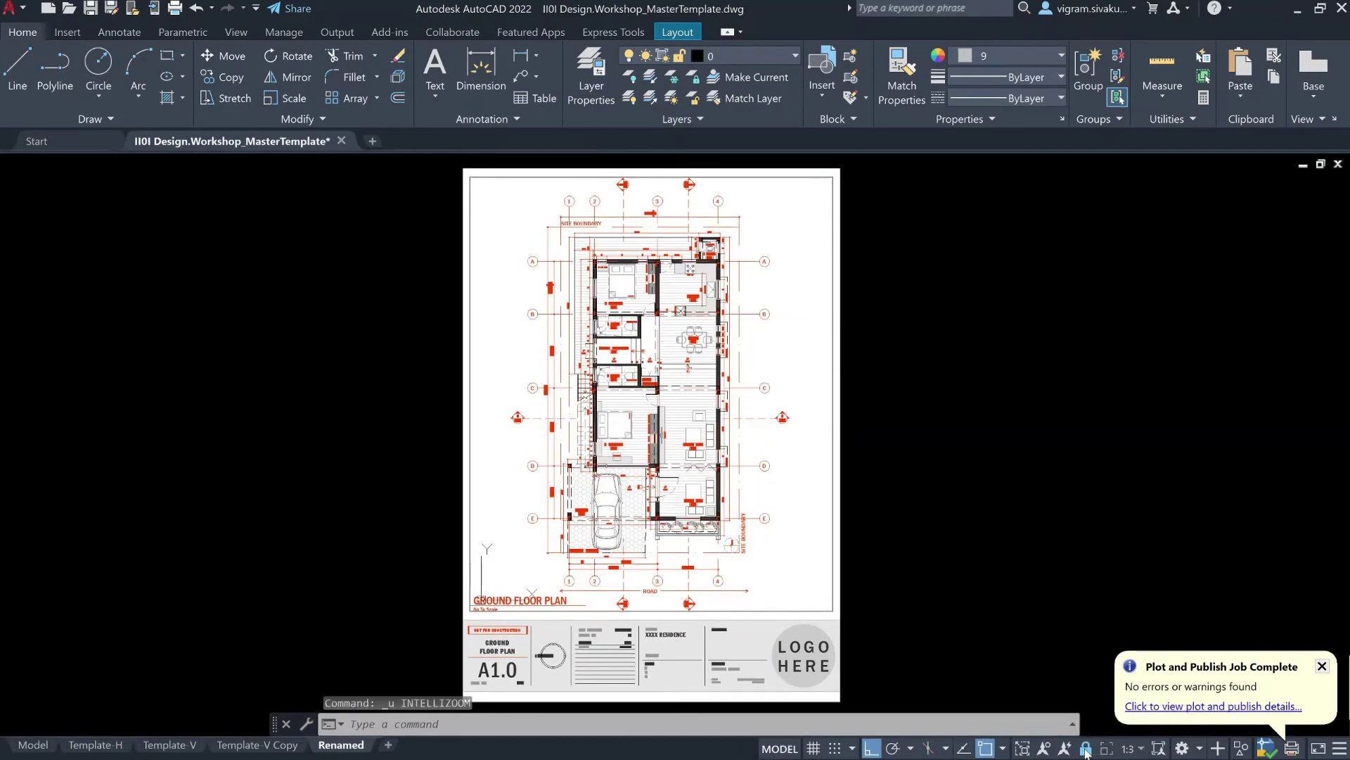
double_click(874, 336)
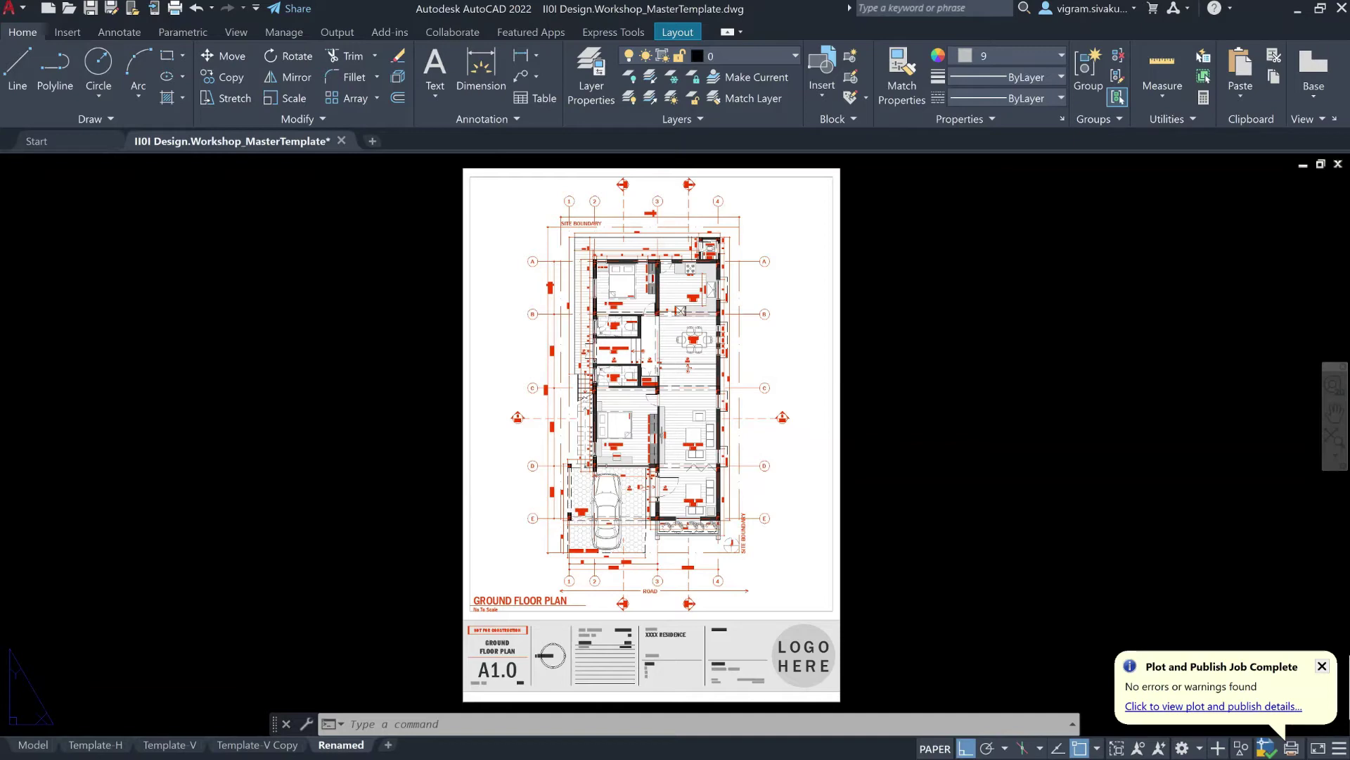
Switch to the Template-H layout and pan the sheet slightly.
left_click(97, 745)
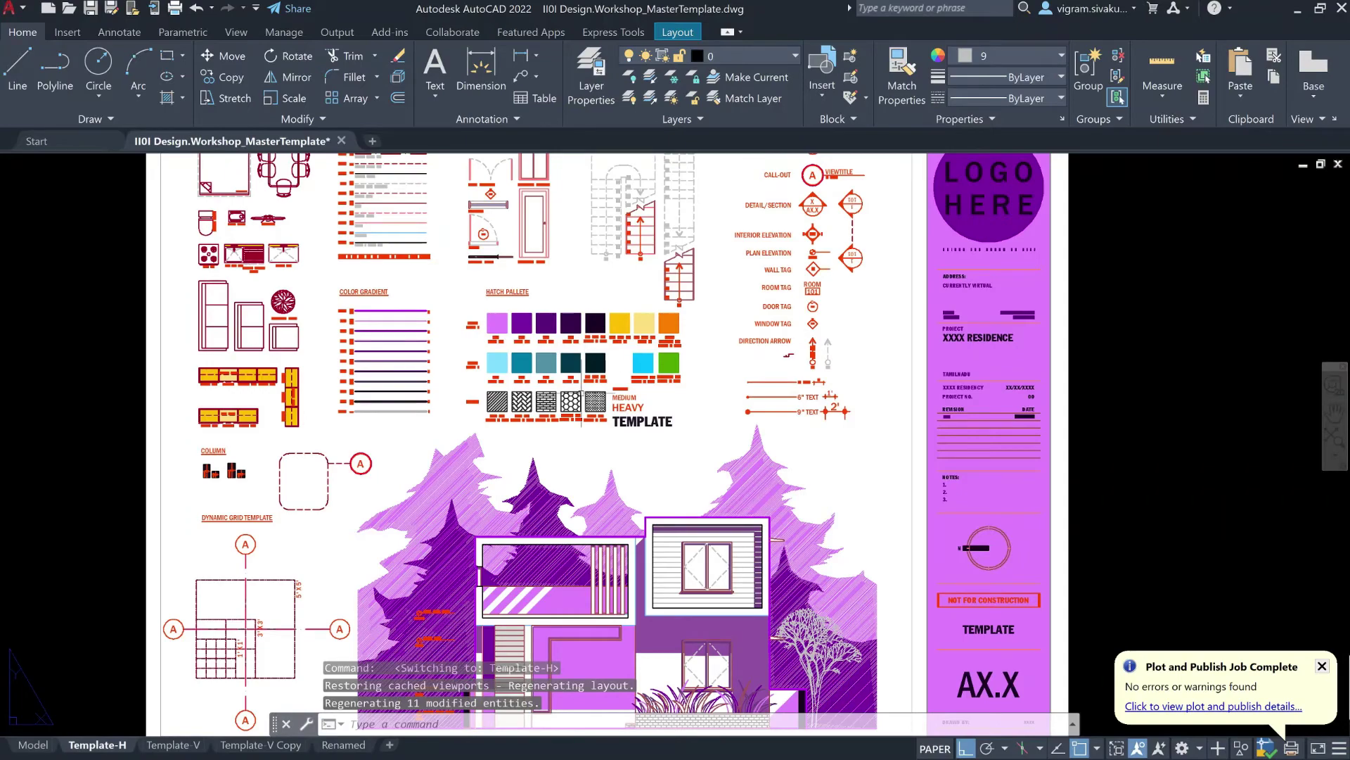
scroll(596, 554, "up", 3)
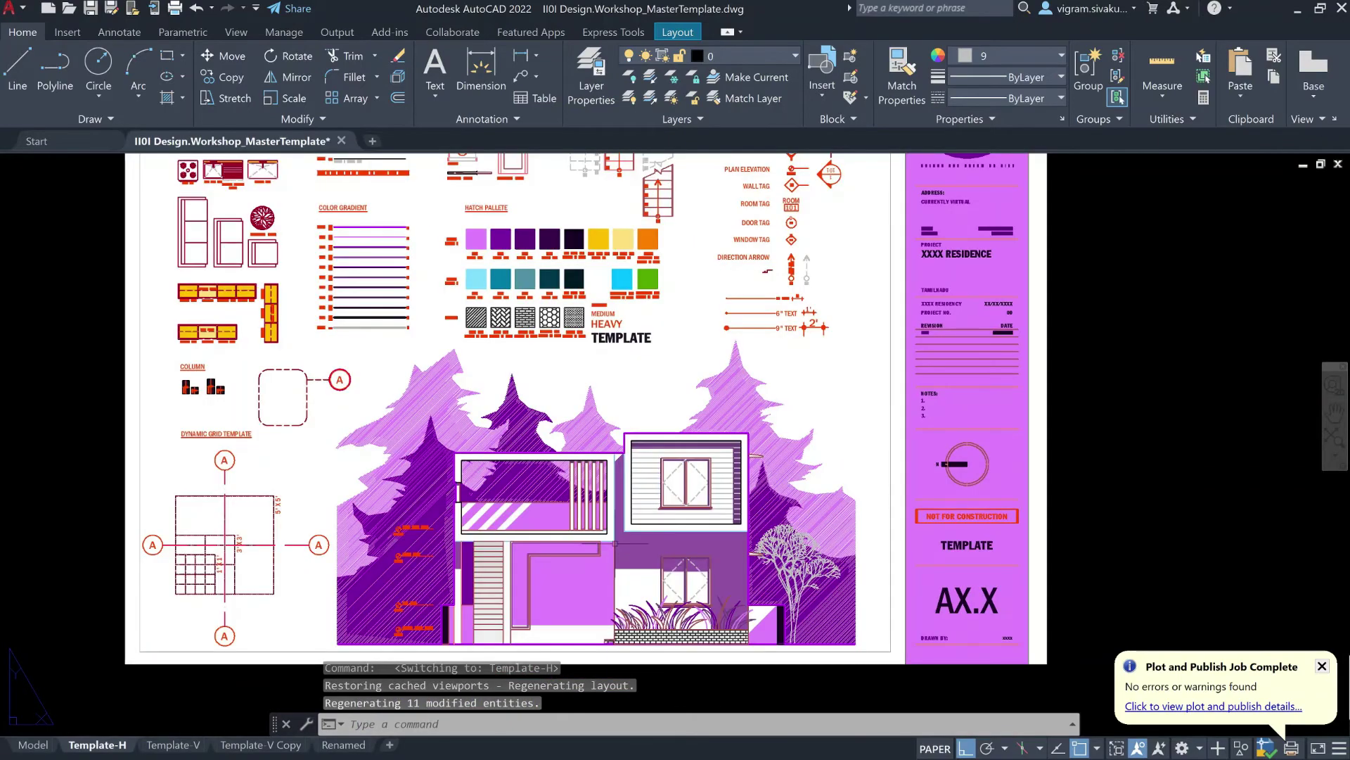
scroll(405, 269, "up", 5)
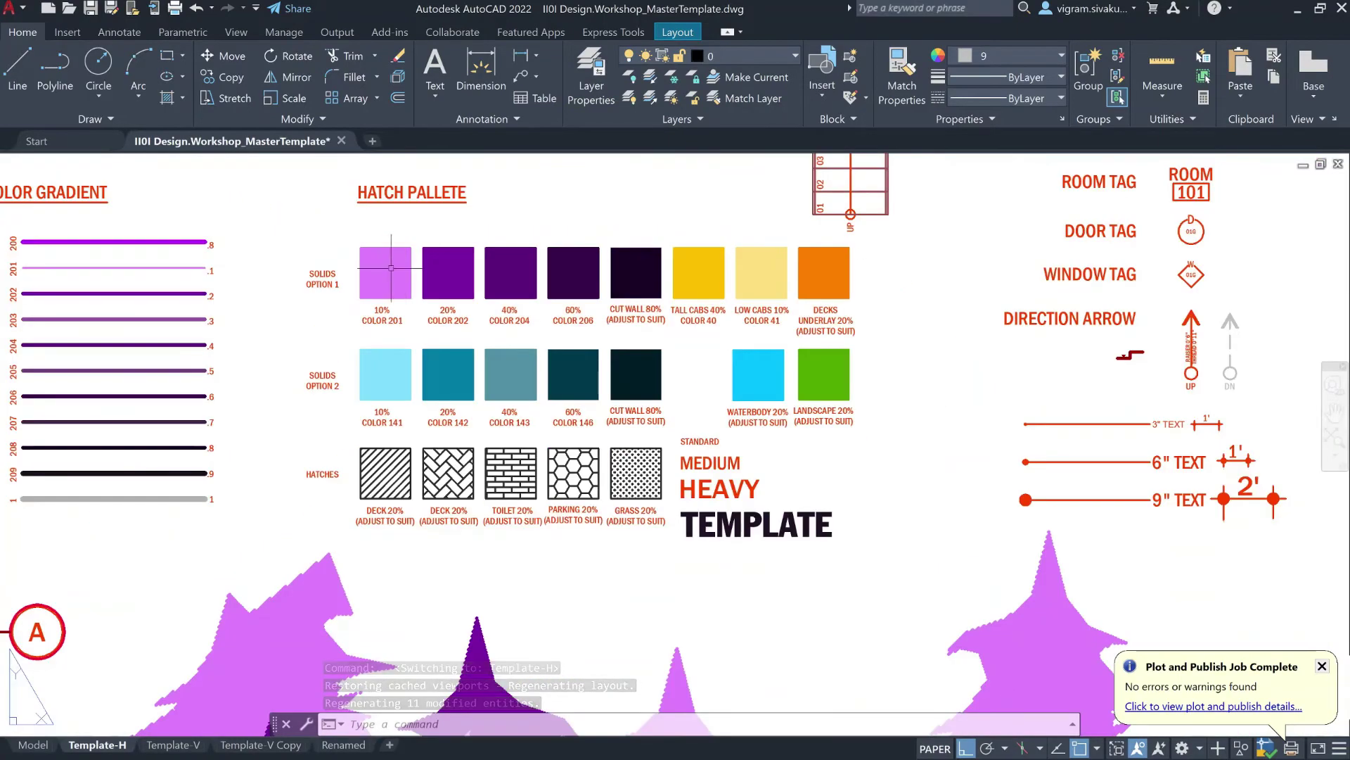
scroll(633, 366, "down", 5)
middle_click_drag(762, 389, 752, 410)
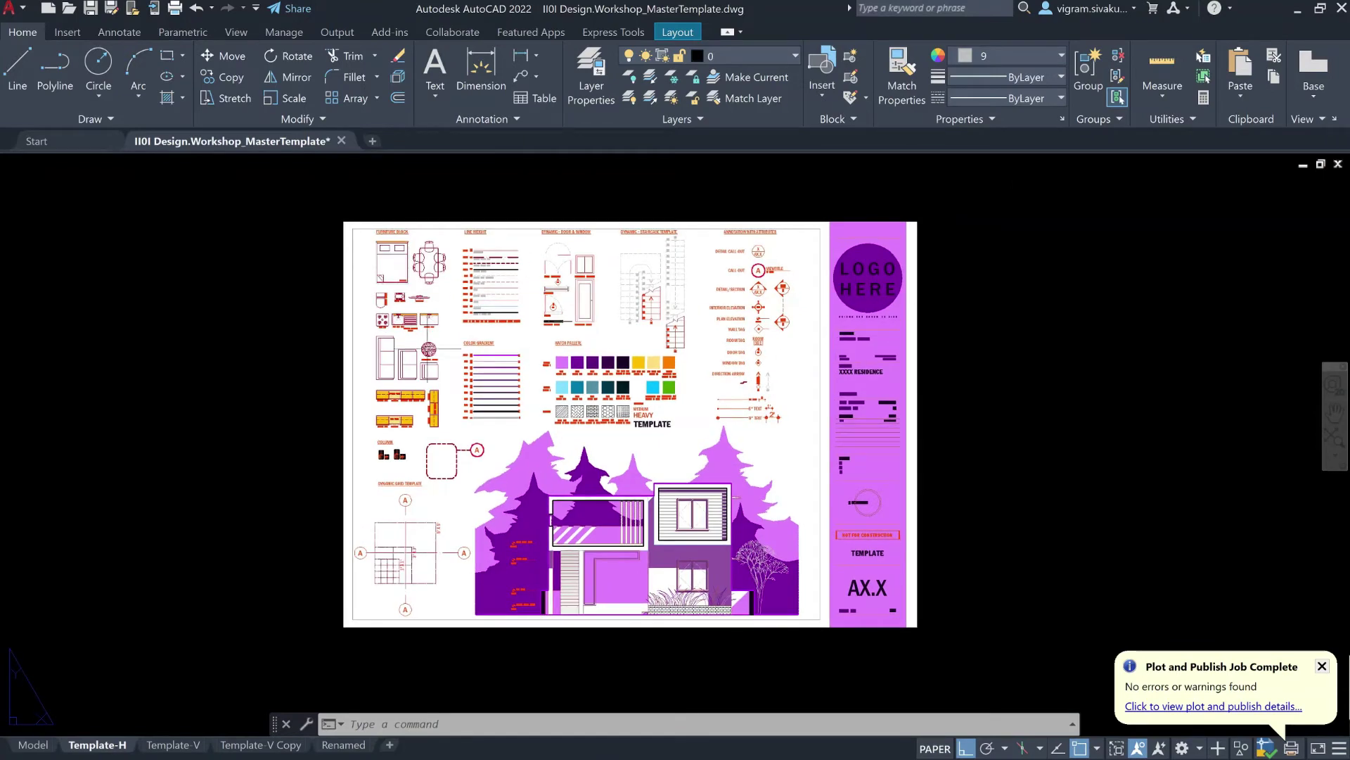
key("Escape")
key("Escape")
Edit Template-H's page setup, keeping AutoCAD PDF (High Quality Print).pc3, and list plot style tables.
right_click(110, 750)
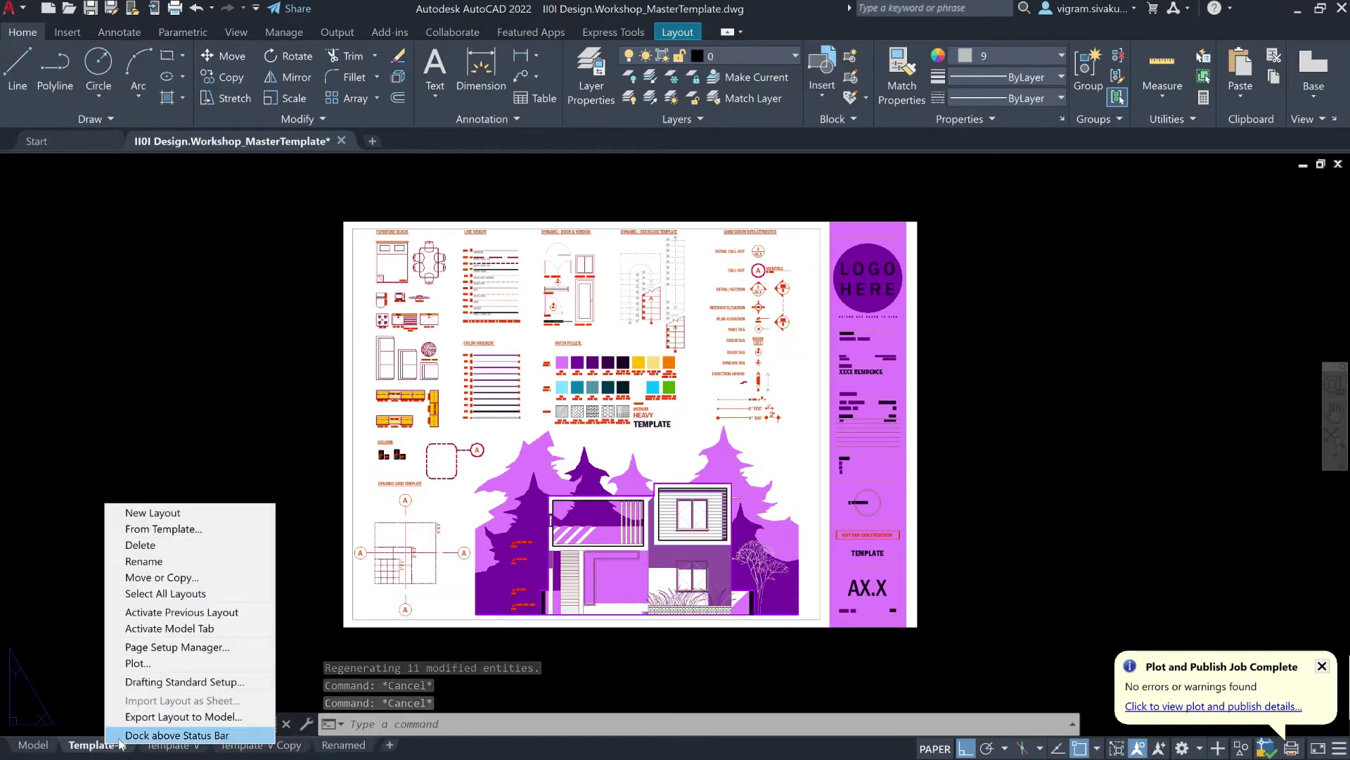
left_click(154, 647)
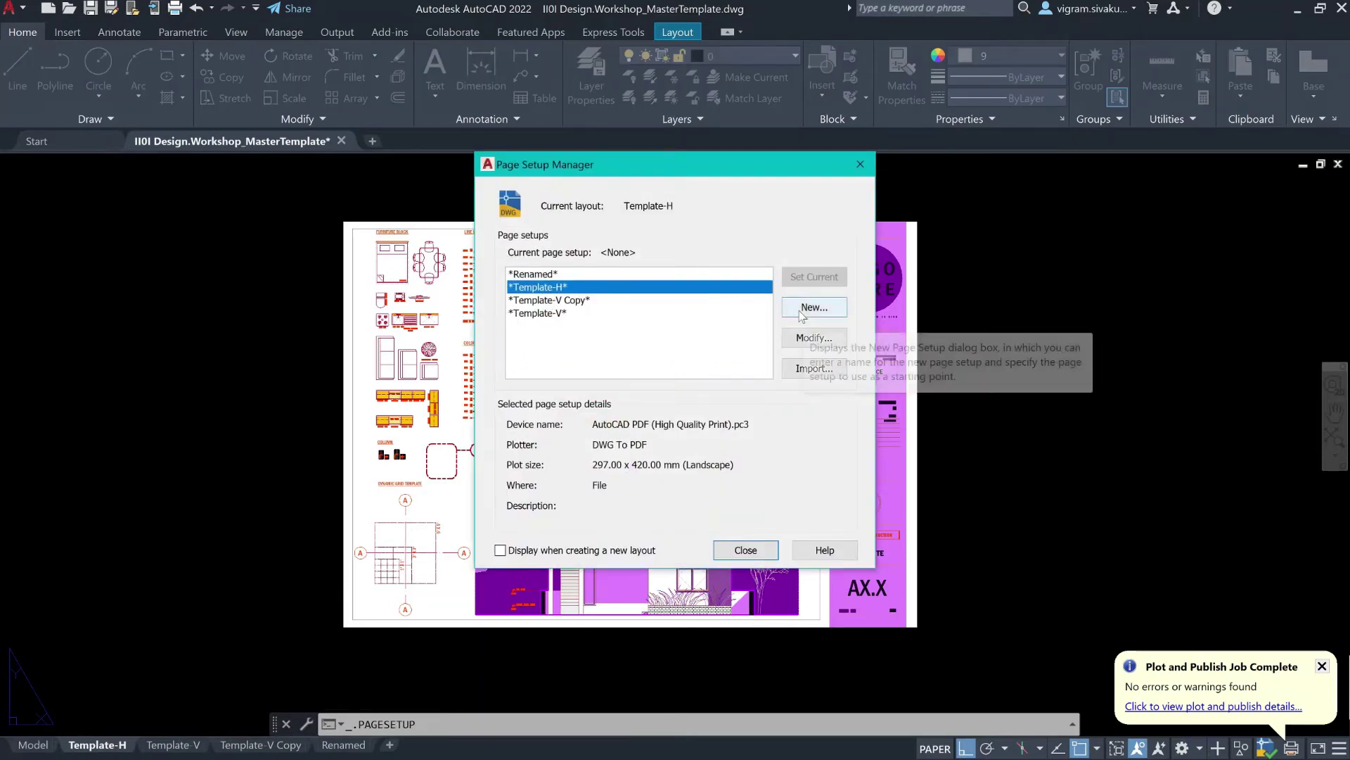
left_click(811, 336)
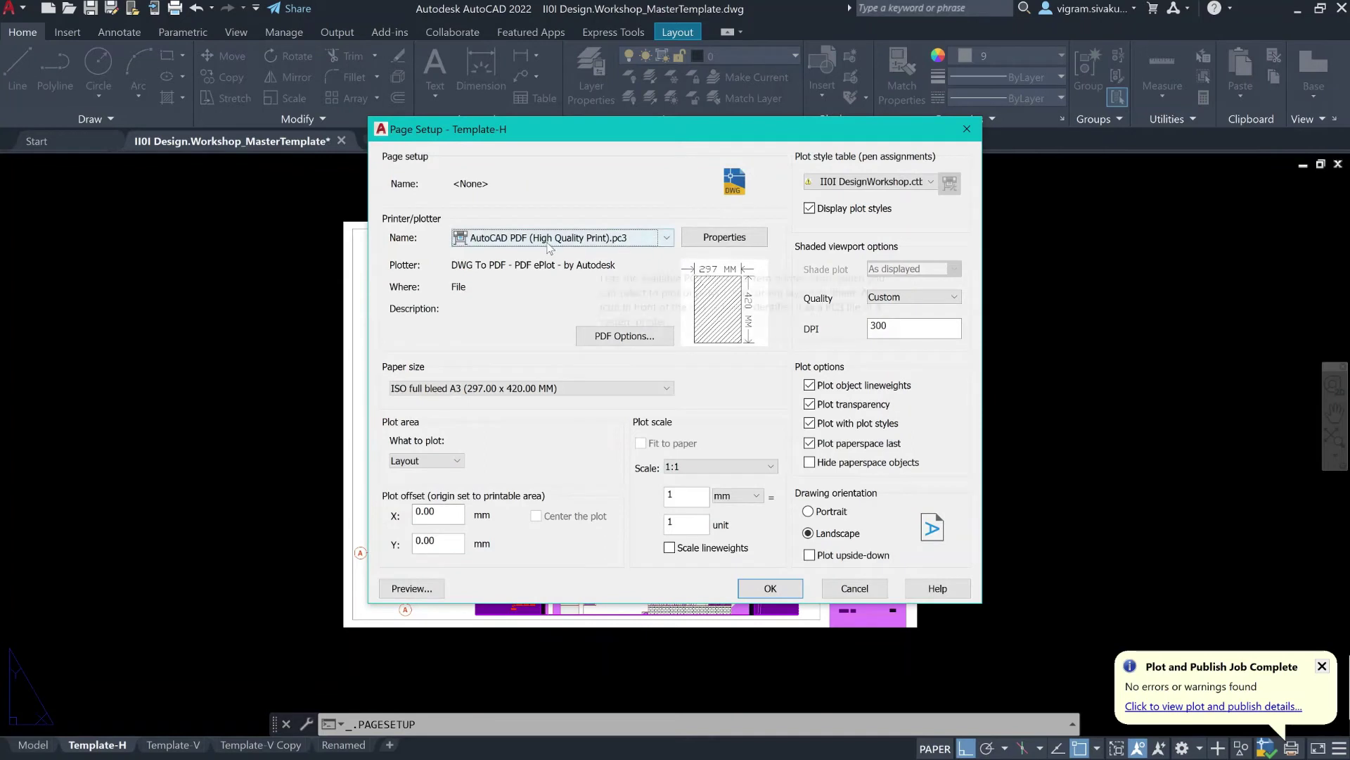
left_click(646, 240)
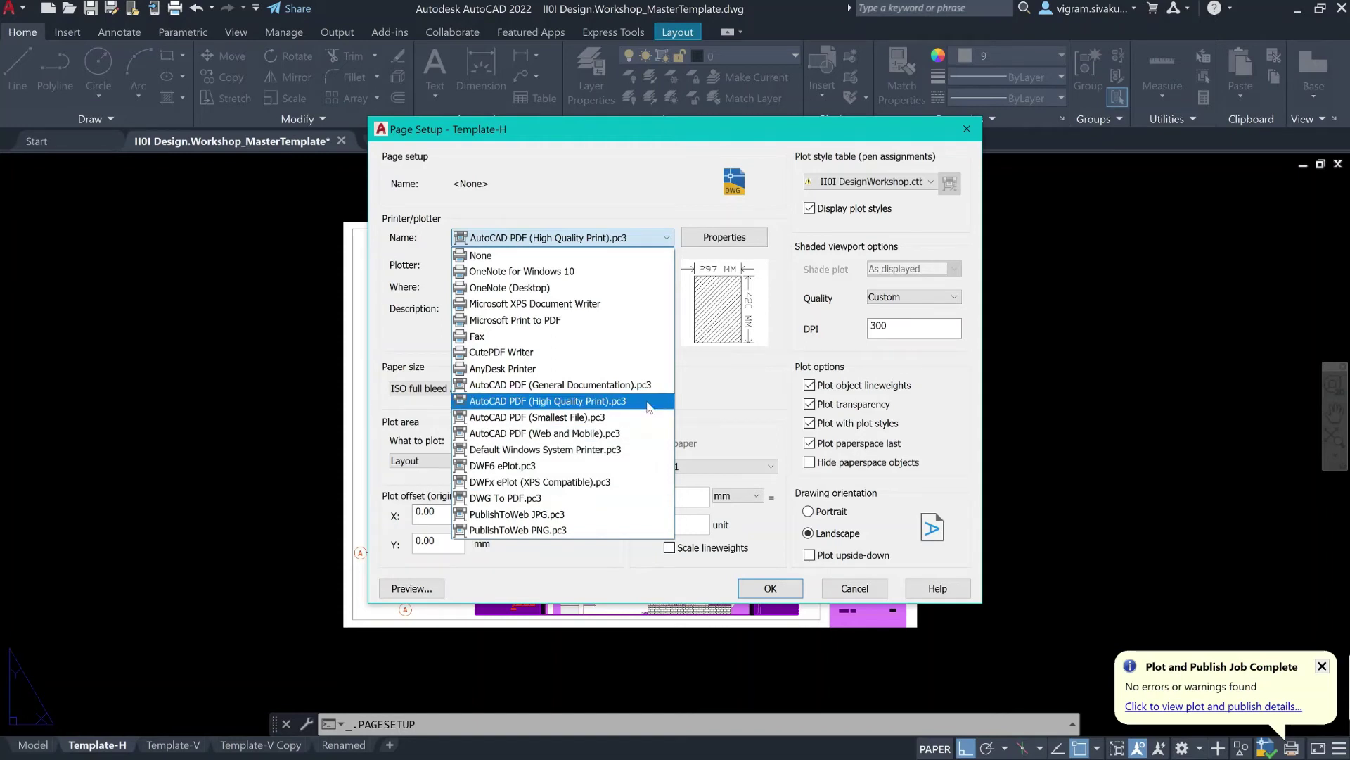
left_click(726, 391)
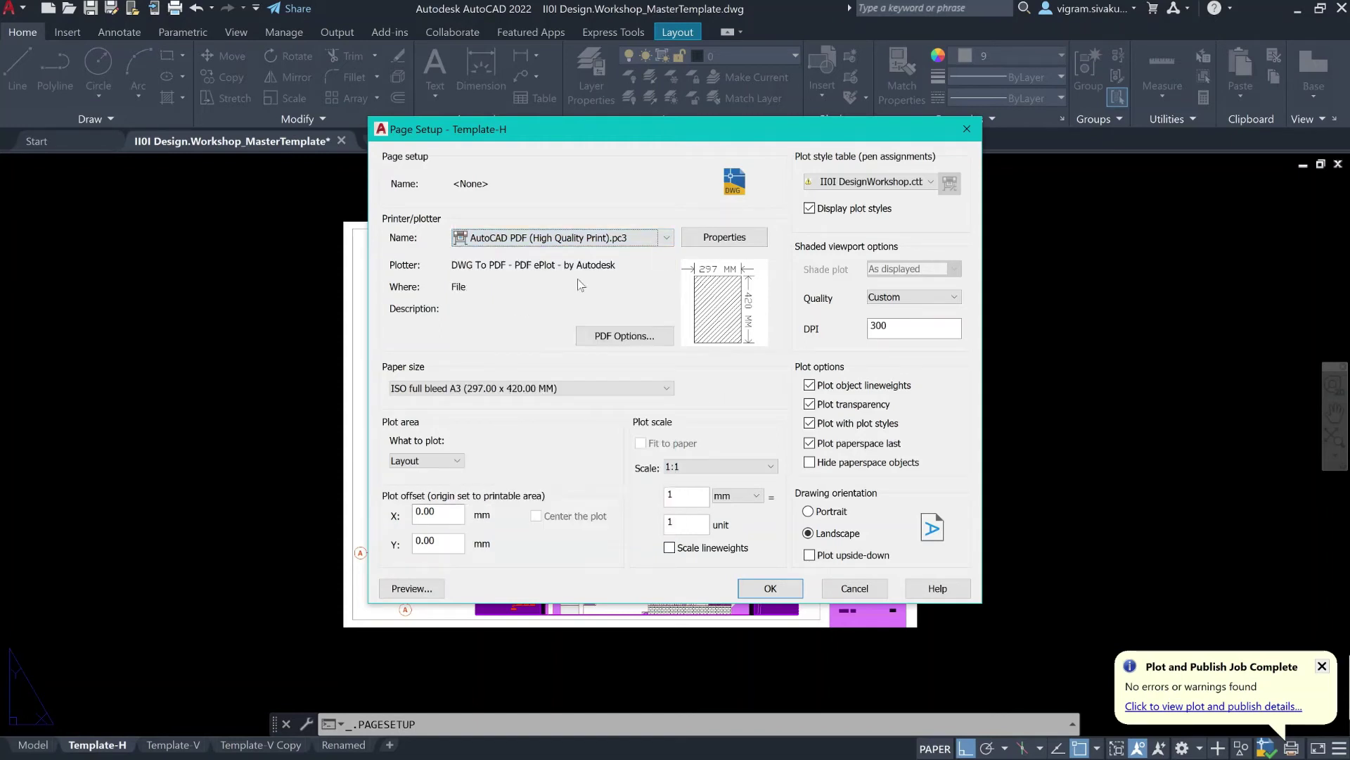
left_click(866, 183)
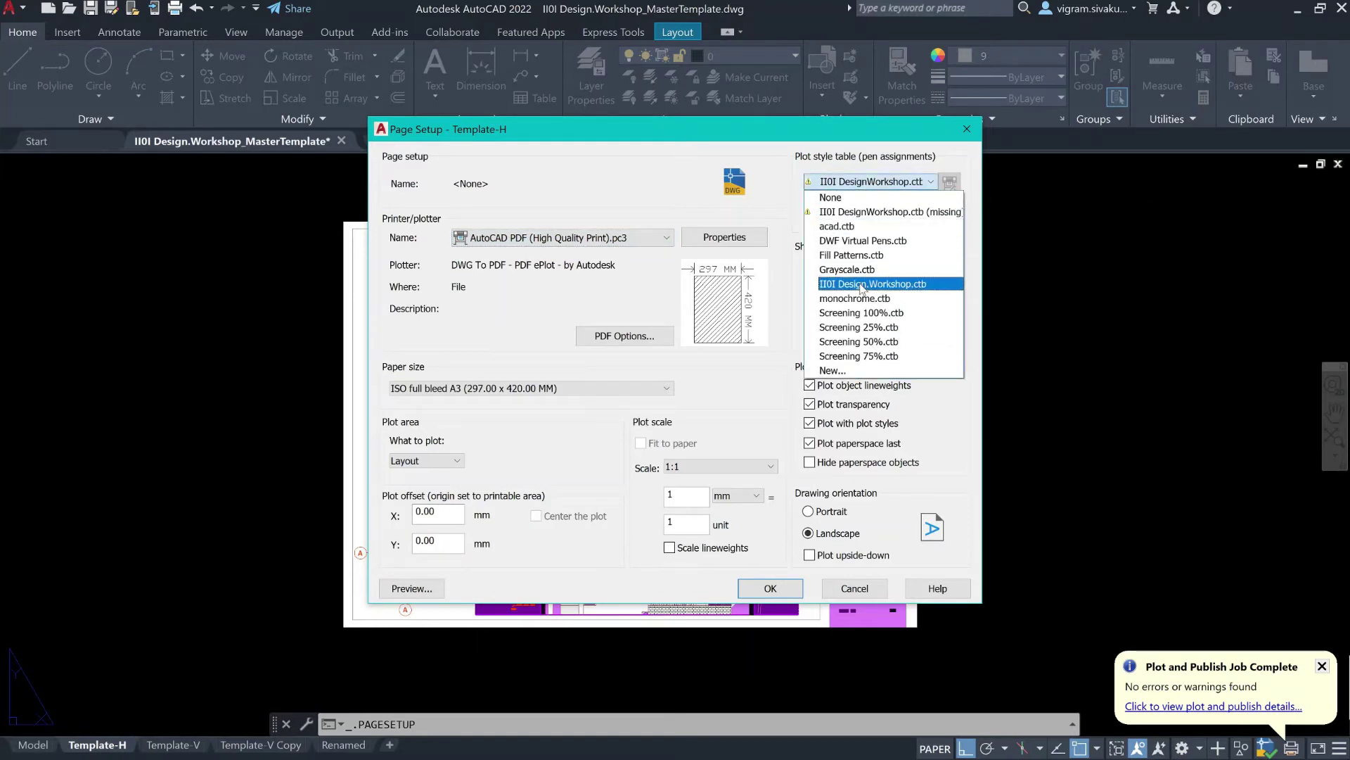
Try IIOI Design.Workshop.ctb, settle on monochrome.ctb, and select the 300 DPI value.
left_click(863, 285)
left_click(858, 183)
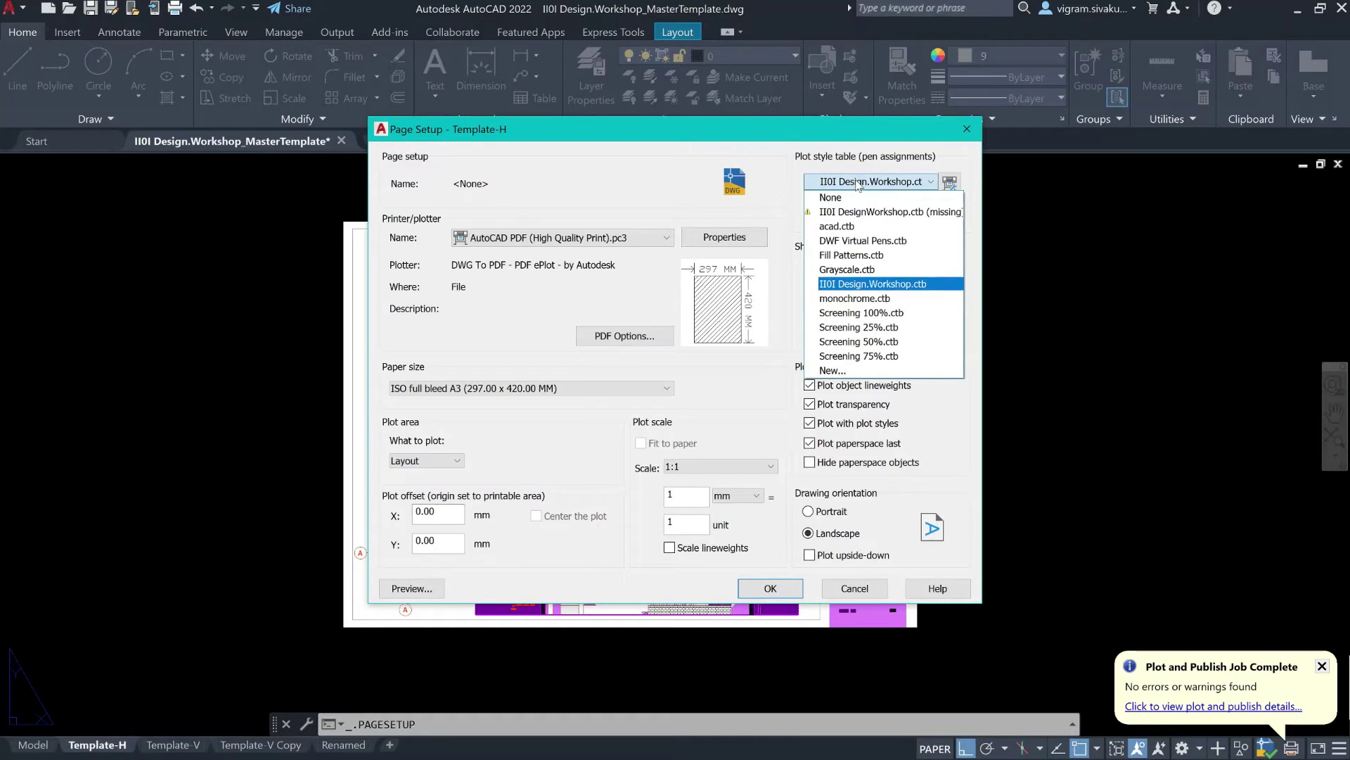
left_click(850, 299)
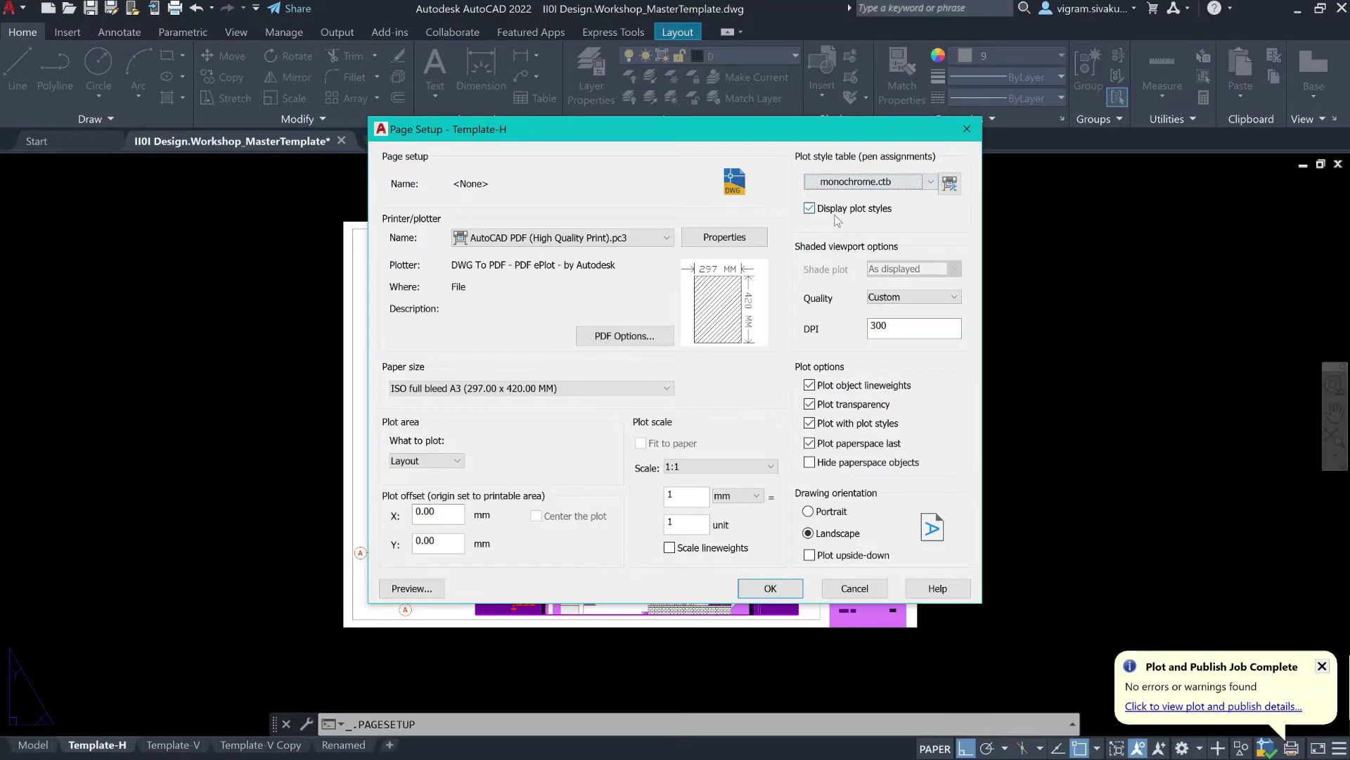
double_click(878, 325)
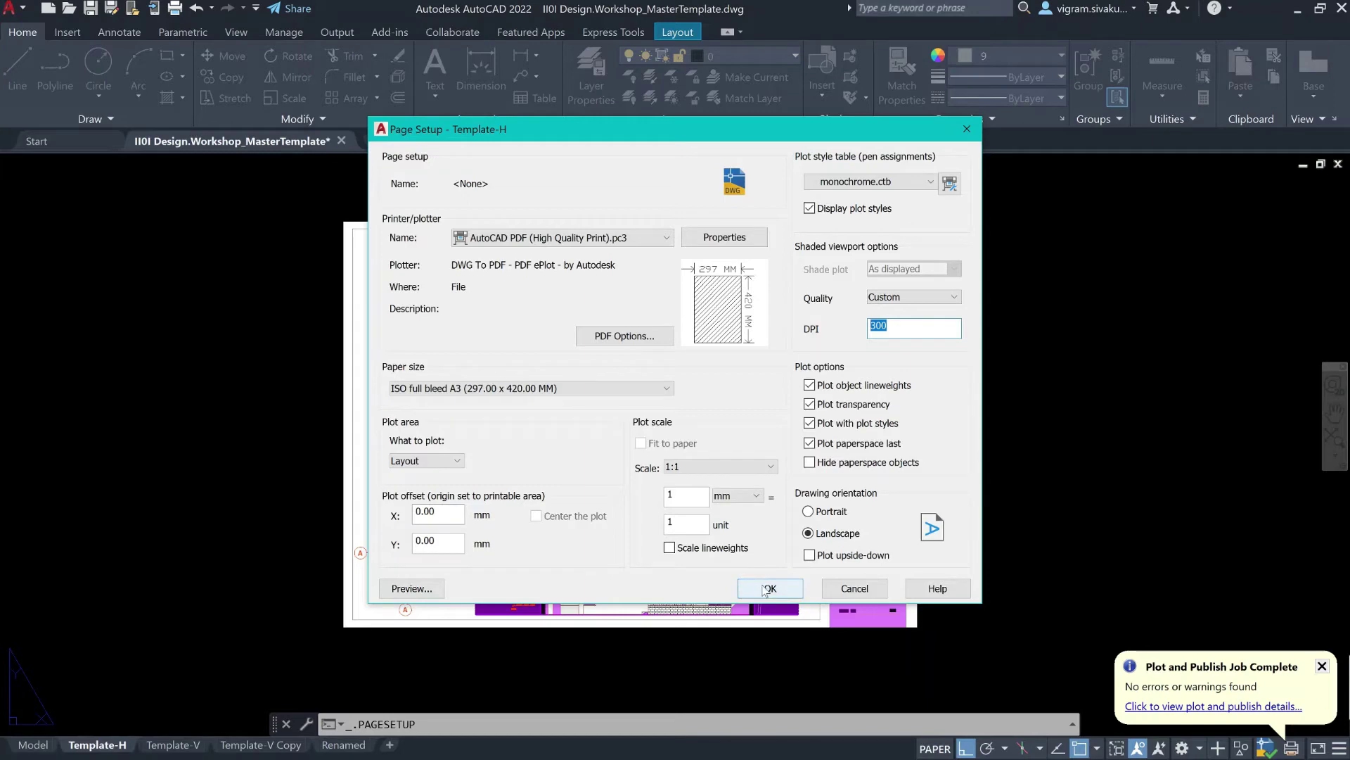
left_click(411, 589)
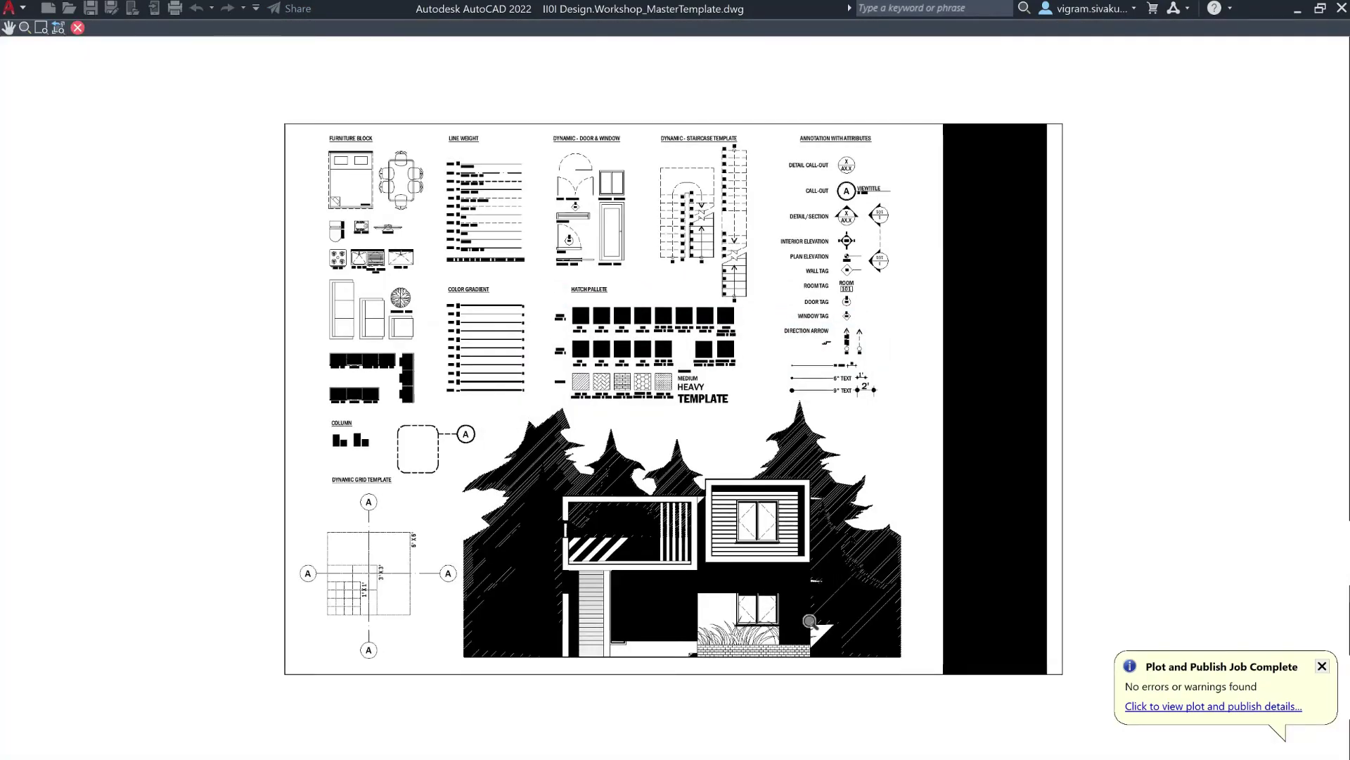
scroll(802, 619, "up", 4)
scroll(913, 533, "down", 5)
middle_click_drag(997, 395, 950, 414)
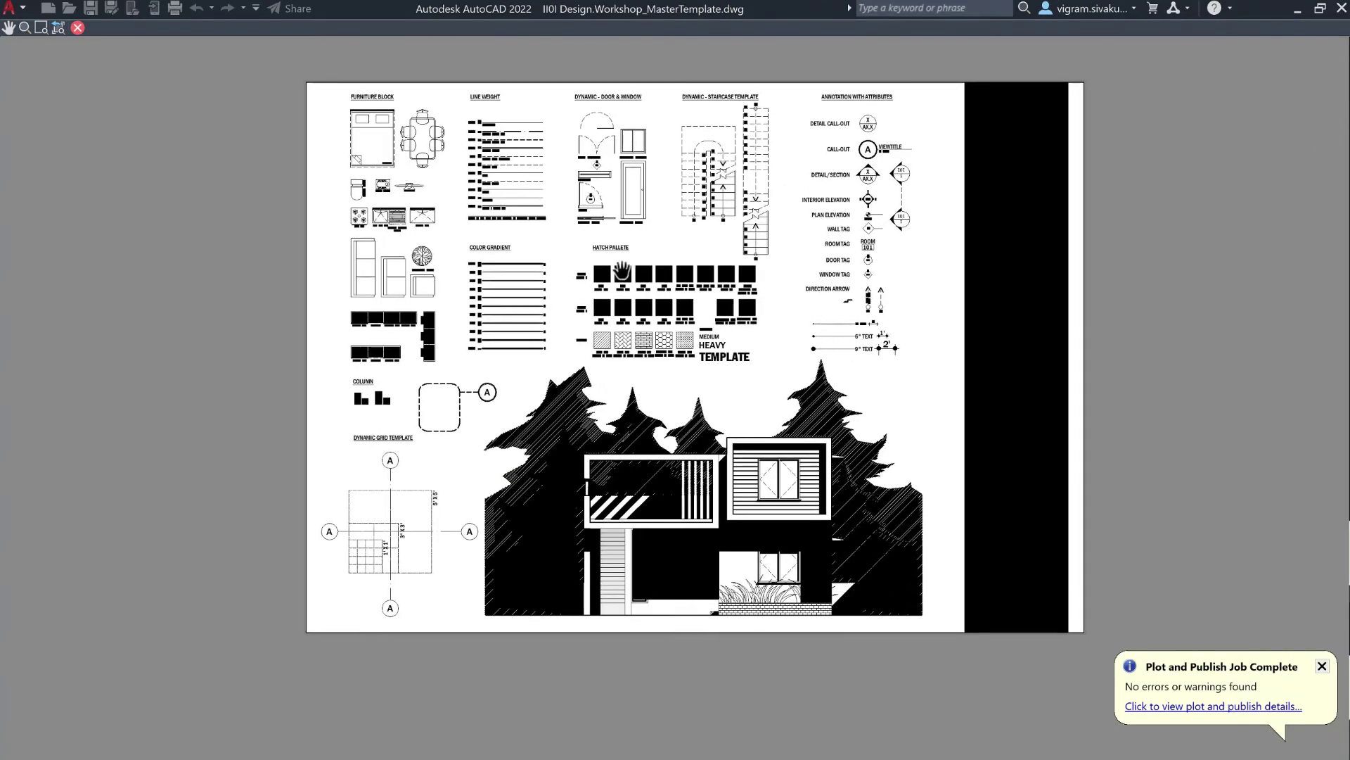
scroll(661, 259, "up", 4)
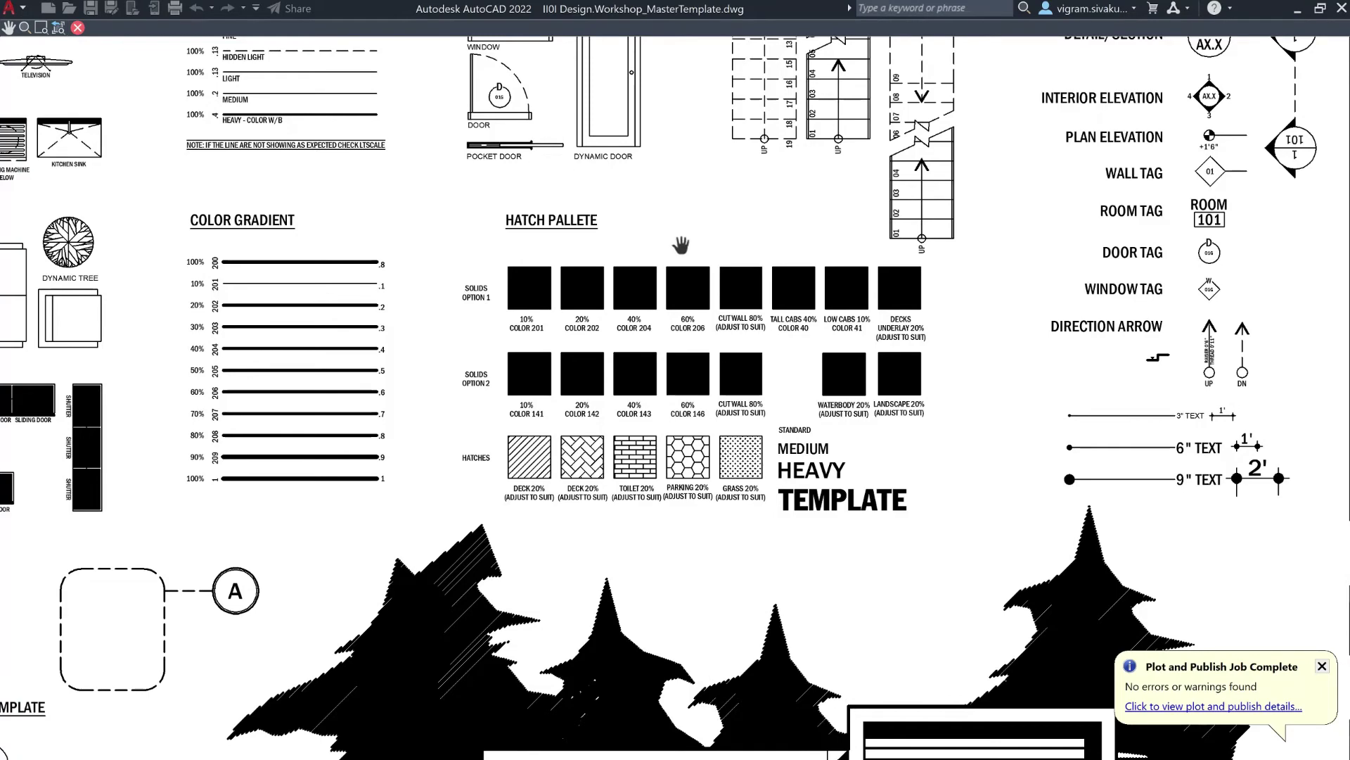
scroll(681, 264, "down", 4)
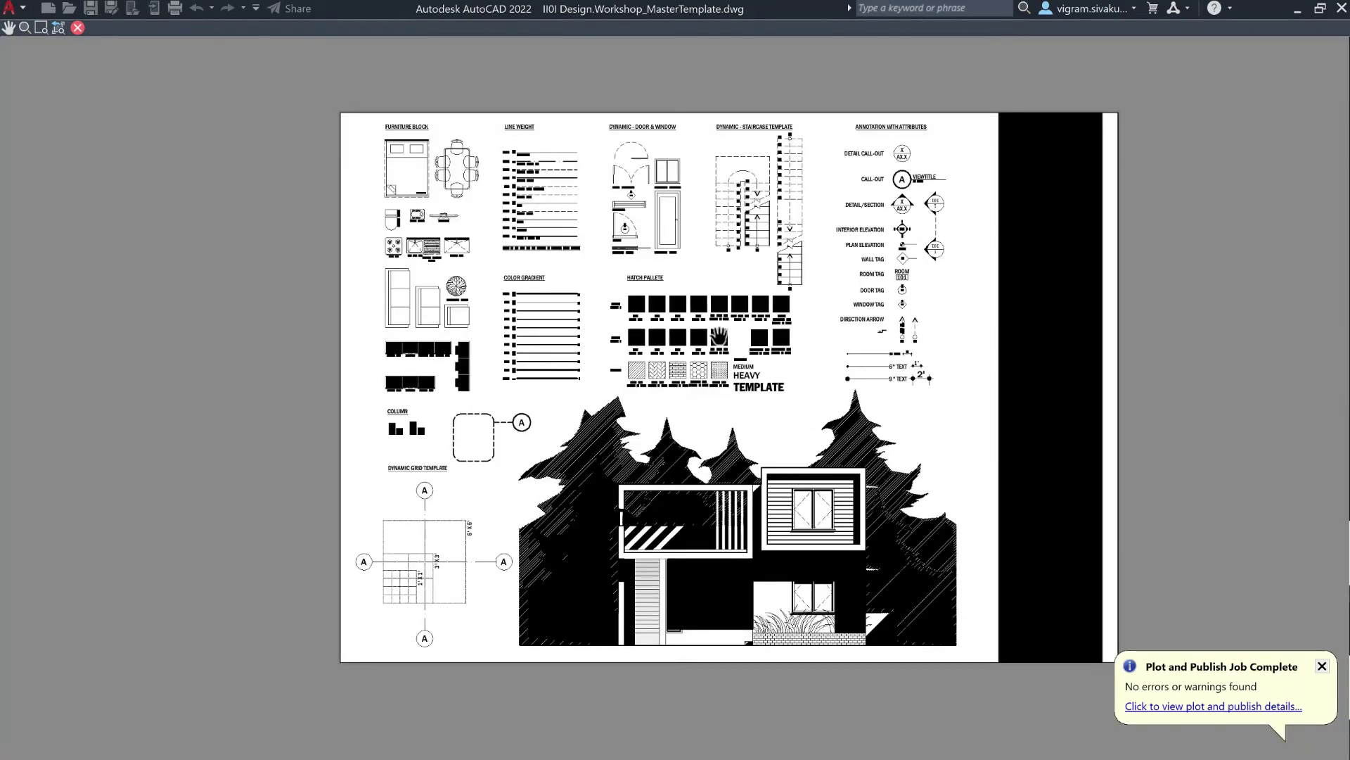
scroll(718, 337, "up", 1)
key("Escape")
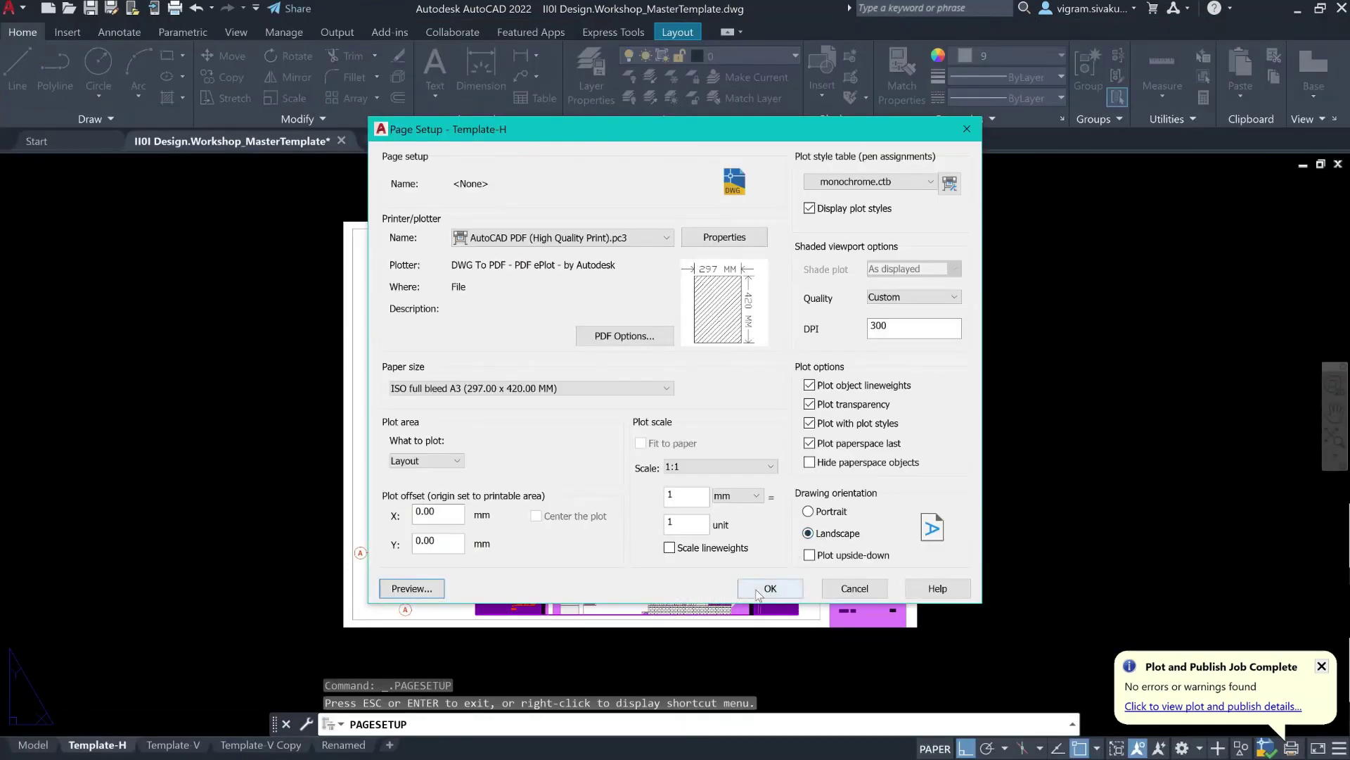
Confirm the page setup, close the manager, and REGEN the Template-H layout.
left_click(758, 591)
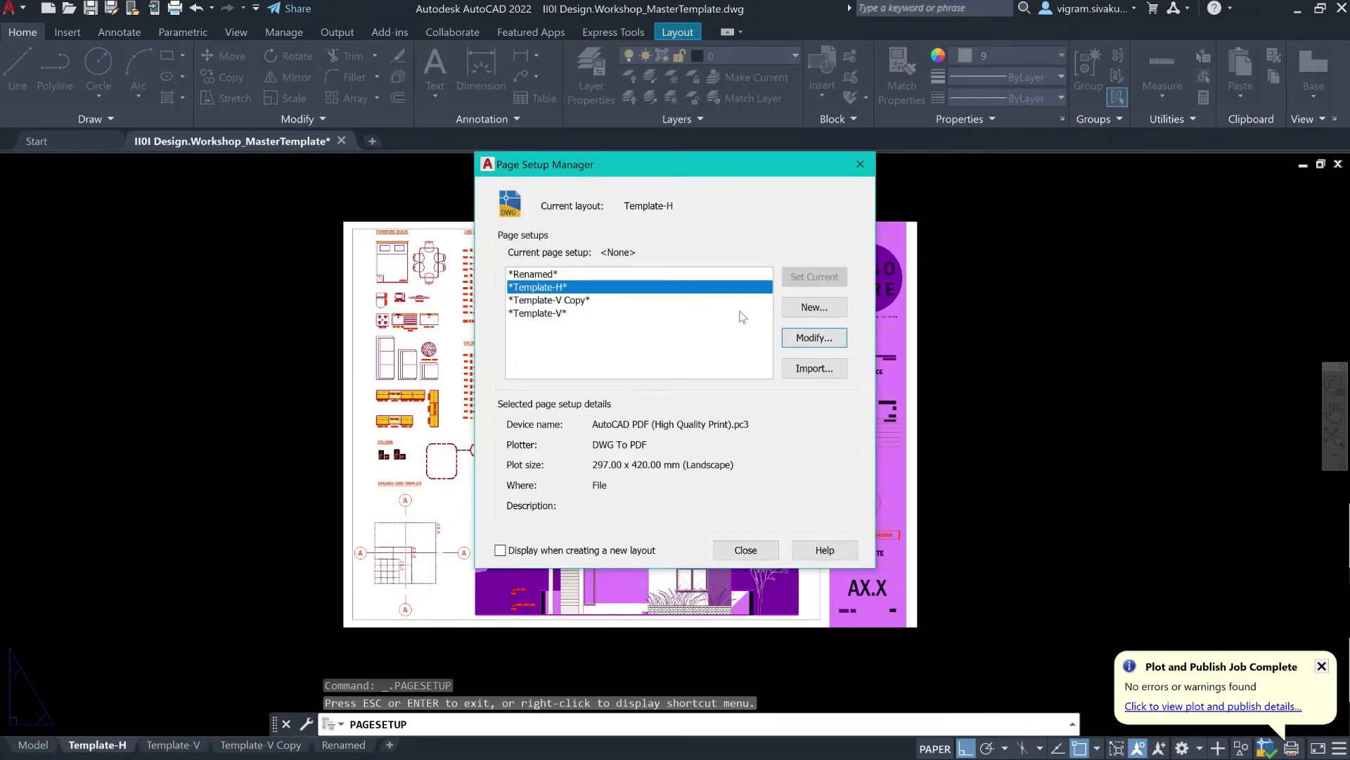
left_click(745, 550)
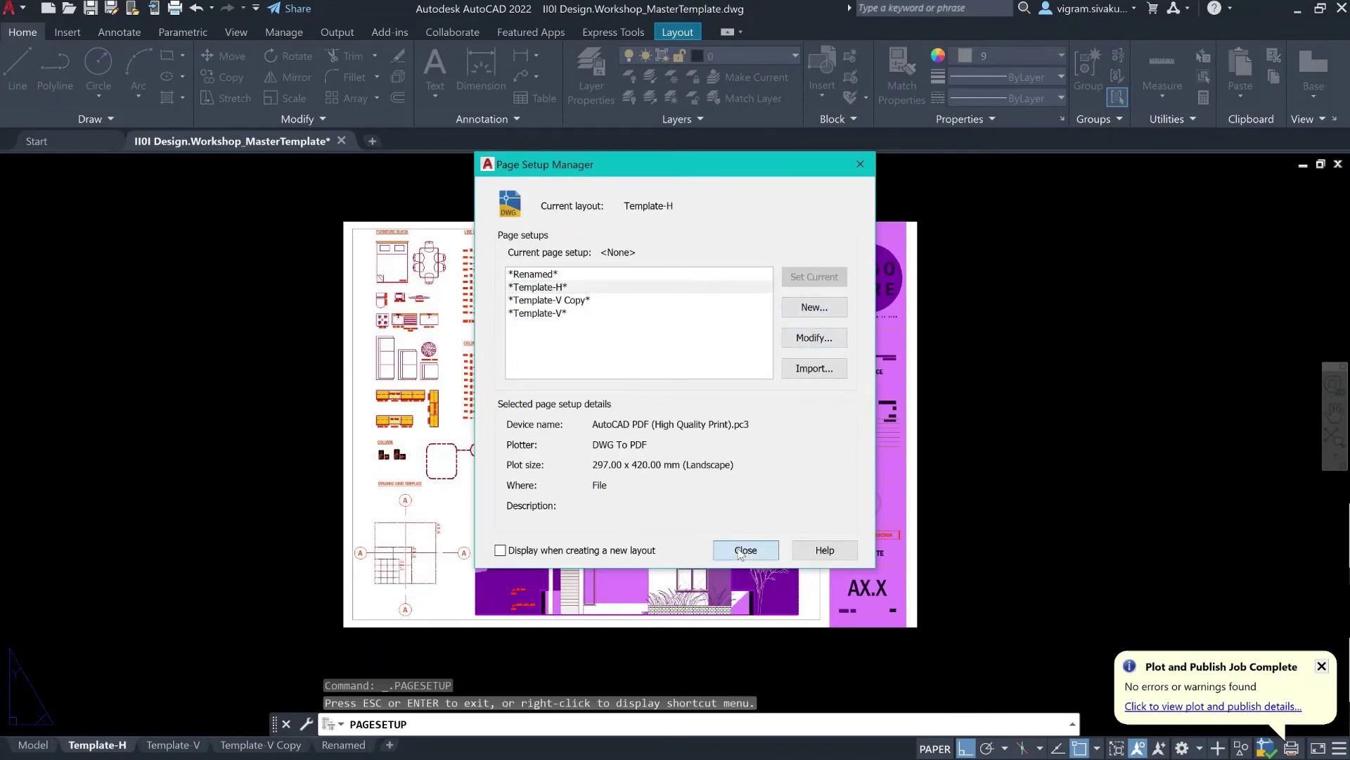
key("Escape")
key("Escape")
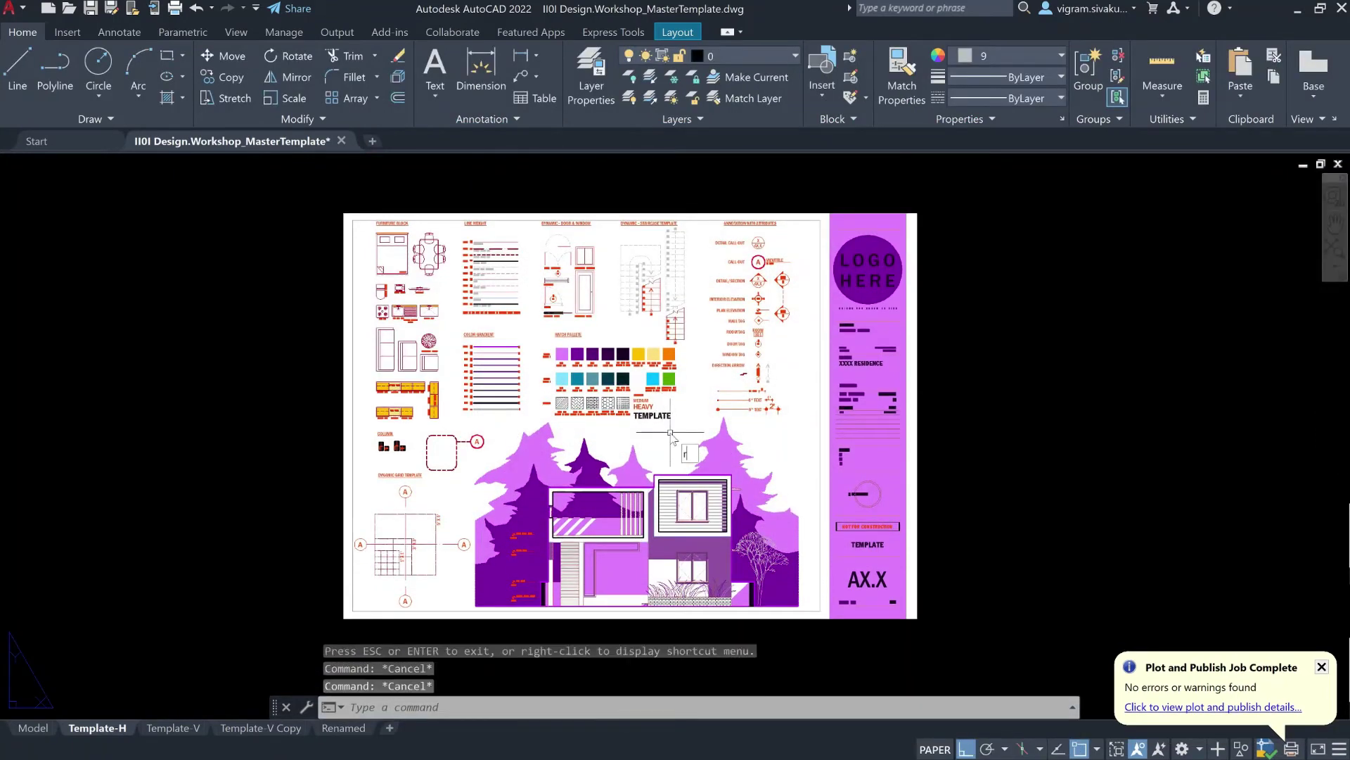
key("Escape")
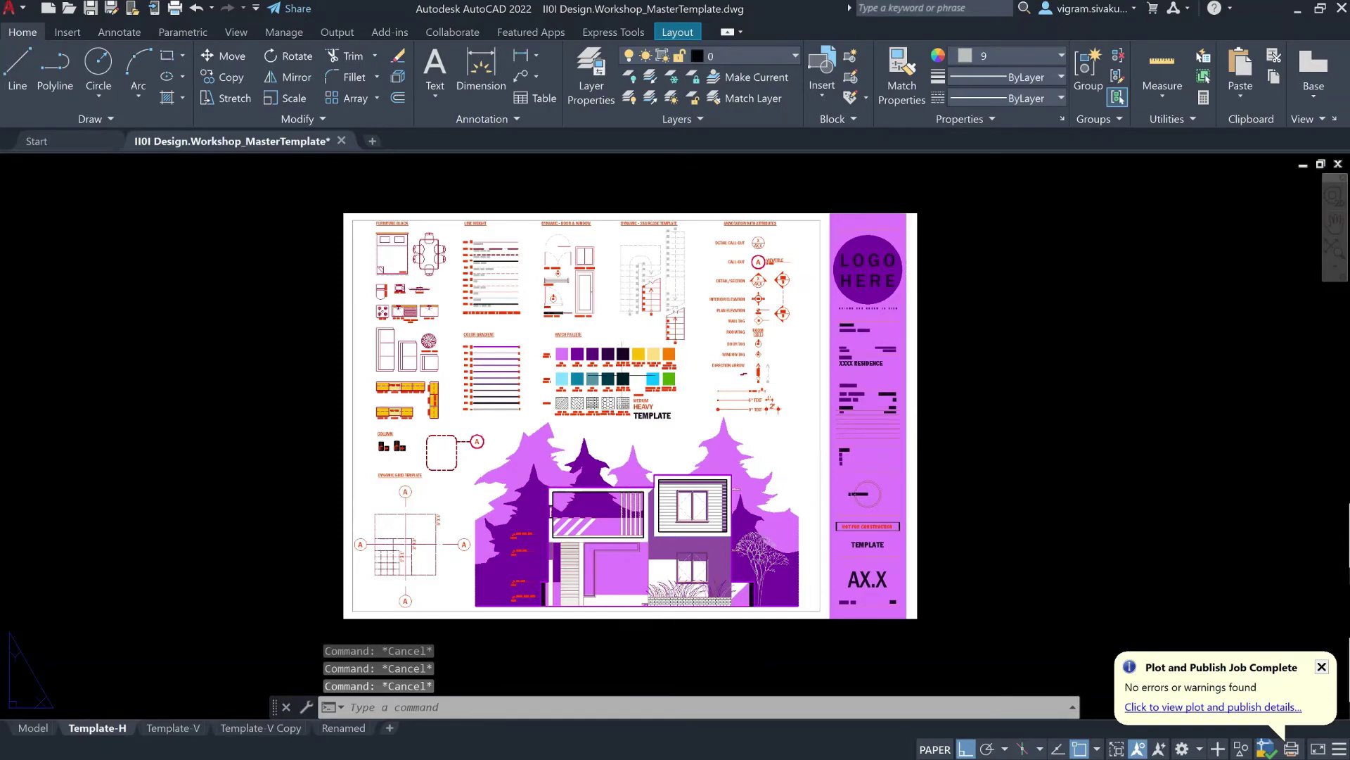
type("re")
key("Return")
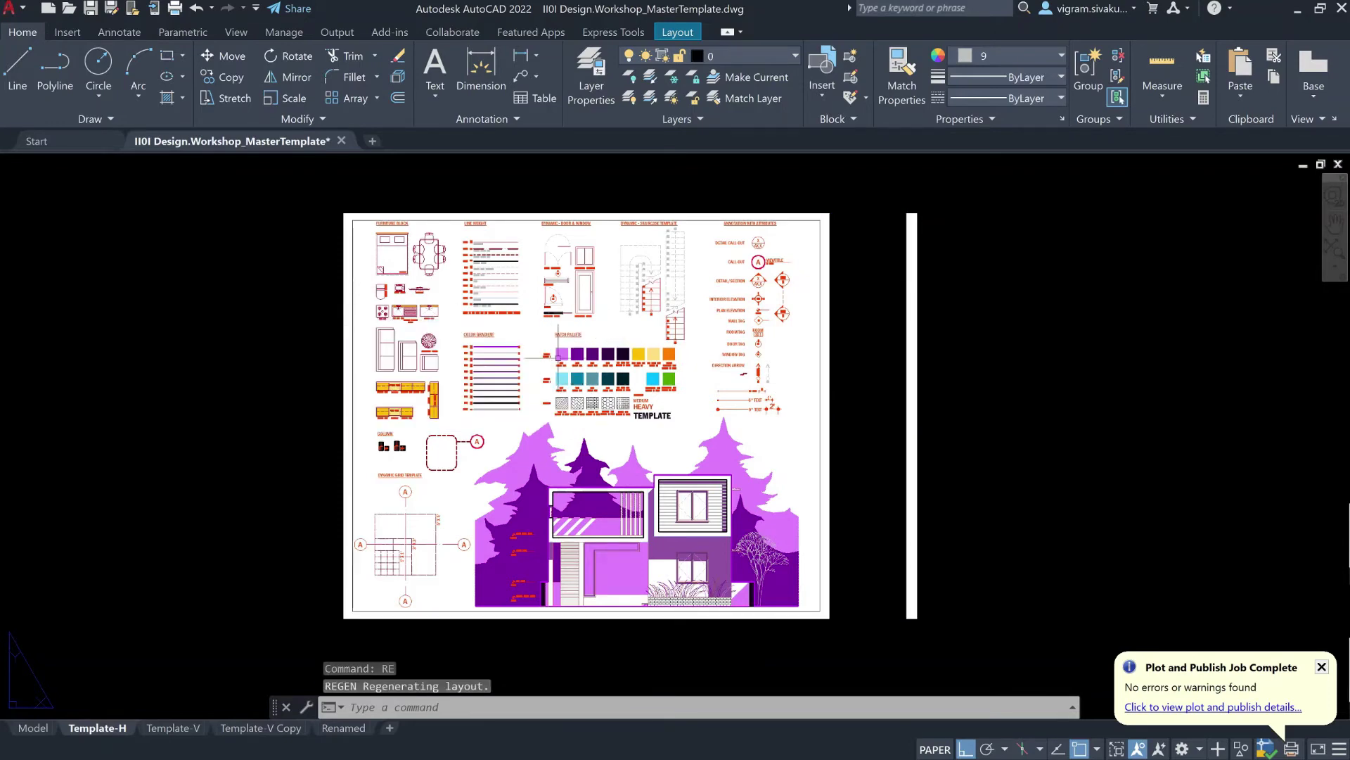
Regenerate inside the viewport as well, then return to paper space showing black and white.
double_click(671, 437)
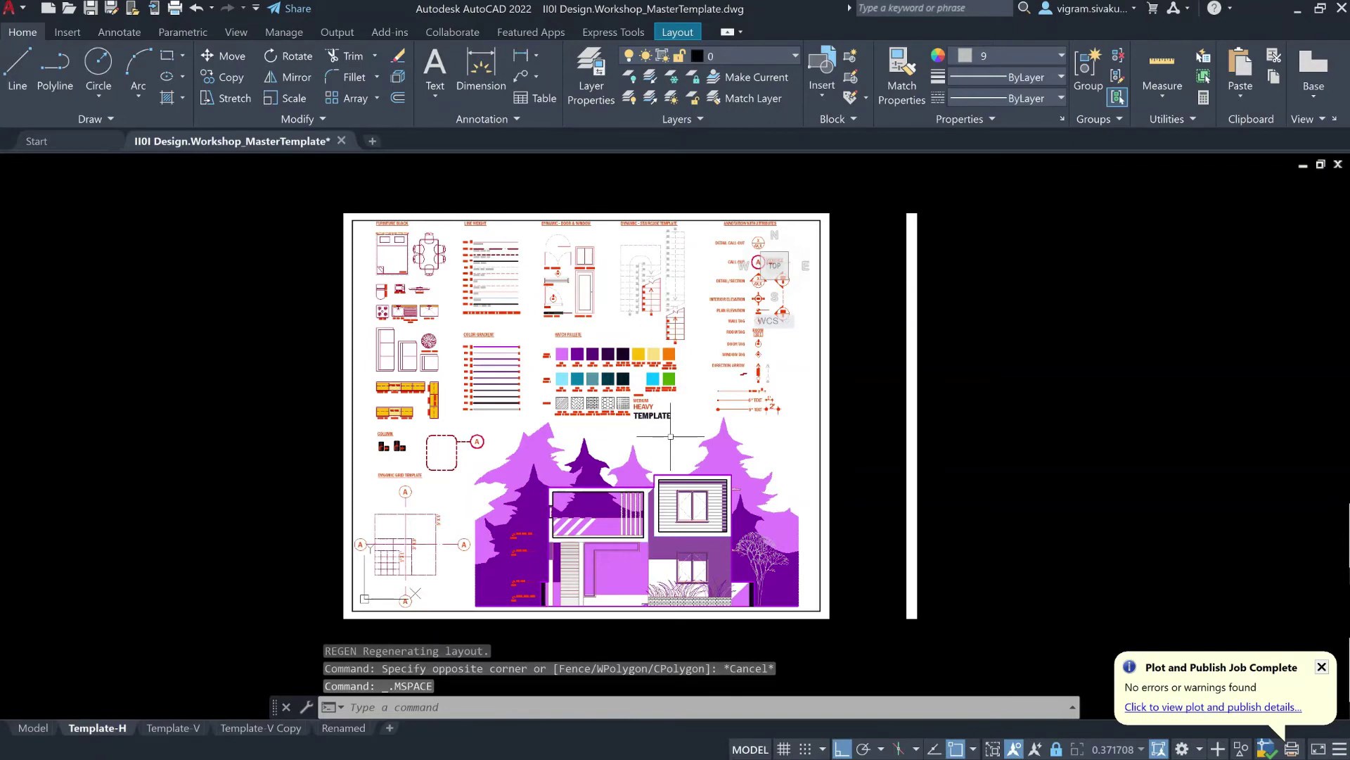
type("RE")
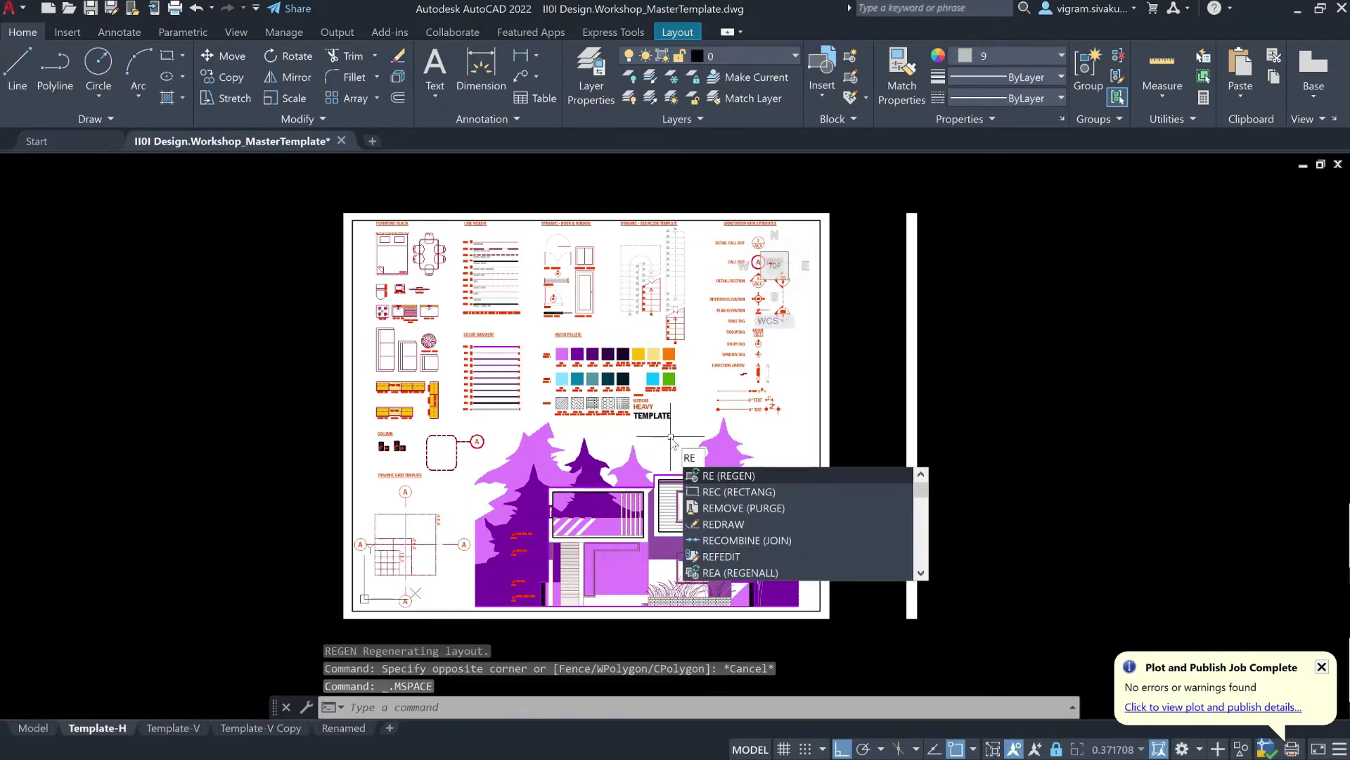
key("Return")
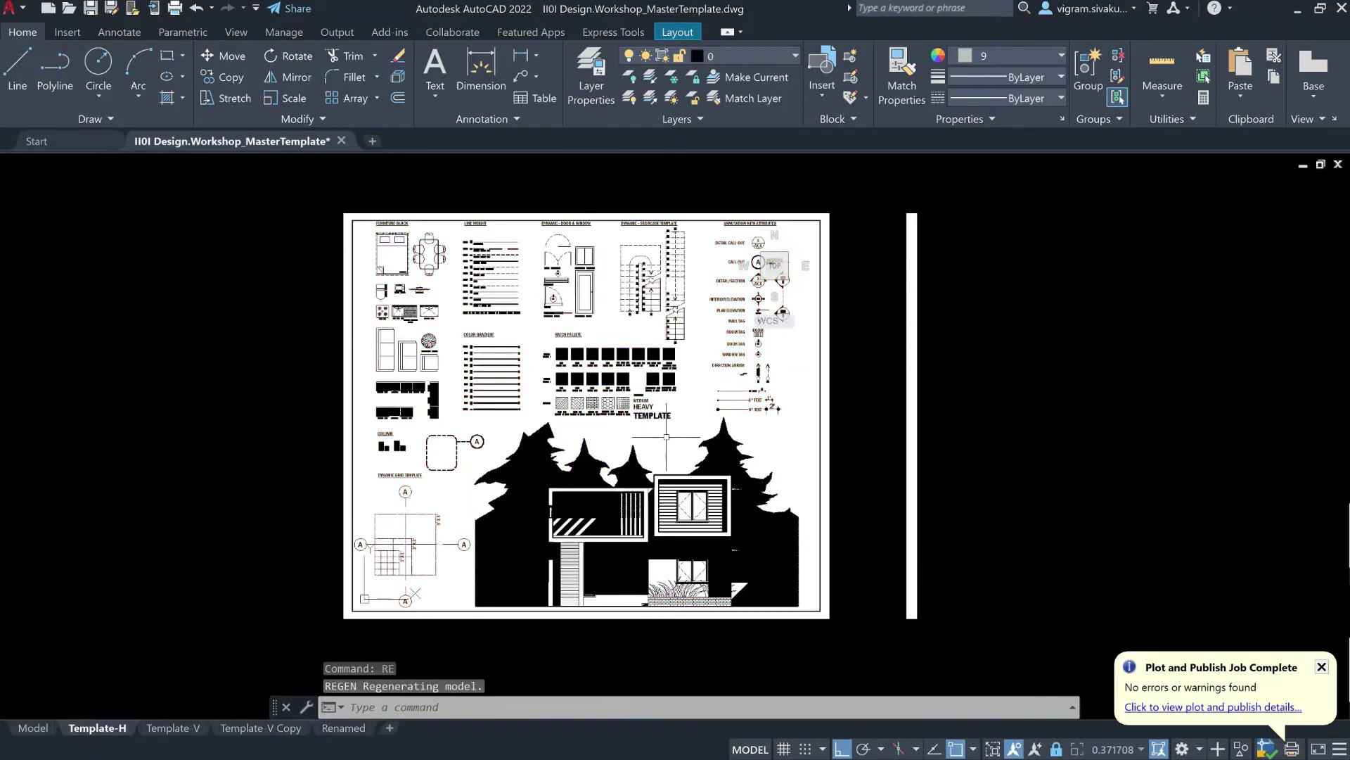
double_click(299, 520)
scroll(493, 397, "up", 4)
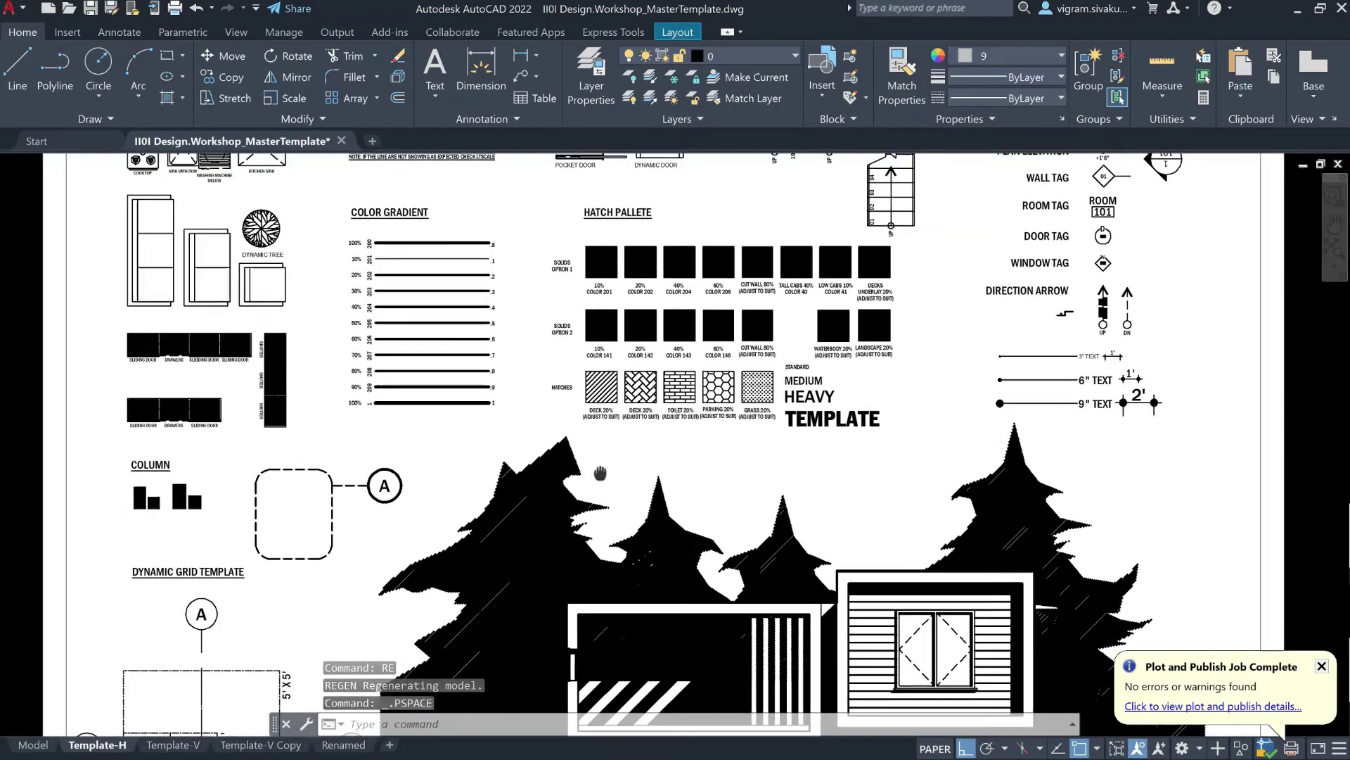
scroll(493, 397, "down", 1)
scroll(601, 344, "up", 3)
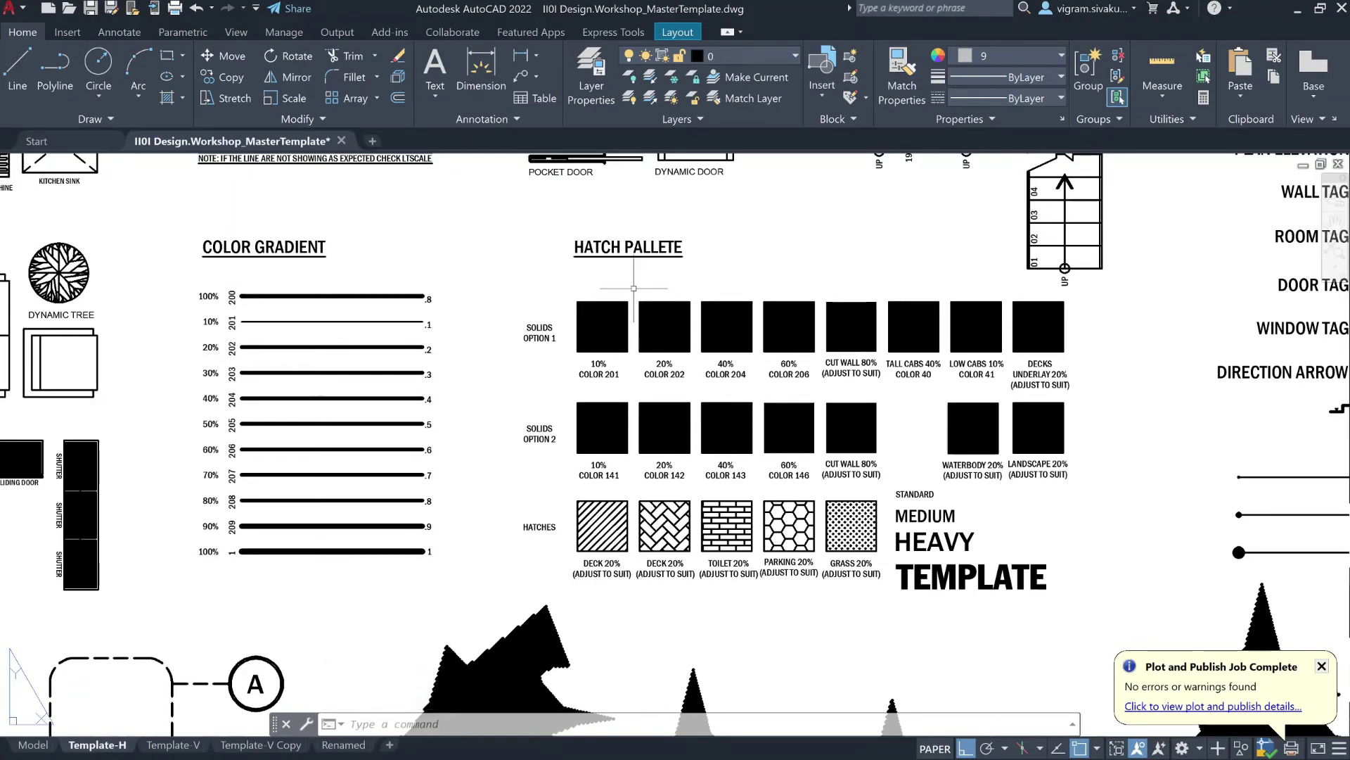
scroll(631, 289, "up", 2)
scroll(613, 289, "down", 2)
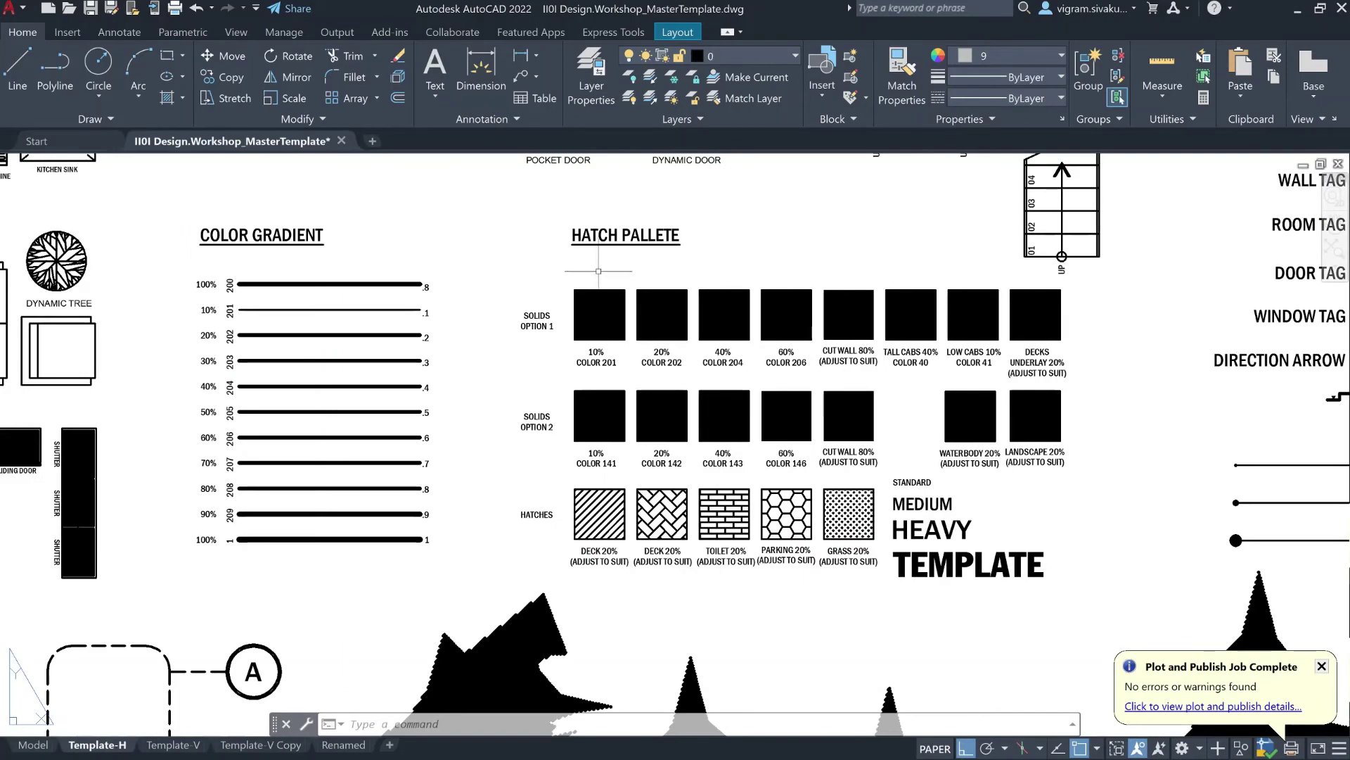
key("ctrl+p")
Review the monochrome.ctb plot style table from a single-sheet plot, then close the editor.
left_click(562, 424)
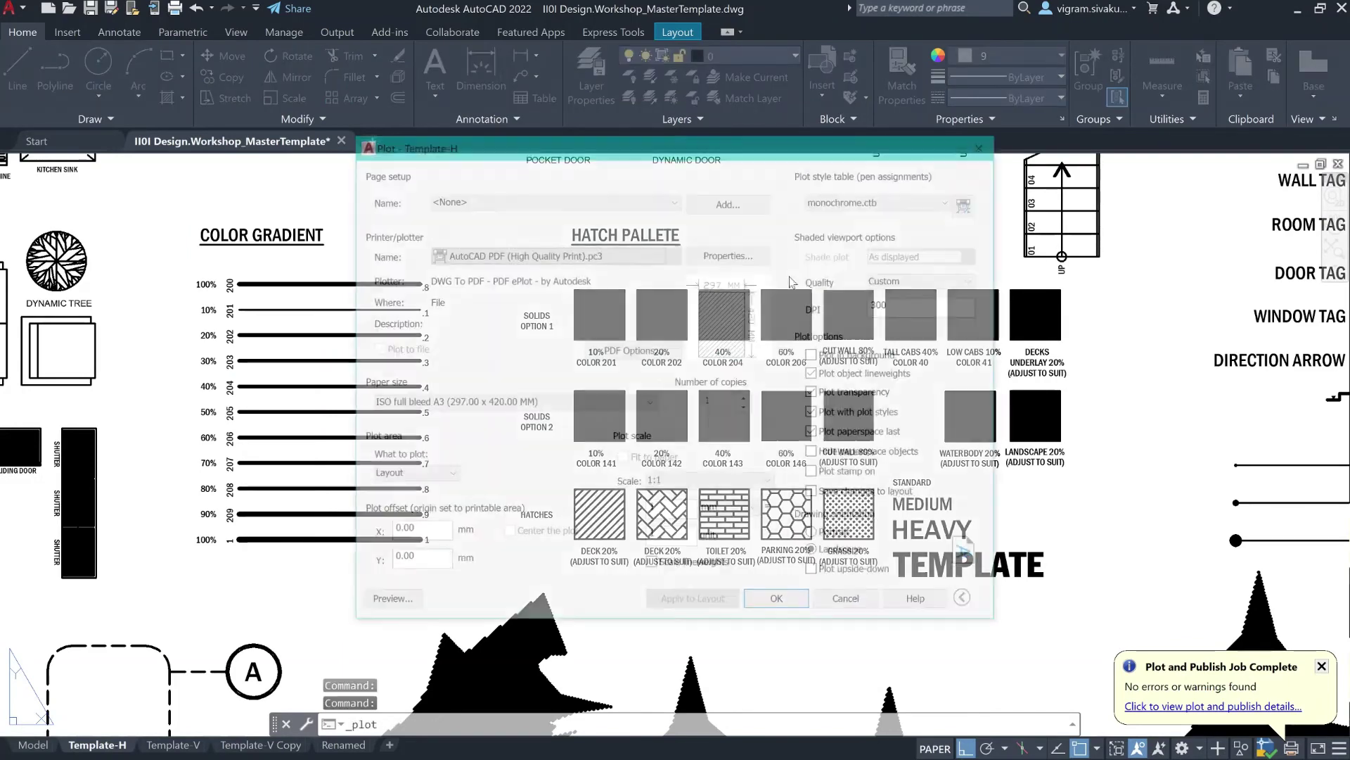
left_click(982, 202)
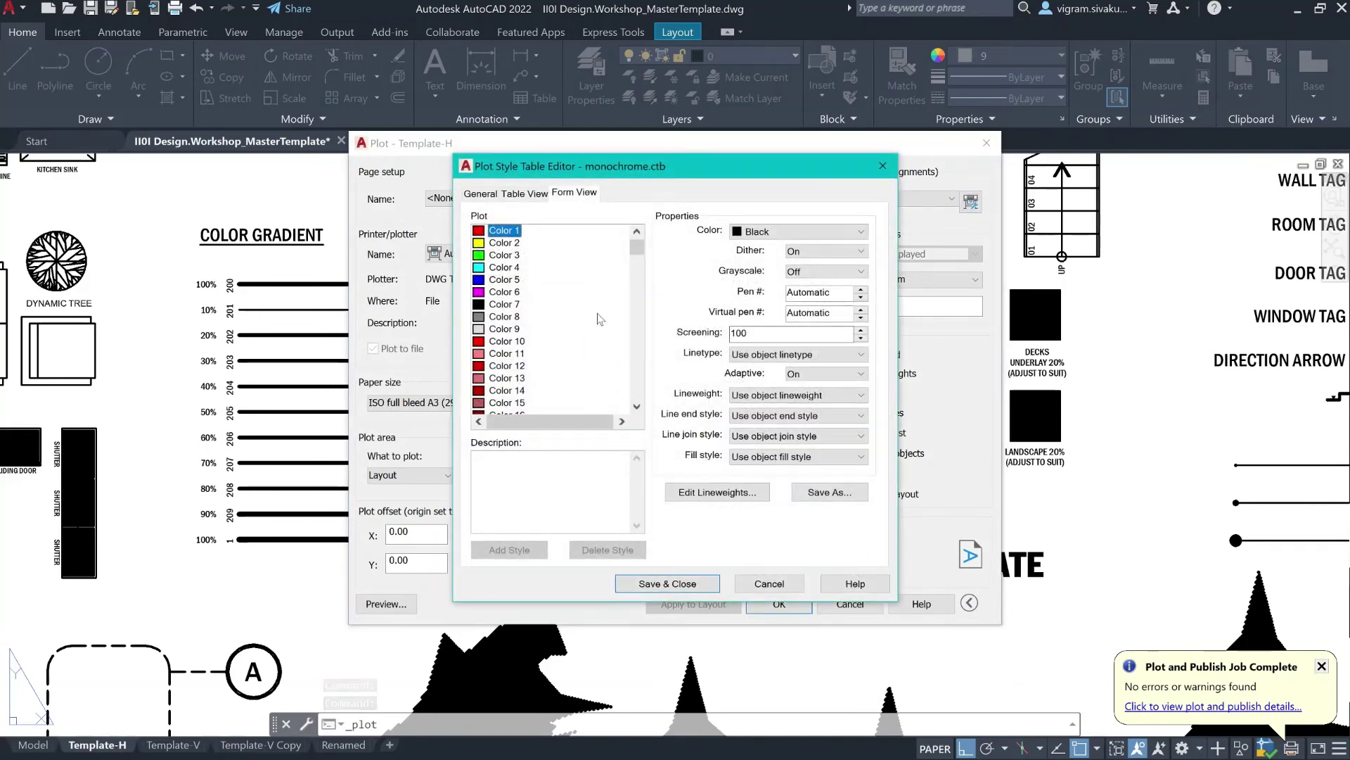
scroll(501, 311, "down", 4)
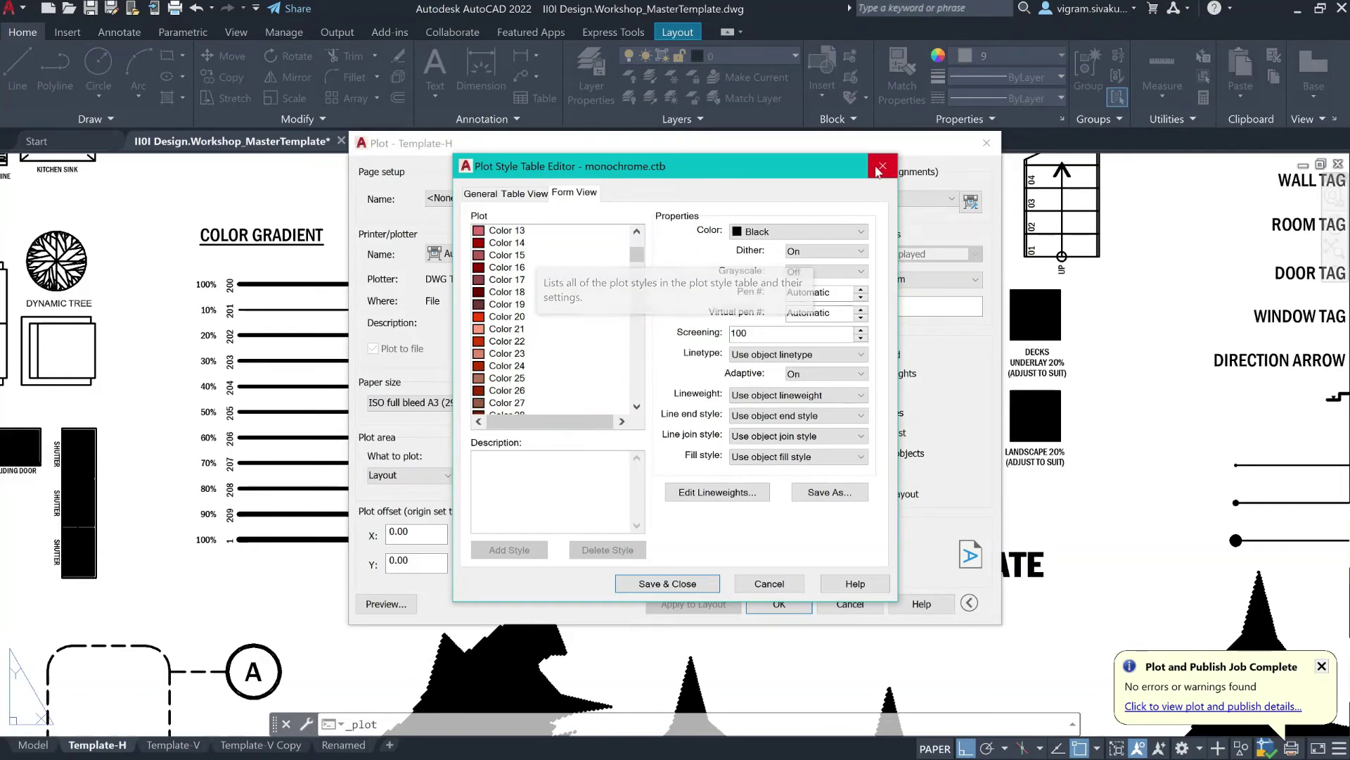
left_click(882, 167)
Cancel the plot and select the 10% COLOR 201 solid hatch inside the viewport.
left_click(987, 143)
double_click(638, 309)
left_click(594, 306)
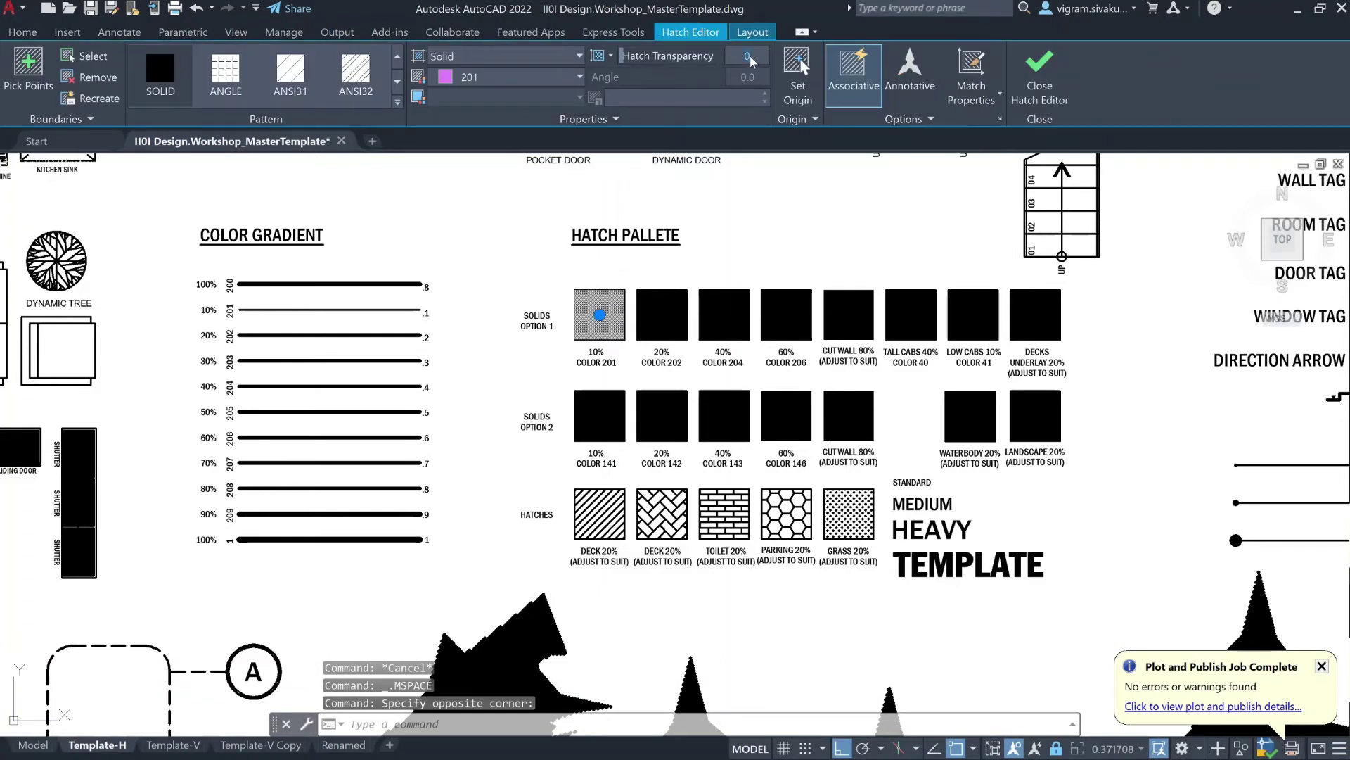
Set the 10% COLOR 201 hatch's transparency to 80.
type("80")
key("Return")
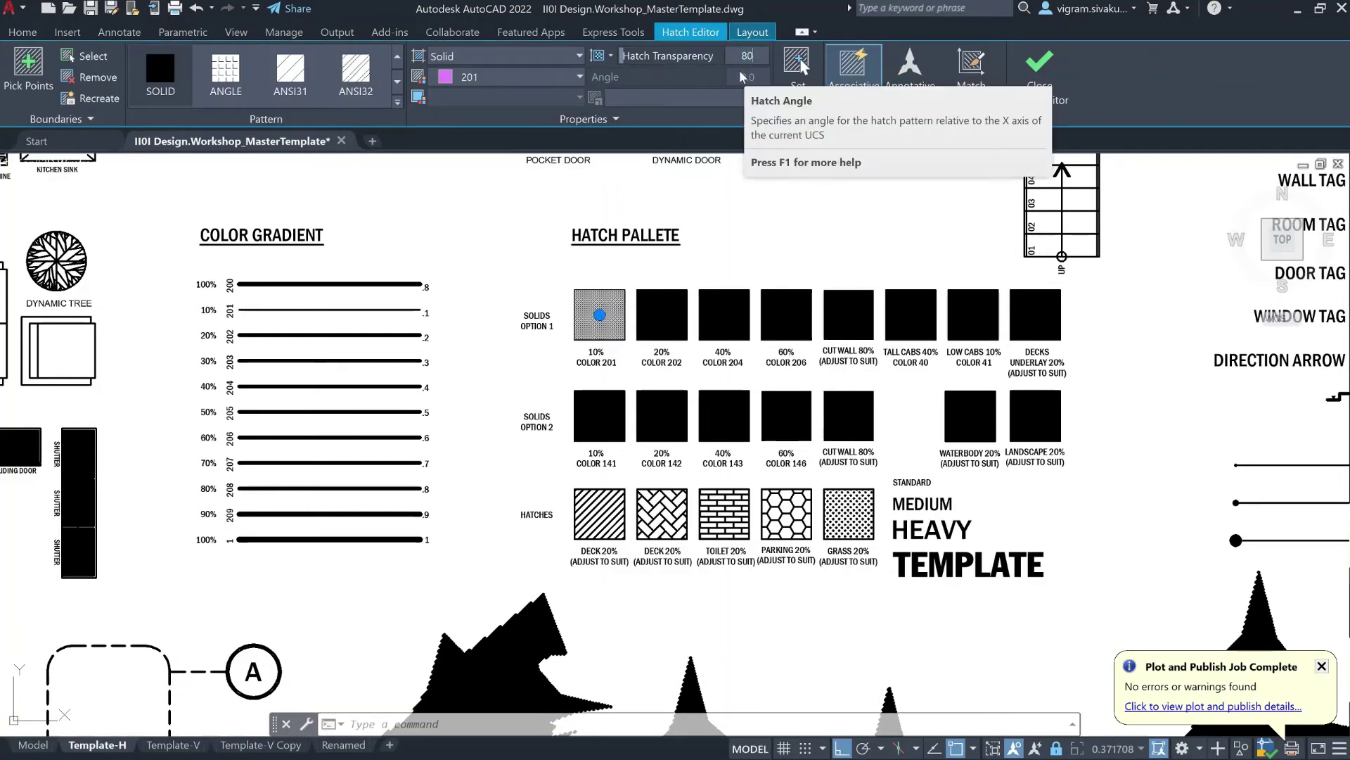
key("Escape")
key("Escape")
key("Escape")
Use MATCHPROP to copy the 10% hatch's properties onto the 20% swatch.
type("ma")
key("Return")
left_click(609, 302)
left_click(600, 275)
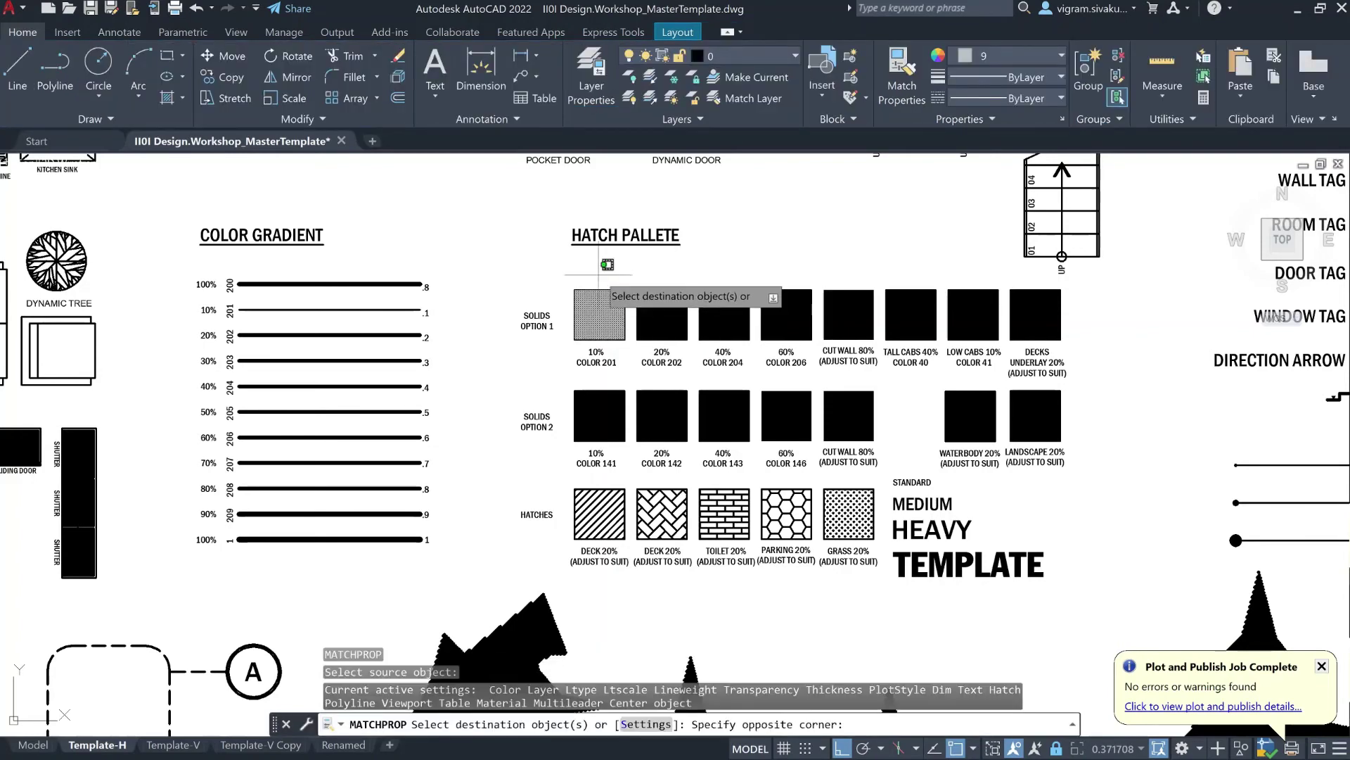
left_click(569, 301)
key("Return")
Set the 20% COLOR 202 hatch's transparency to 50.
left_click(661, 315)
scroll(661, 314, "up", 2)
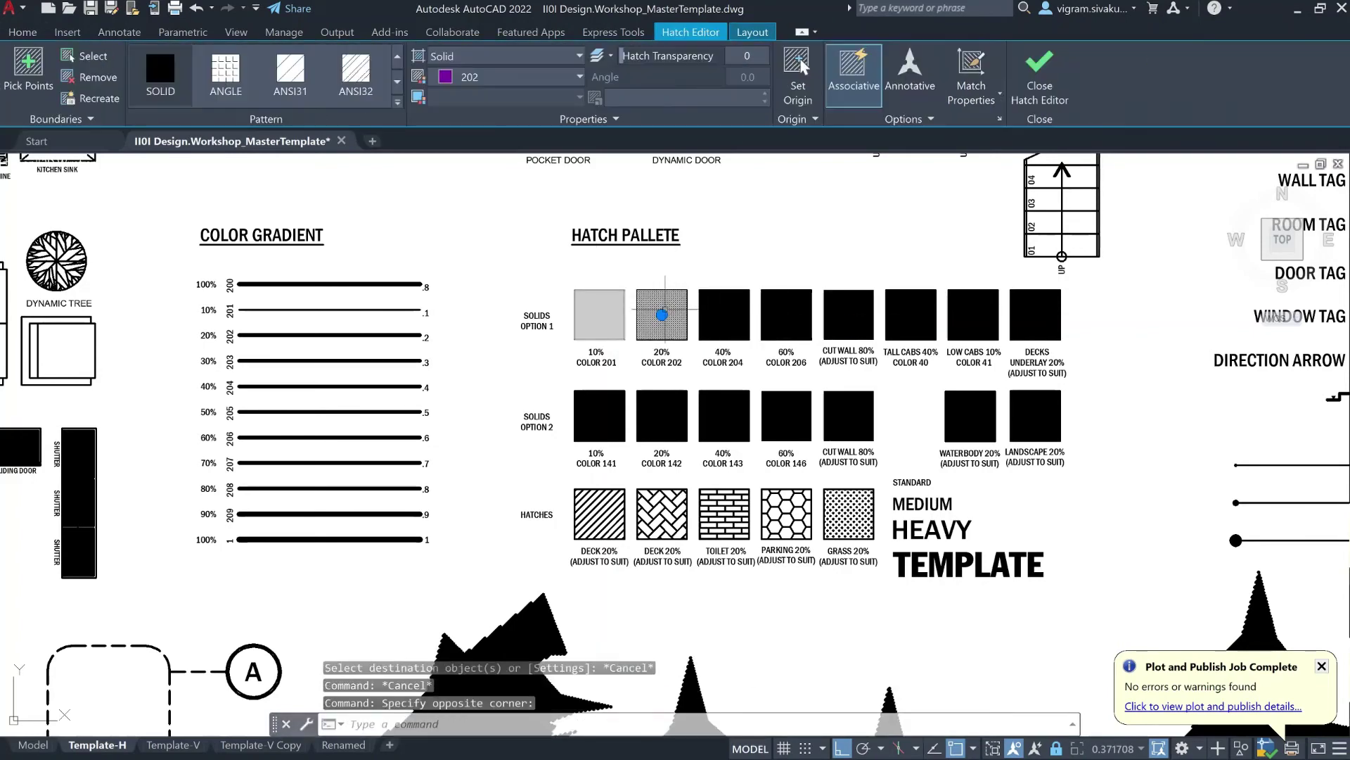
left_click(744, 56)
type("50")
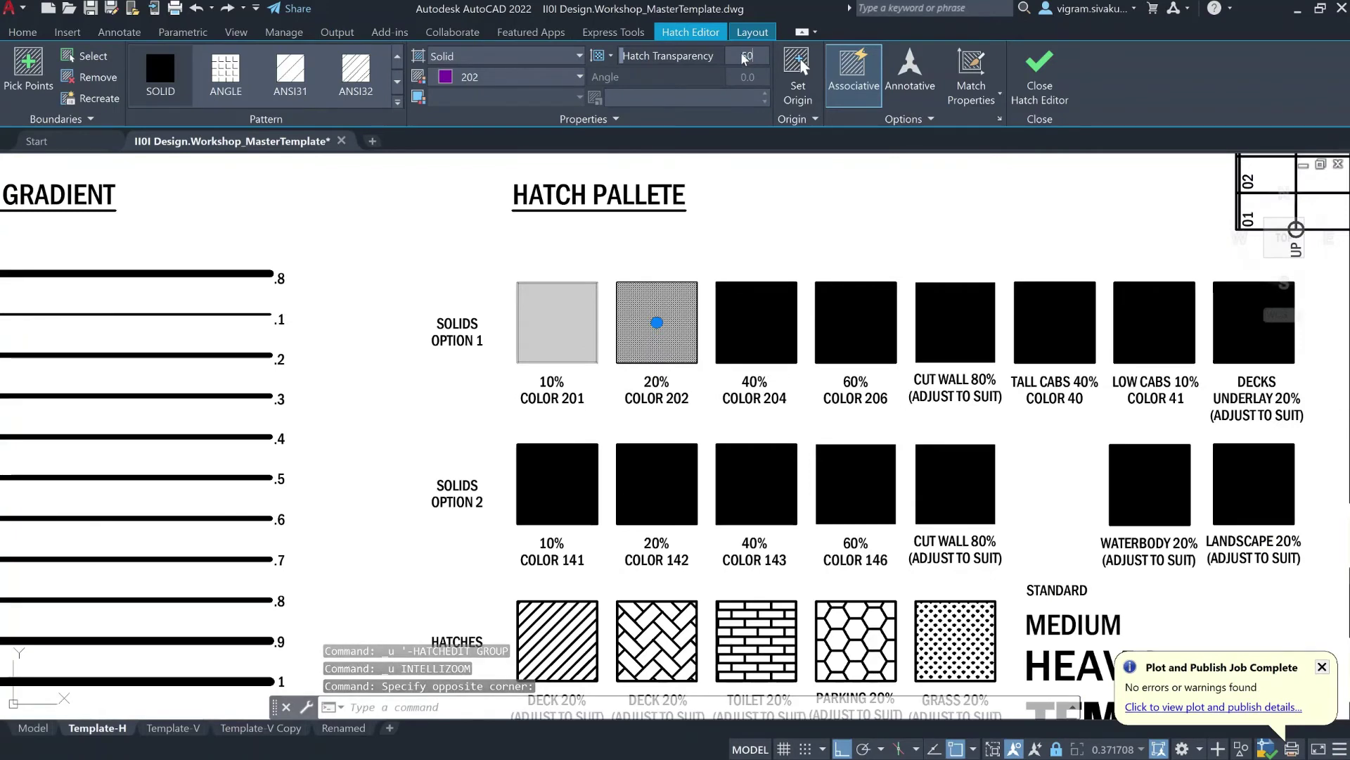
key("Return")
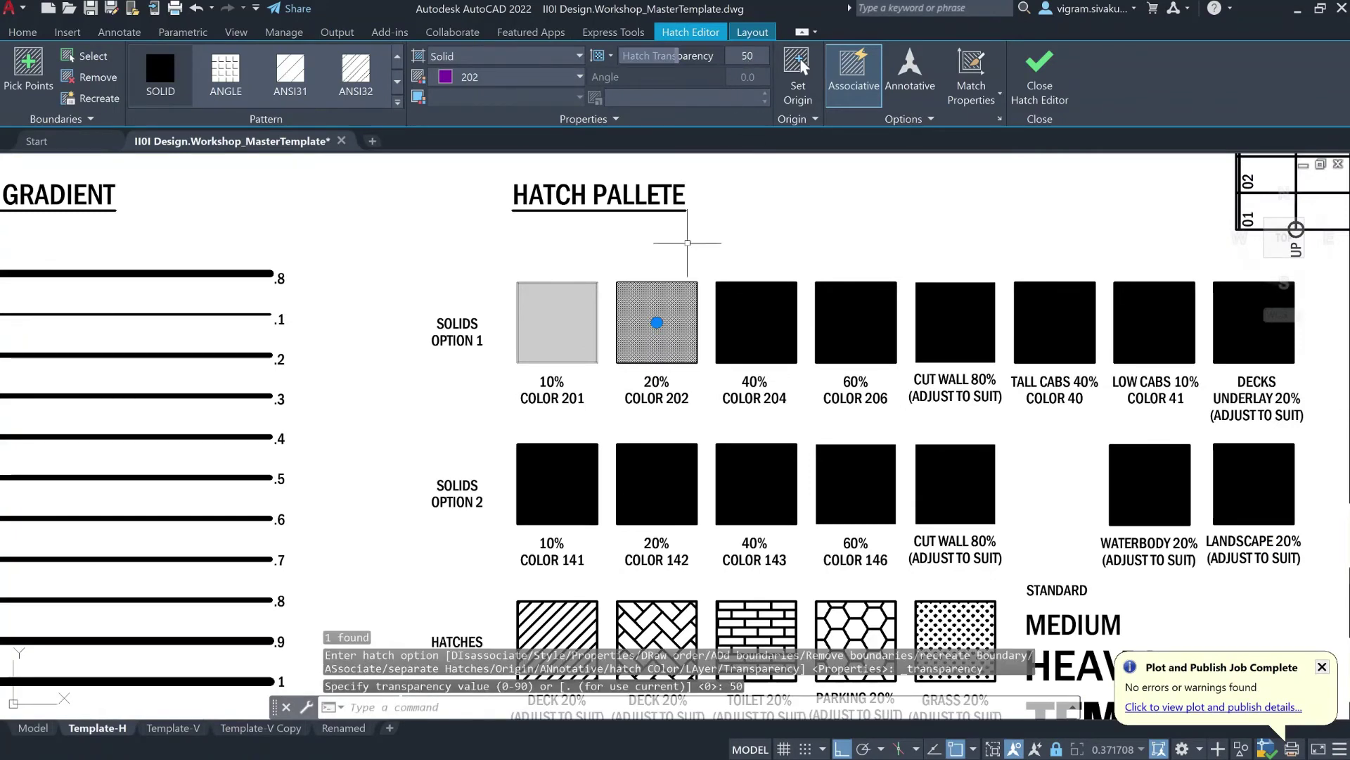
Run MATCHPROP again, applying the picked hatch's properties to the COLOR 202 swatch.
type("MA")
key("Return")
left_click(661, 285)
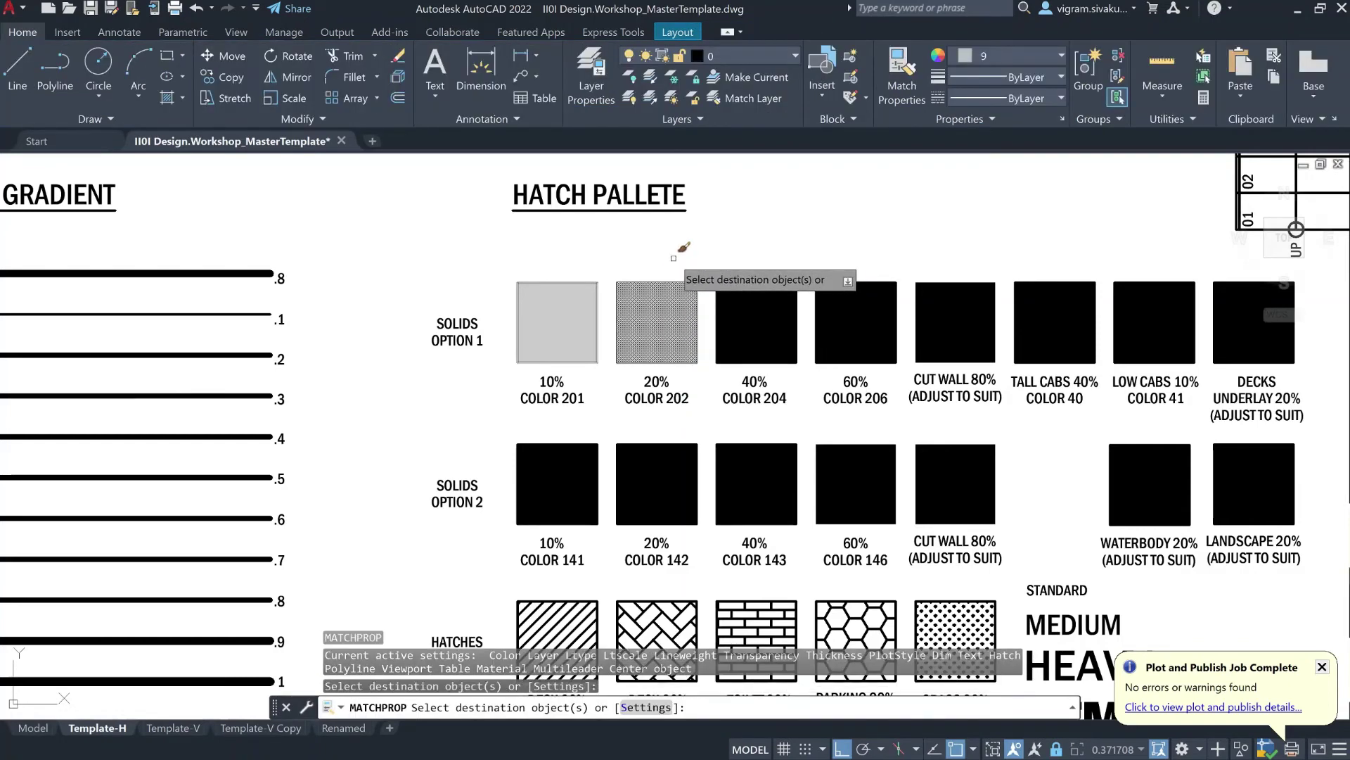
left_click(658, 303)
key("Escape")
key("Escape")
key("Escape")
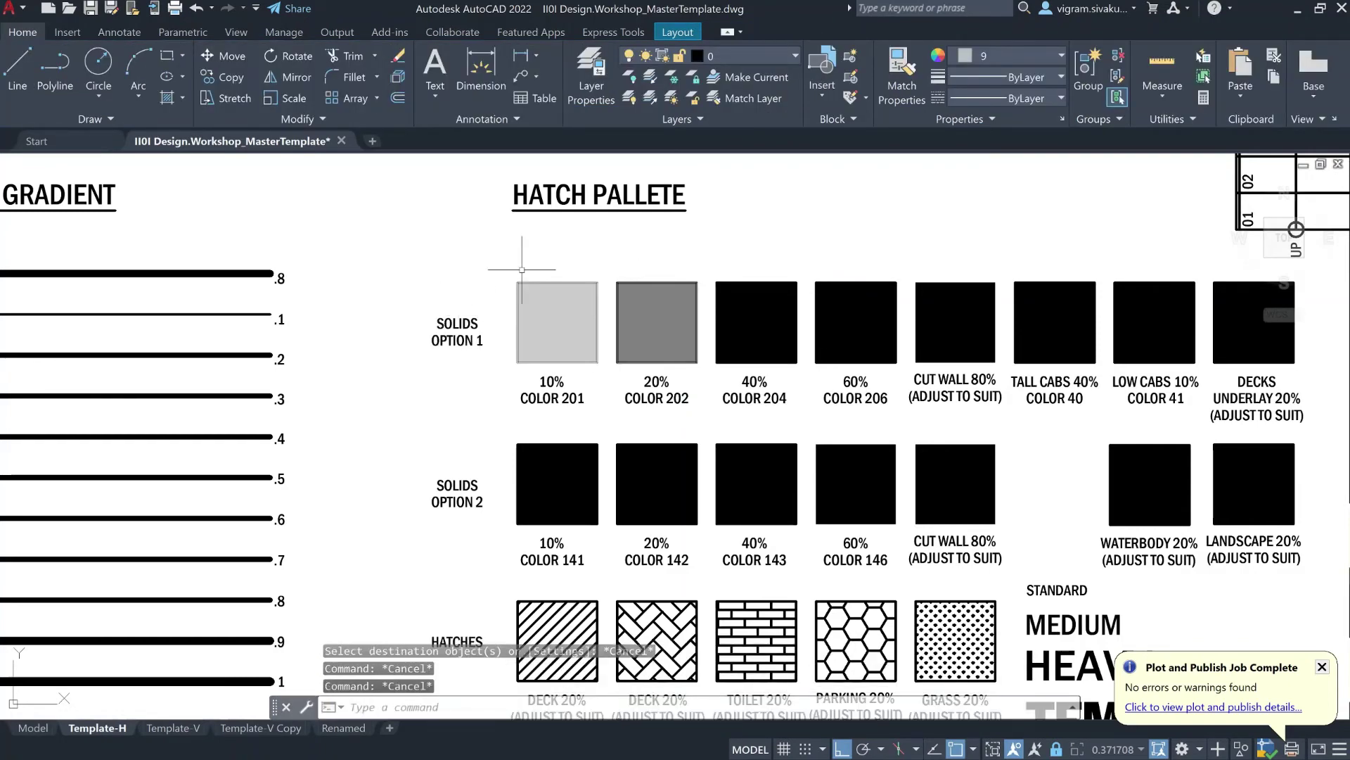
scroll(663, 331, "down", 5)
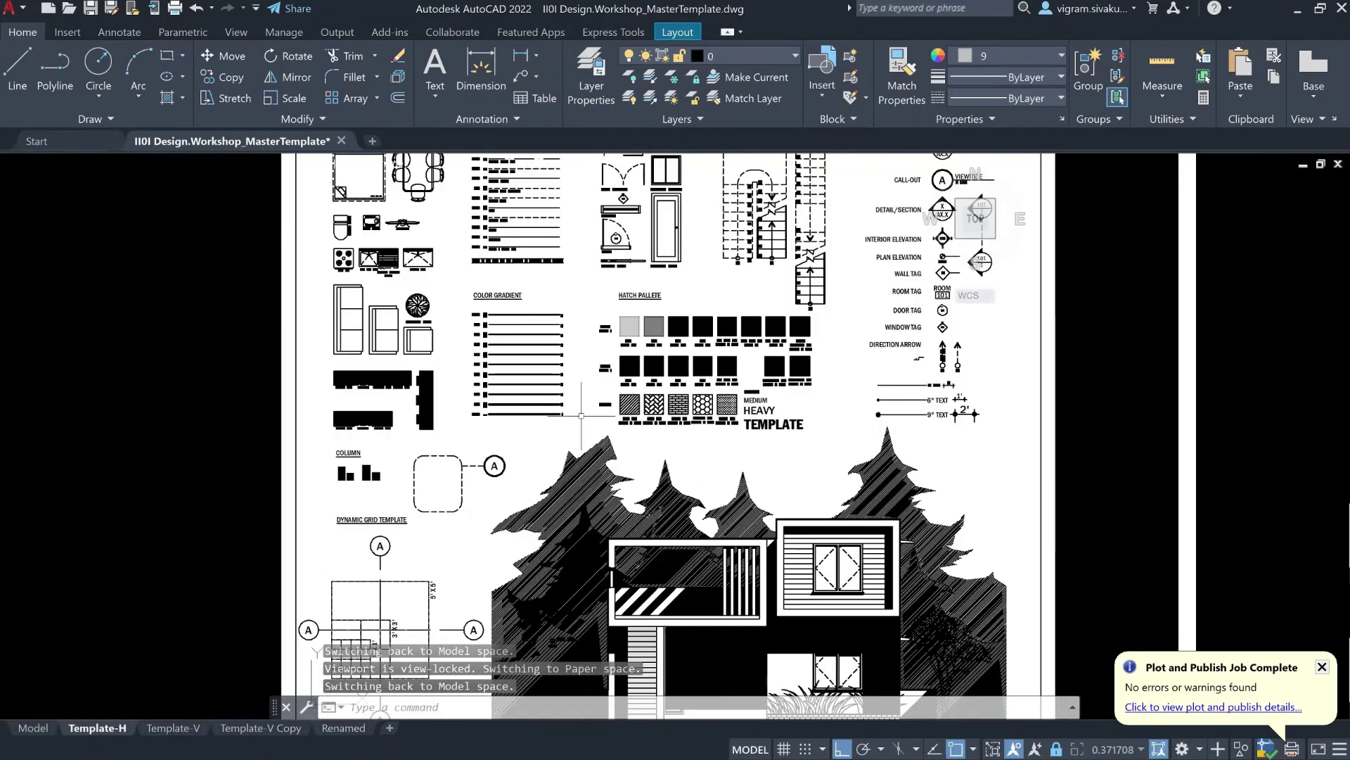
Plot Template-H as a single sheet and open monochrome.ctb in the Plot Style Table Editor.
scroll(641, 322, "up", 4)
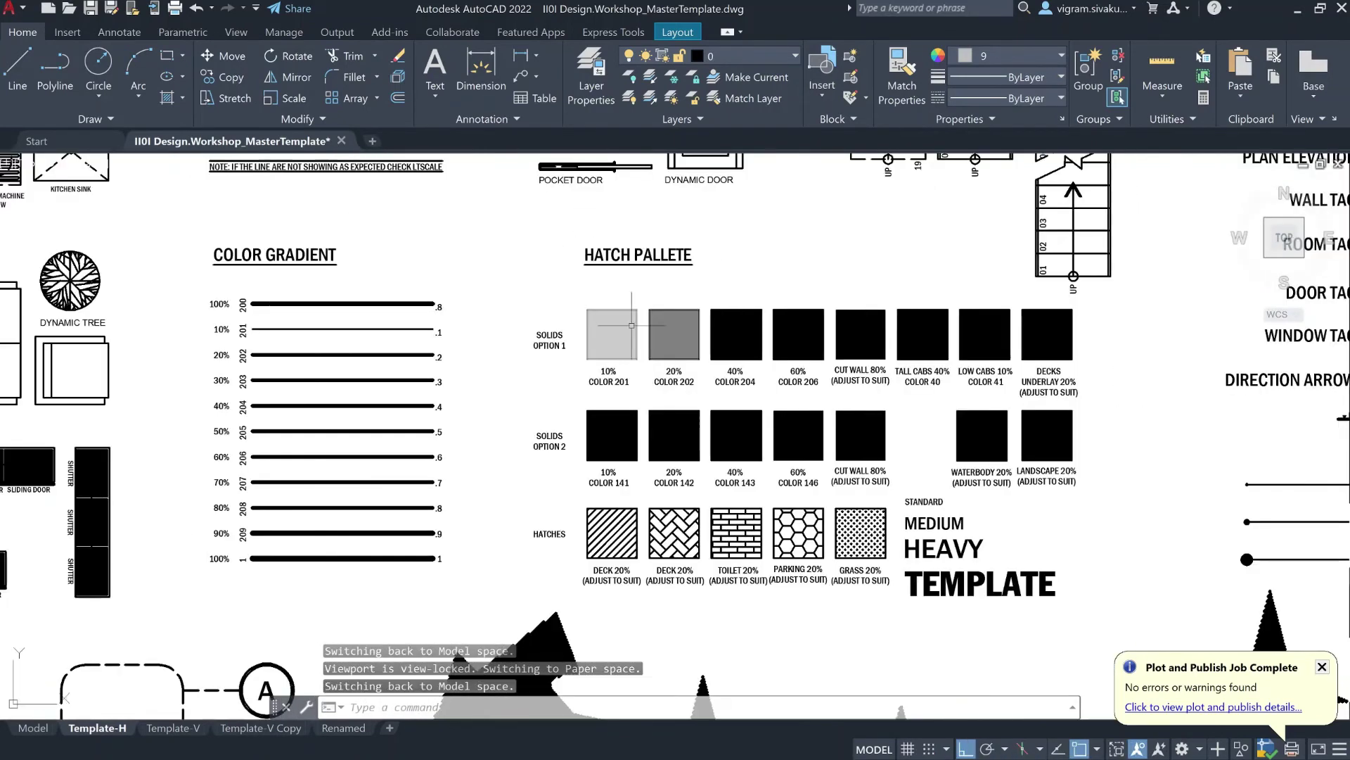
scroll(637, 399, "down", 2)
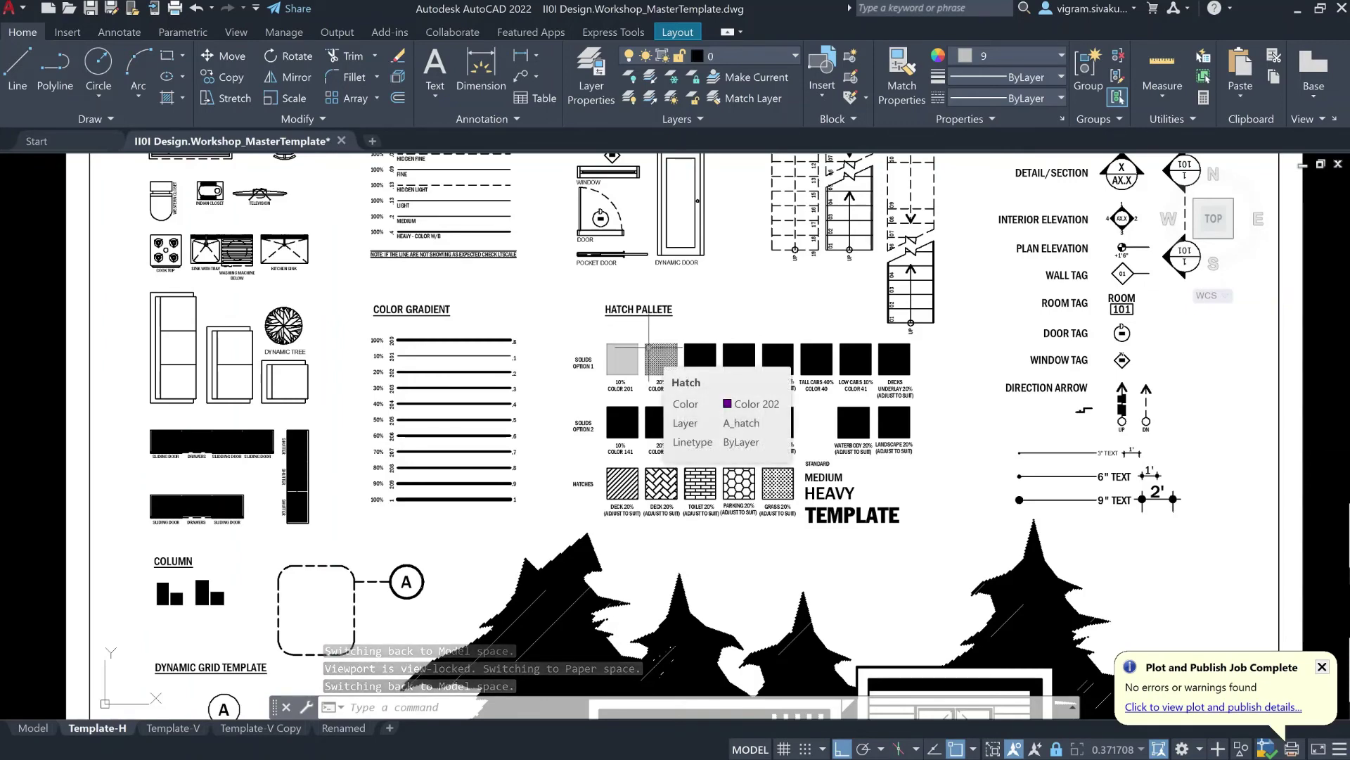
scroll(661, 343, "up", 2)
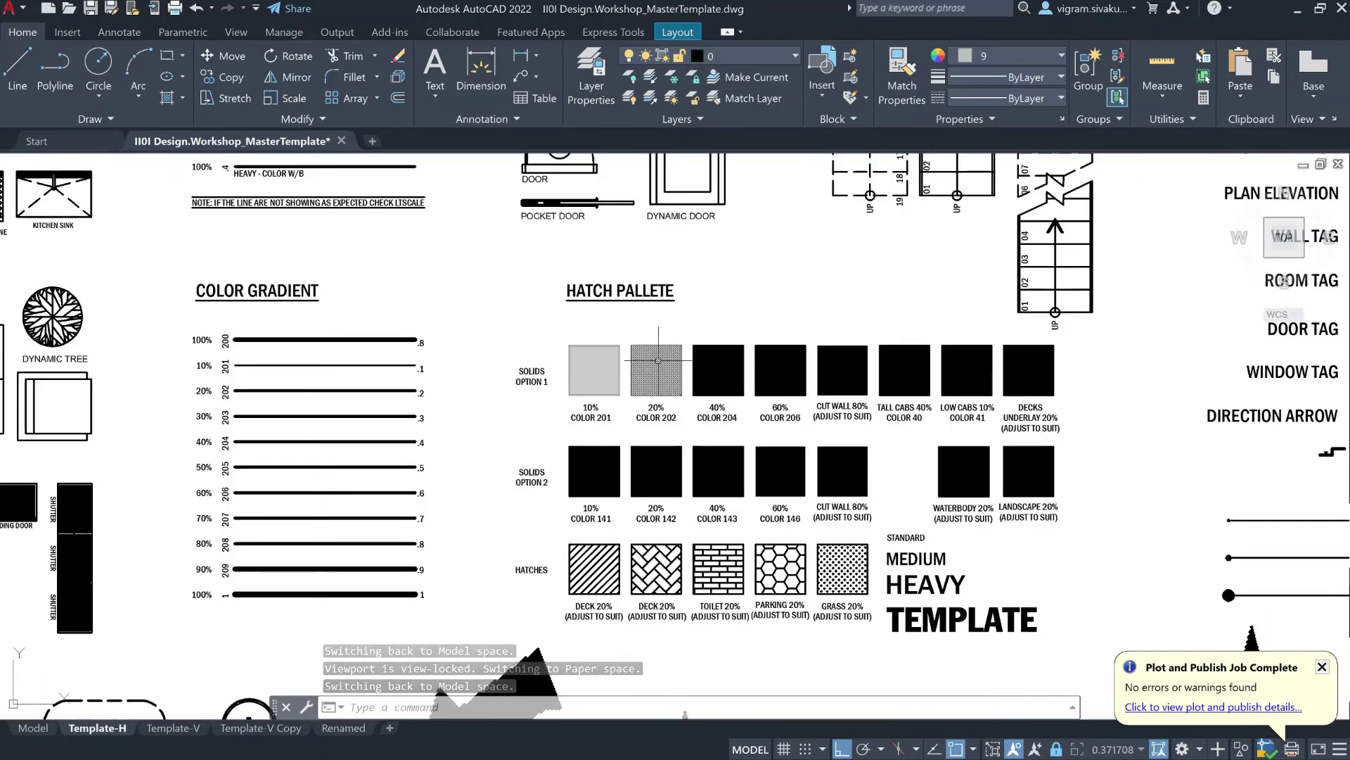
scroll(673, 331, "down", 3)
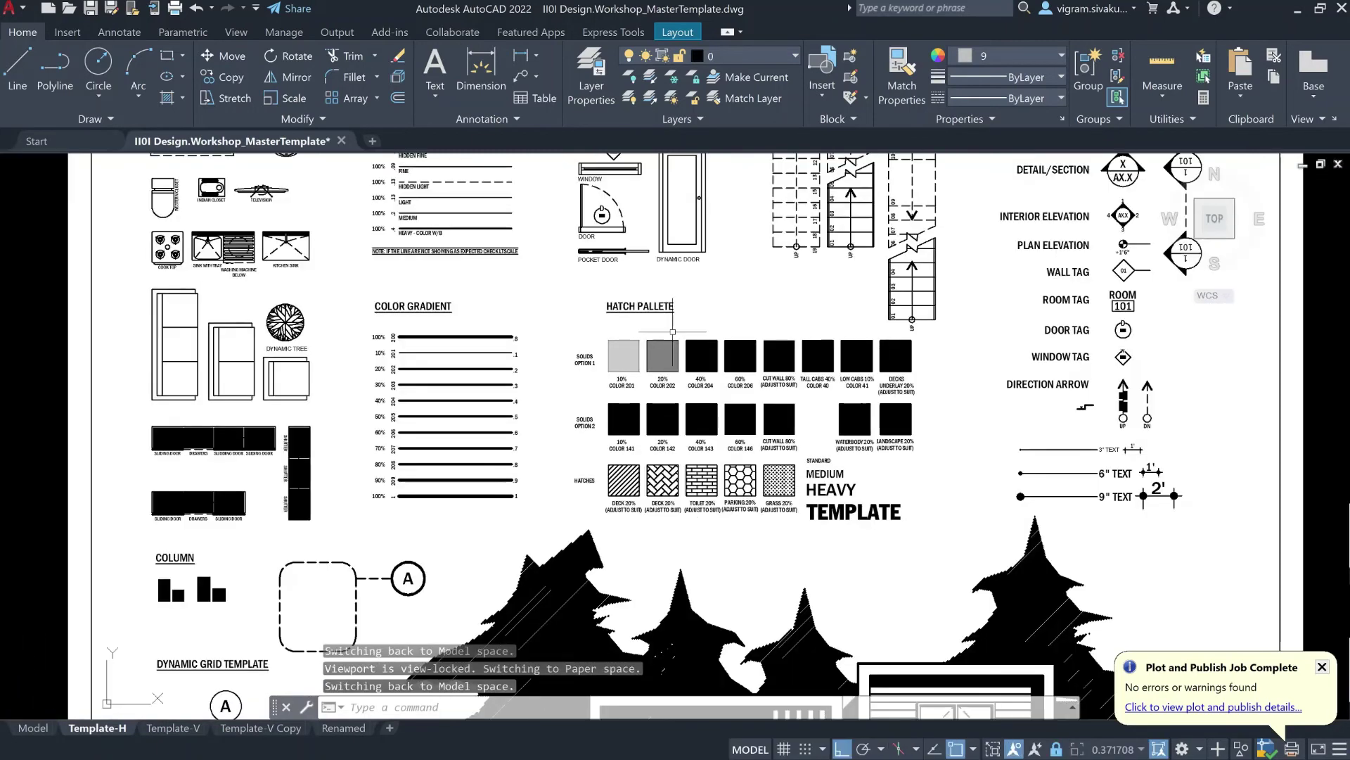
scroll(674, 332, "up", 2)
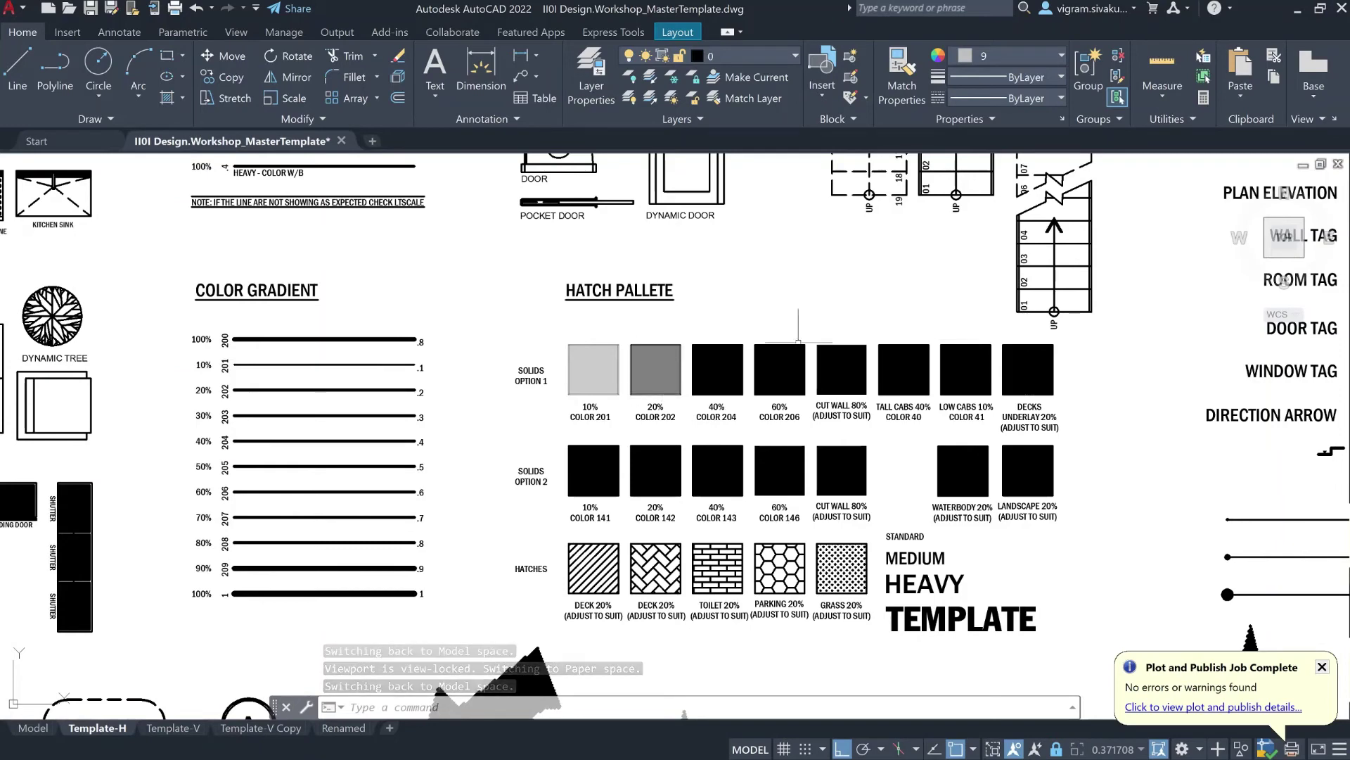
key("Escape")
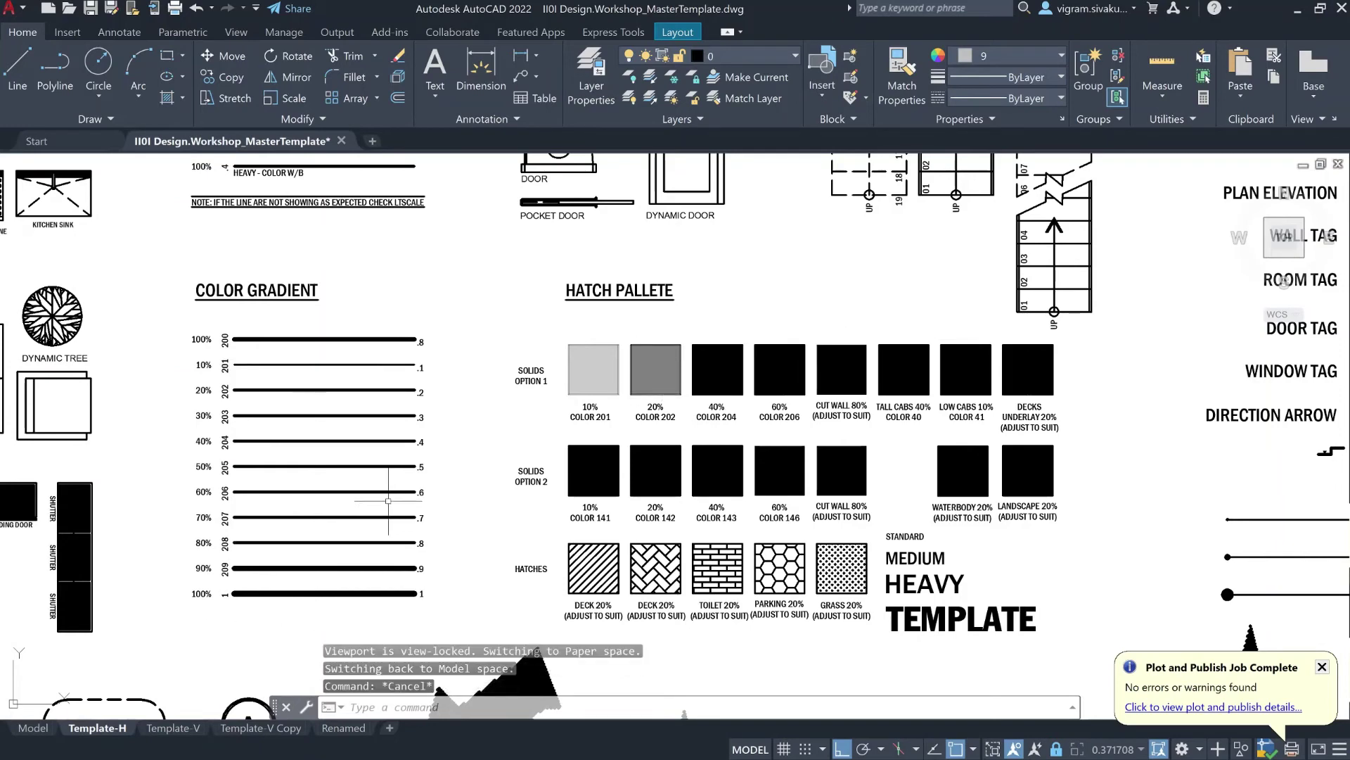
key("ctrl+p")
left_click(767, 425)
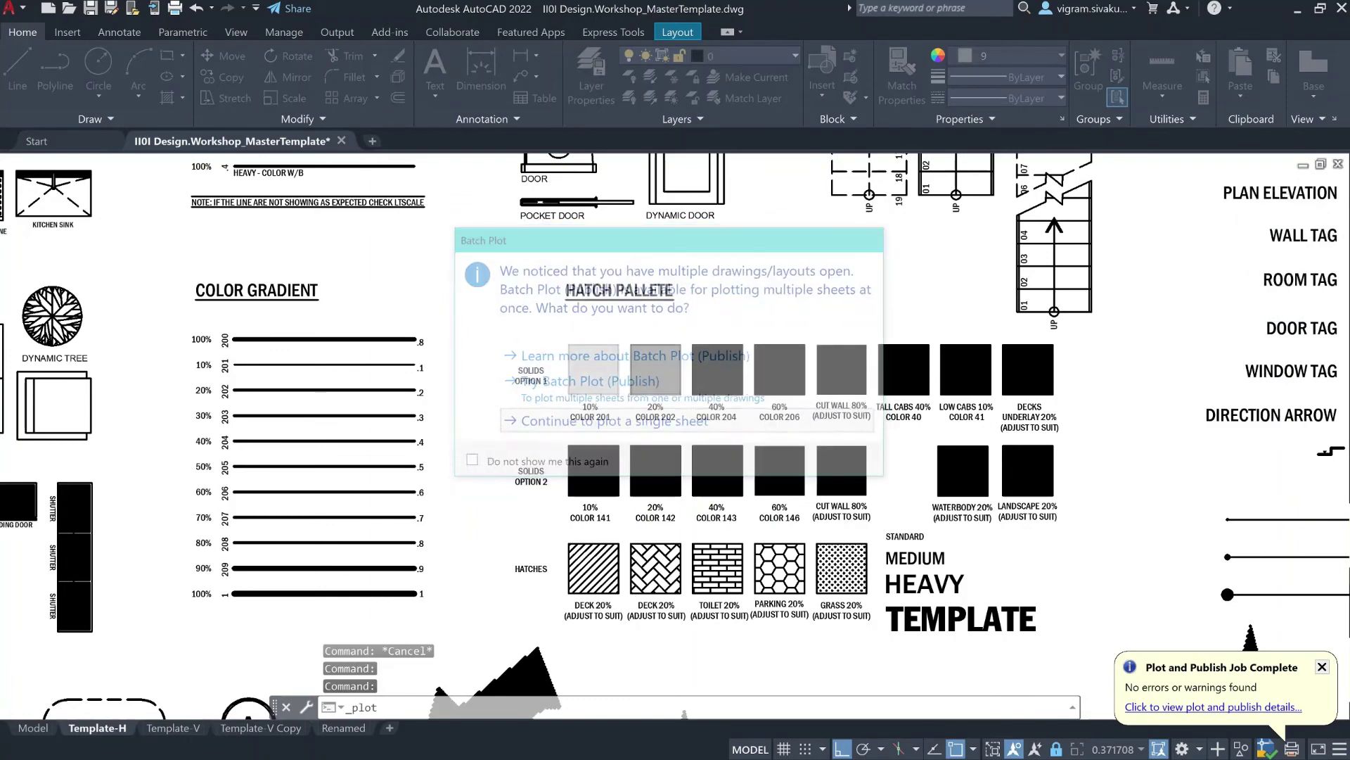
left_click(972, 202)
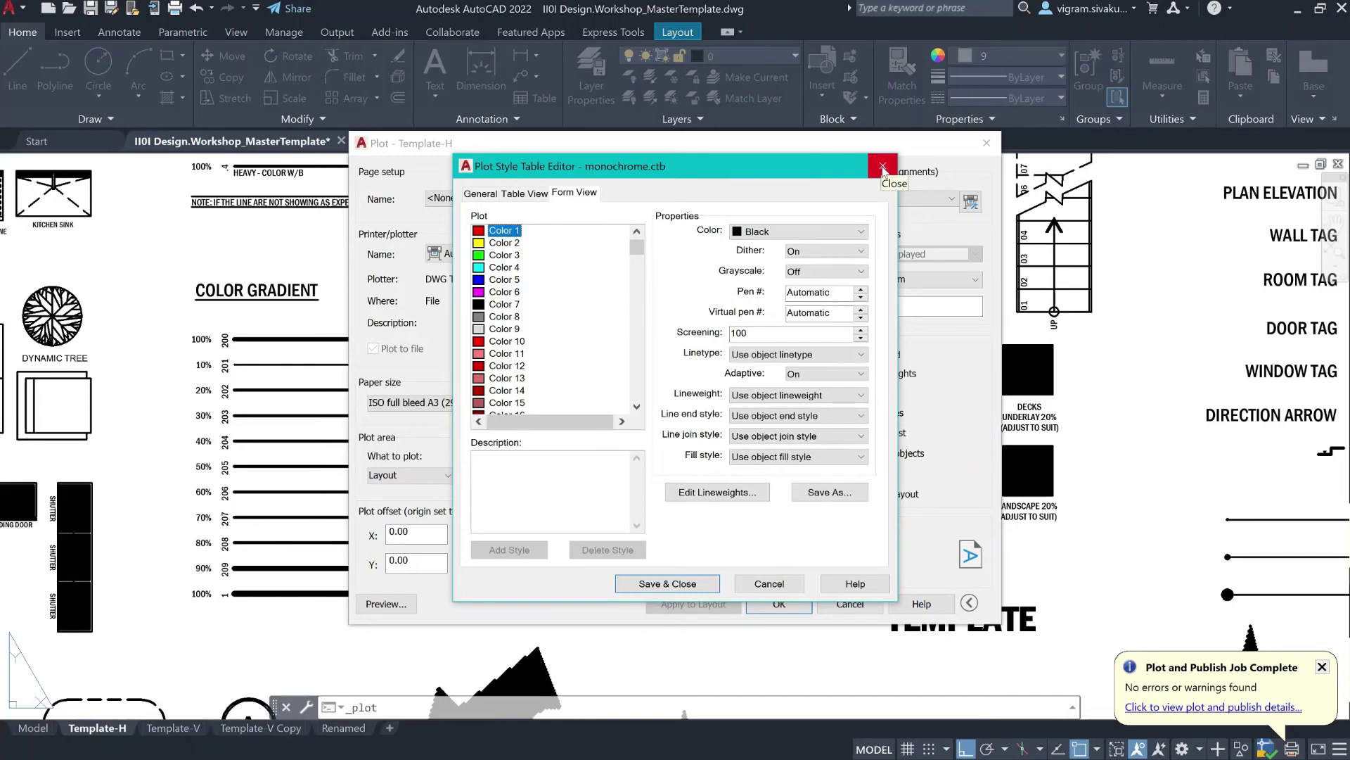
Close the monochrome.ctb editor and choose New... from the plot style table list.
left_click(883, 167)
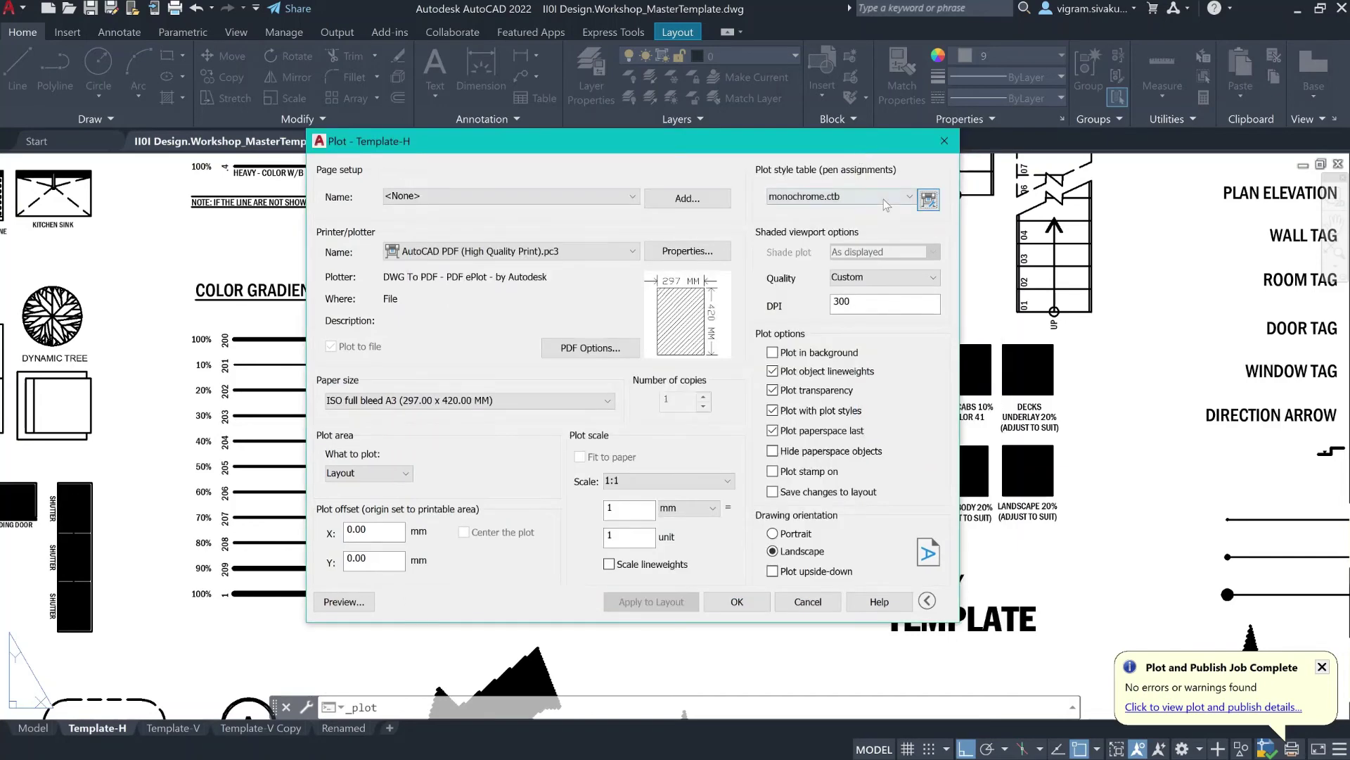
left_click(882, 200)
left_click(881, 200)
left_click(875, 200)
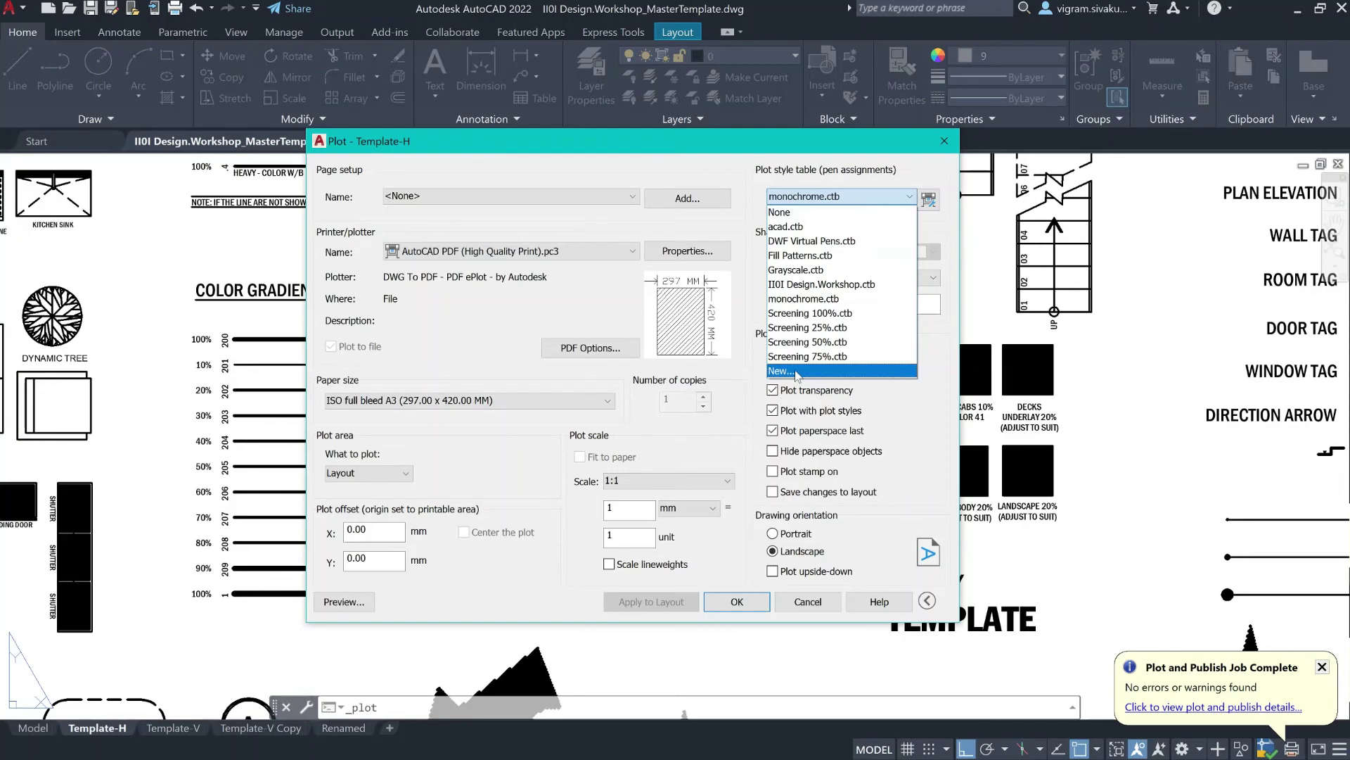
left_click(798, 373)
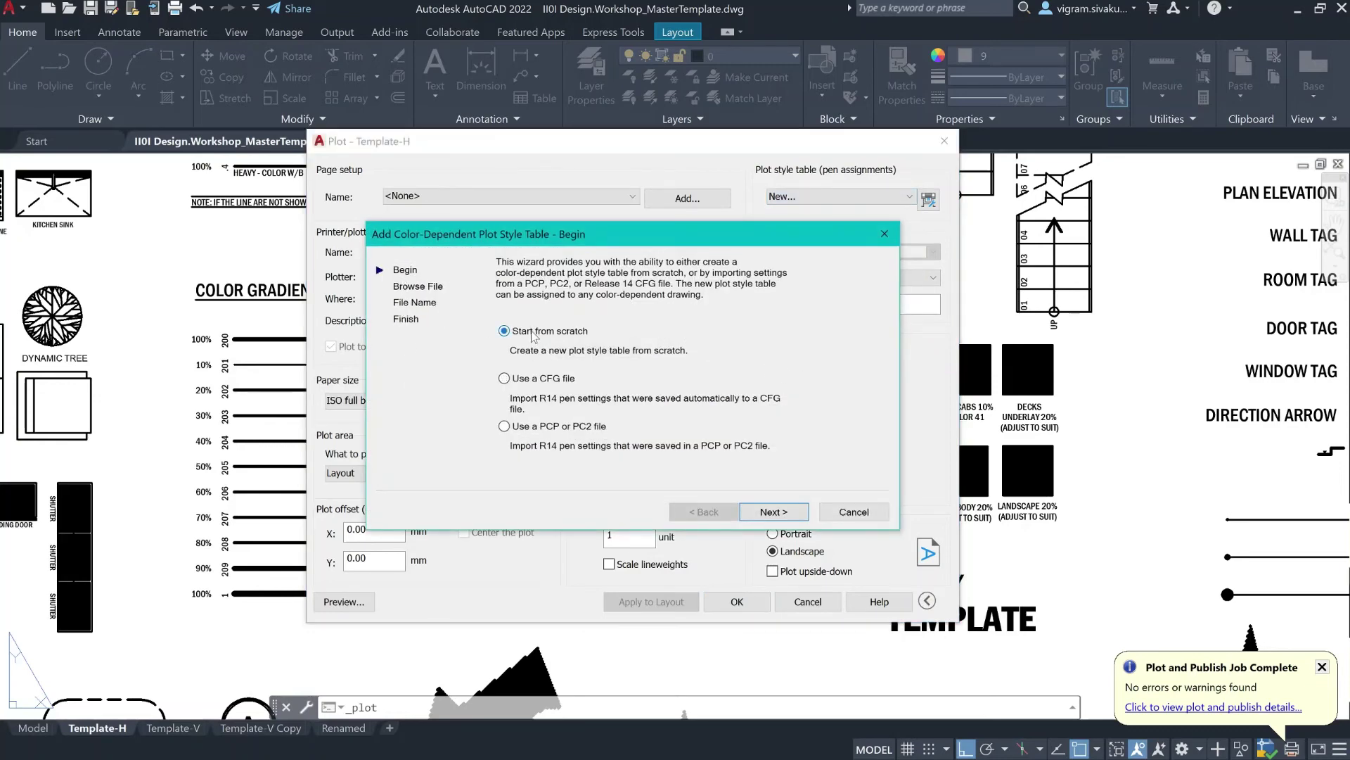
Create a new plot style table named Named from scratch with the wizard.
left_click(768, 513)
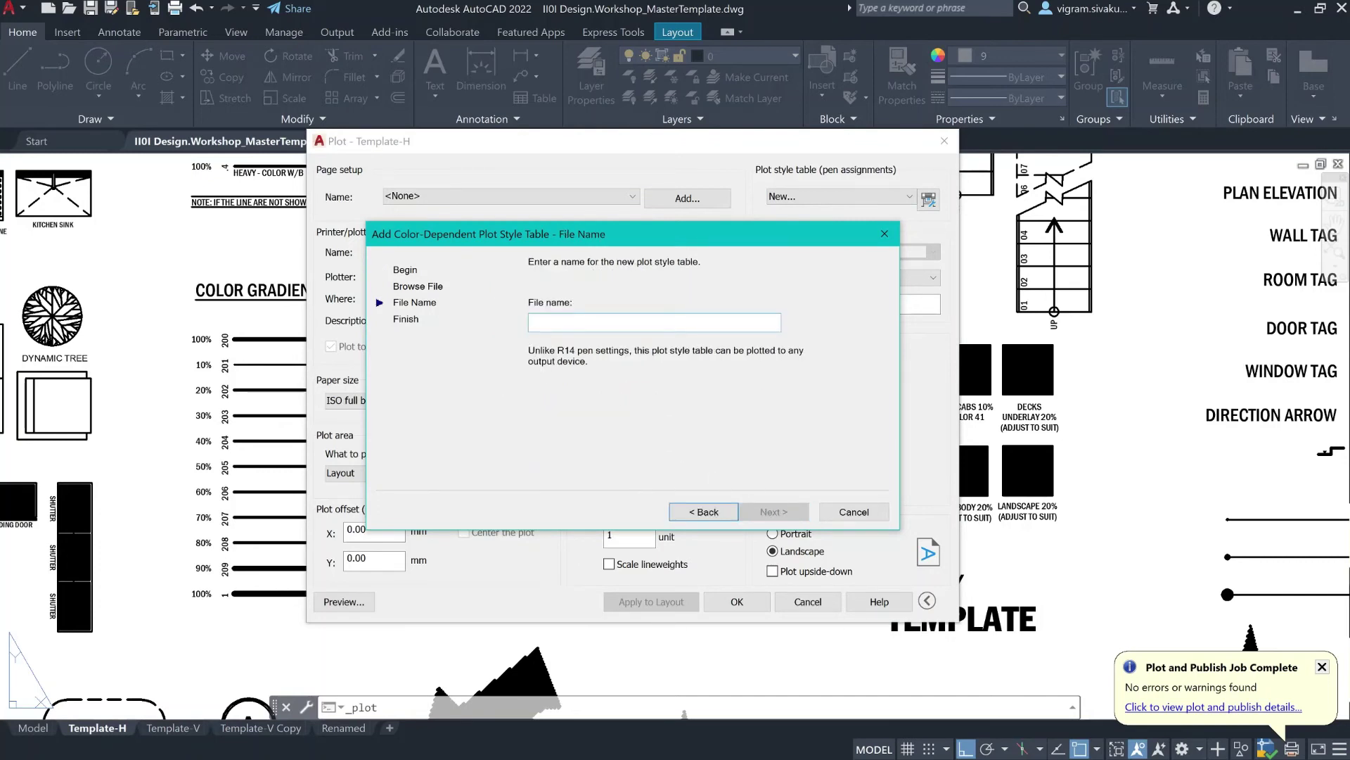
type("Named")
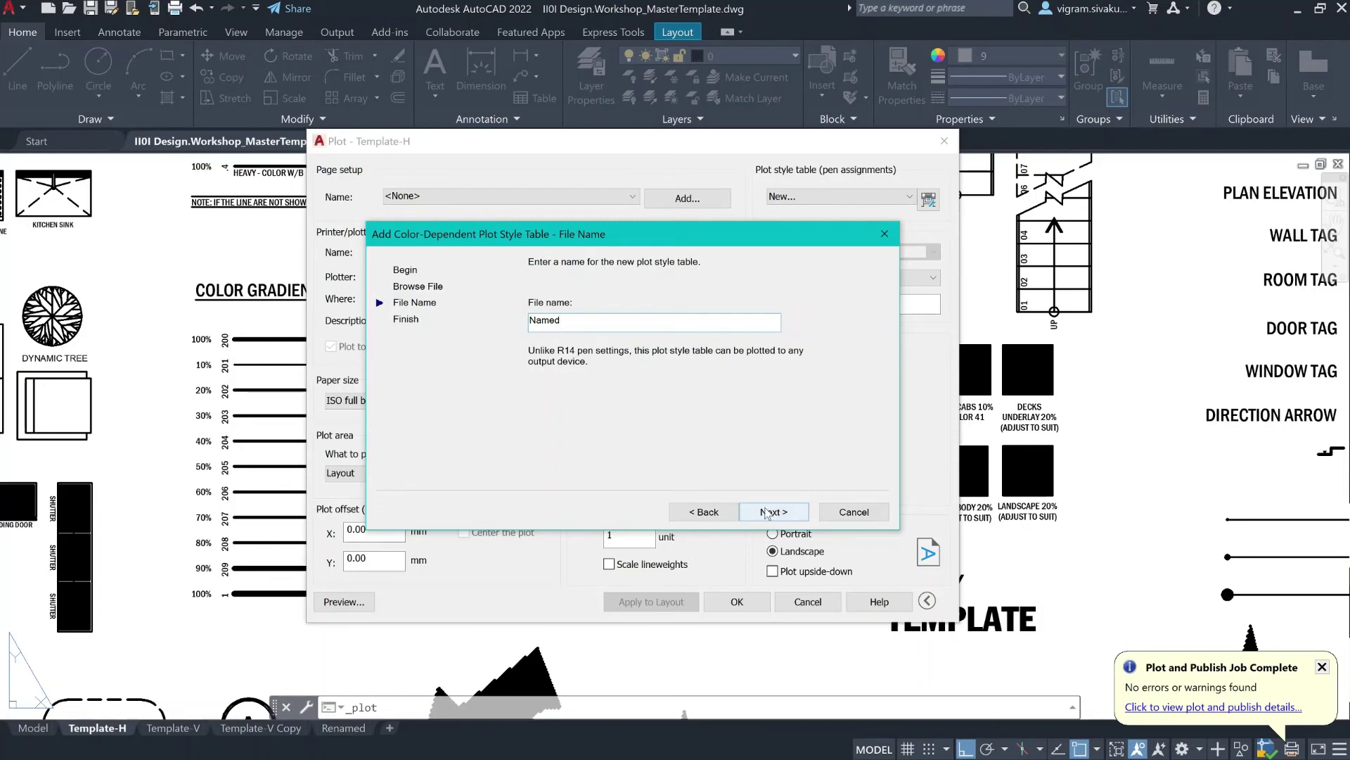
left_click(774, 511)
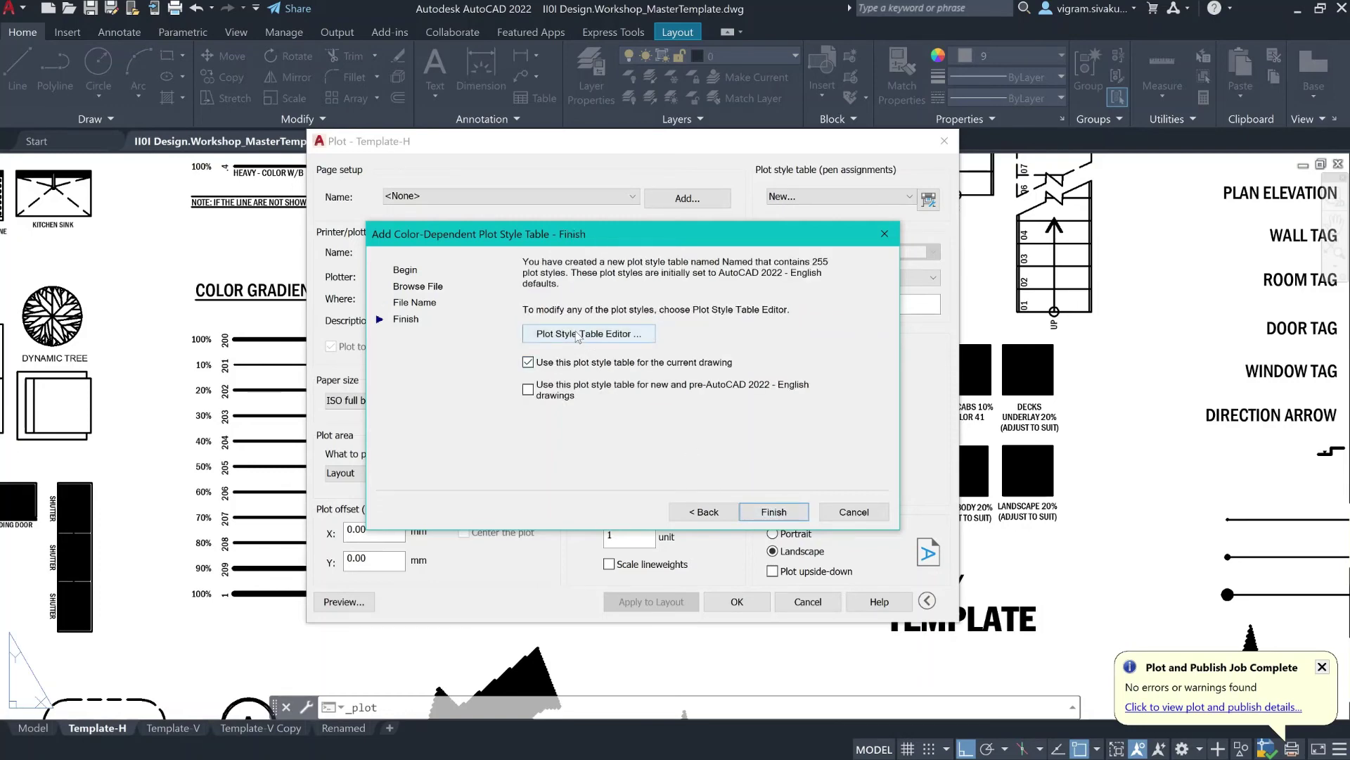
left_click(597, 334)
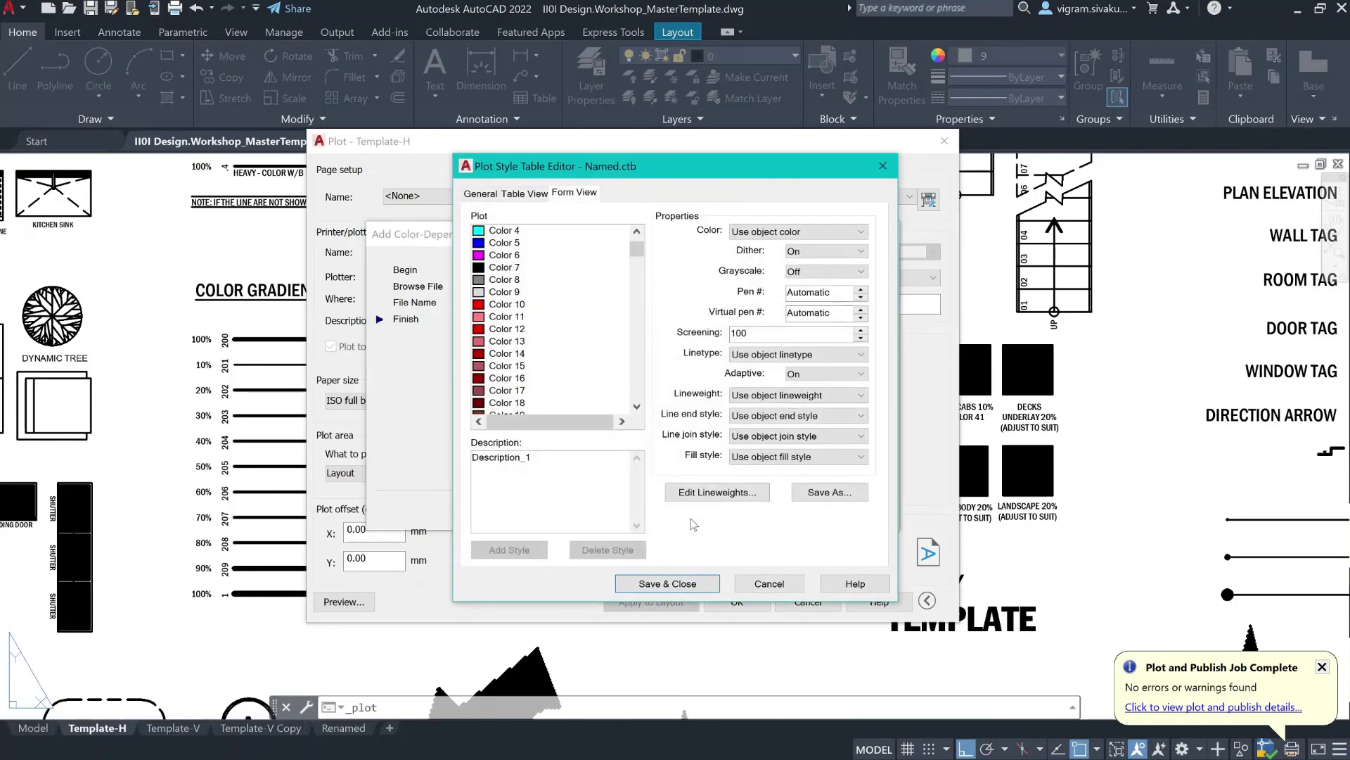
left_click(770, 584)
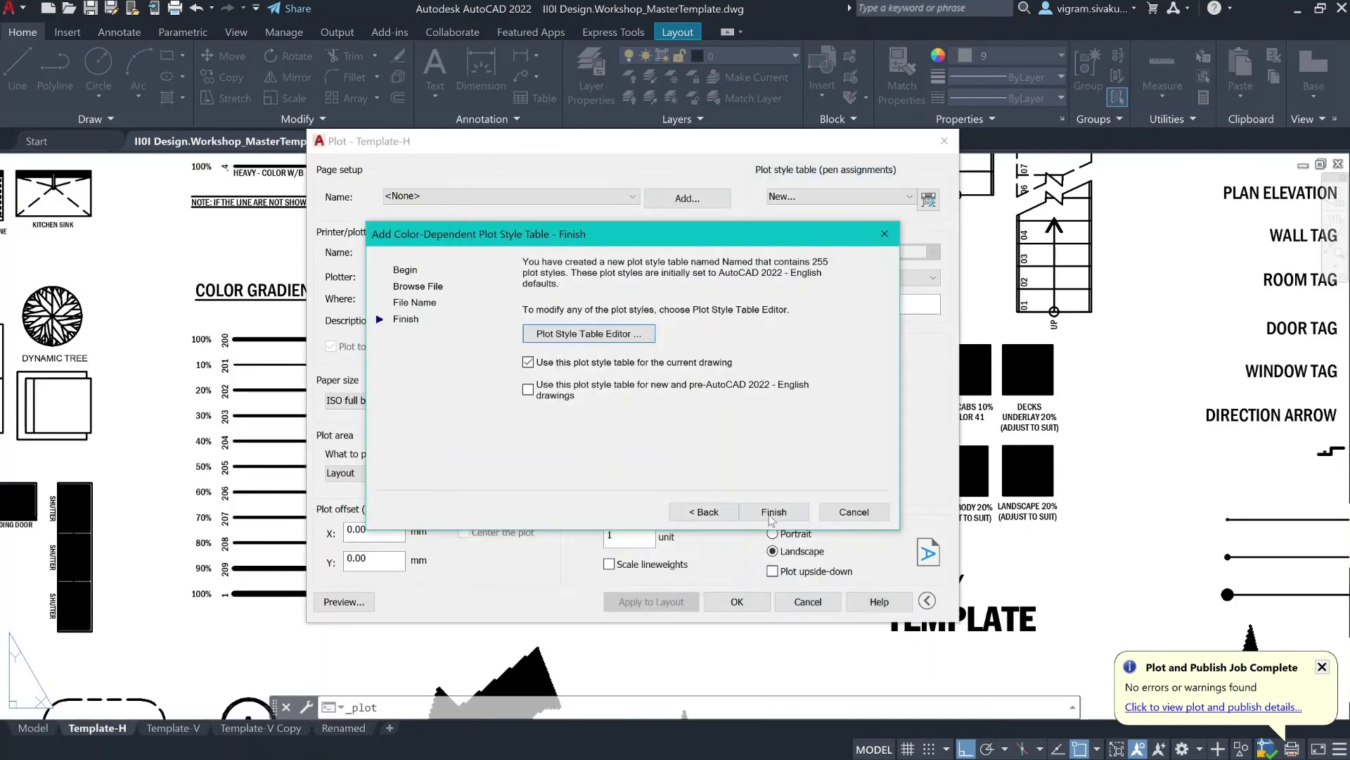
left_click(771, 517)
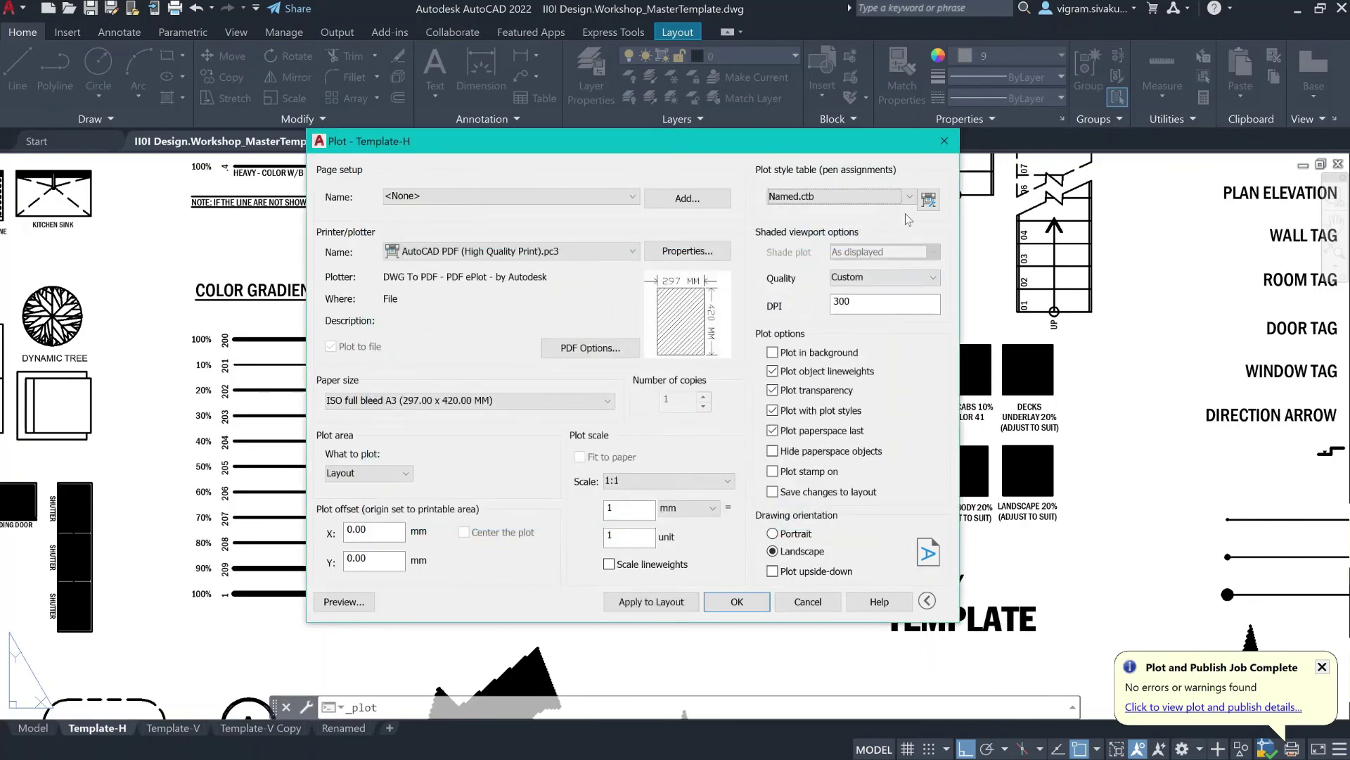
Review Named.ctb, then switch the plot style table to IIOI Design.Workshop.ctb and close the dialog.
left_click(929, 199)
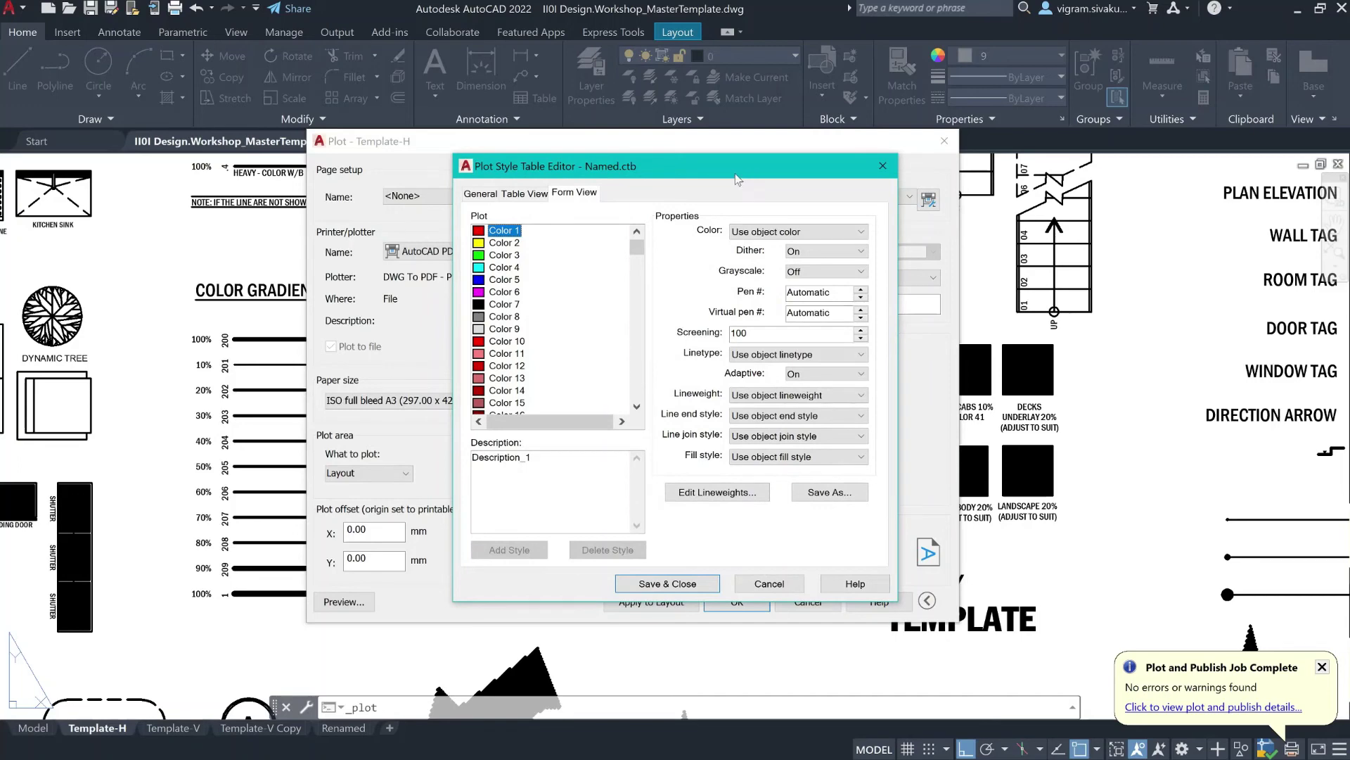
left_click(882, 166)
left_click(856, 200)
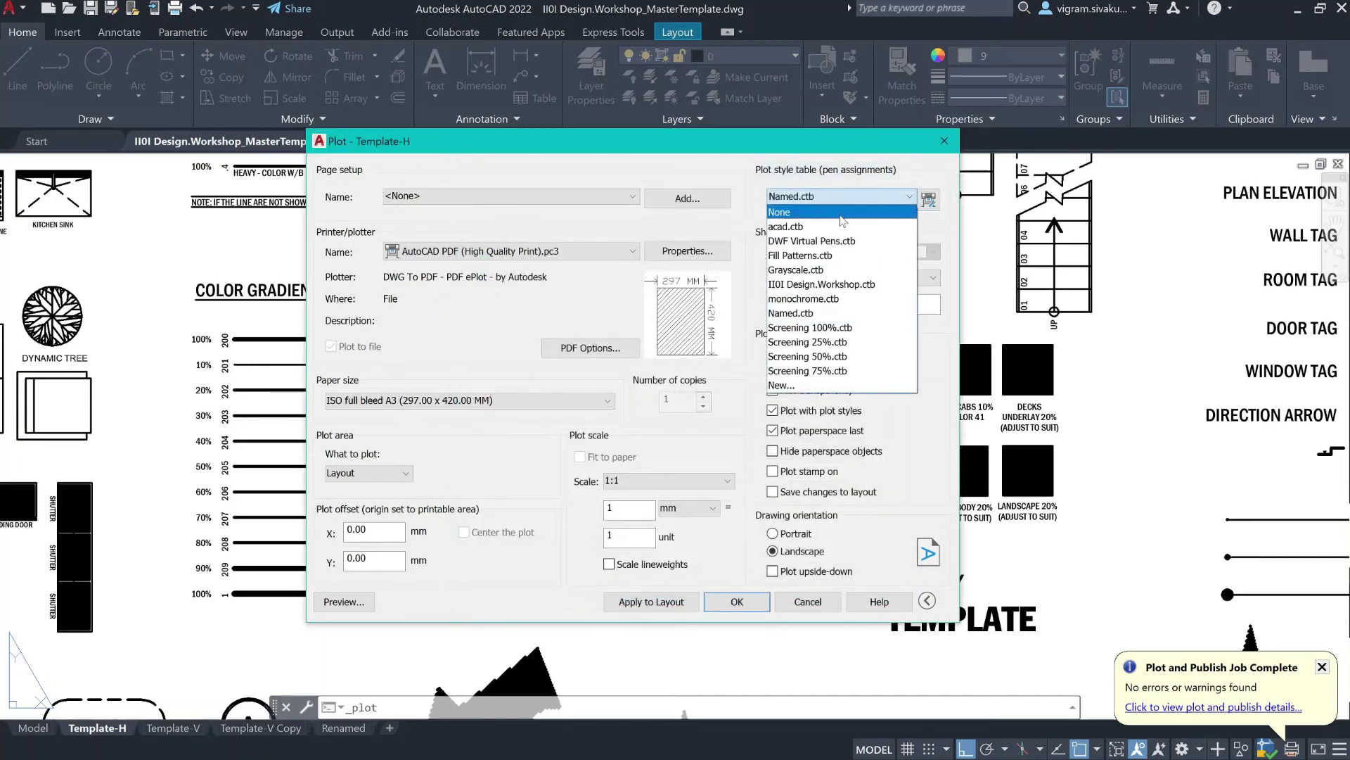
left_click(822, 285)
left_click(945, 141)
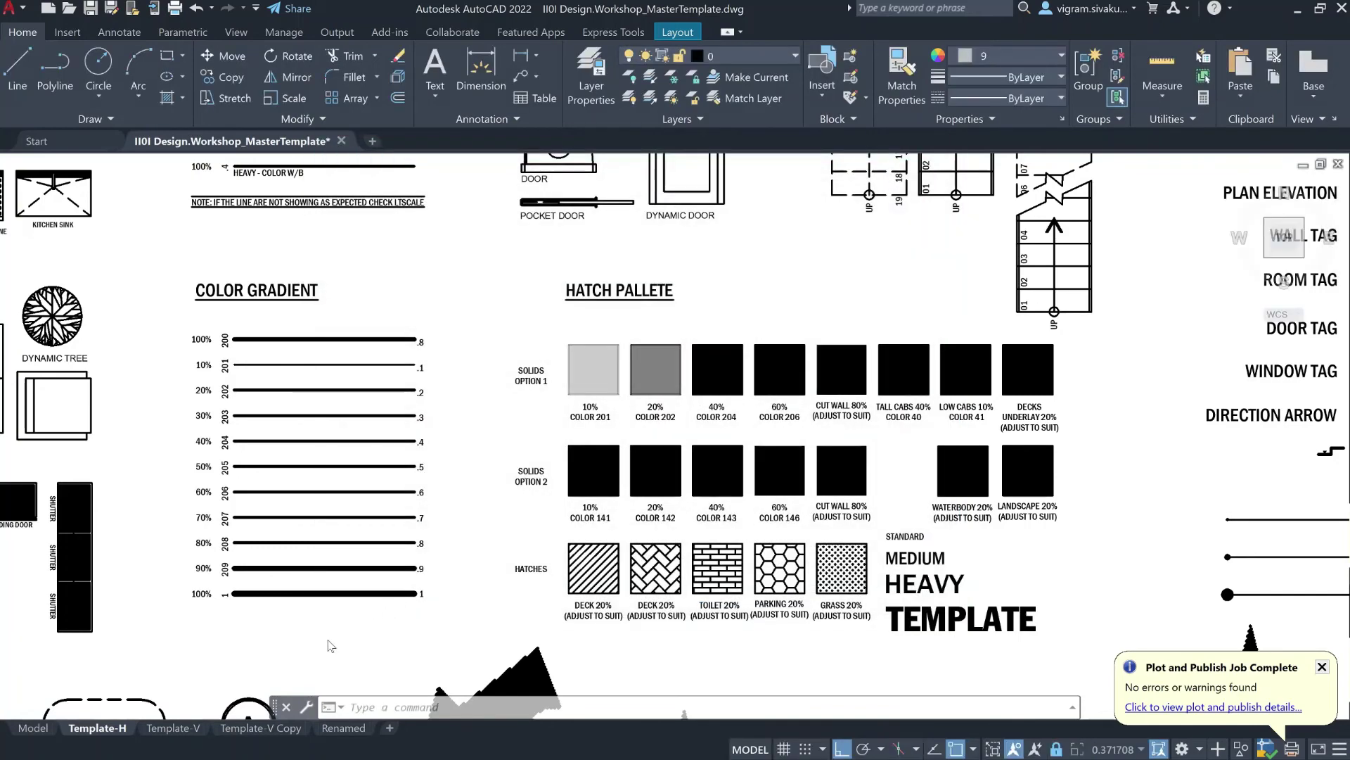
Set Template-H's page setup plot style table to IIOI Design.Workshop.ctb in the Page Setup Manager.
right_click(96, 747)
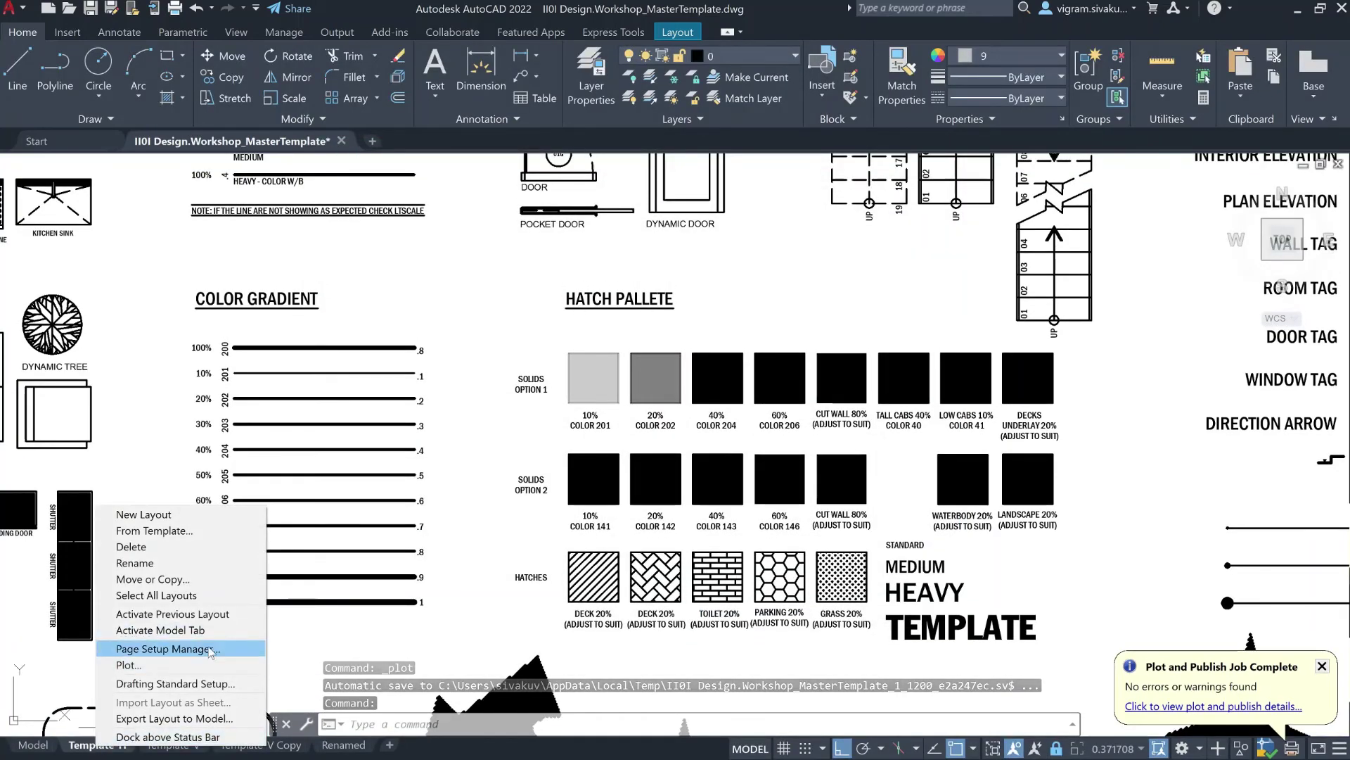
left_click(209, 649)
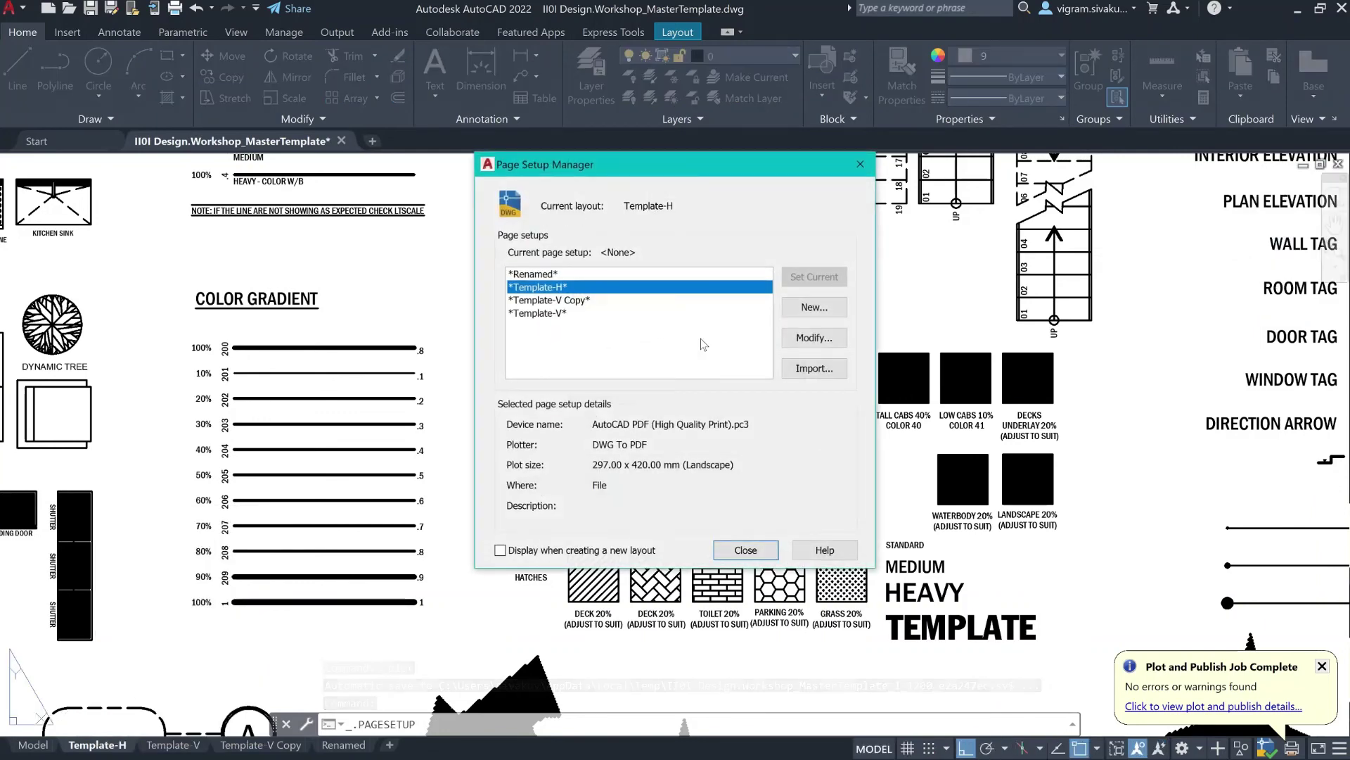
left_click(818, 337)
left_click(827, 184)
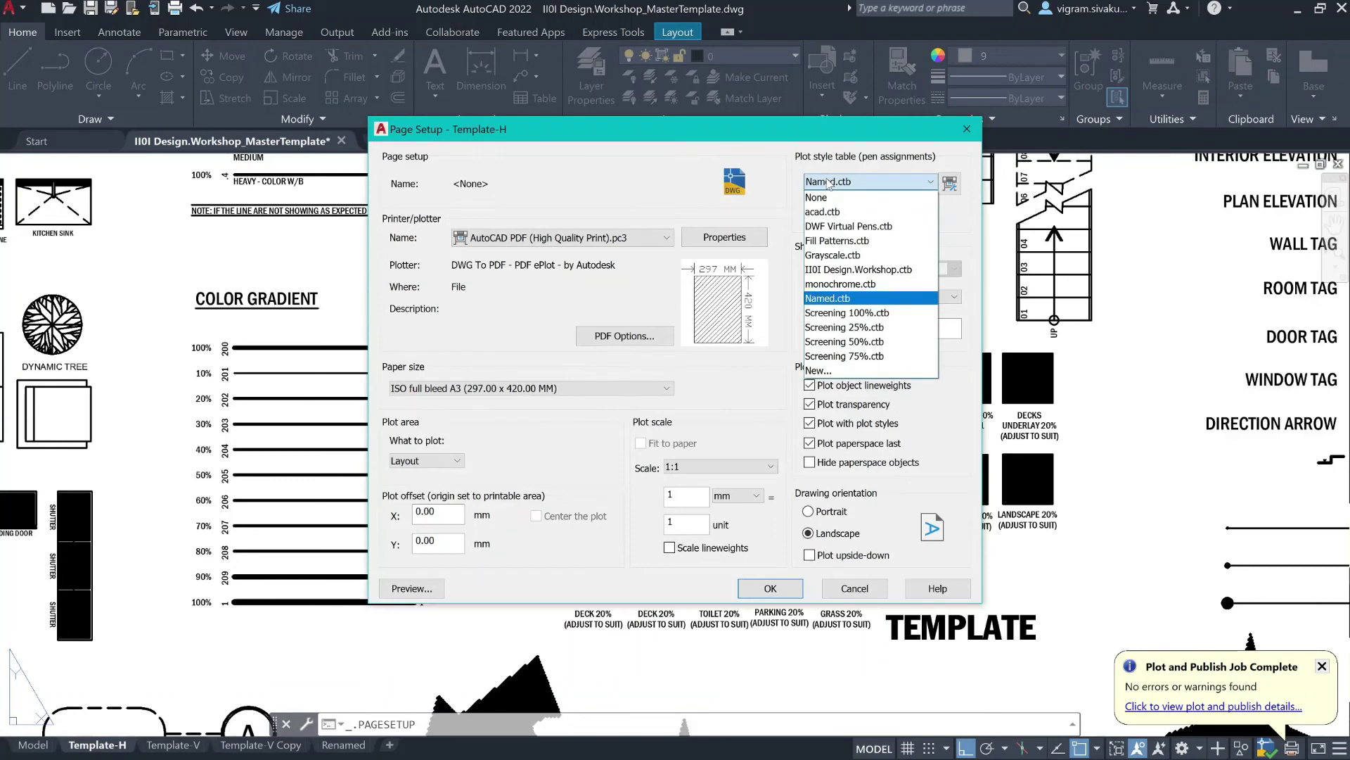
left_click(841, 270)
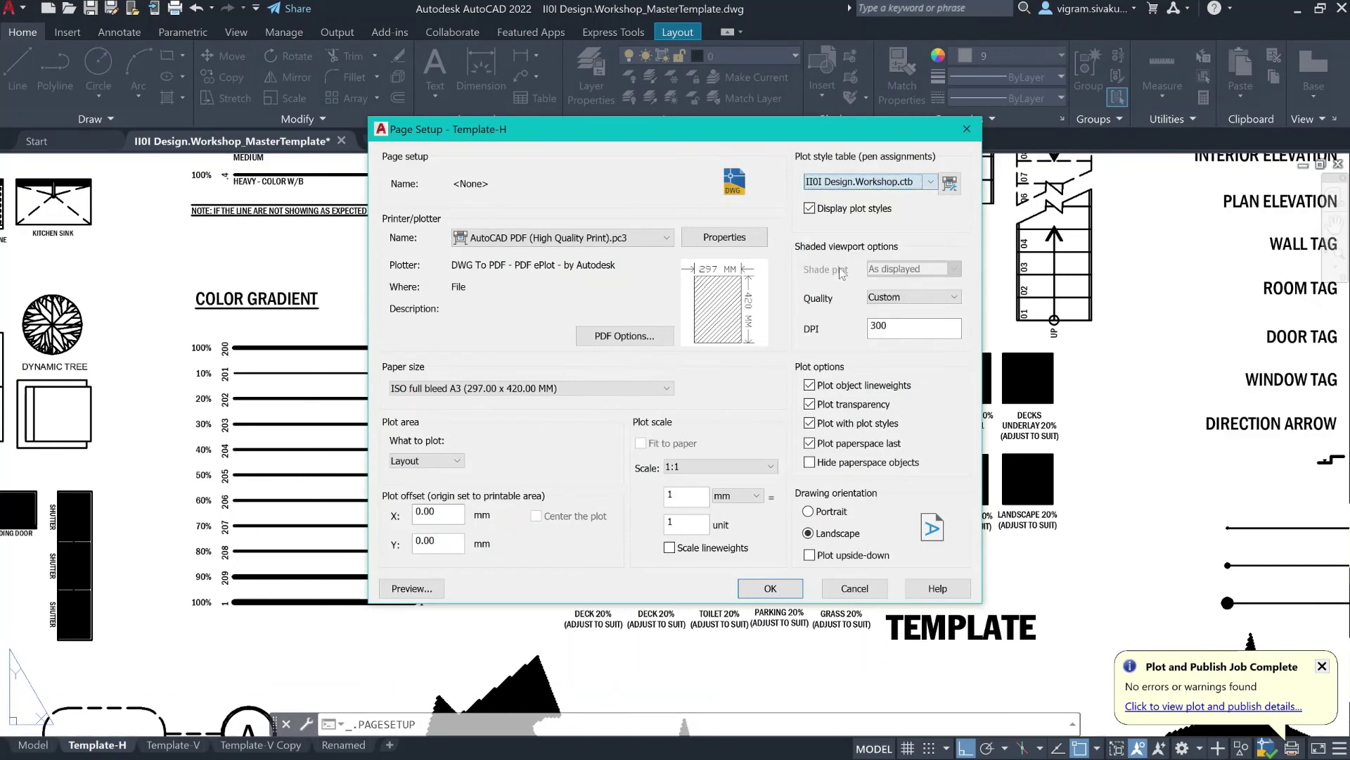
left_click(770, 588)
left_click(770, 552)
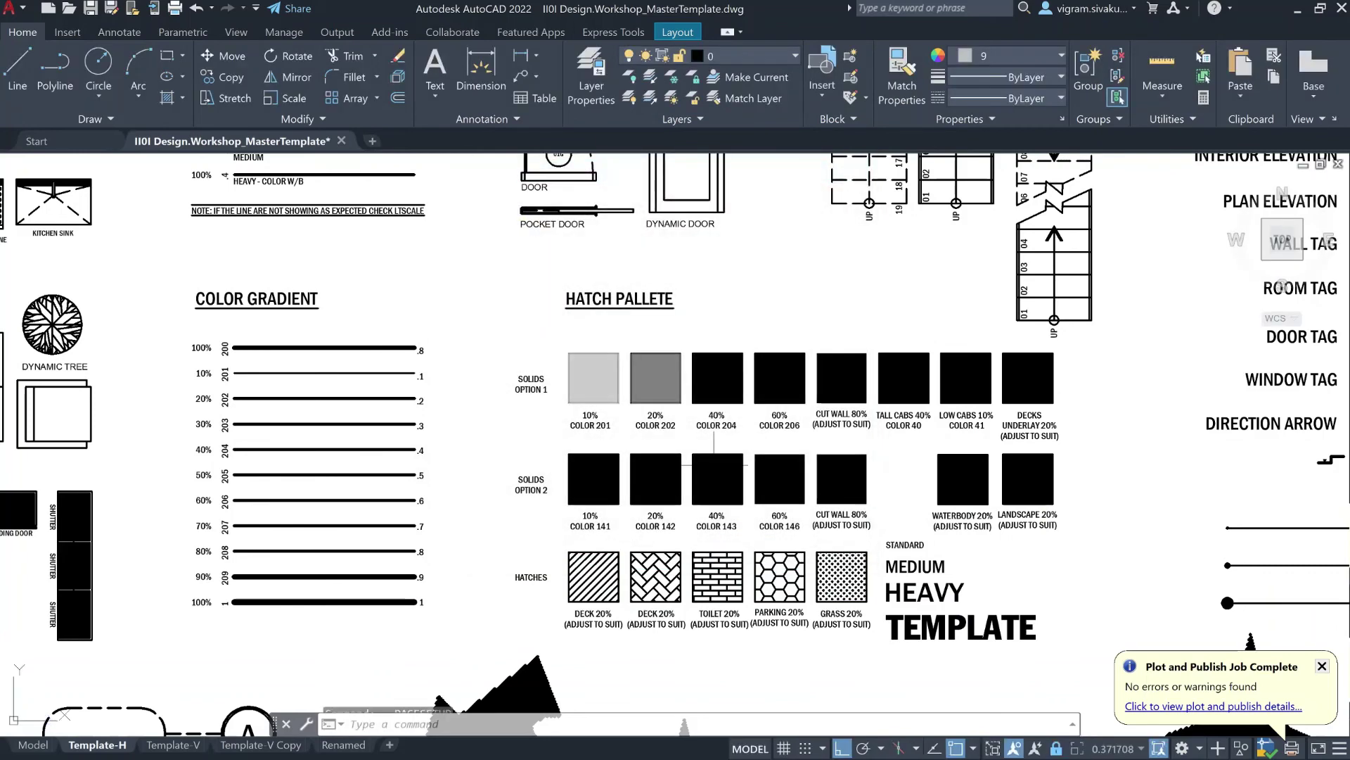
Regenerate Template-H, switch to paper space, and zoom and pan to recentre the sheet.
key("Return")
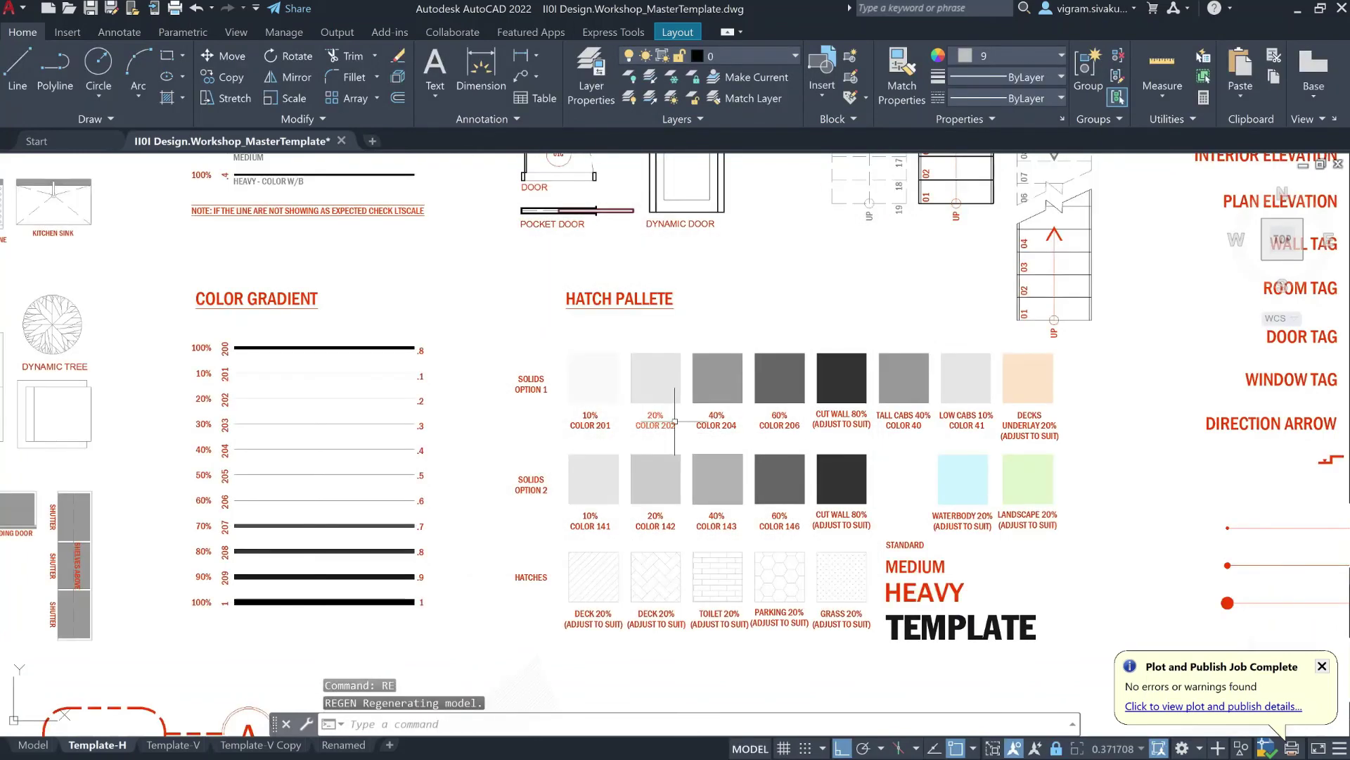
scroll(677, 427, "down", 3)
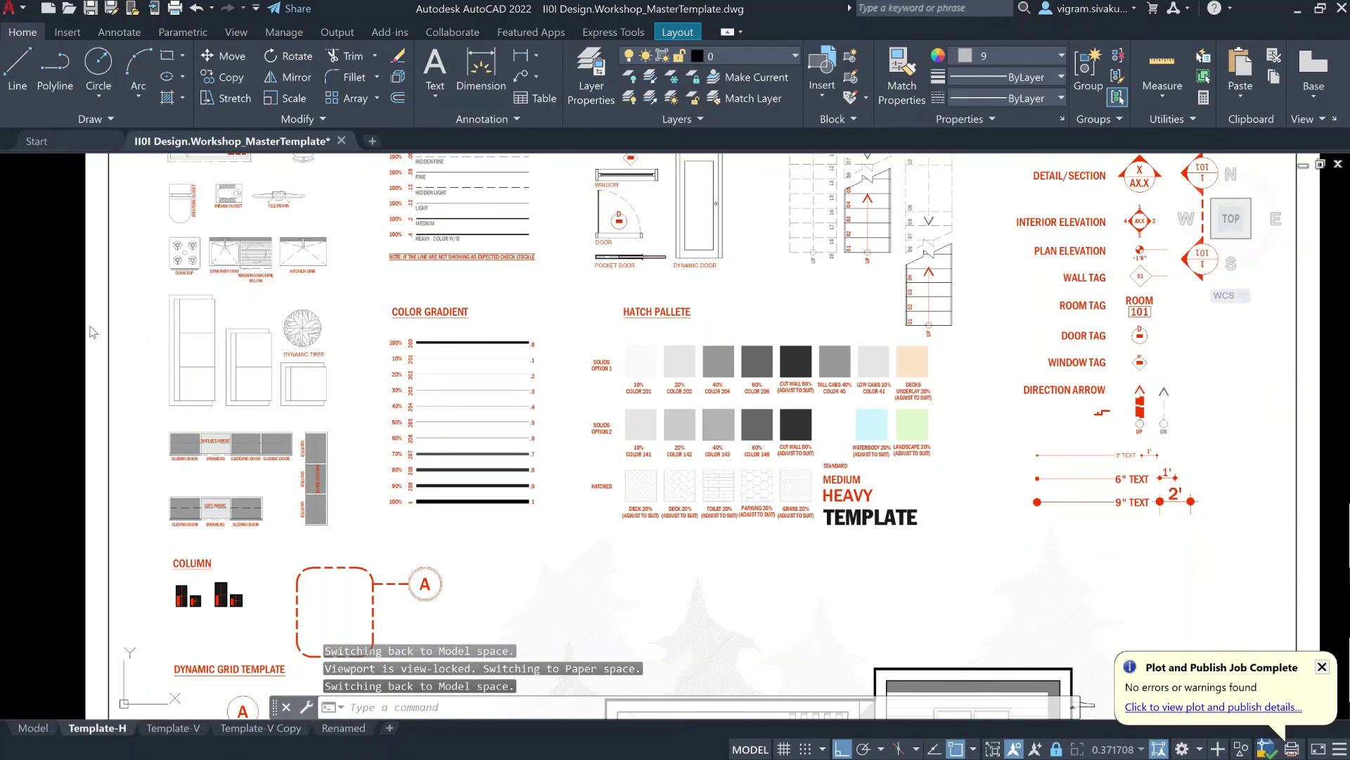
scroll(715, 364, "down", 2)
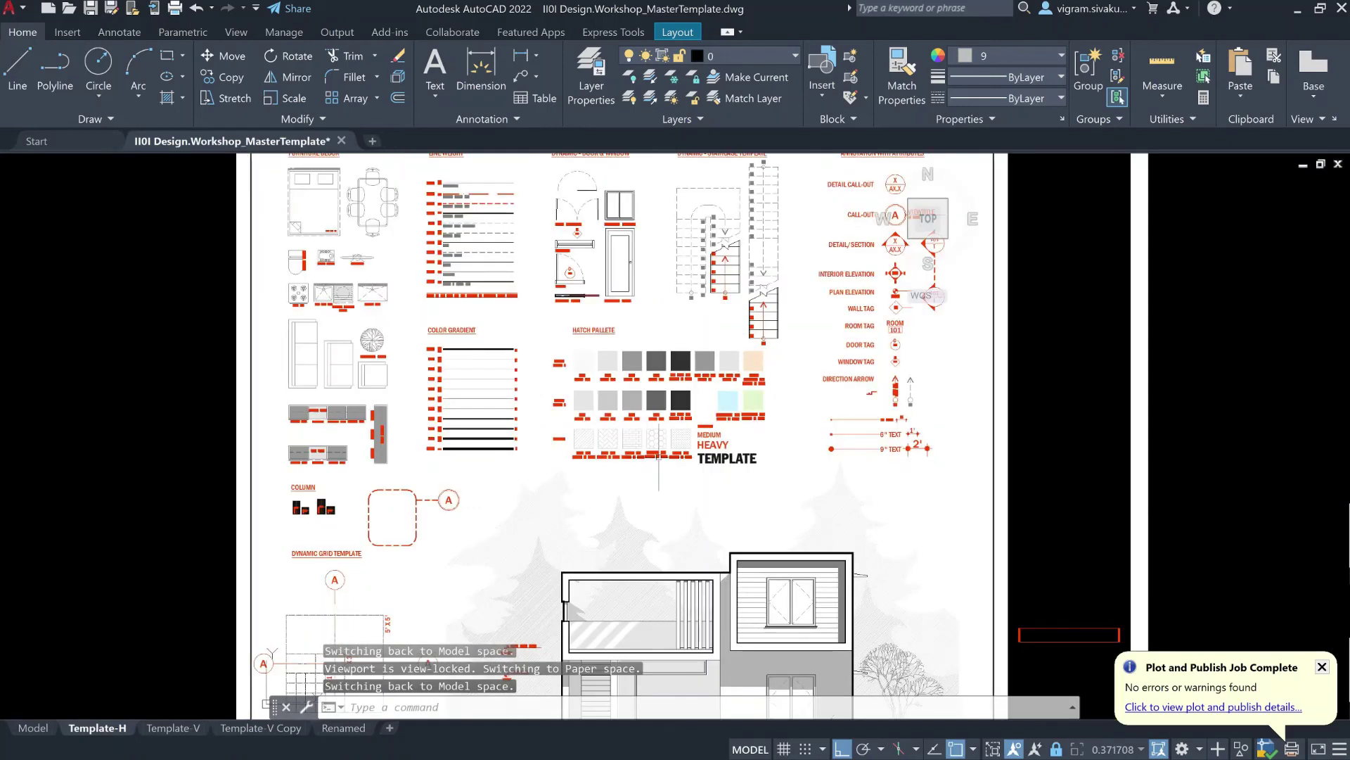
double_click(242, 444)
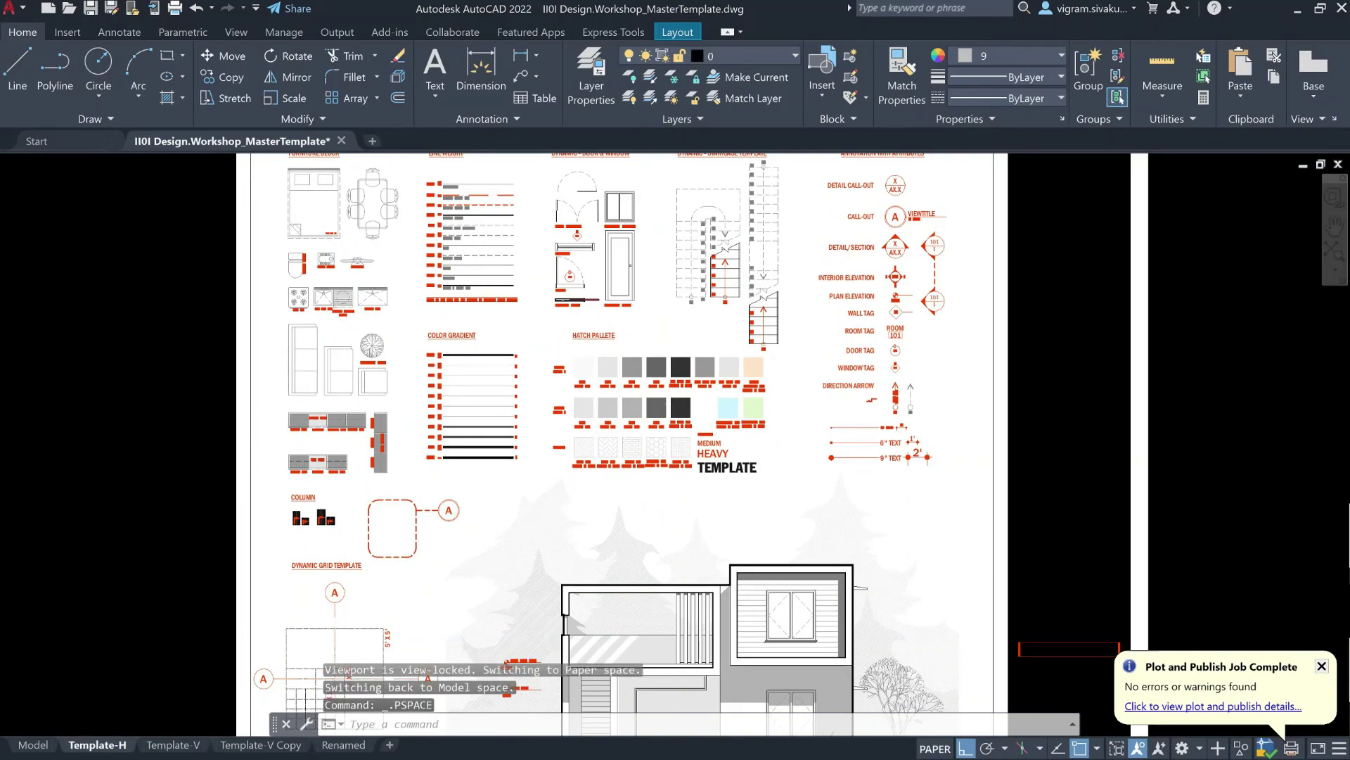
scroll(585, 406, "up", 2)
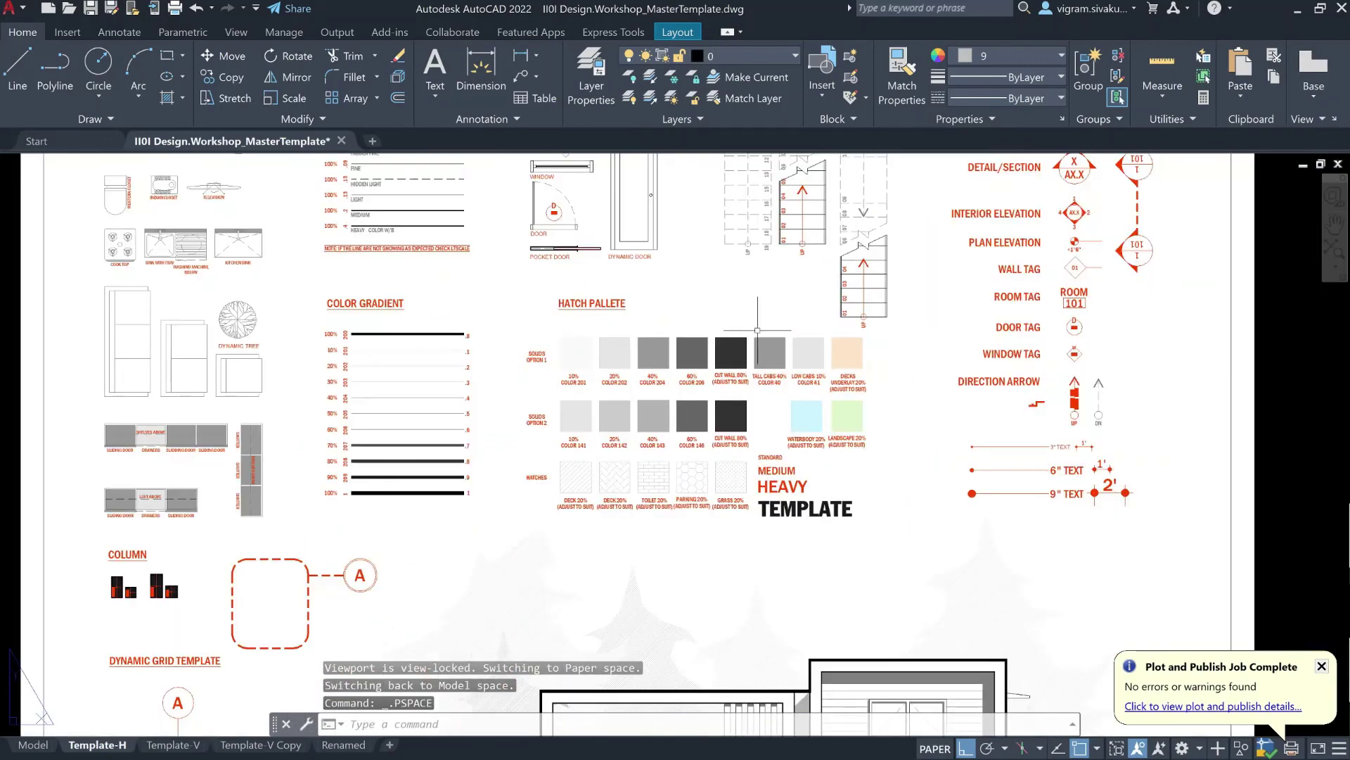
scroll(461, 415, "up", 2)
scroll(619, 338, "down", 4)
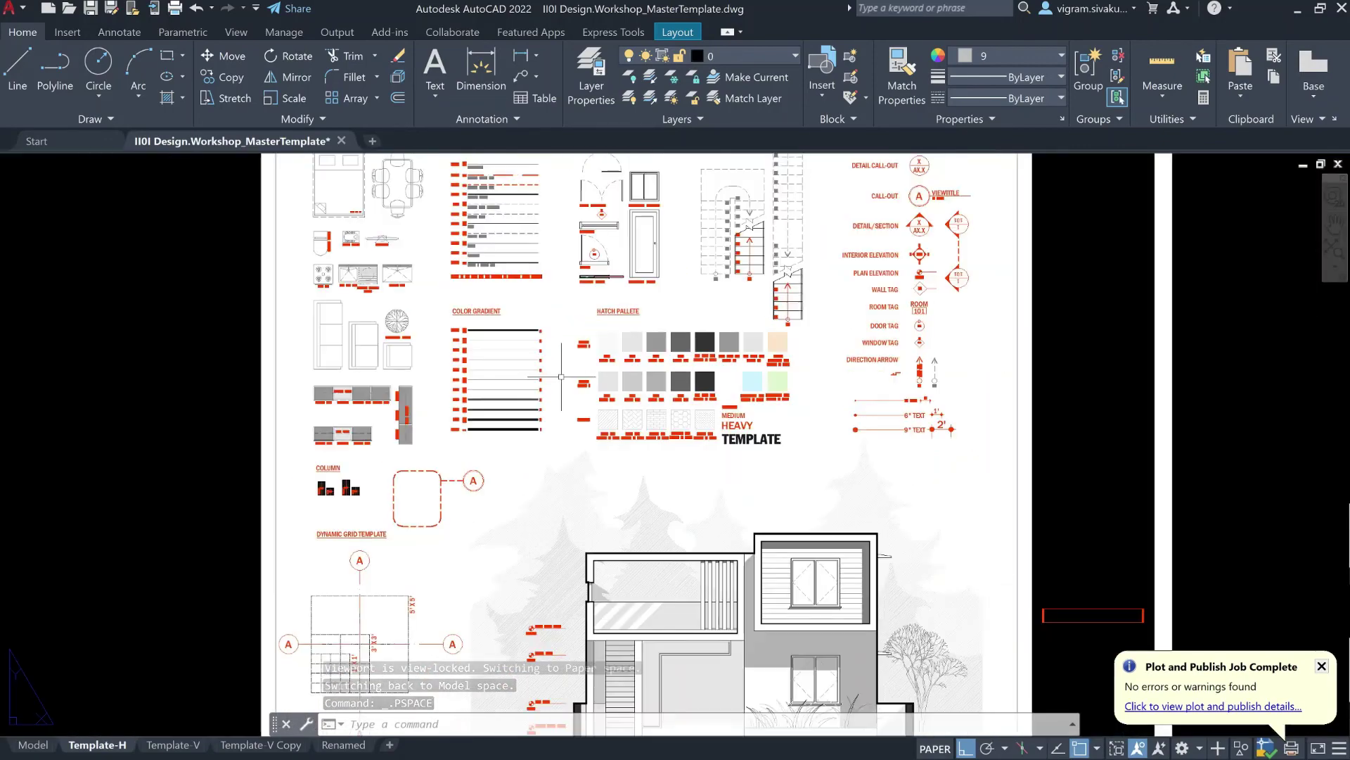
middle_click_drag(718, 331, 703, 349)
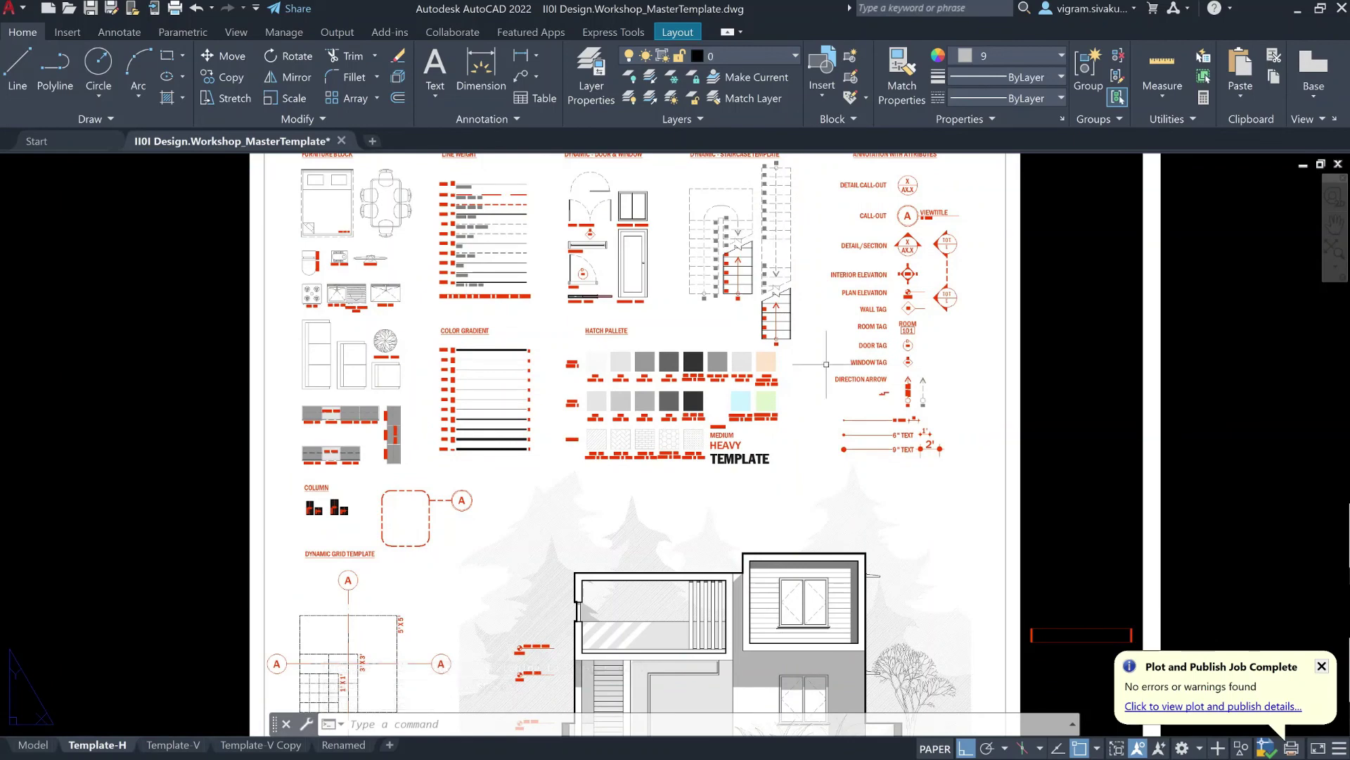
middle_click_drag(802, 384, 753, 416)
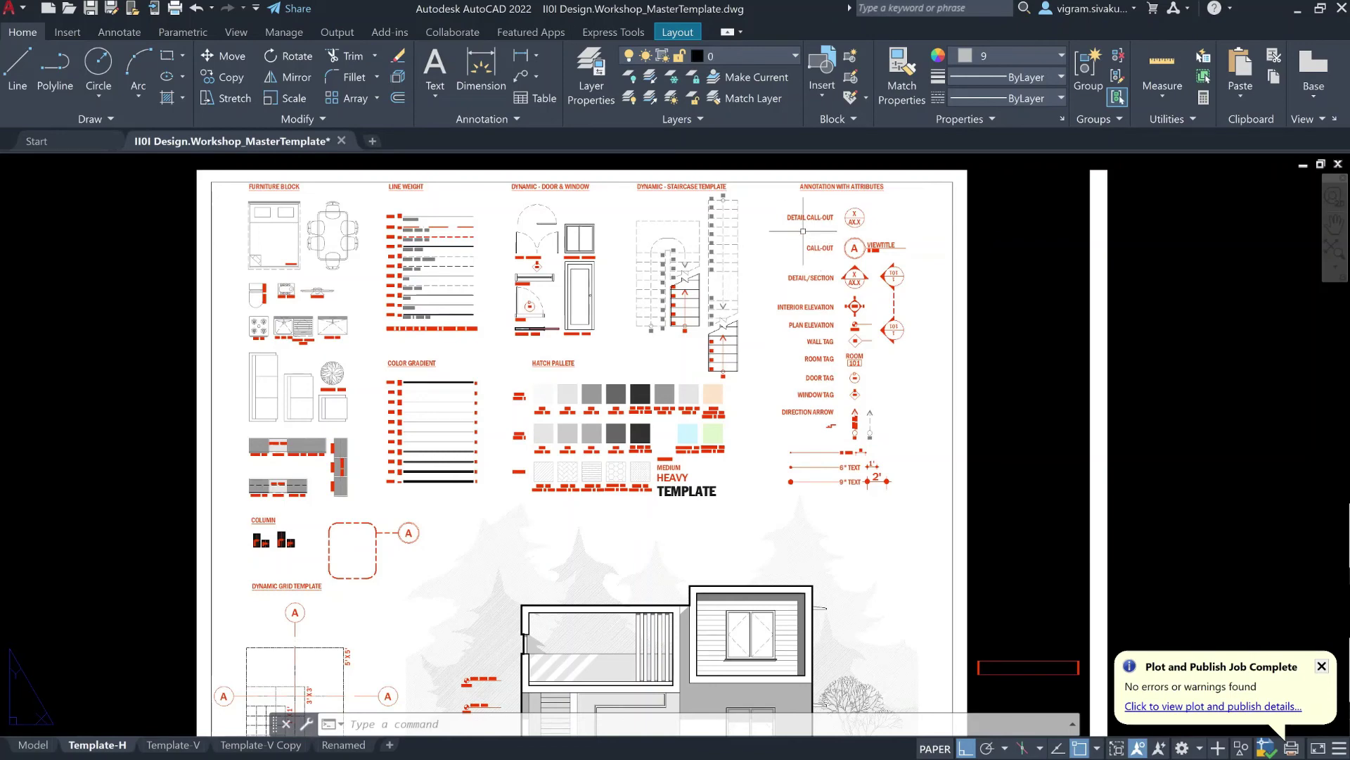
middle_click_drag(861, 532, 869, 355)
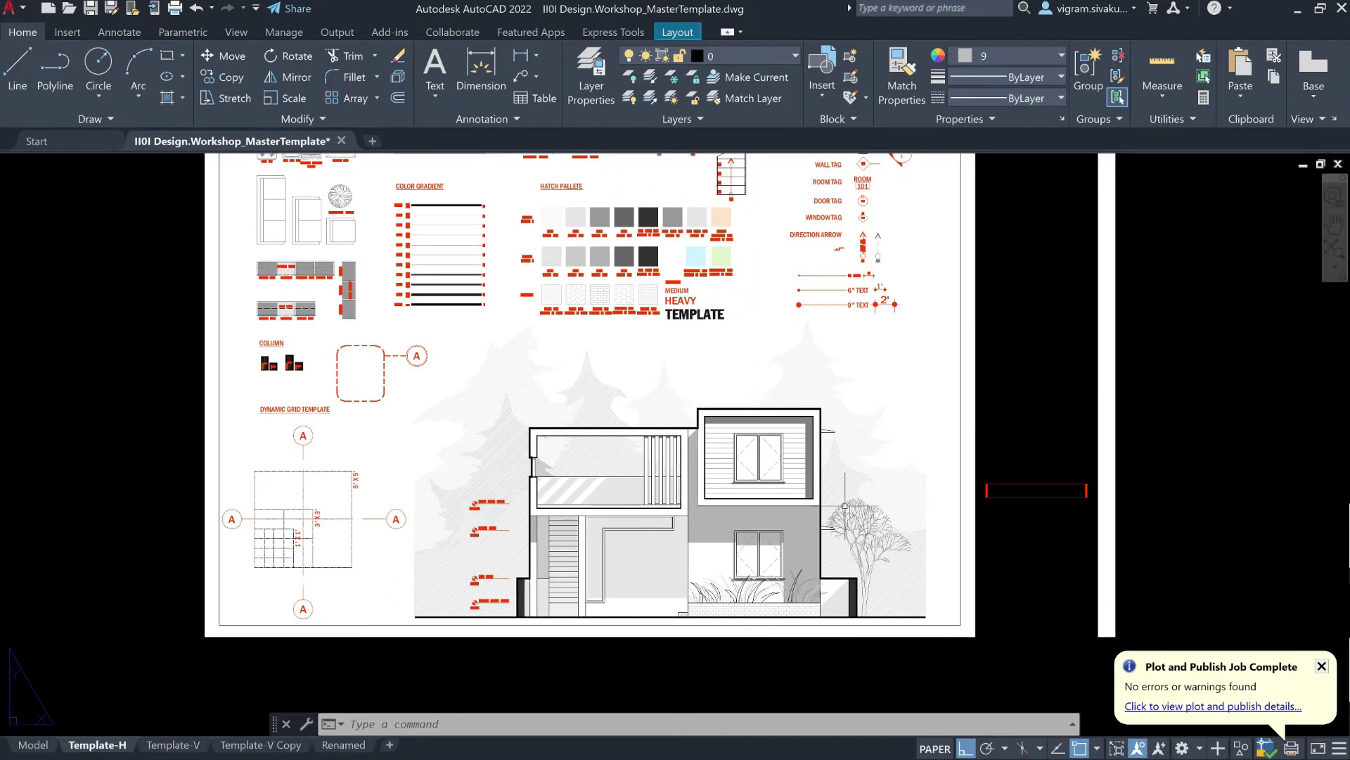
scroll(854, 619, "up", 2)
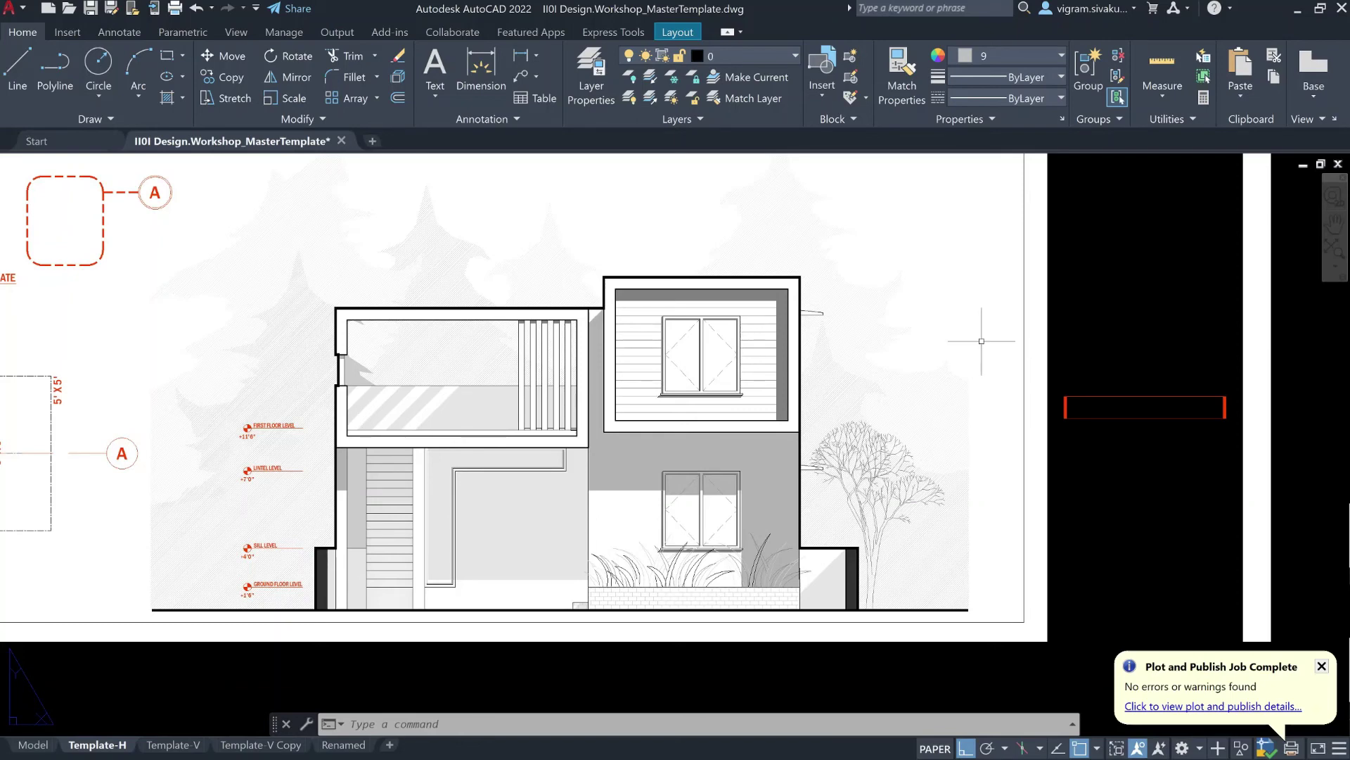
Switch to Model space and zoom out to view the colourful drawing.
left_click(37, 750)
scroll(458, 429, "down", 5)
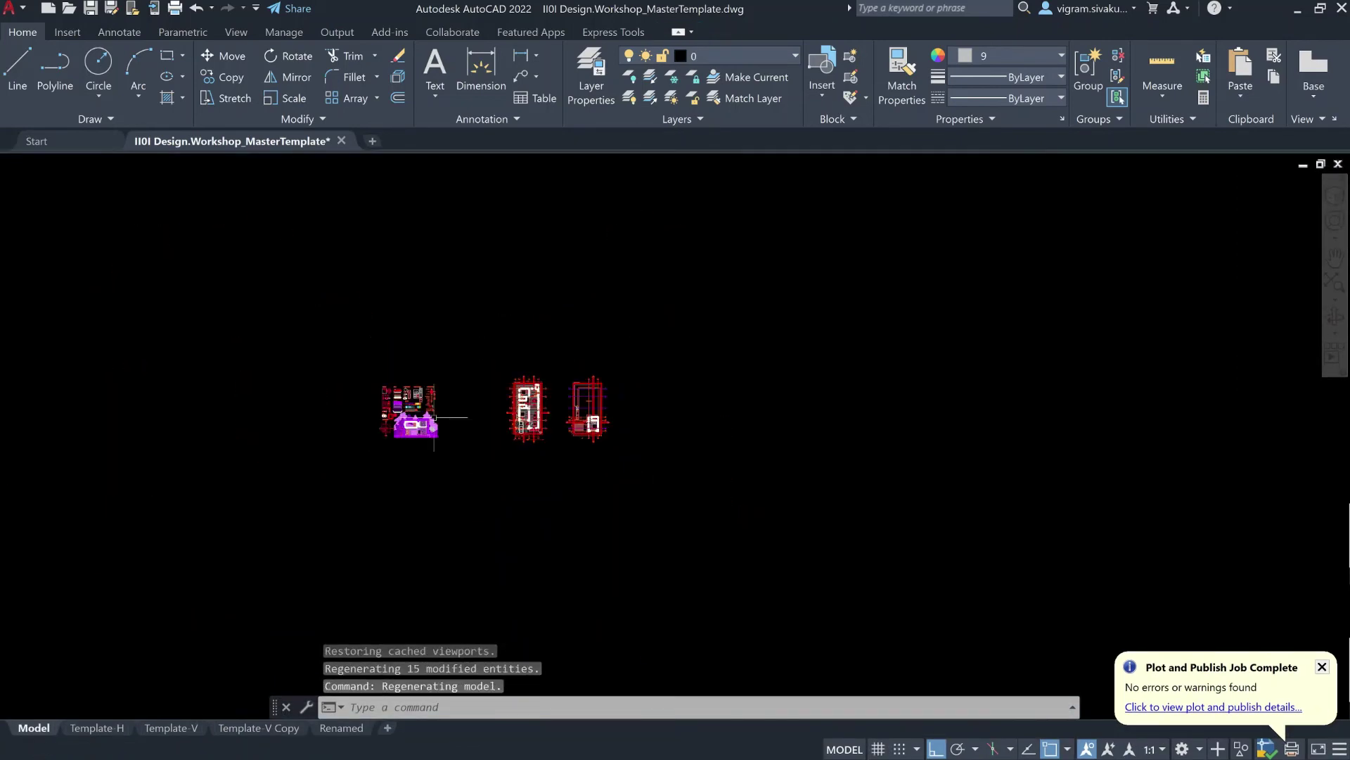
scroll(434, 417, "up", 8)
scroll(799, 323, "down", 2)
scroll(874, 368, "down", 3)
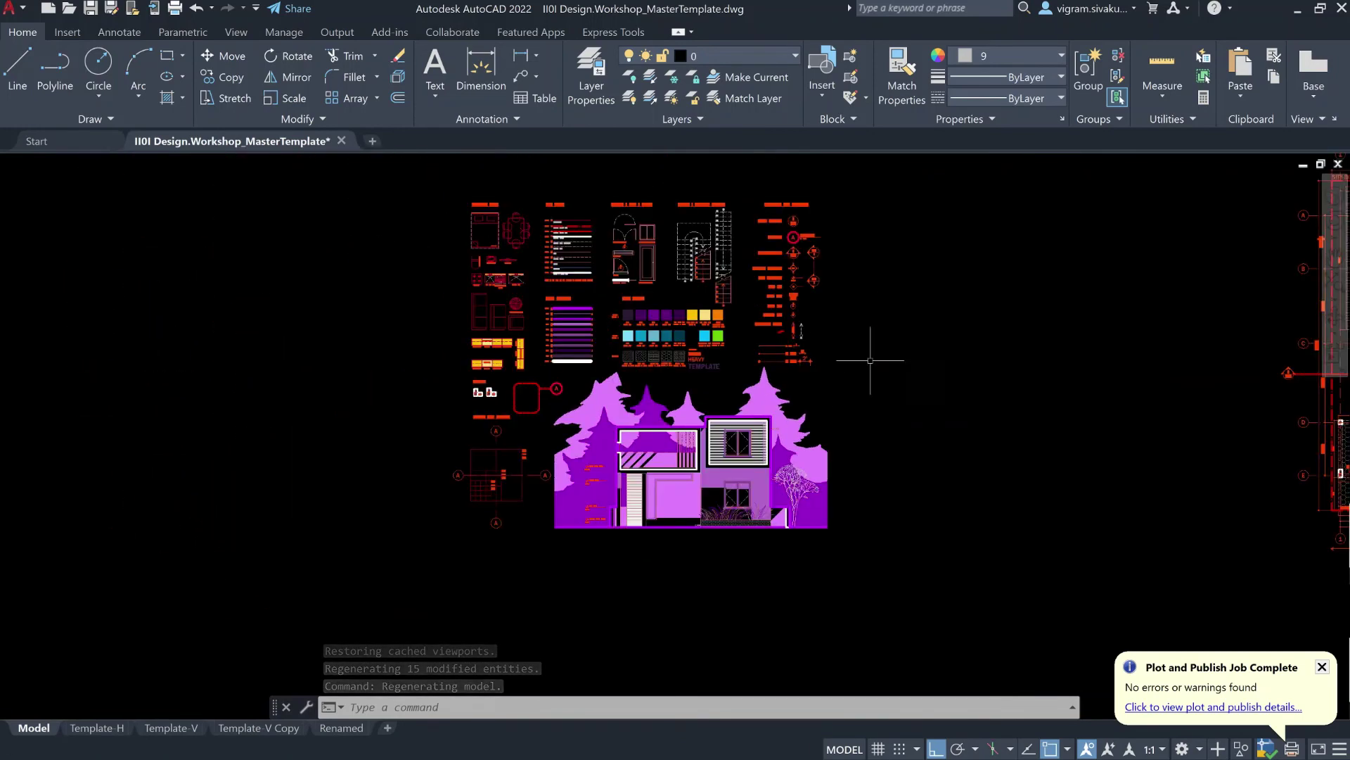
Return to the greyscale Template-H layout, zoom in and out, then open the application menu.
left_click(97, 727)
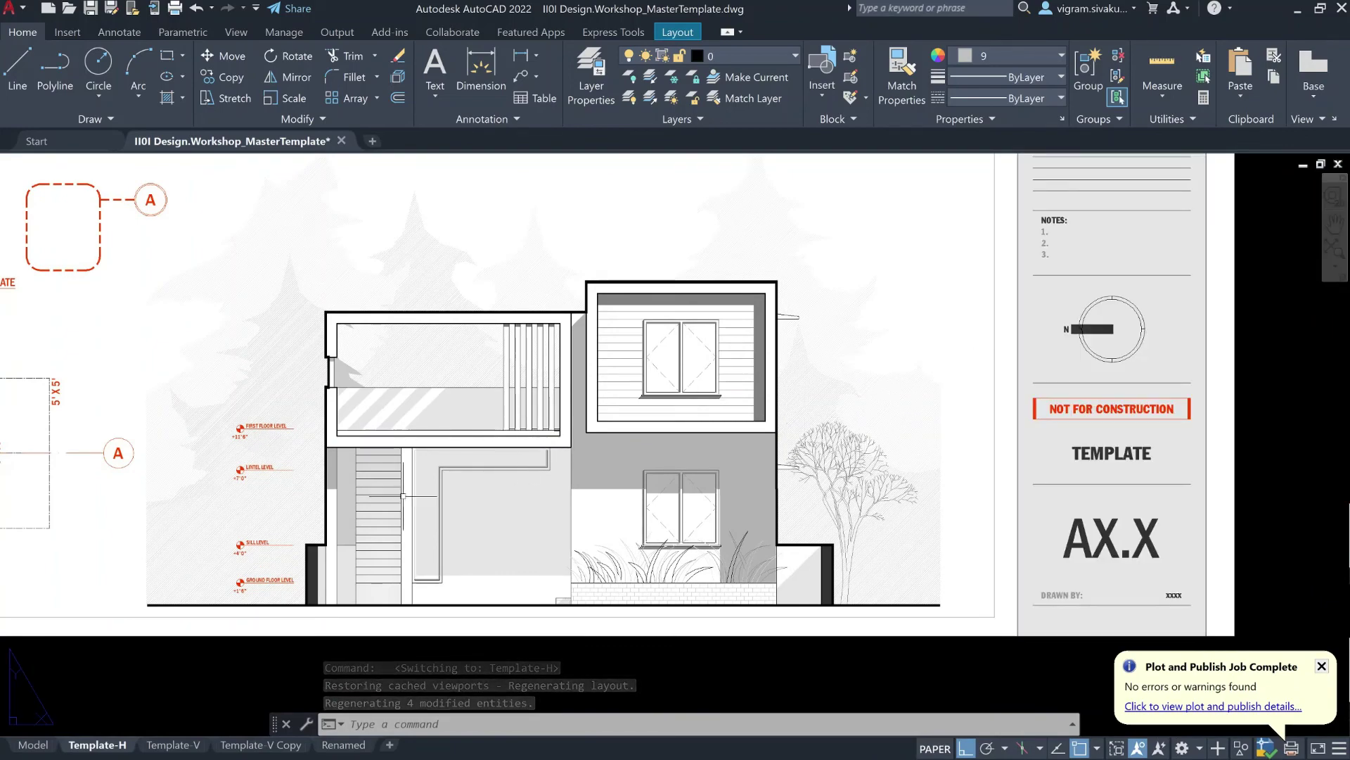
scroll(401, 492, "up", 2)
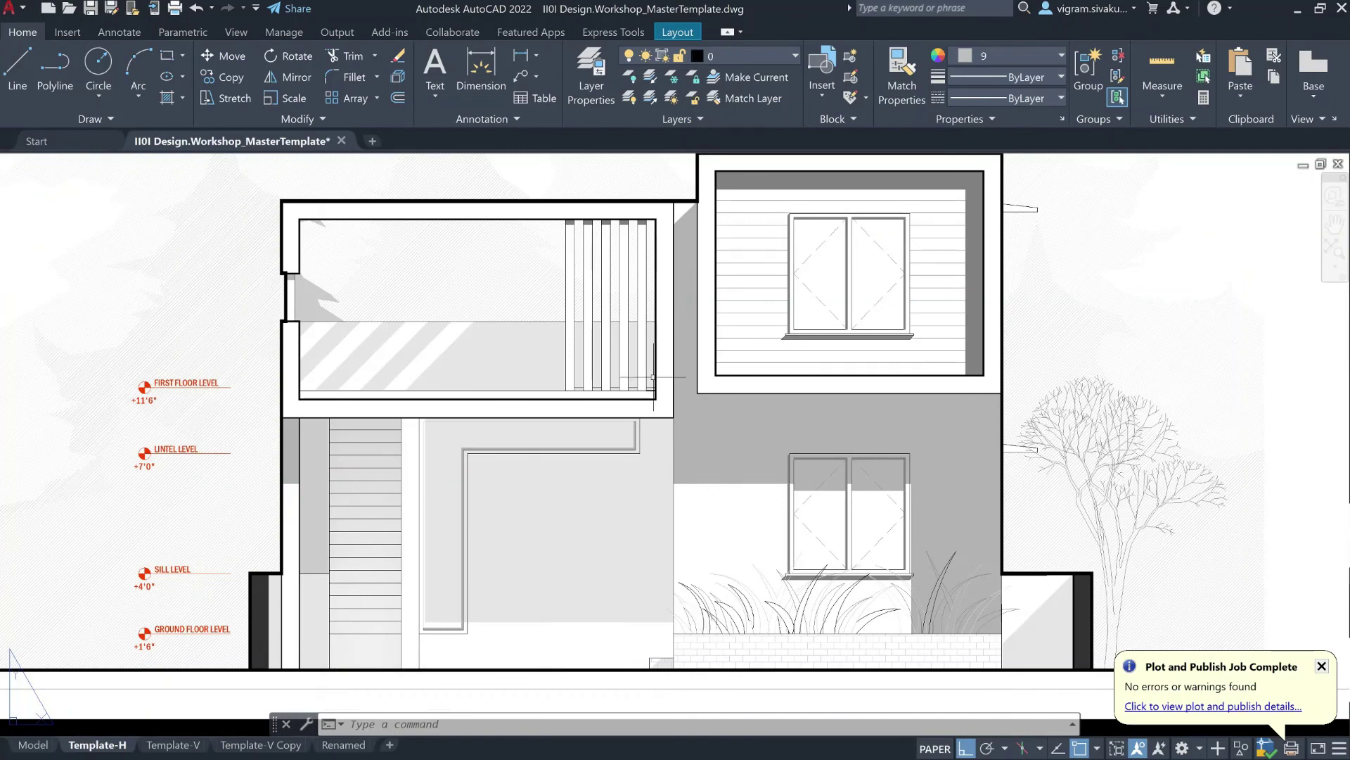
scroll(485, 534, "down", 2)
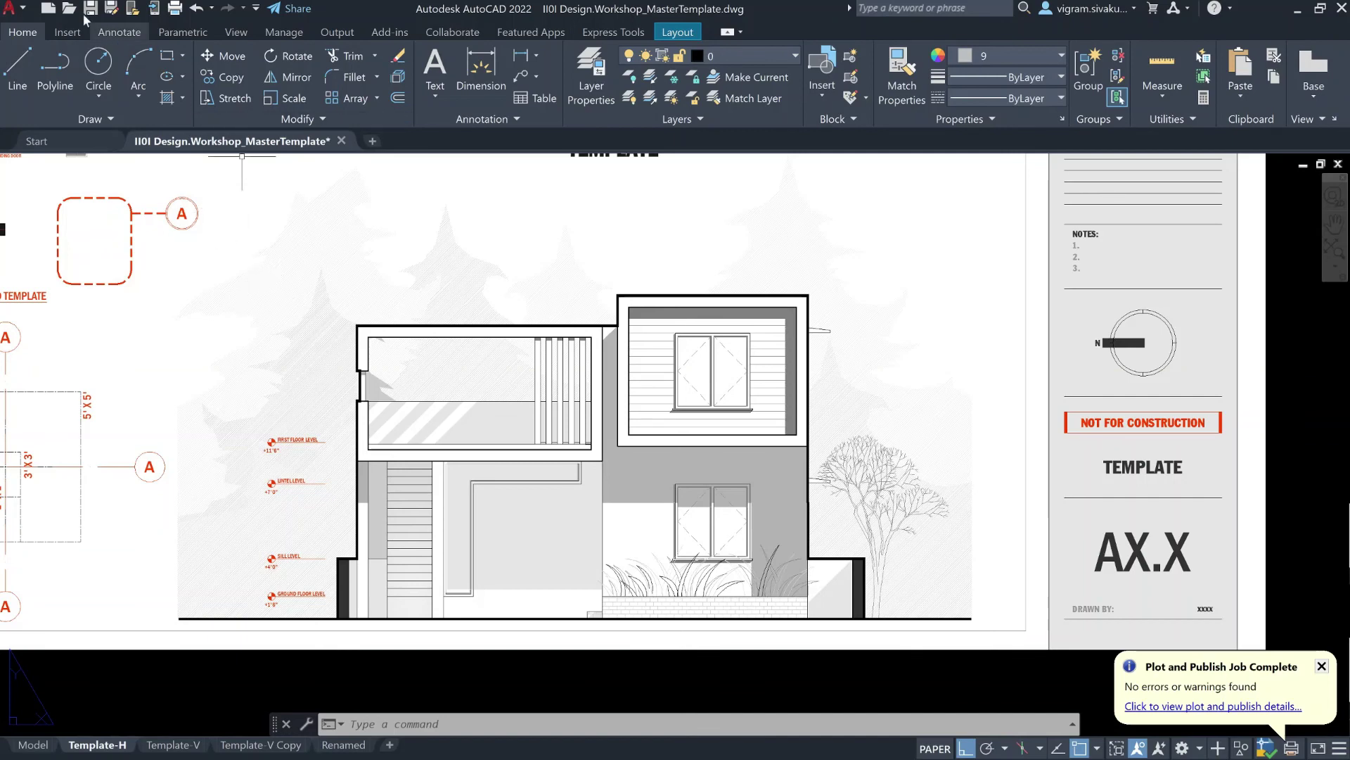
left_click(23, 12)
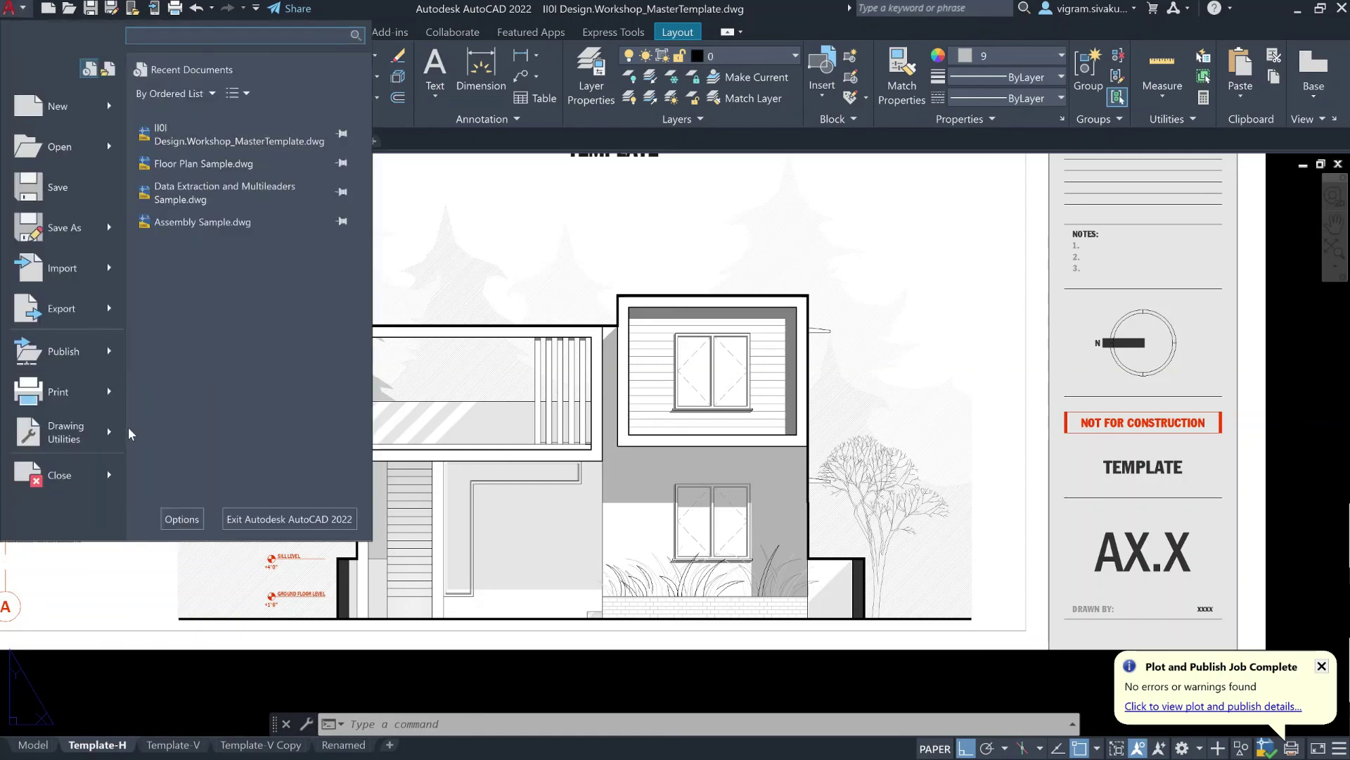
Choose Print > Manage Plotters from the application menu.
mouse_move(112, 396)
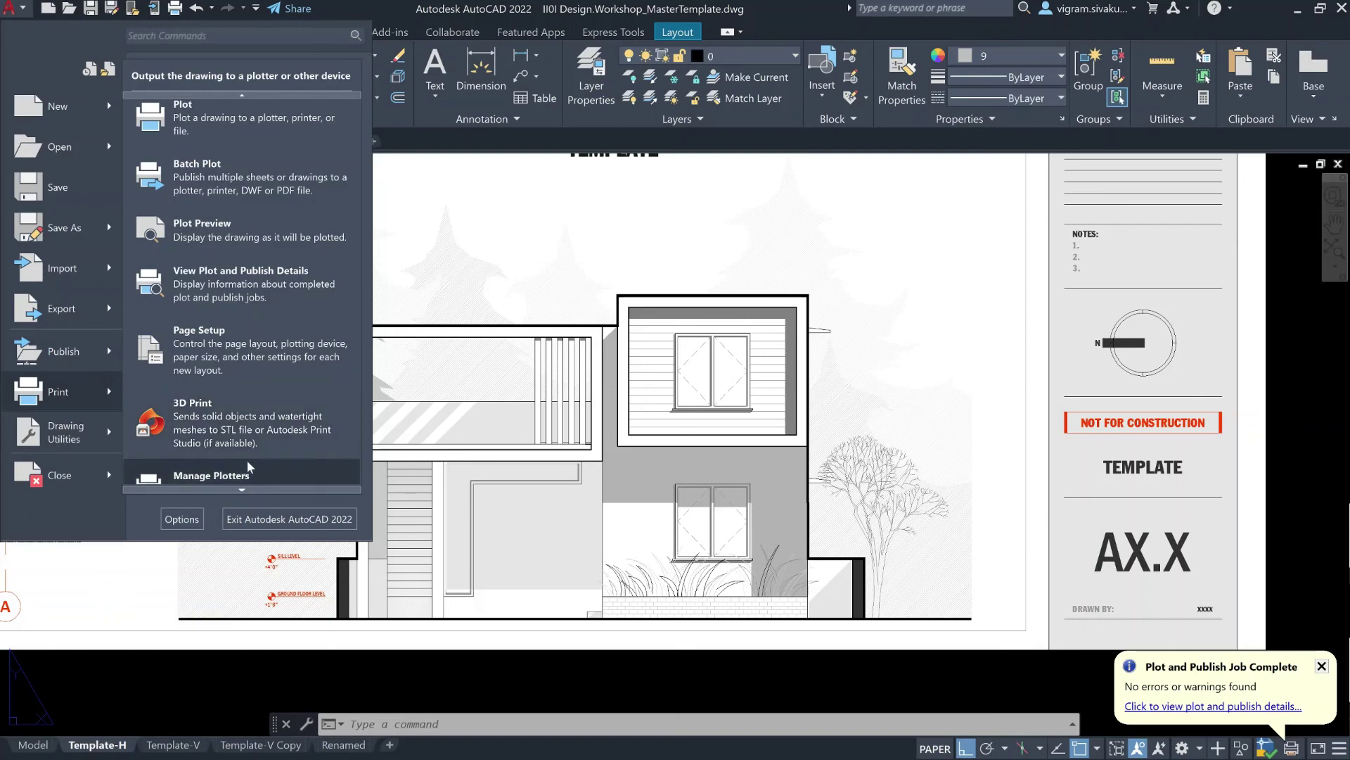
scroll(247, 450, "down", 3)
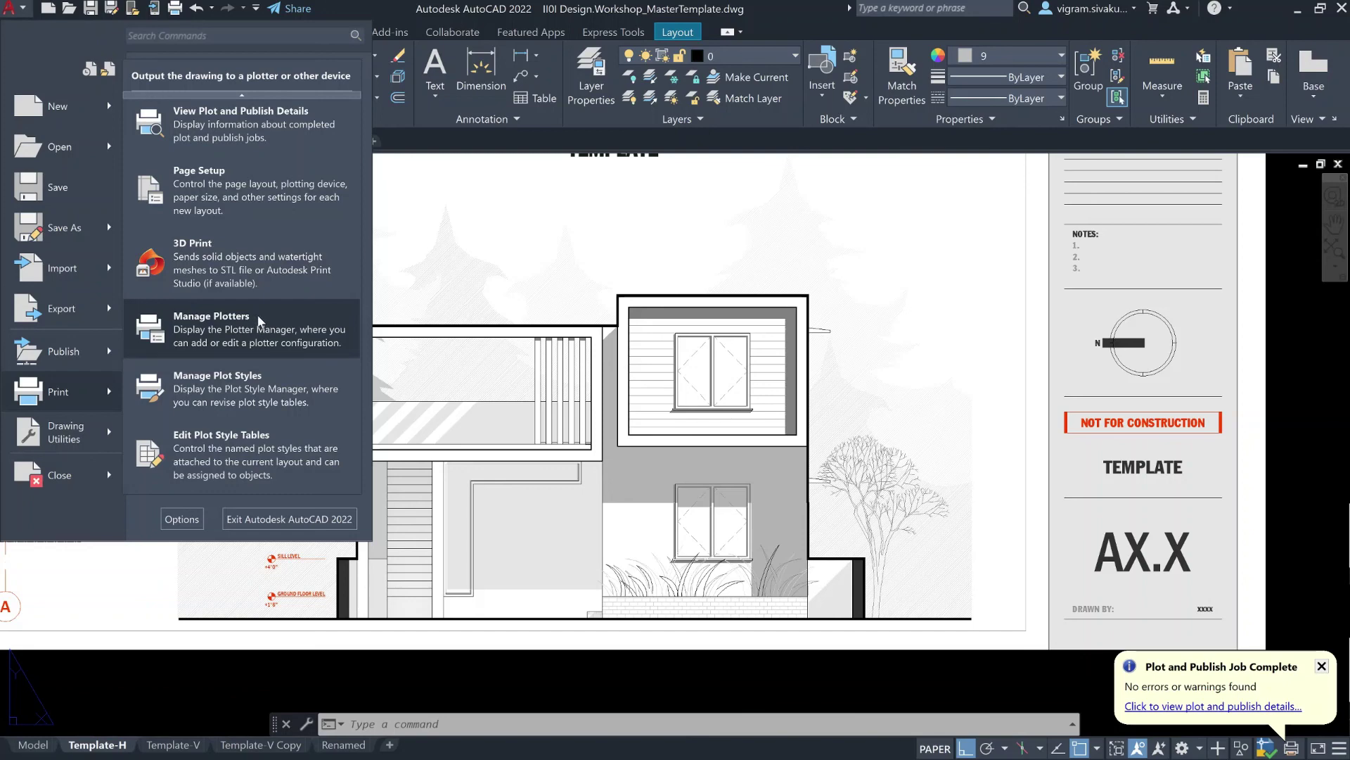
left_click(260, 321)
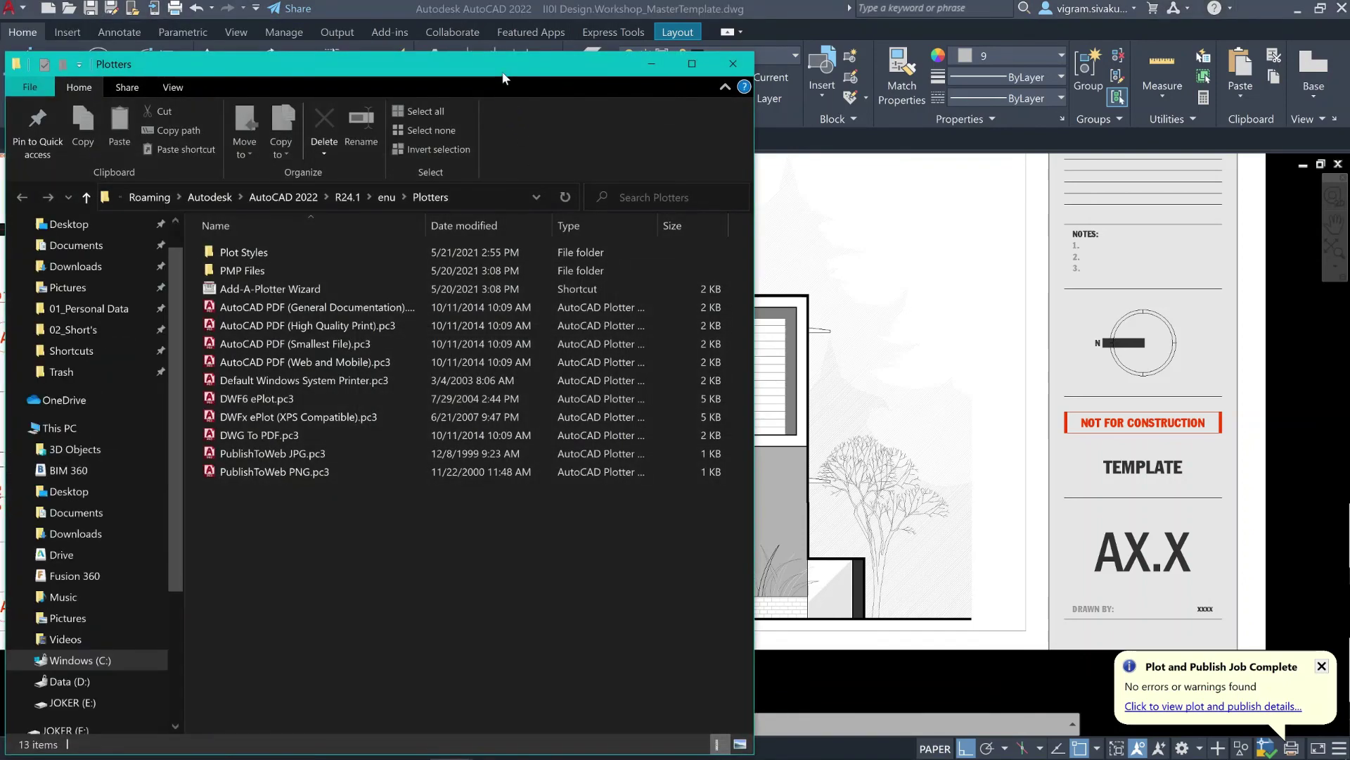
Open the Plot Styles folder, select IIOI Design.Workshop.ctb and Named.ctb, and reposition the window.
left_click_drag(440, 67, 644, 67)
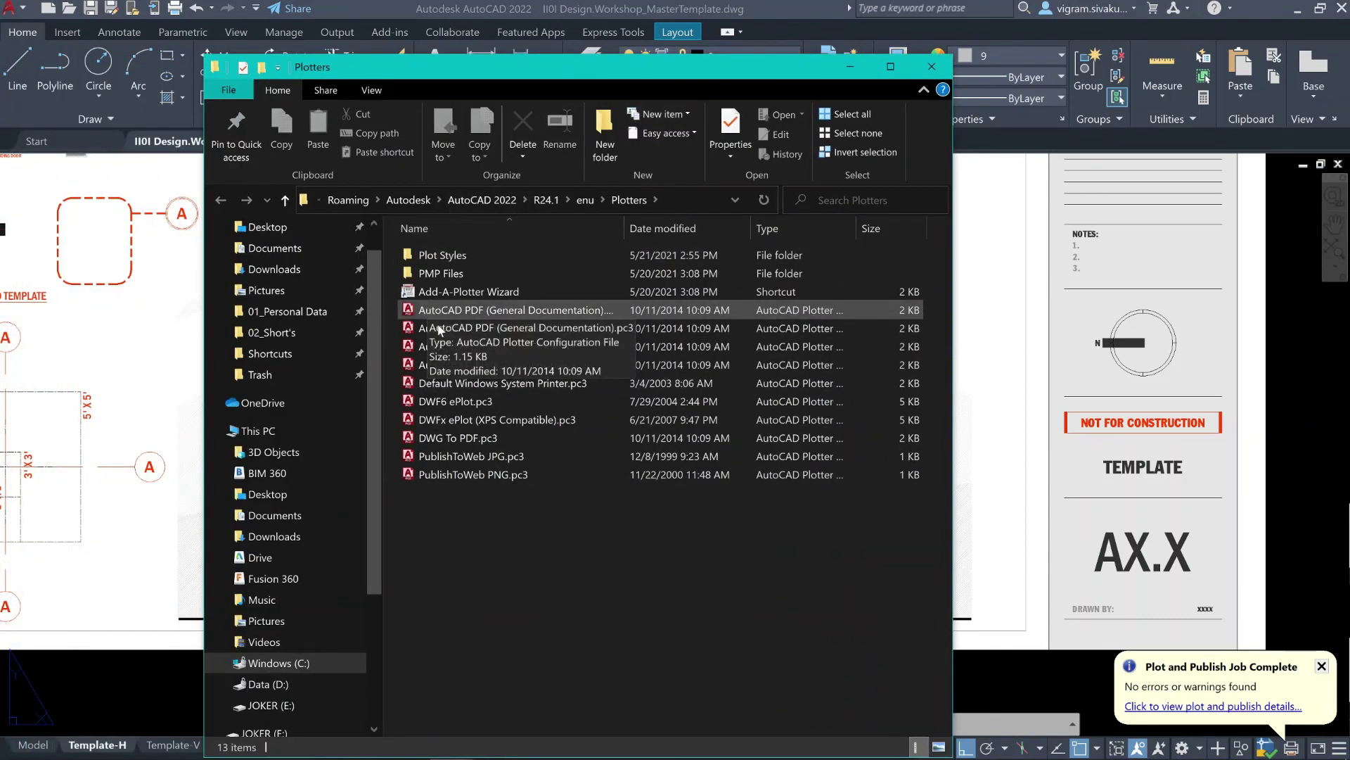
double_click(480, 254)
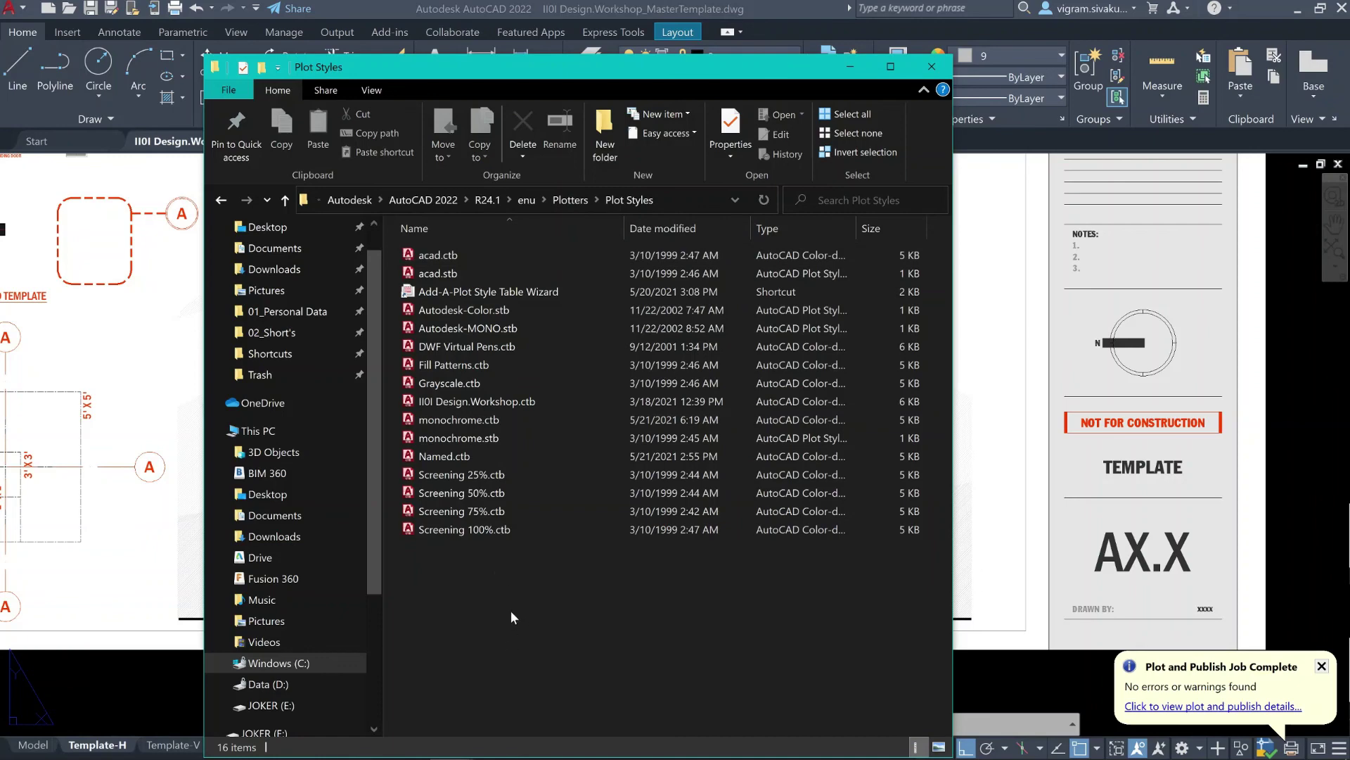
left_click(464, 405)
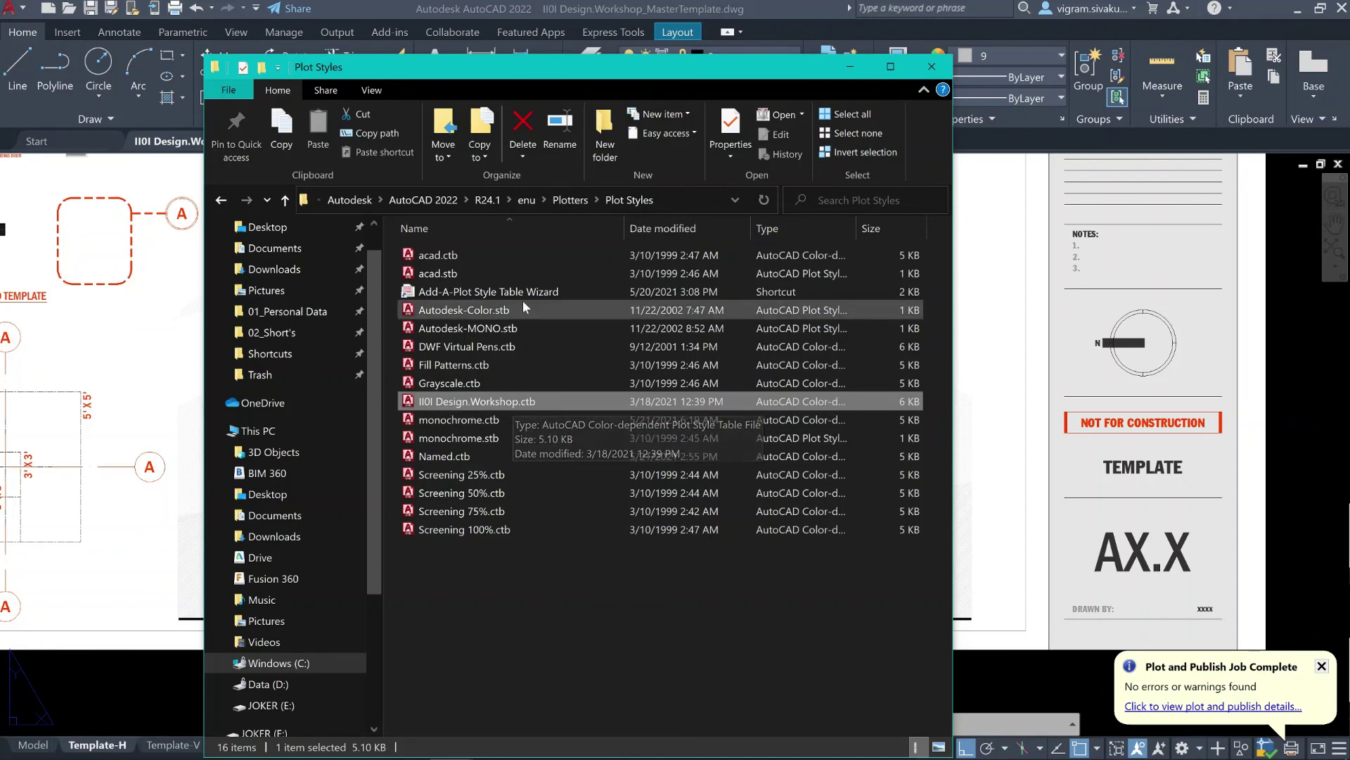
left_click(487, 457)
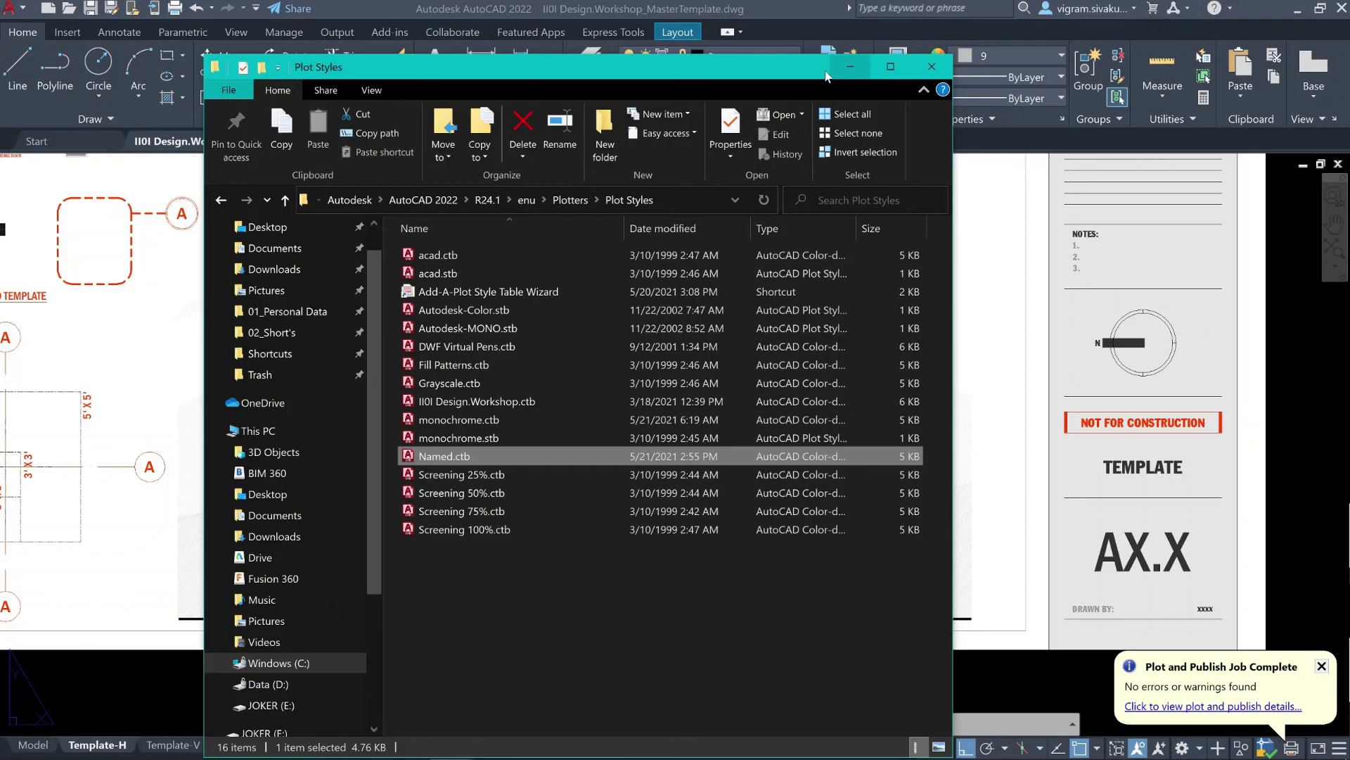
left_click_drag(763, 67, 834, 23)
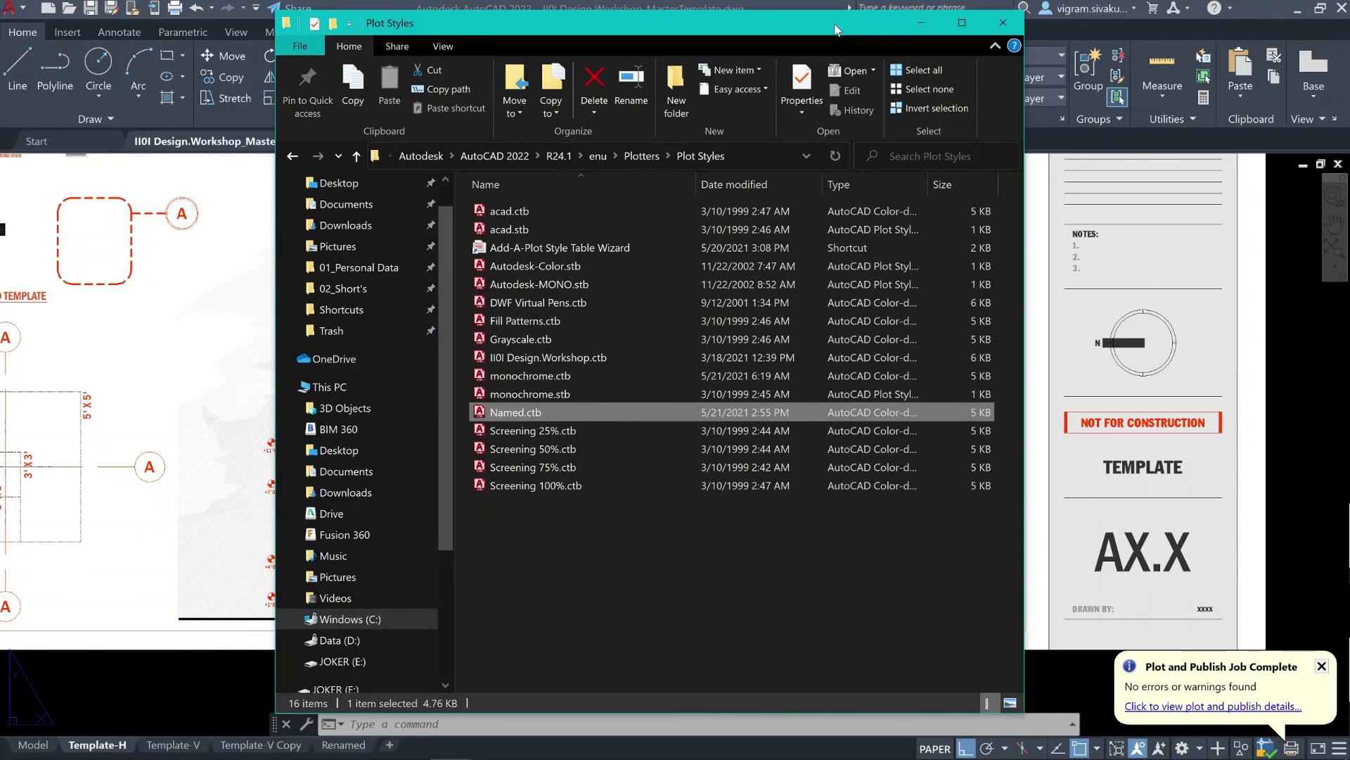
left_click_drag(816, 11, 816, 21)
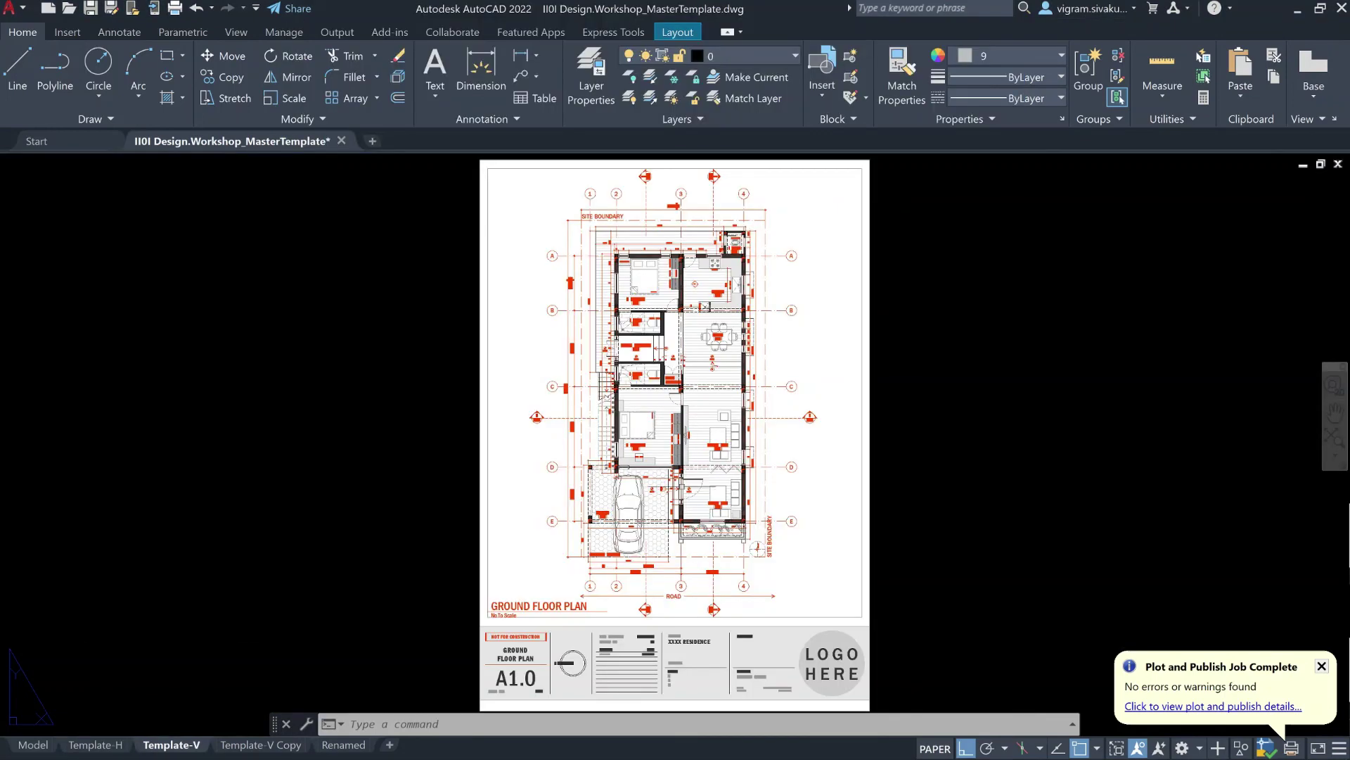
Zoom and pan around the Template-V ground floor plan, then return to Model space.
scroll(679, 491, "up", 5)
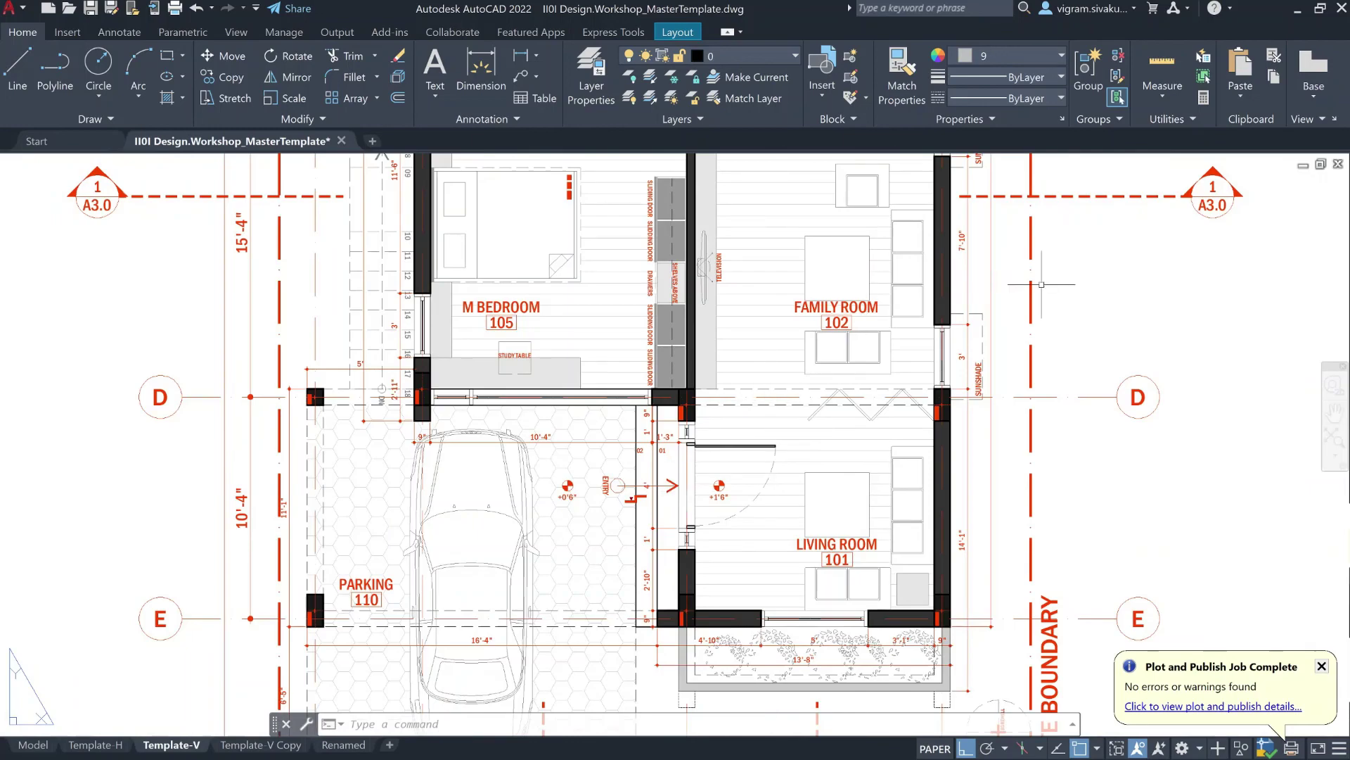
middle_click_drag(1081, 259, 1090, 446)
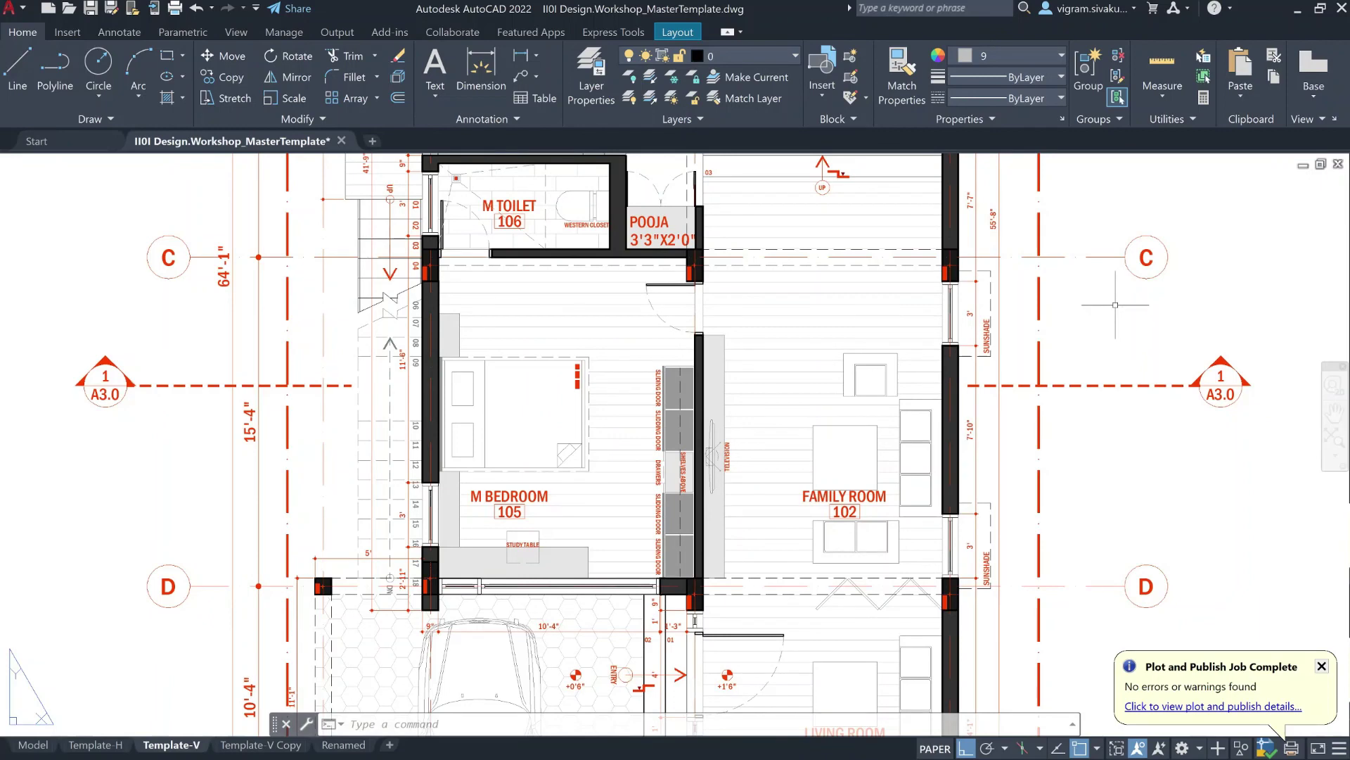
key("ctrl+Page_Up")
key("ctrl+Page_Up")
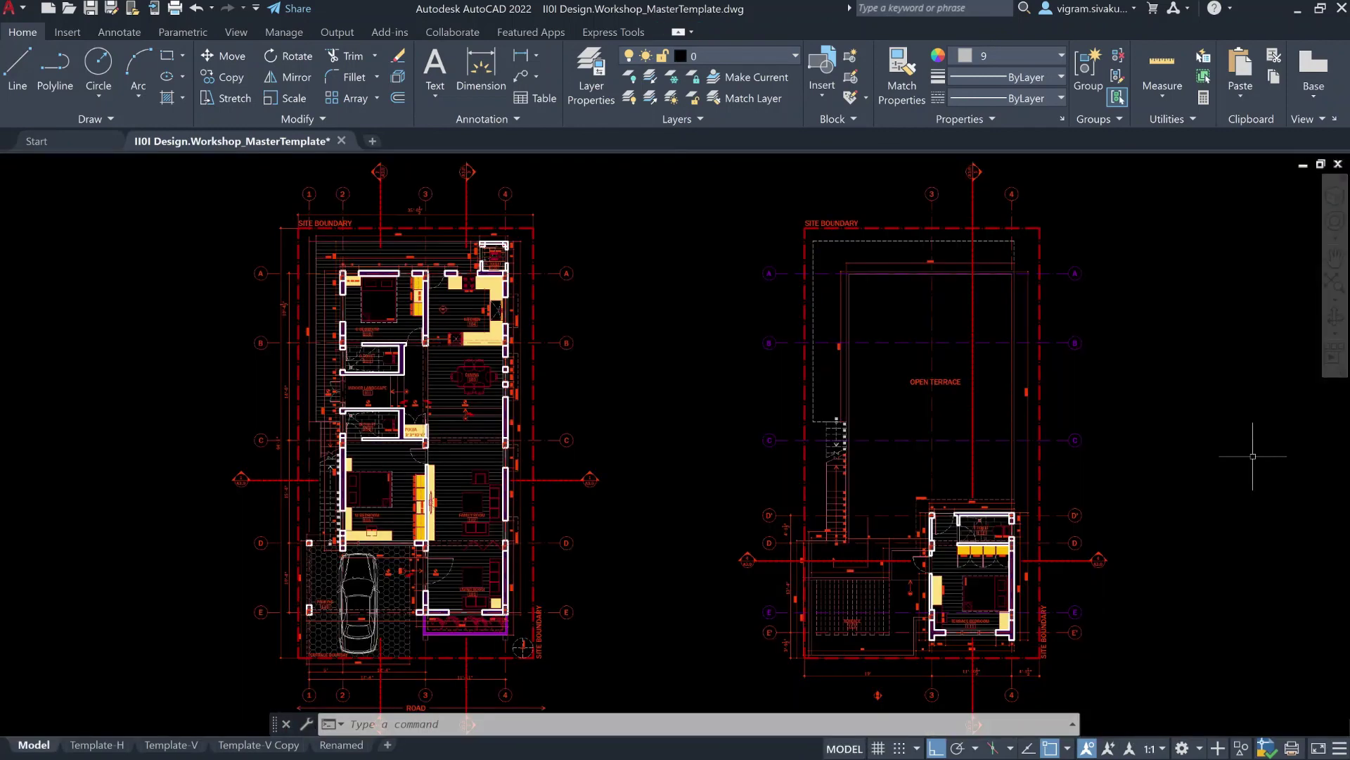